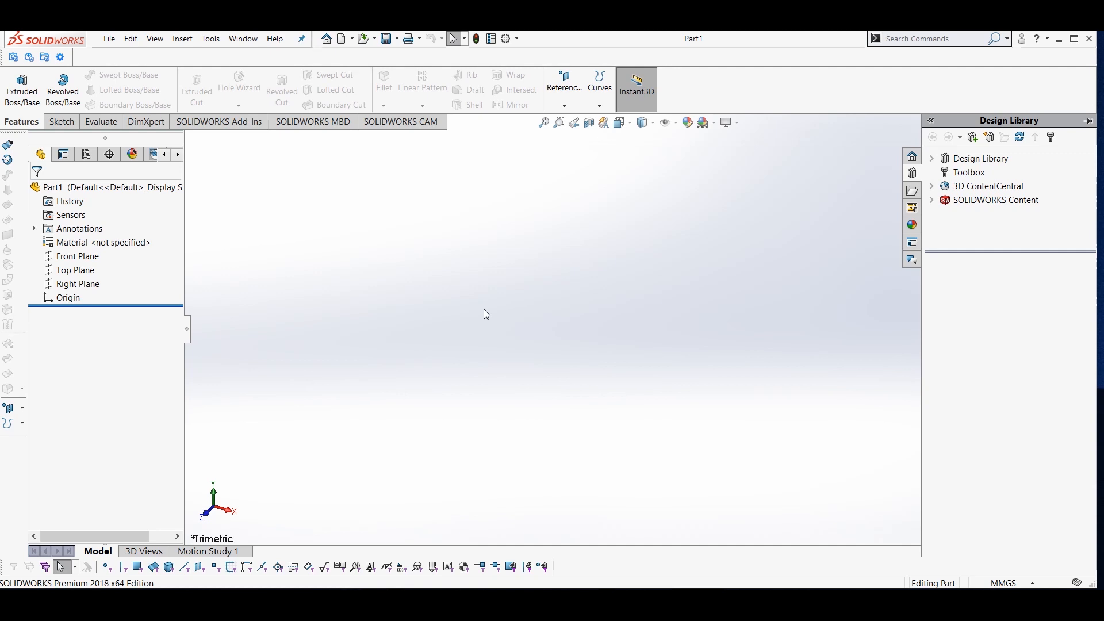
# - Start a sketch on the Top Plane and insert the images (7) foot template as a sketch picture at its default size and position
pyautogui.click(67, 272)
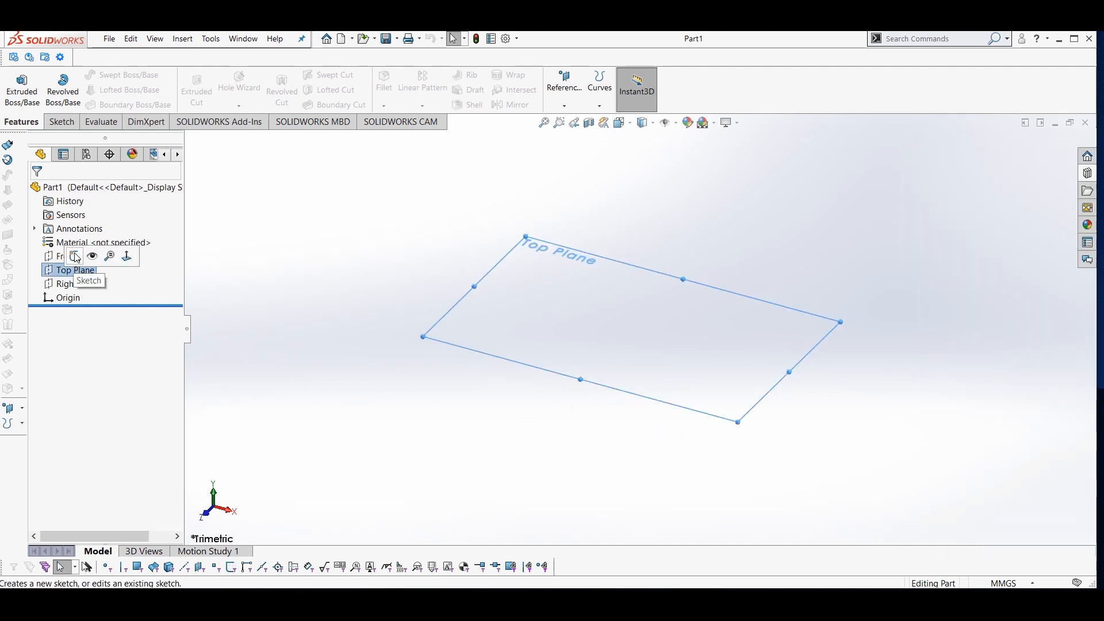
pyautogui.click(76, 257)
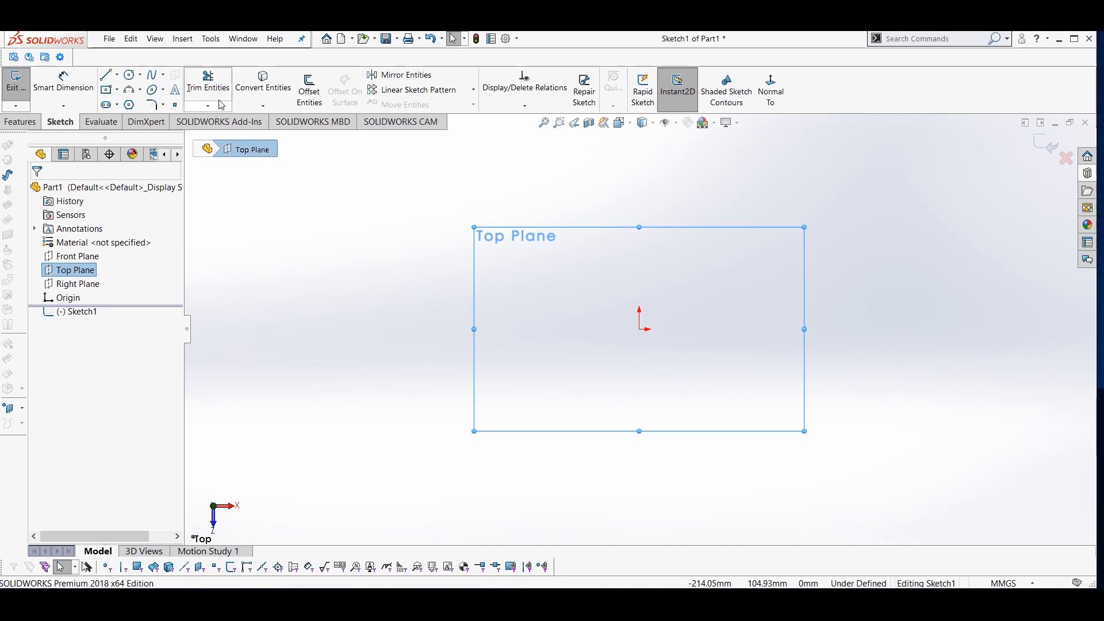
pyautogui.click(212, 39)
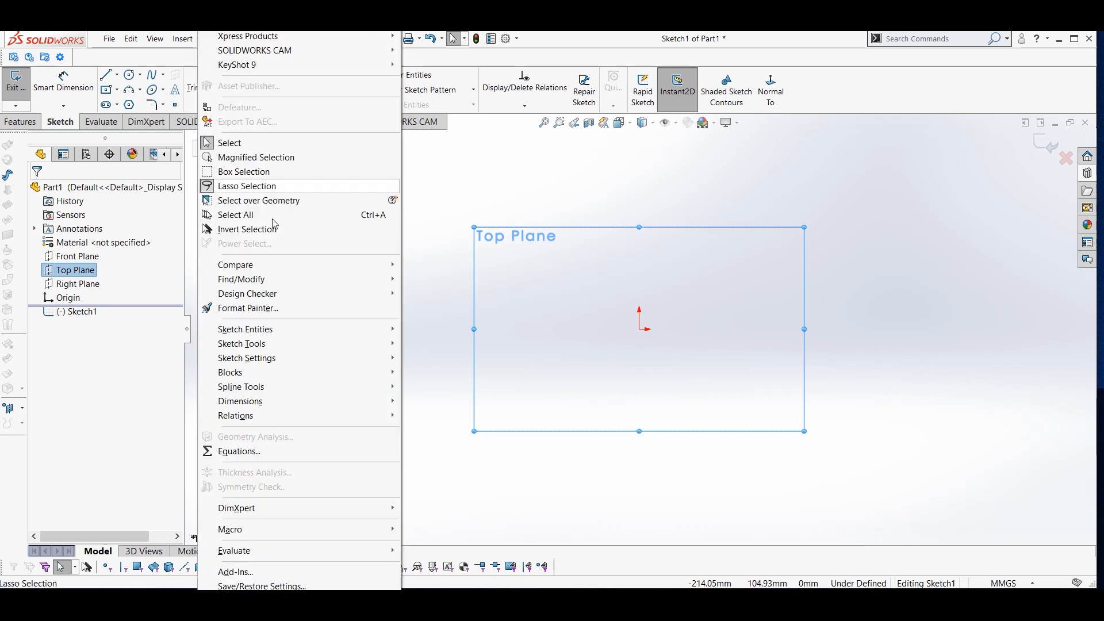
pyautogui.moveTo(287, 347)
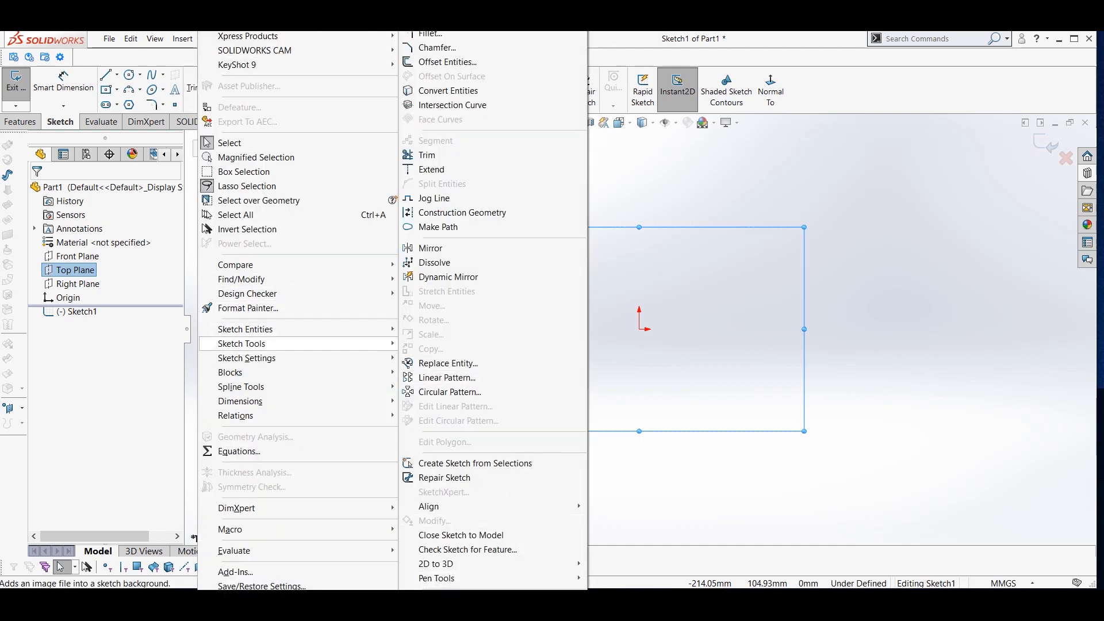
pyautogui.click(454, 600)
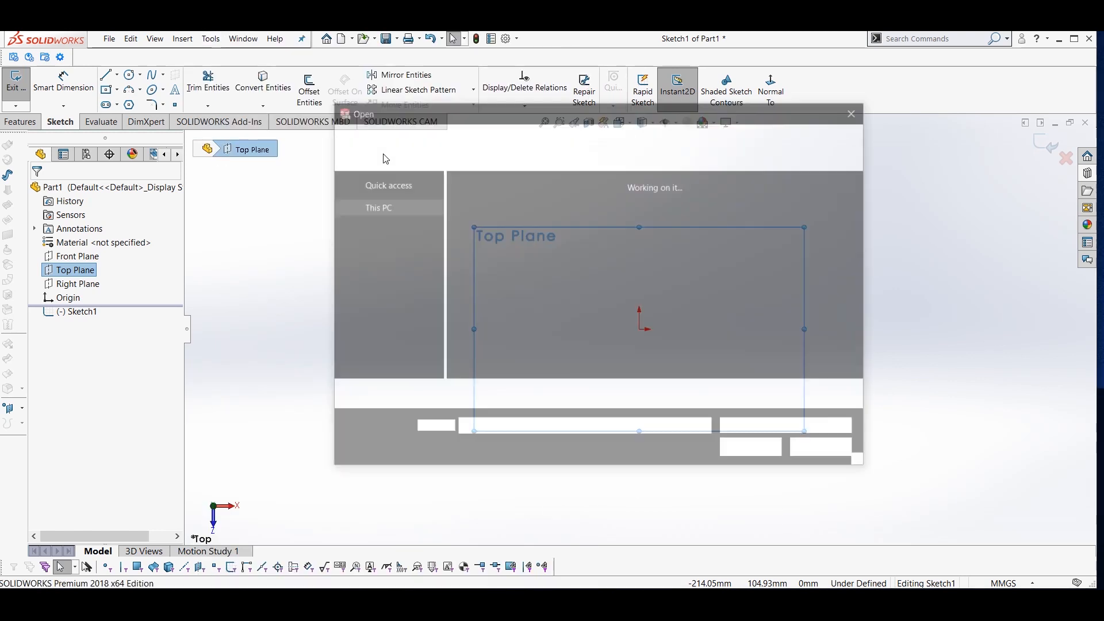
pyautogui.click(785, 207)
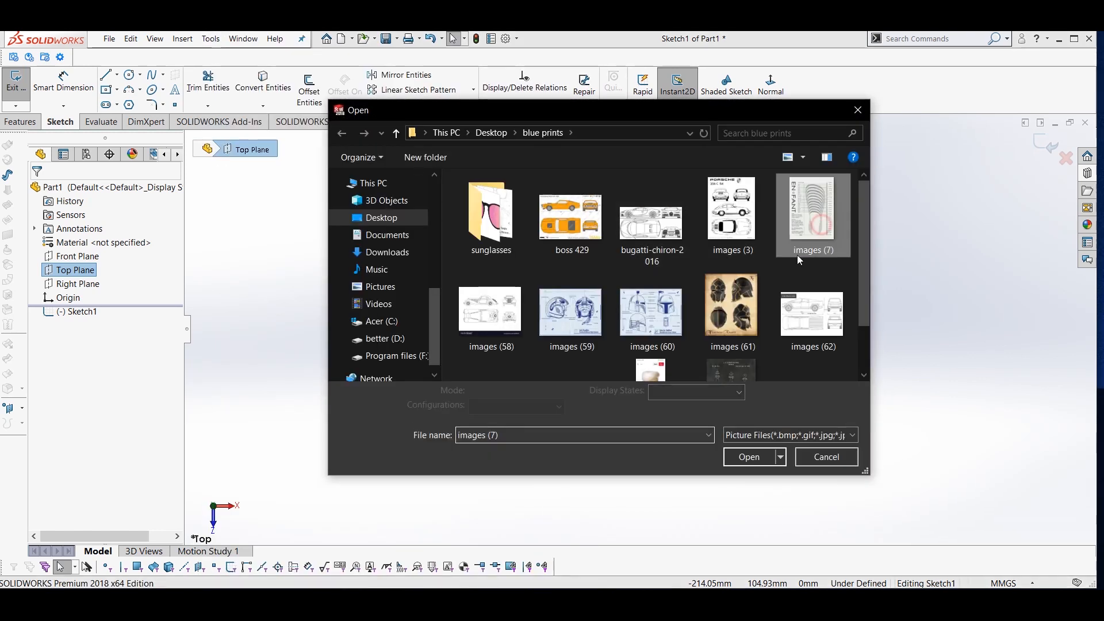
pyautogui.click(760, 456)
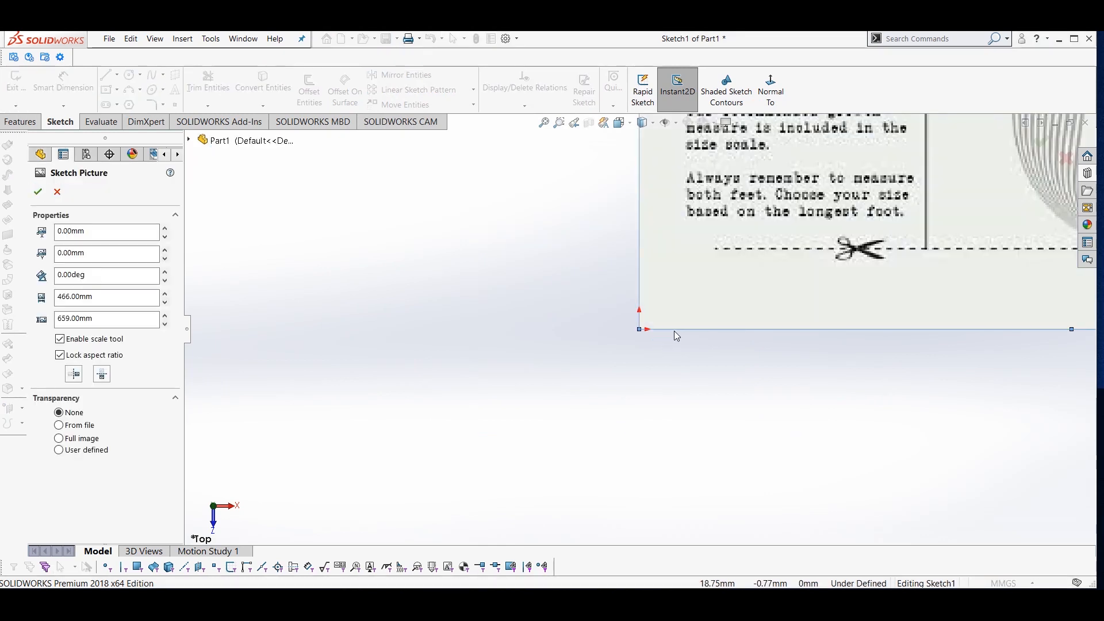
pyautogui.scroll(-7, 718, 288)
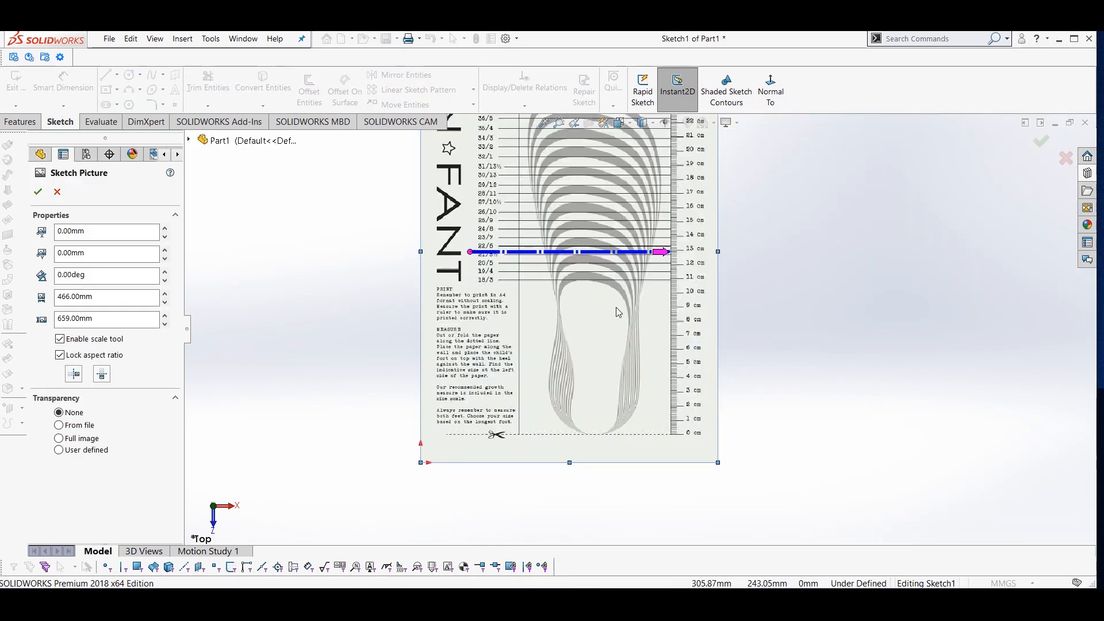
pyautogui.scroll(3, 615, 307)
pyautogui.scroll(-2, 627, 306)
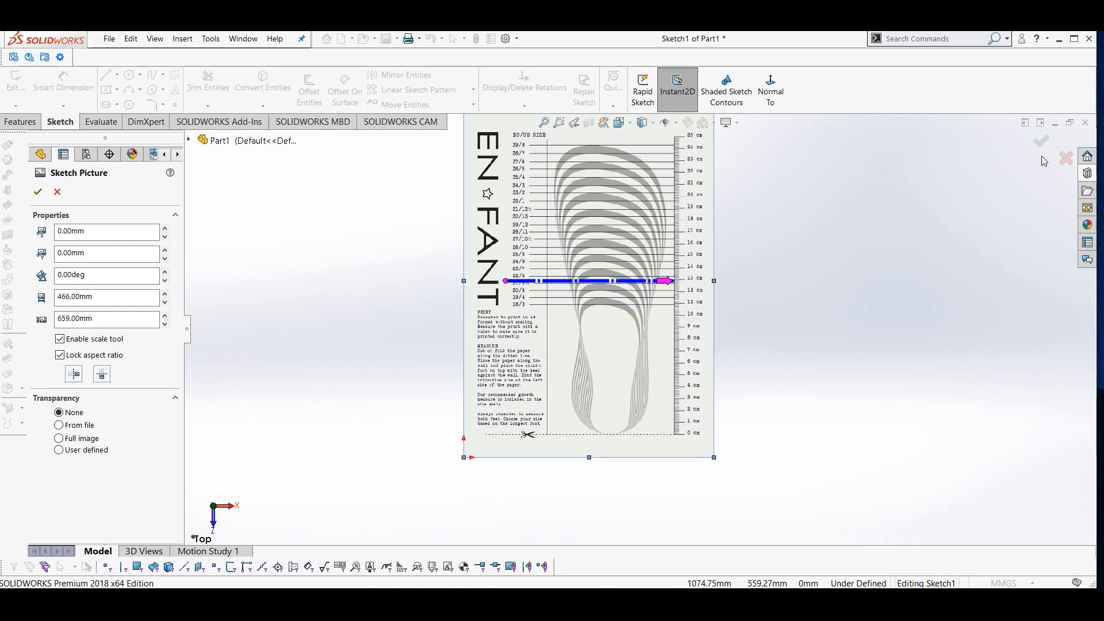
pyautogui.click(1041, 141)
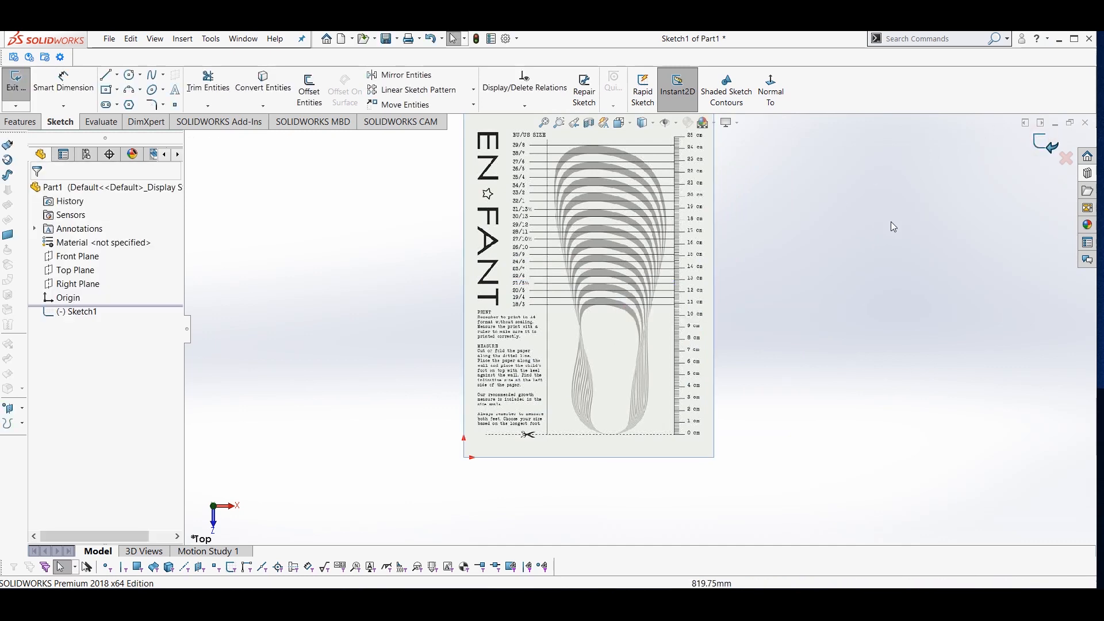
# - Draw a three-point arc of about 67 mm radius along the innermost footprint's toe, from its topmost point towards the ruler side
pyautogui.scroll(3, 709, 319)
pyautogui.scroll(-8, 532, 391)
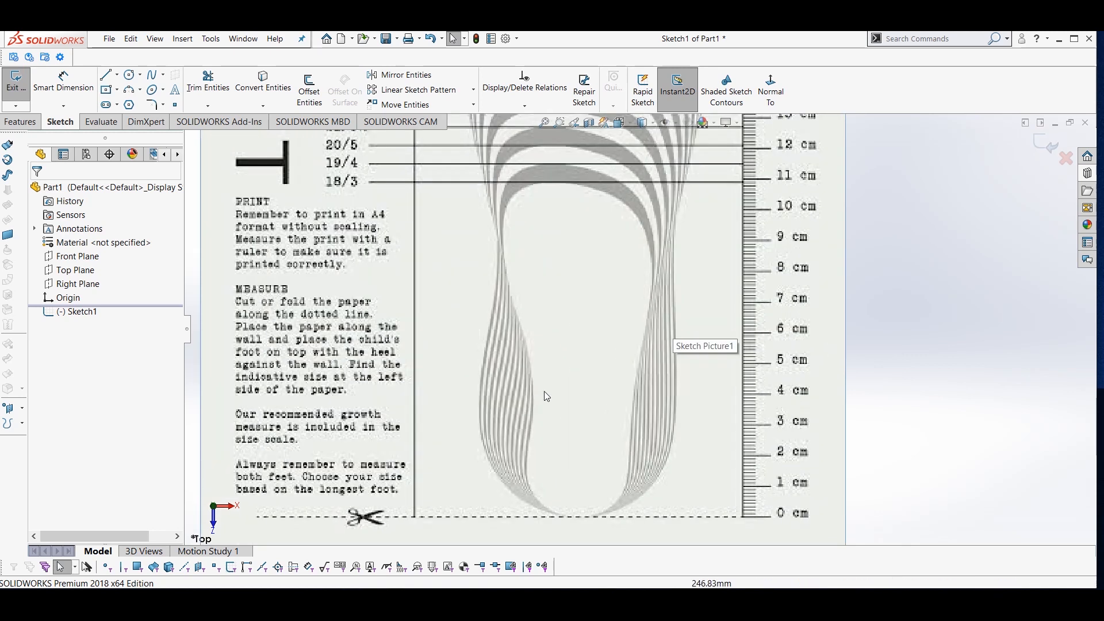
pyautogui.scroll(3, 545, 395)
pyautogui.scroll(-2, 620, 375)
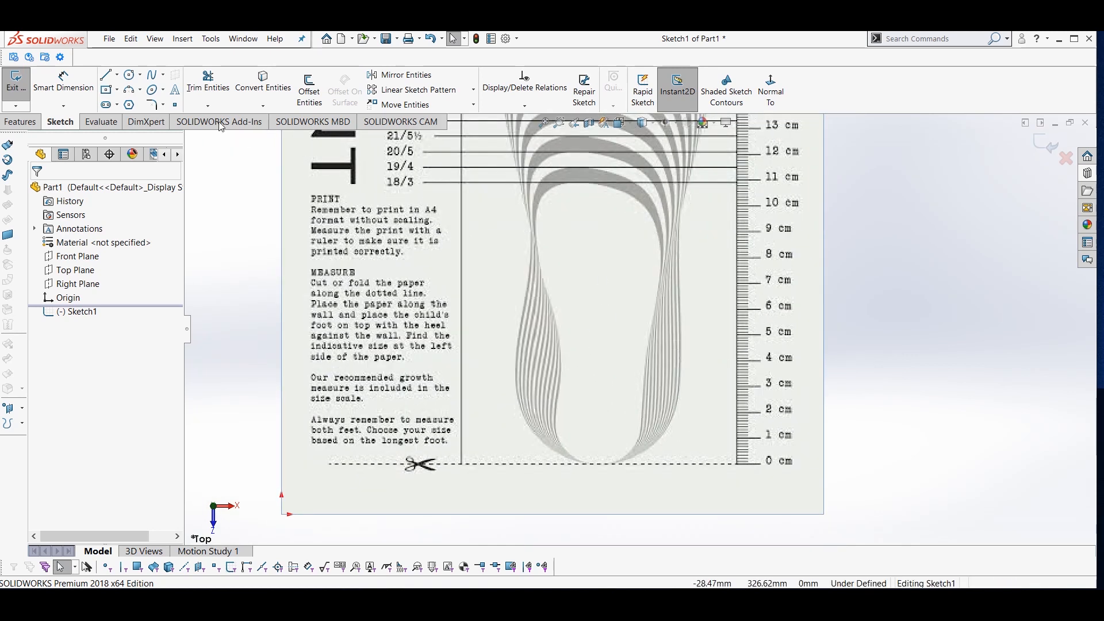
pyautogui.click(129, 90)
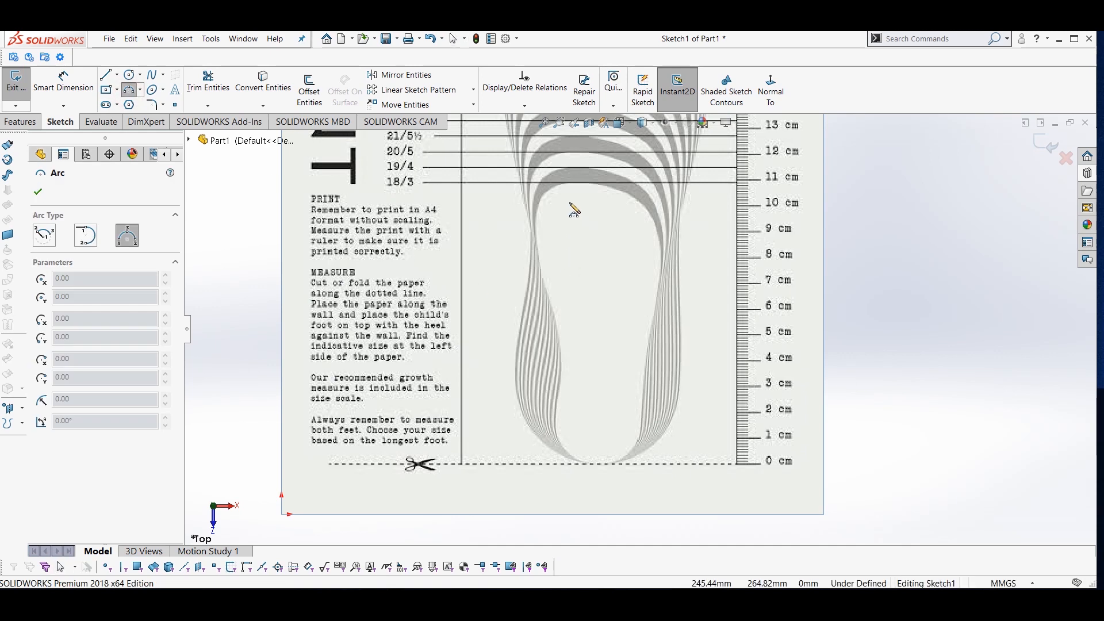
pyautogui.click(596, 185)
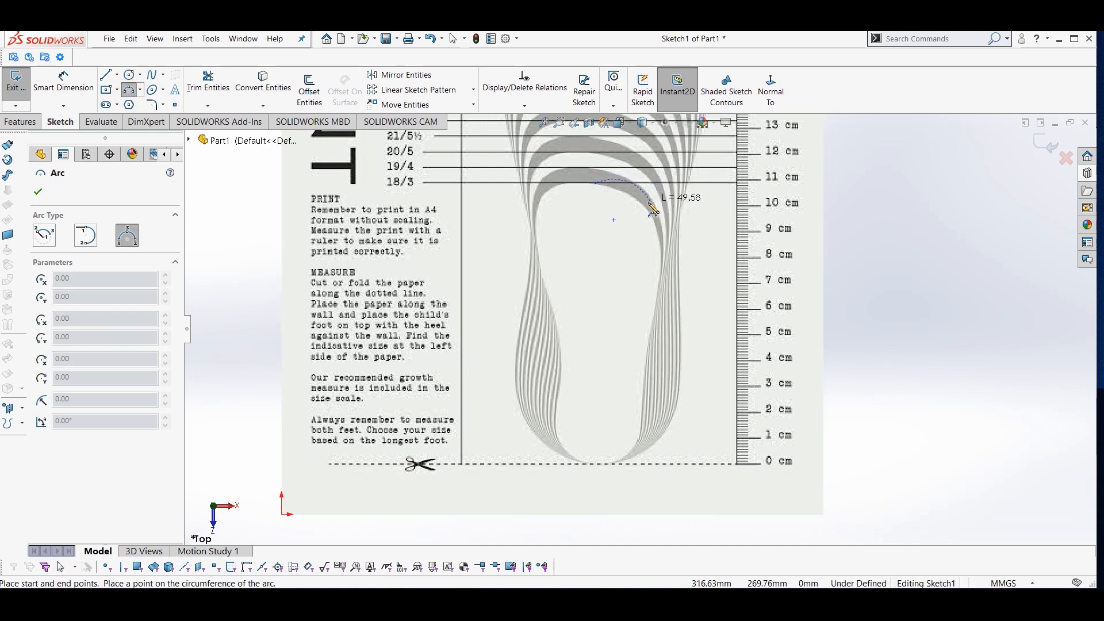
pyautogui.click(648, 208)
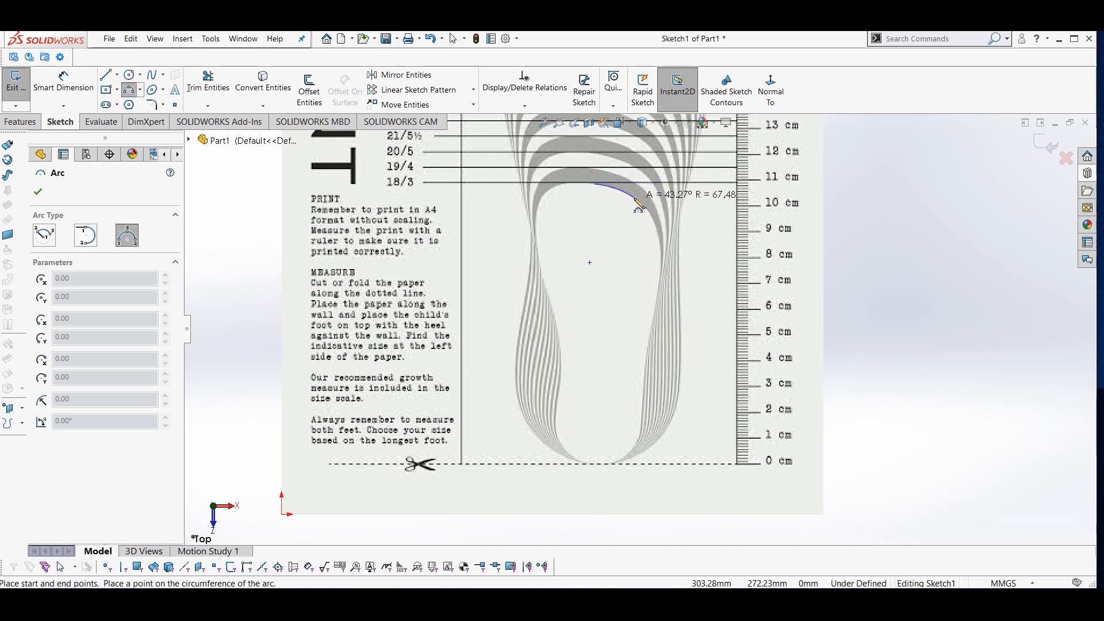
pyautogui.click(637, 202)
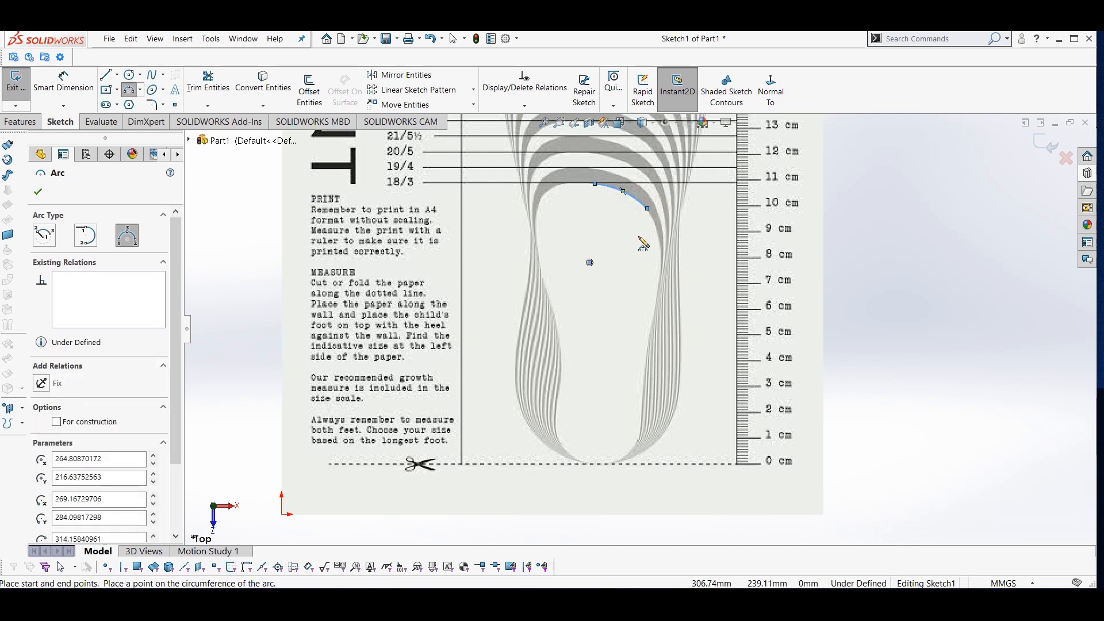
# - Continue the innermost outline with a three-point arc from the toe arc's end down to about the 8 cm mark
pyautogui.scroll(3, 642, 246)
pyautogui.scroll(-3, 643, 247)
pyautogui.scroll(3, 658, 382)
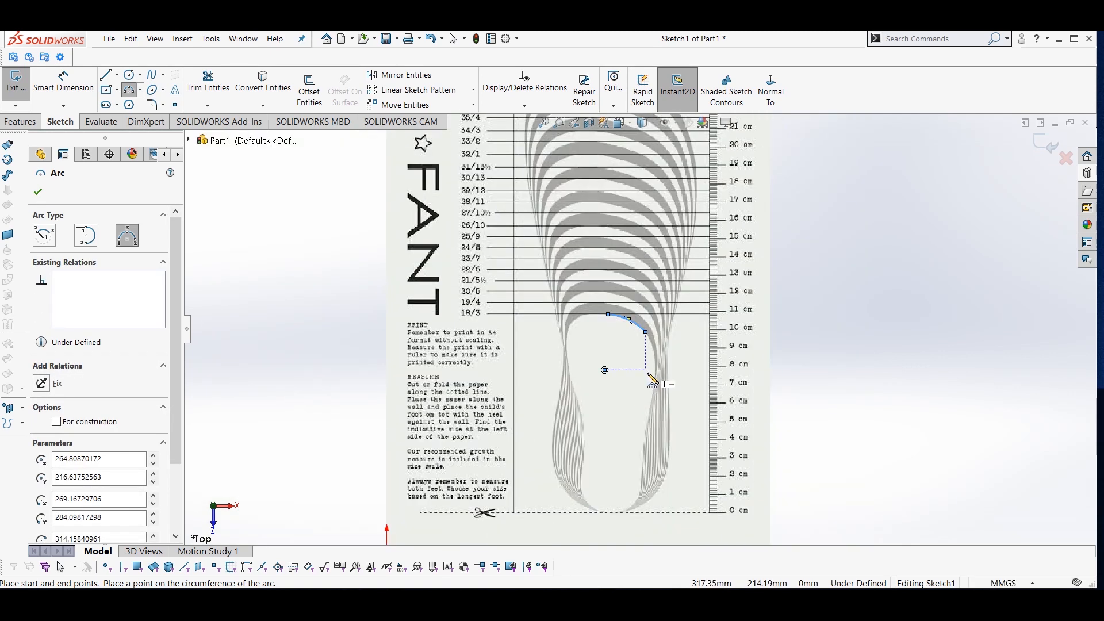
pyautogui.scroll(-6, 649, 389)
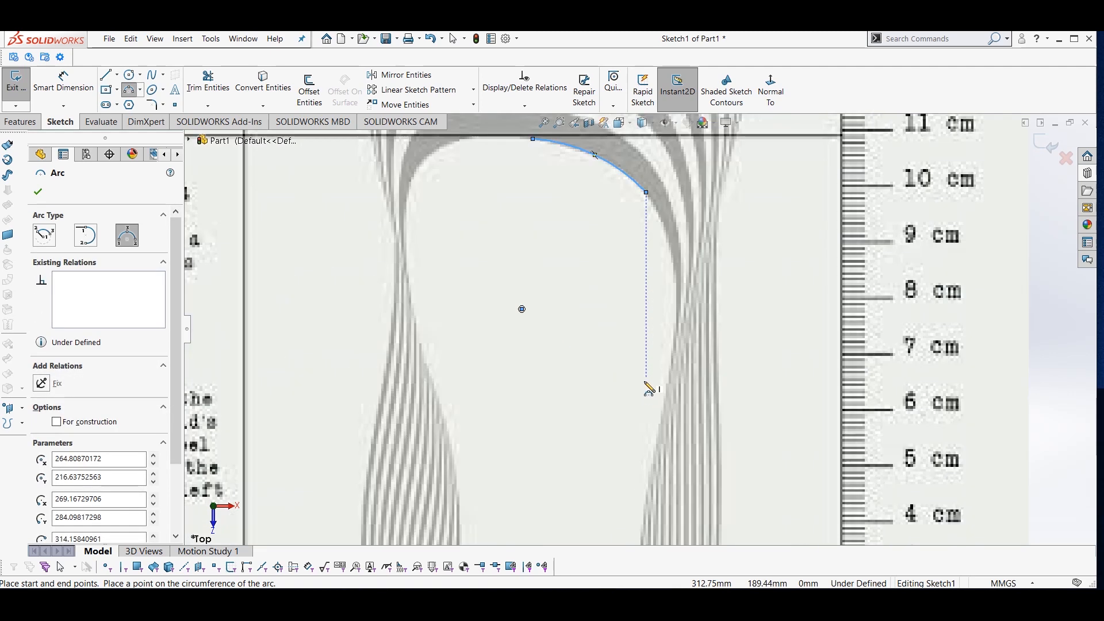
pyautogui.click(646, 192)
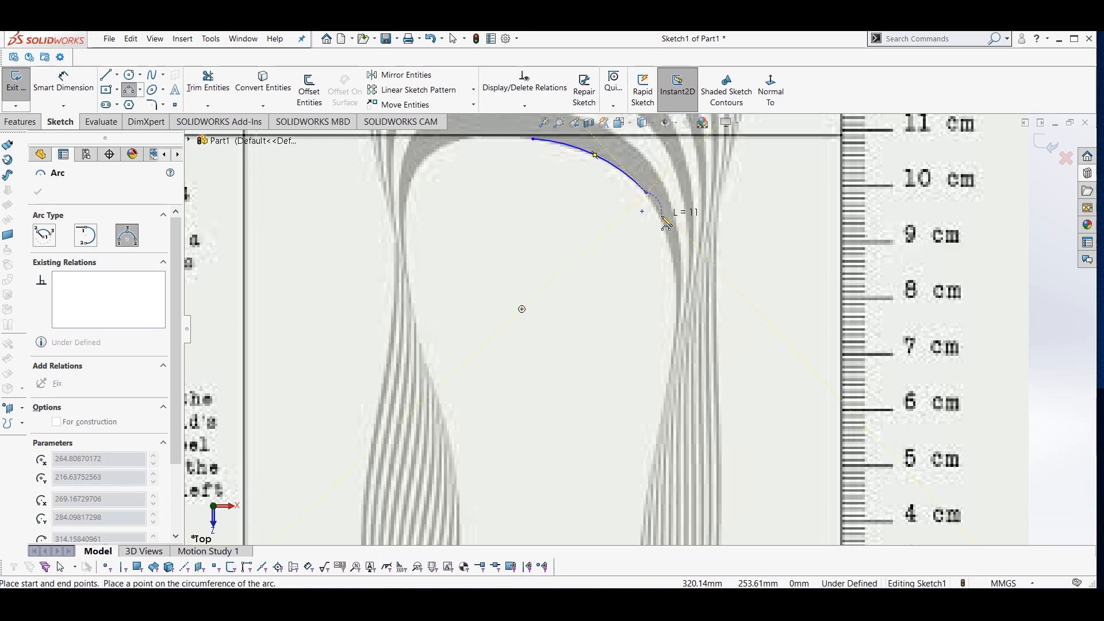
pyautogui.click(674, 287)
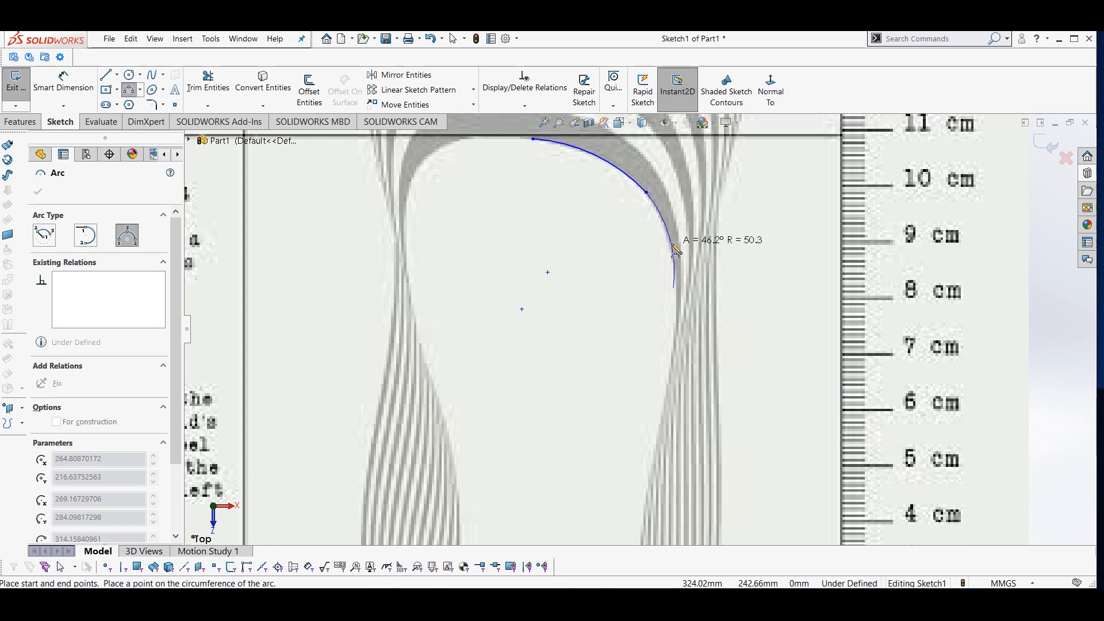
pyautogui.click(670, 253)
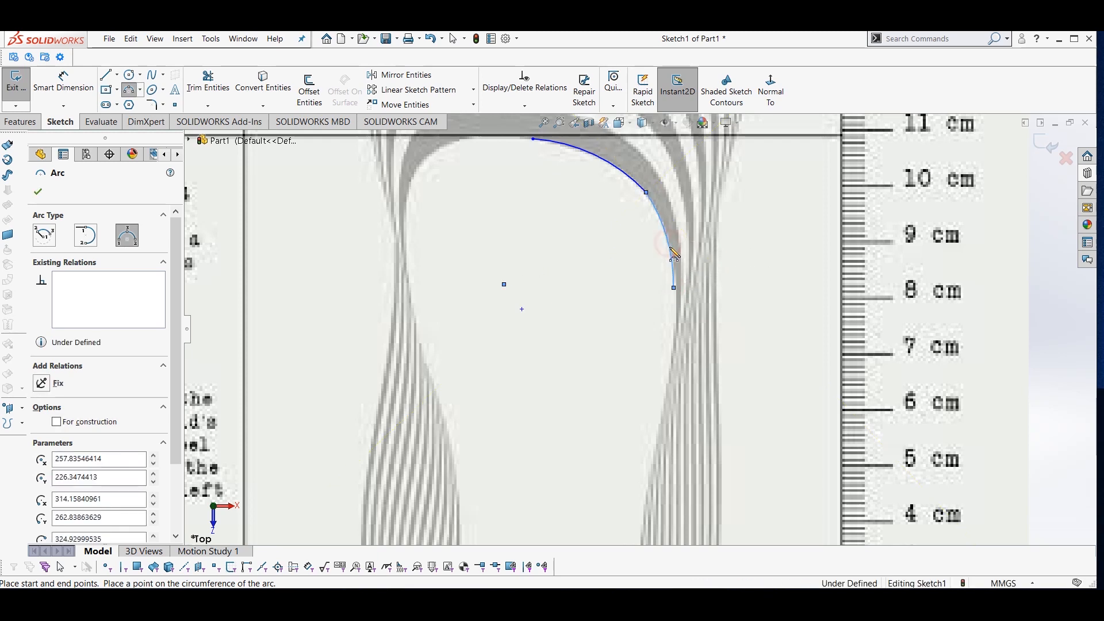
# - Add a shallow three-point arc along the ruler side of the innermost outline, from the 8 cm mark to about the 6 cm mark
pyautogui.click(675, 289)
pyautogui.click(661, 423)
pyautogui.click(677, 345)
# - Extend the ruler-side outline with two connected three-point arcs, one ending near the 4 cm mark and the other near the 2 cm mark
pyautogui.scroll(3, 671, 389)
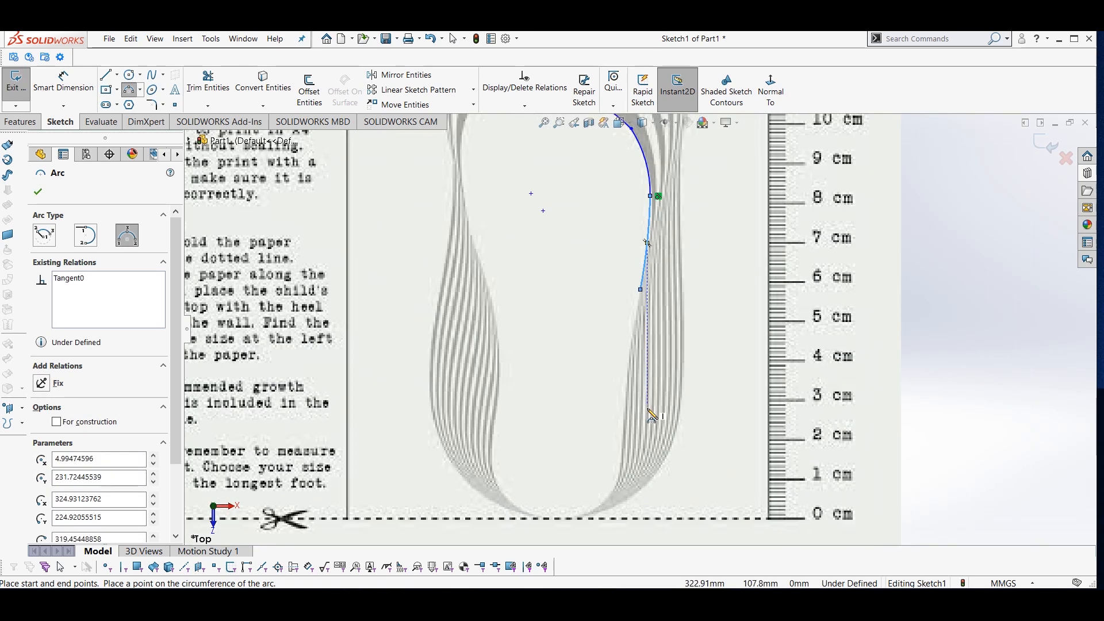
pyautogui.click(641, 291)
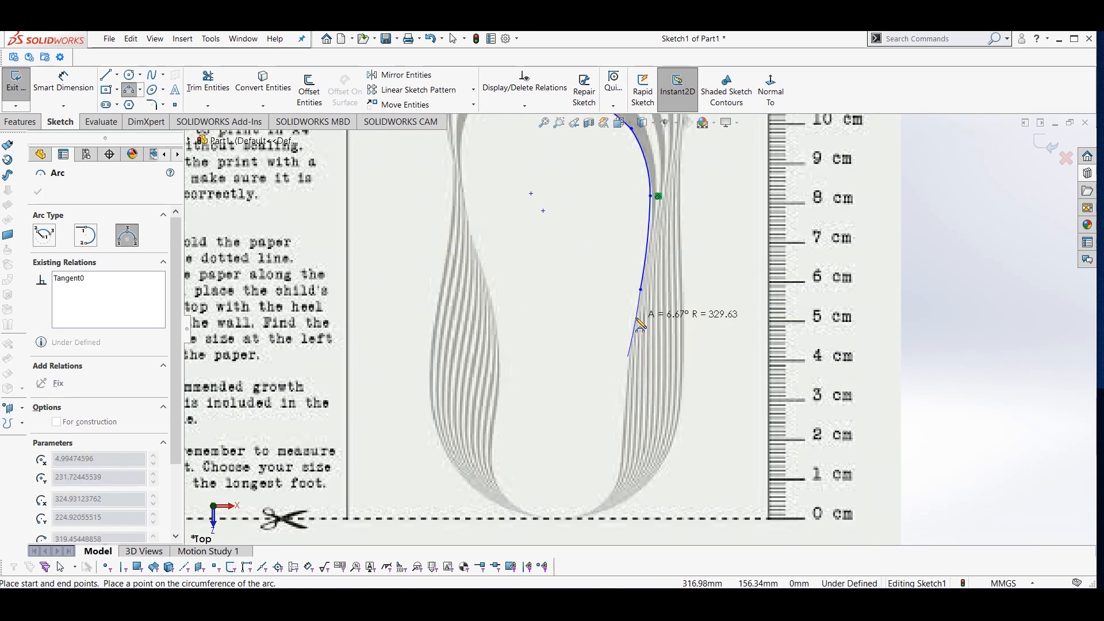
pyautogui.click(635, 316)
pyautogui.click(627, 356)
pyautogui.click(622, 437)
pyautogui.click(624, 396)
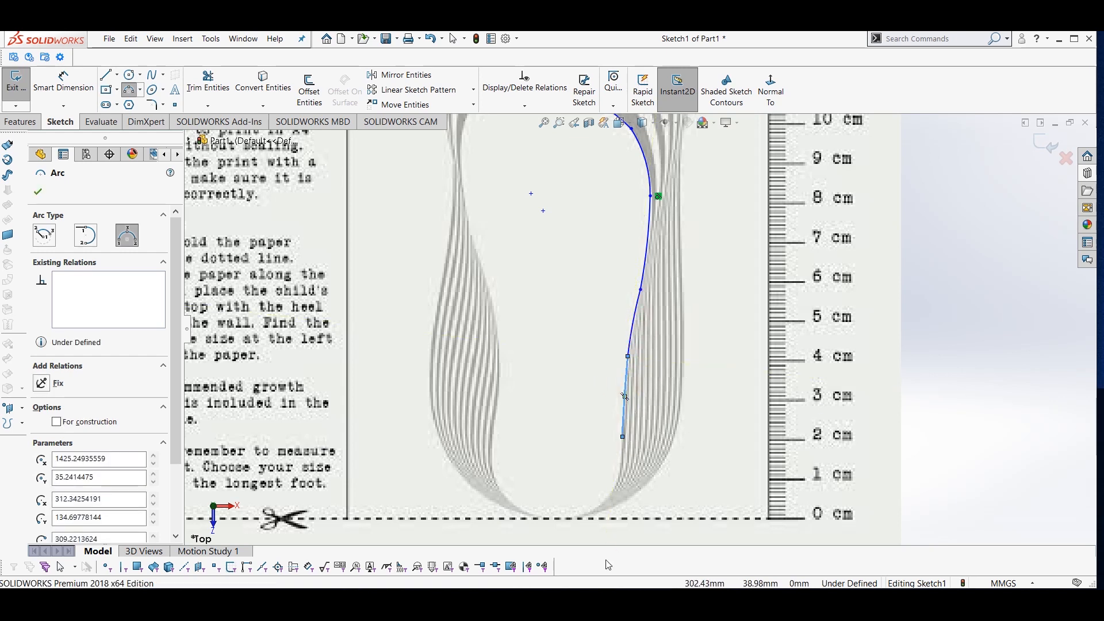
pyautogui.click(623, 438)
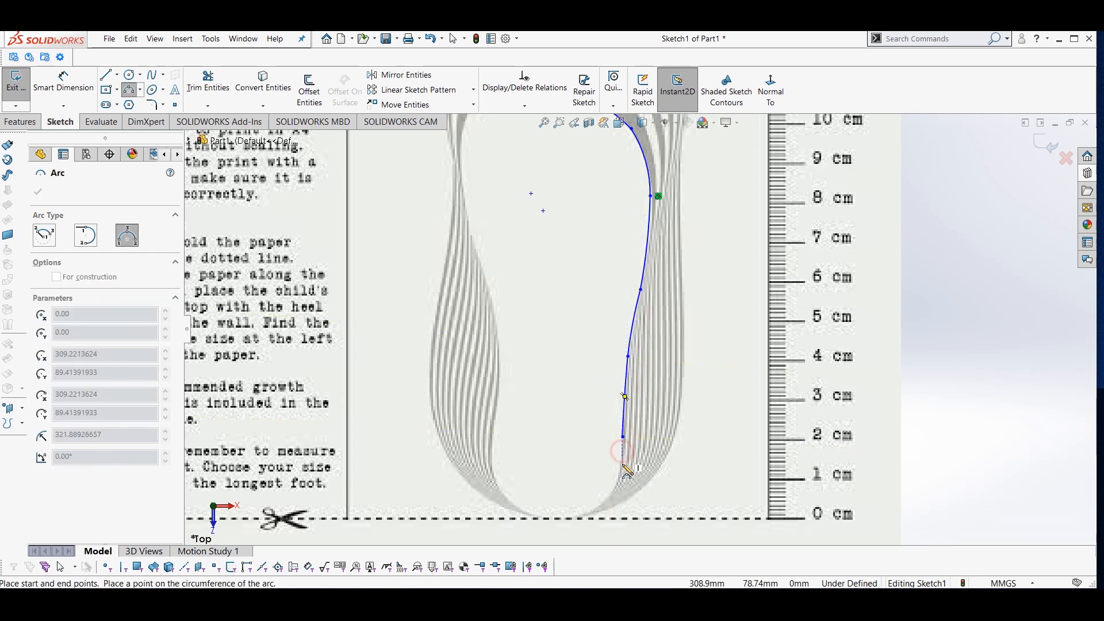
pyautogui.scroll(2, 633, 443)
pyautogui.scroll(-6, 633, 340)
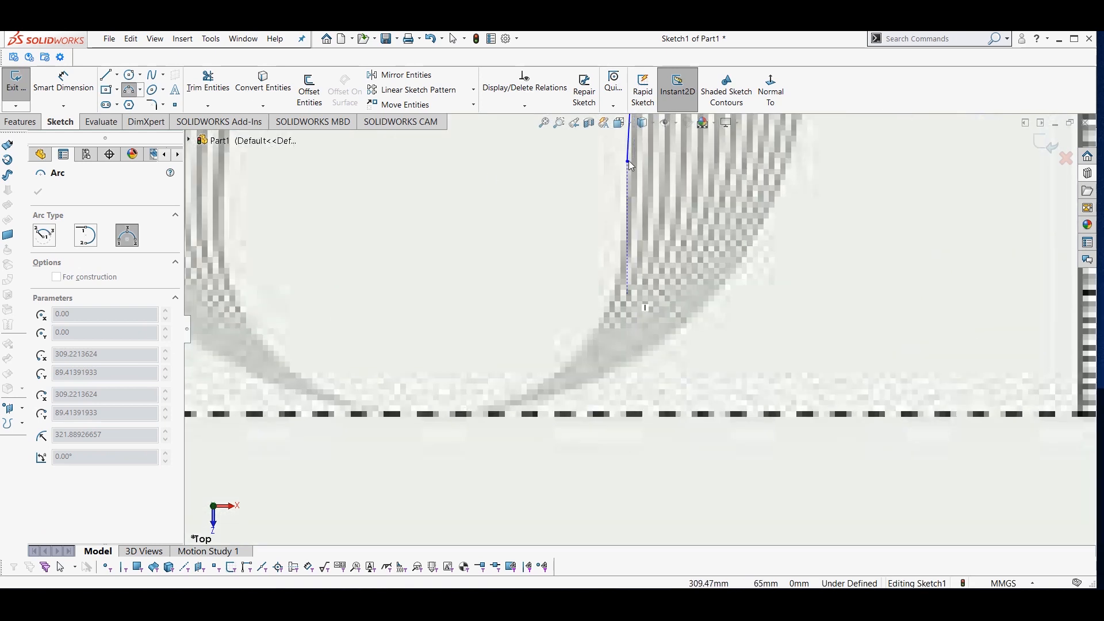
pyautogui.click(624, 236)
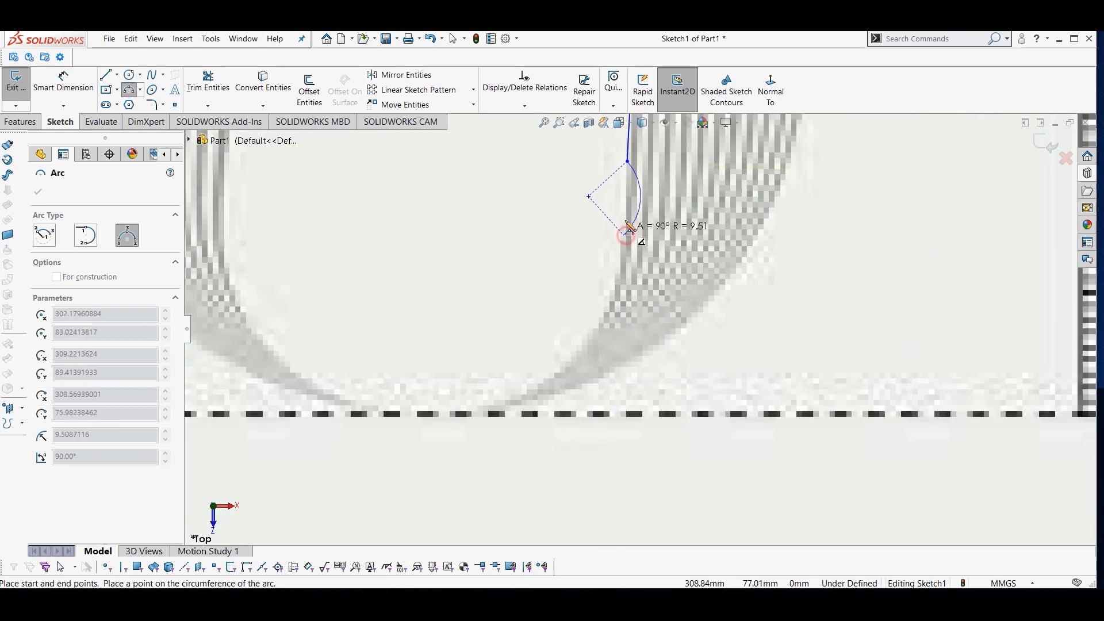
pyautogui.click(627, 201)
# - Draw a short three-point arc of about 64 mm radius joining the outline's end near 2 cm to the start of the heel curve
pyautogui.click(627, 232)
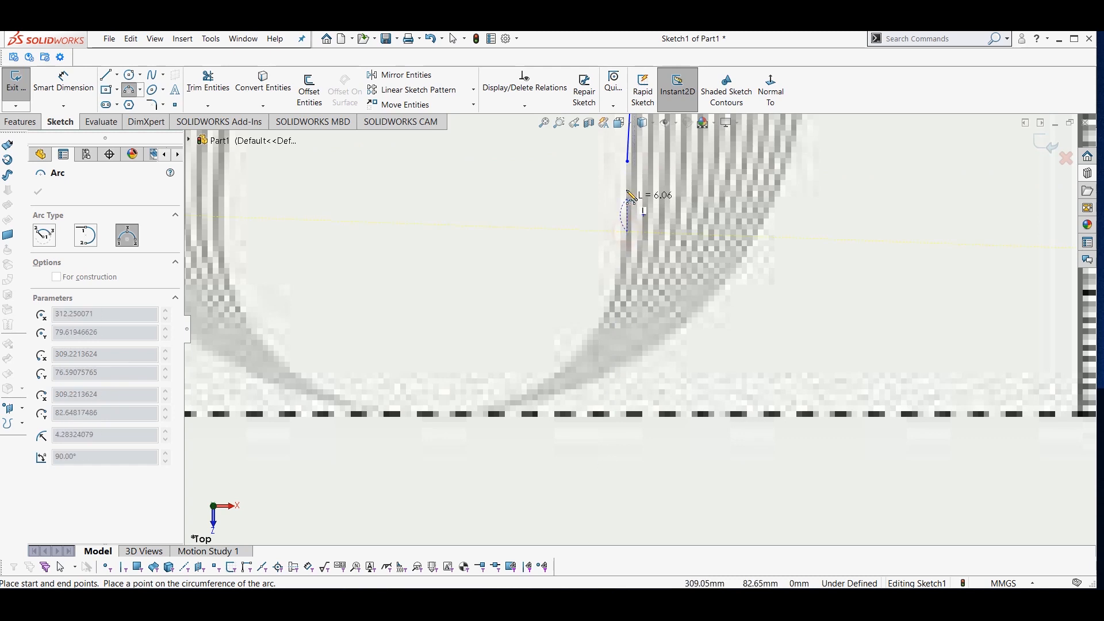
pyautogui.click(627, 162)
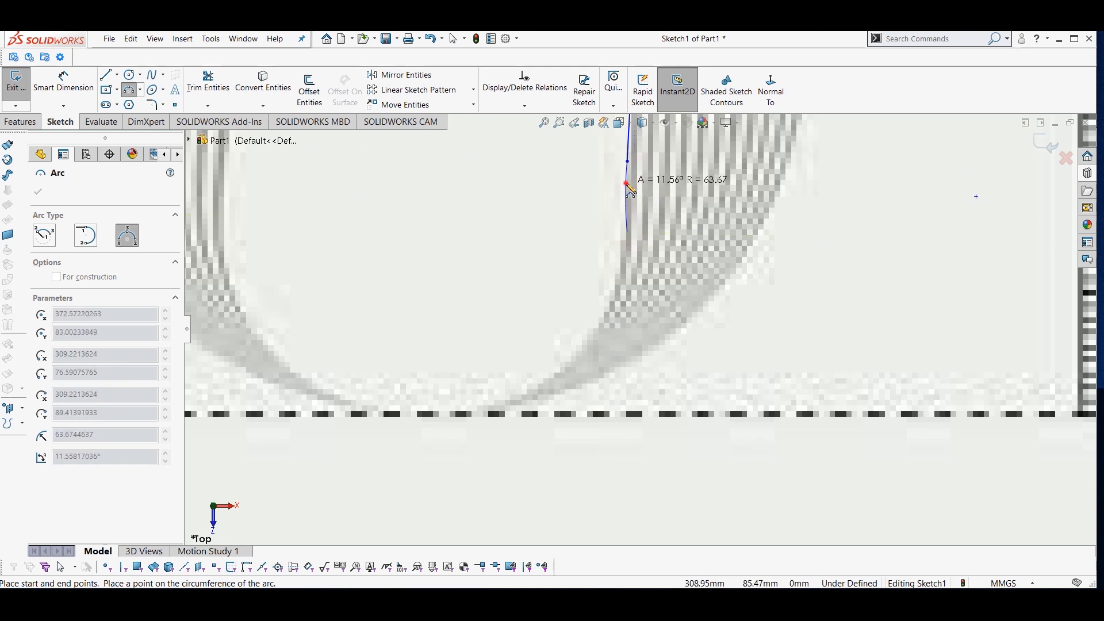
pyautogui.click(627, 184)
# - Draw a three-point arc of about 37 mm radius around the heel, reaching the dashed 0 cm line and ending level on the opposite side
pyautogui.scroll(8, 632, 230)
pyautogui.scroll(-2, 690, 279)
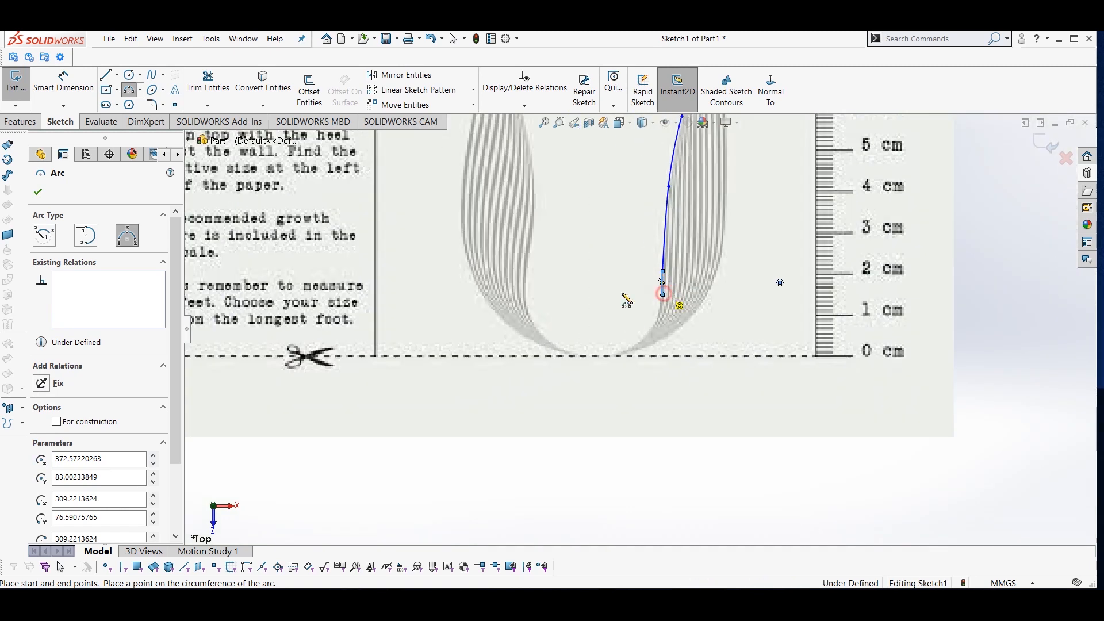
pyautogui.click(663, 295)
pyautogui.click(525, 295)
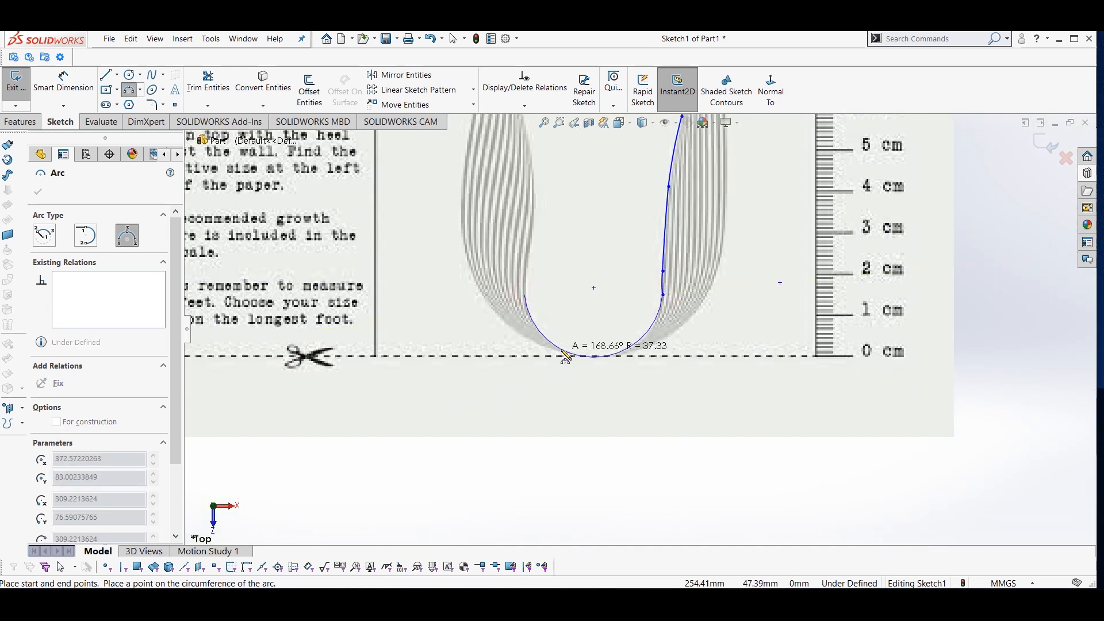
pyautogui.click(565, 357)
# - Draw a short three-point arc upward from the heel arc's end along the innermost outline on the text side
pyautogui.click(532, 232)
pyautogui.click(525, 295)
pyautogui.click(532, 276)
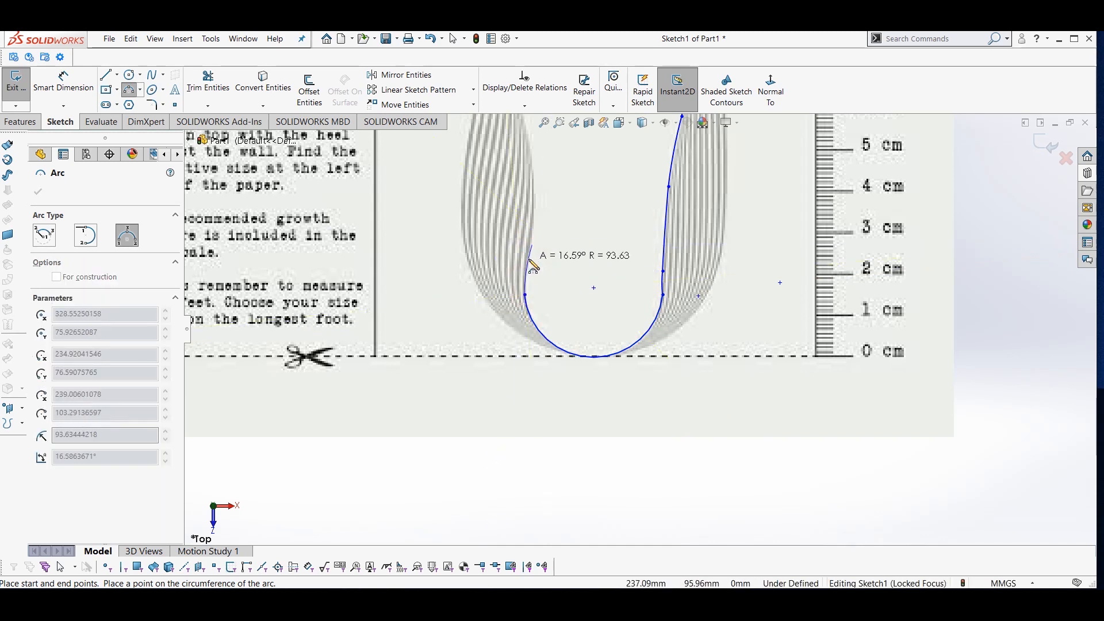
pyautogui.click(530, 254)
# - Add a three-point arc of about 129 mm radius above it, bulging inward along the innermost outline on the text side
pyautogui.scroll(2, 593, 291)
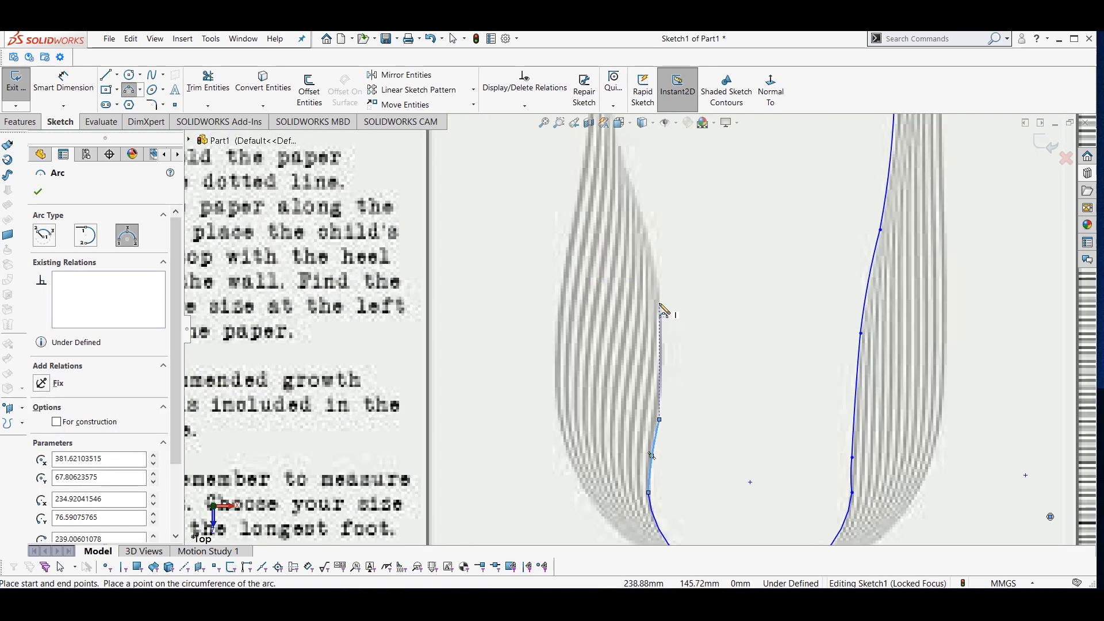
pyautogui.click(659, 302)
pyautogui.click(659, 419)
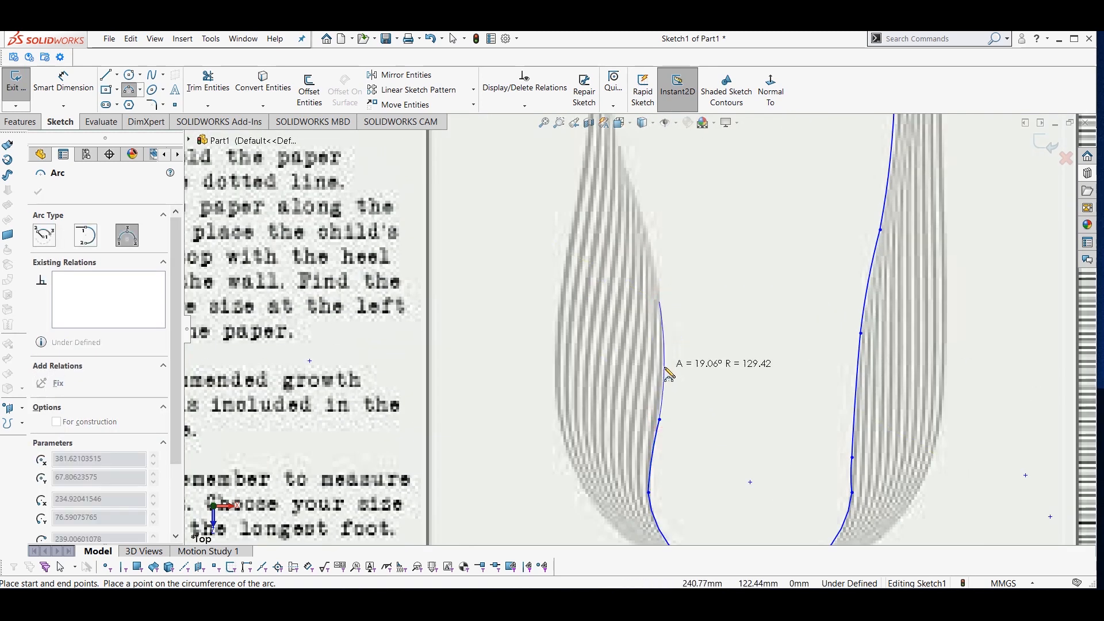
pyautogui.click(667, 370)
# - Draw a three-point arc of about 154 mm radius continuing up the innermost outline on the text side from the last arc's end
pyautogui.click(635, 203)
pyautogui.click(659, 302)
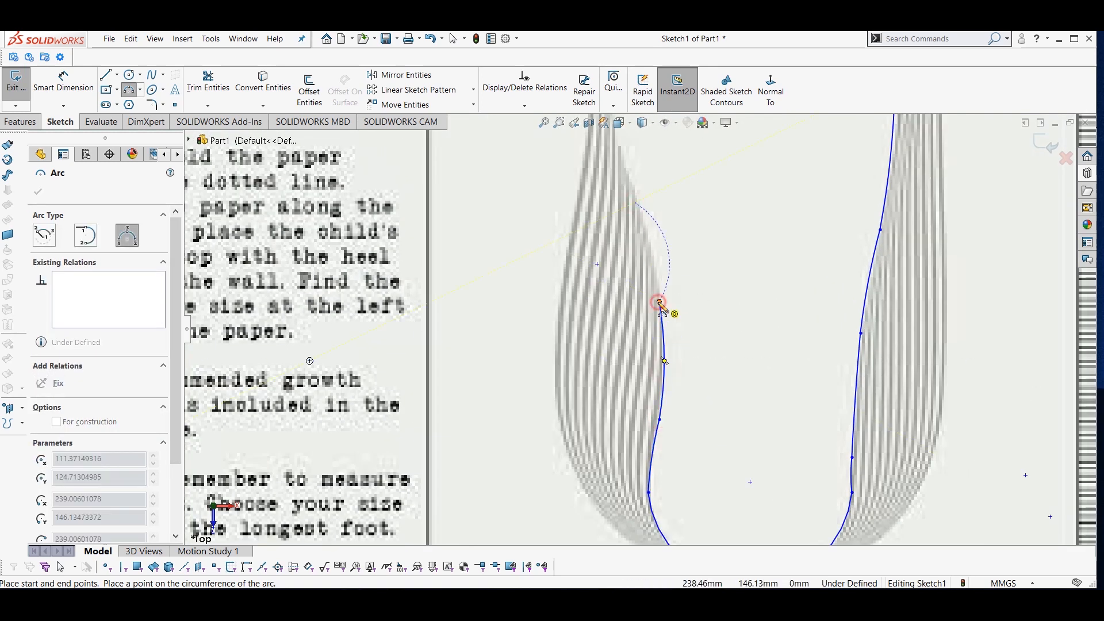
pyautogui.click(652, 272)
# - Add a three-point arc of about 228 mm radius further up the innermost outline on the text side, curving toward the ball of the foot
pyautogui.scroll(2, 652, 271)
pyautogui.scroll(-4, 649, 261)
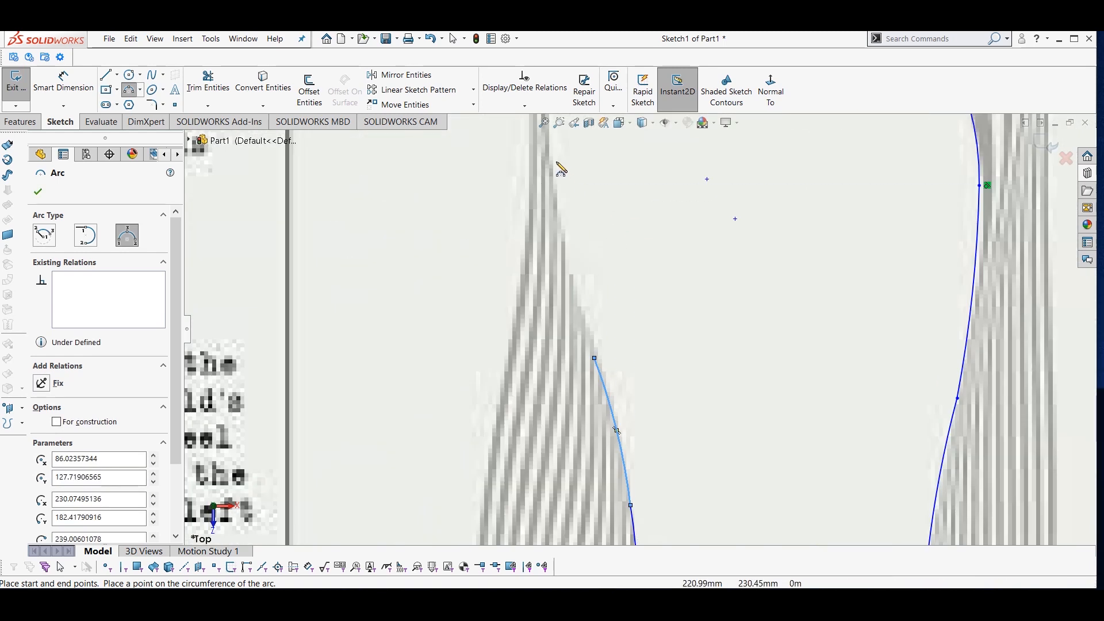
pyautogui.click(549, 158)
pyautogui.click(594, 358)
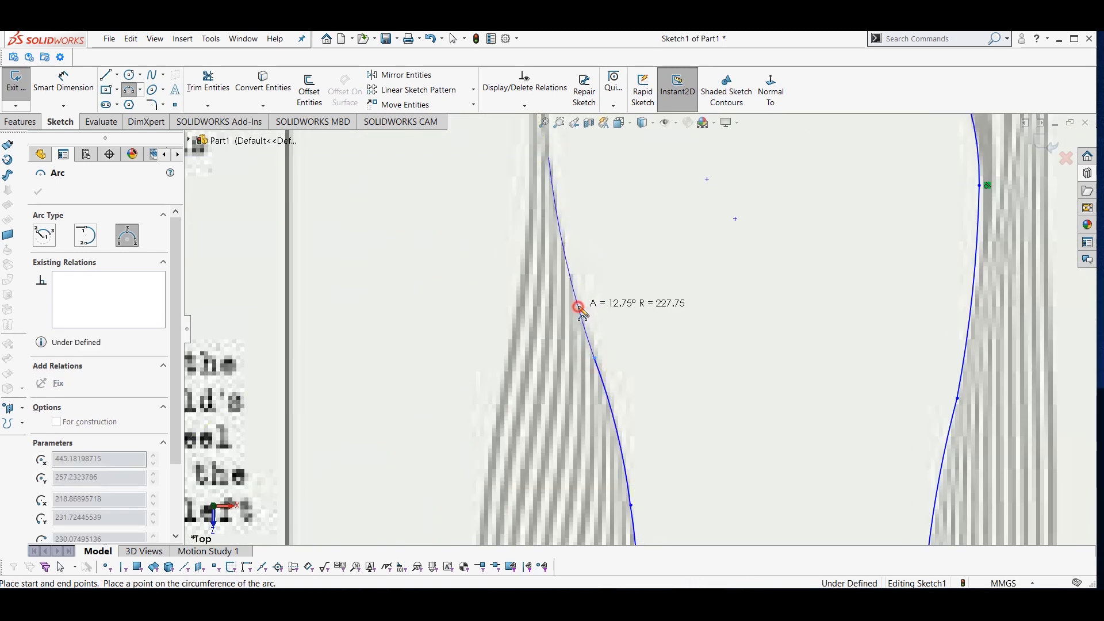
pyautogui.click(580, 307)
# - Draw a short three-point arc of about 65 mm radius around the ball of the foot on the text side, stopping below the toe curve
pyautogui.scroll(3, 602, 270)
pyautogui.scroll(-3, 604, 224)
pyautogui.click(620, 230)
pyautogui.click(612, 312)
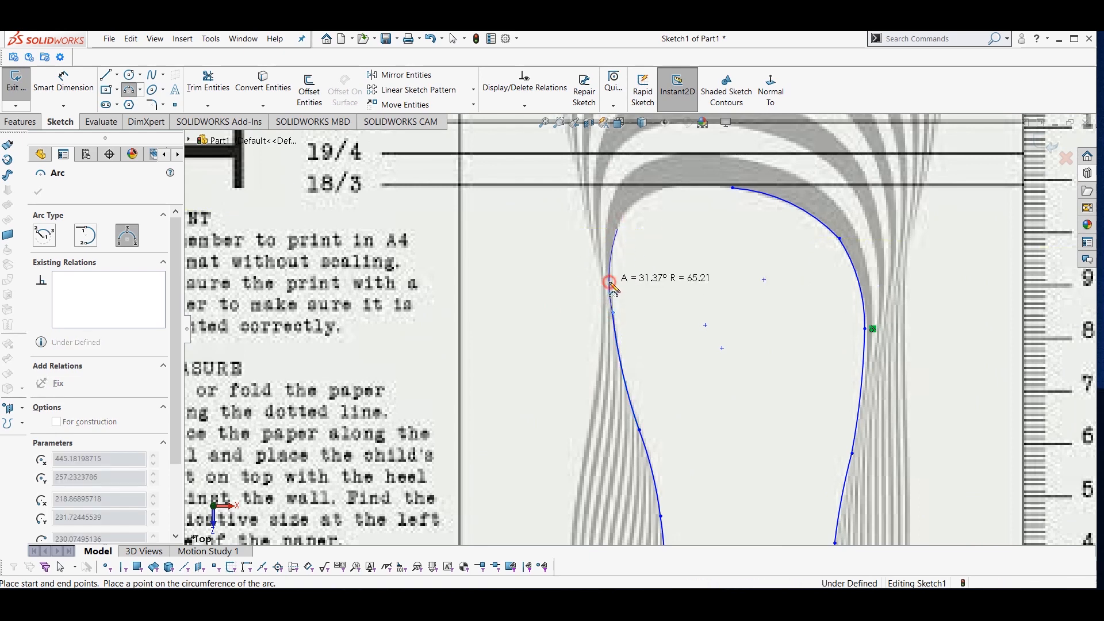
pyautogui.click(609, 273)
# - Close the footprint outline with a three-point arc of about 45 mm radius joining the toe arc near the 18/3 line
pyautogui.click(617, 228)
pyautogui.click(732, 188)
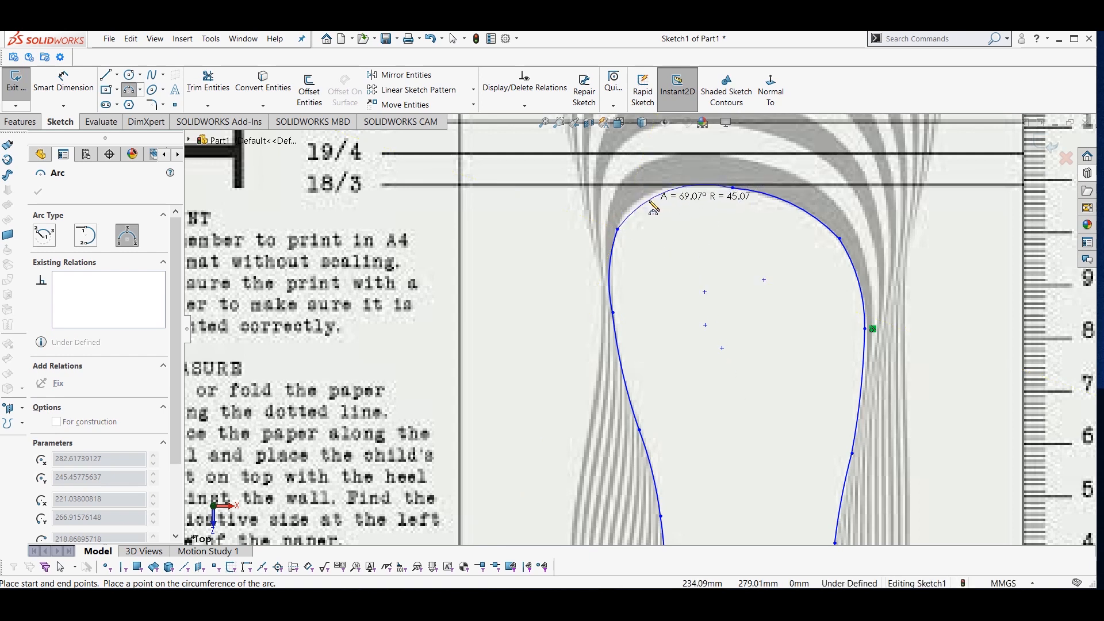
pyautogui.click(654, 210)
pyautogui.press('Escape')
pyautogui.press('f')
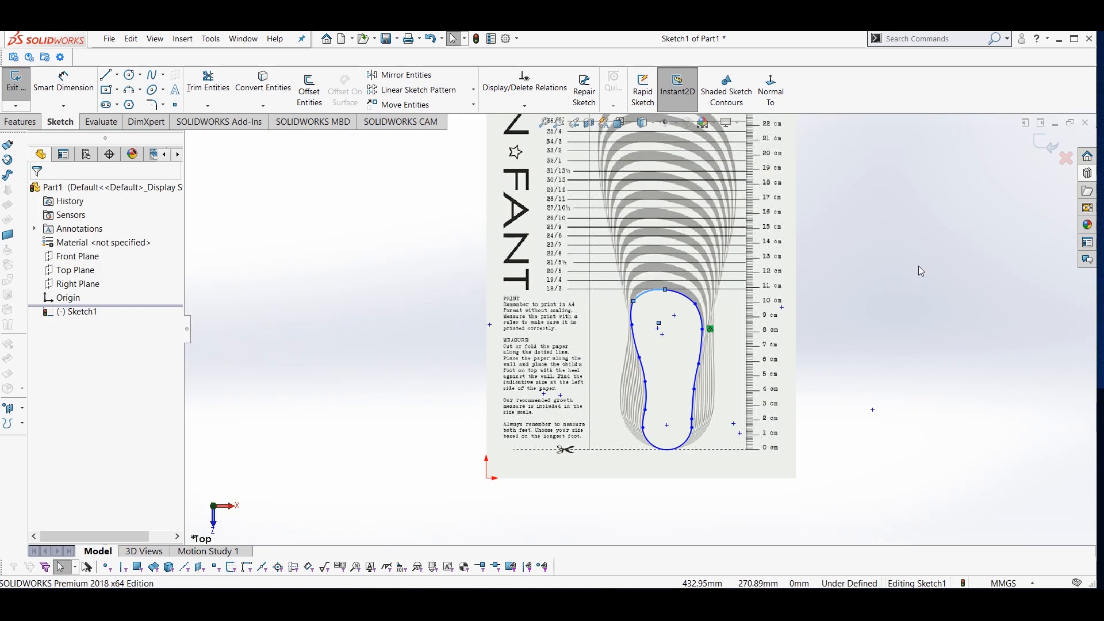
# - Exit the footprint sketch and extrude the closed outline as a blind boss 10 mm deep
pyautogui.moveTo(716, 368)
pyautogui.mouseDown(button='middle')
pyautogui.moveTo(727, 328)
pyautogui.moveTo(711, 259)
pyautogui.mouseUp(button='middle')
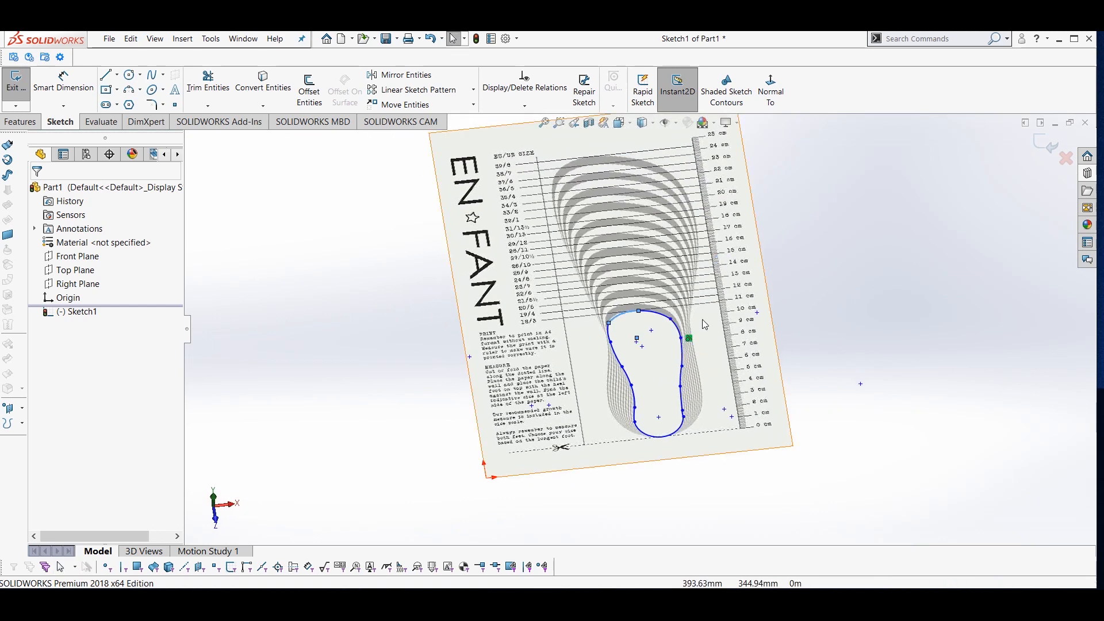
pyautogui.scroll(5, 685, 384)
pyautogui.scroll(-4, 673, 383)
pyautogui.scroll(-2, 647, 266)
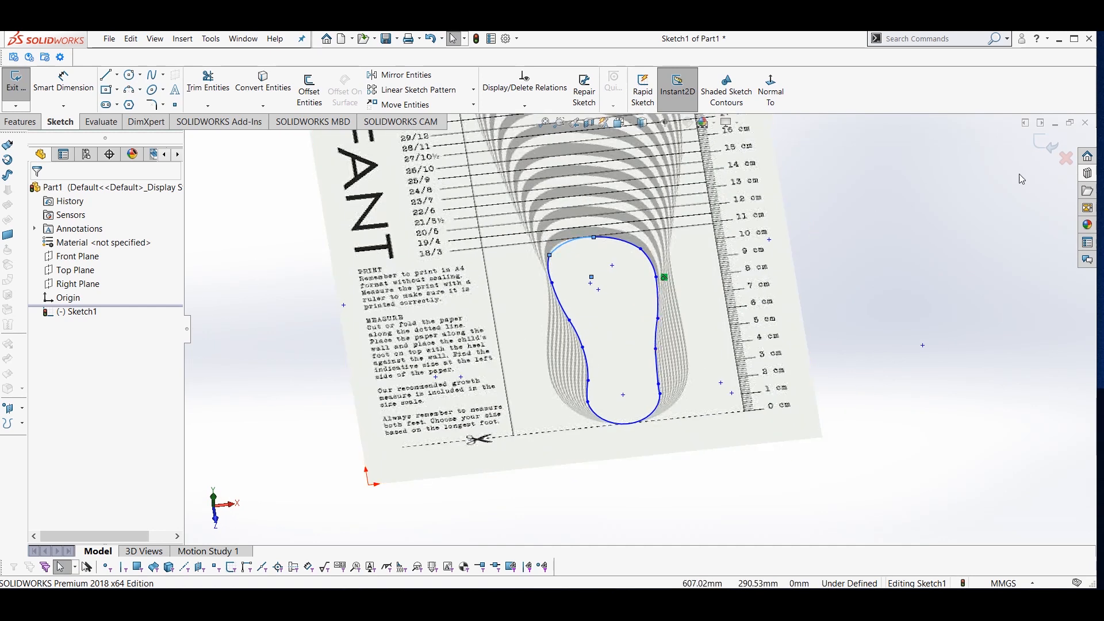
pyautogui.click(1052, 145)
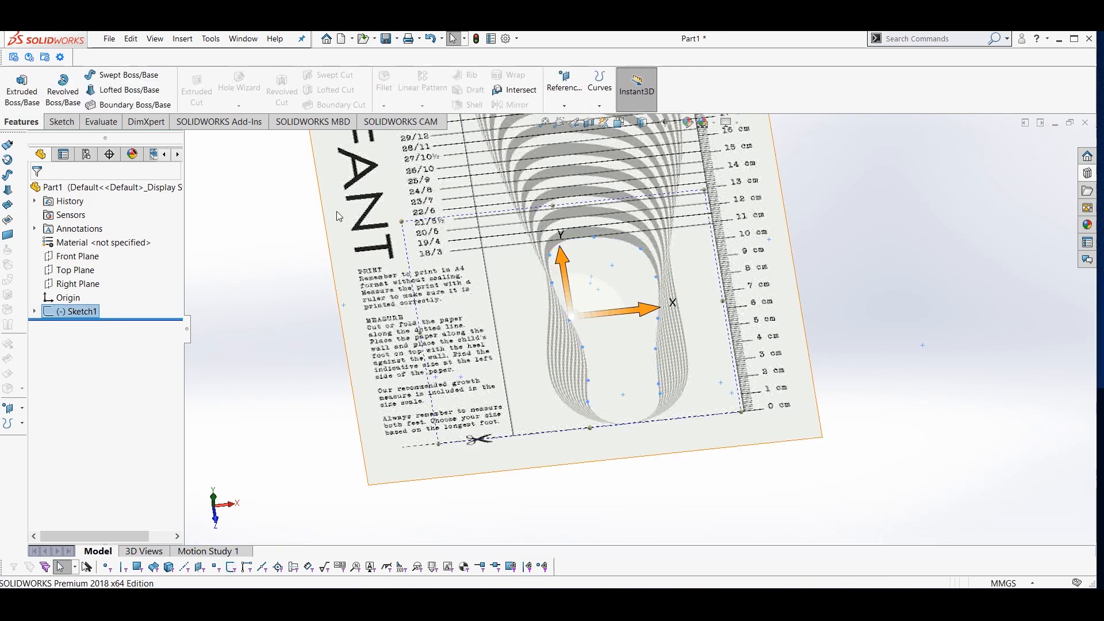
pyautogui.click(22, 87)
pyautogui.moveTo(581, 411); pyautogui.dragTo(697, 292, button='middle')
pyautogui.scroll(-2, 707, 282)
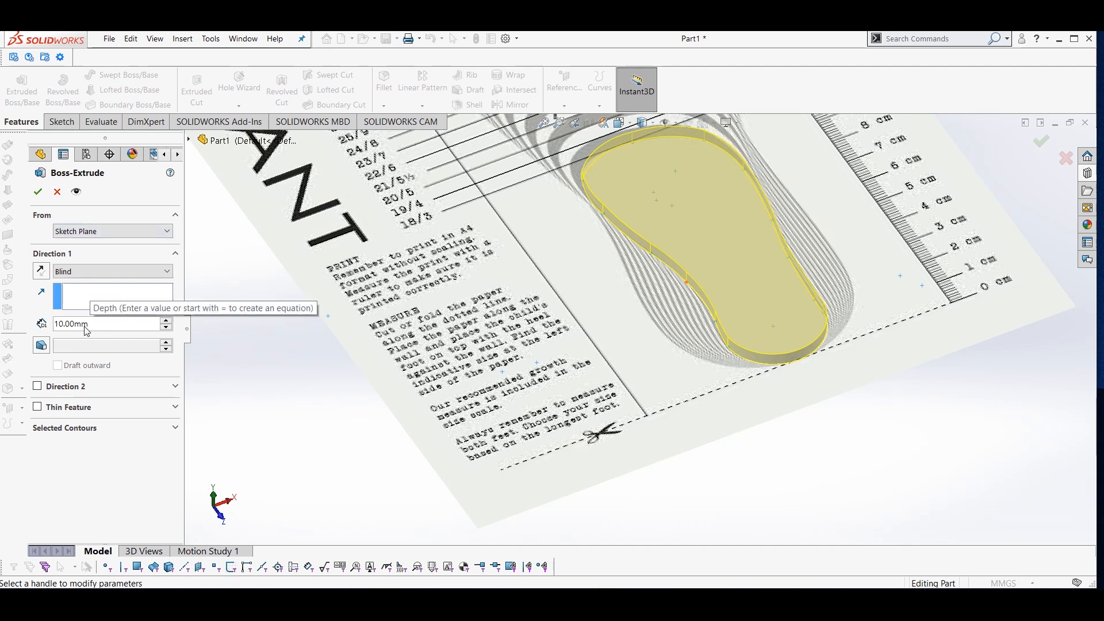
pyautogui.click(39, 192)
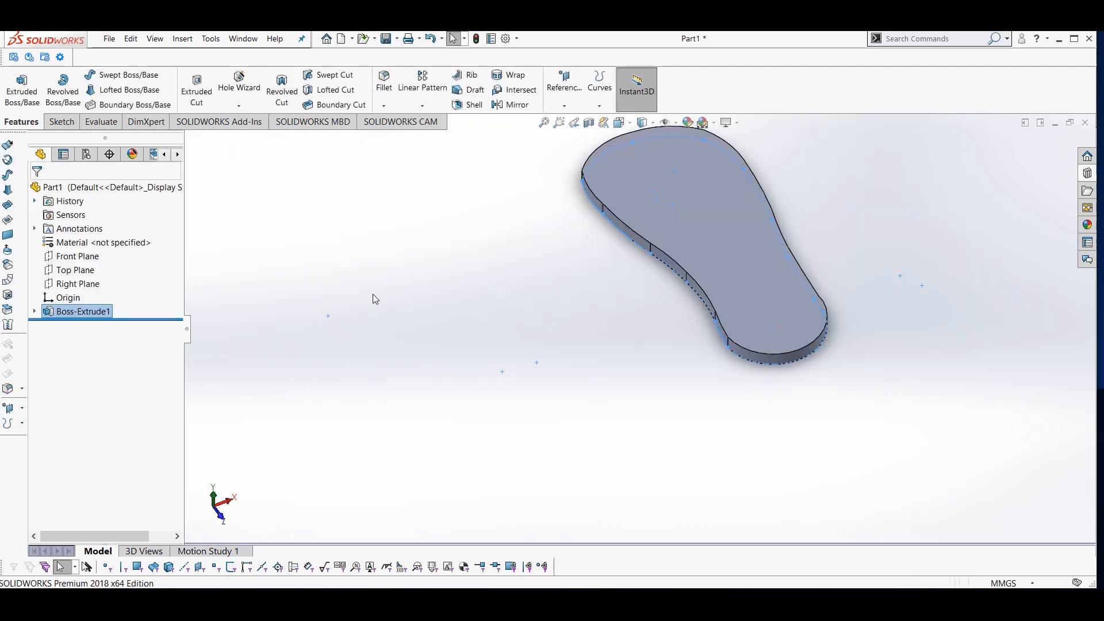
# - Examine the extruded sole's shape and edges from several angles
pyautogui.scroll(-3, 518, 276)
pyautogui.scroll(3, 527, 281)
pyautogui.moveTo(527, 282); pyautogui.dragTo(596, 267, button='middle')
pyautogui.scroll(-5, 622, 311)
pyautogui.moveTo(622, 311); pyautogui.dragTo(726, 361, button='middle')
pyautogui.moveTo(582, 341); pyautogui.dragTo(446, 387, button='middle')
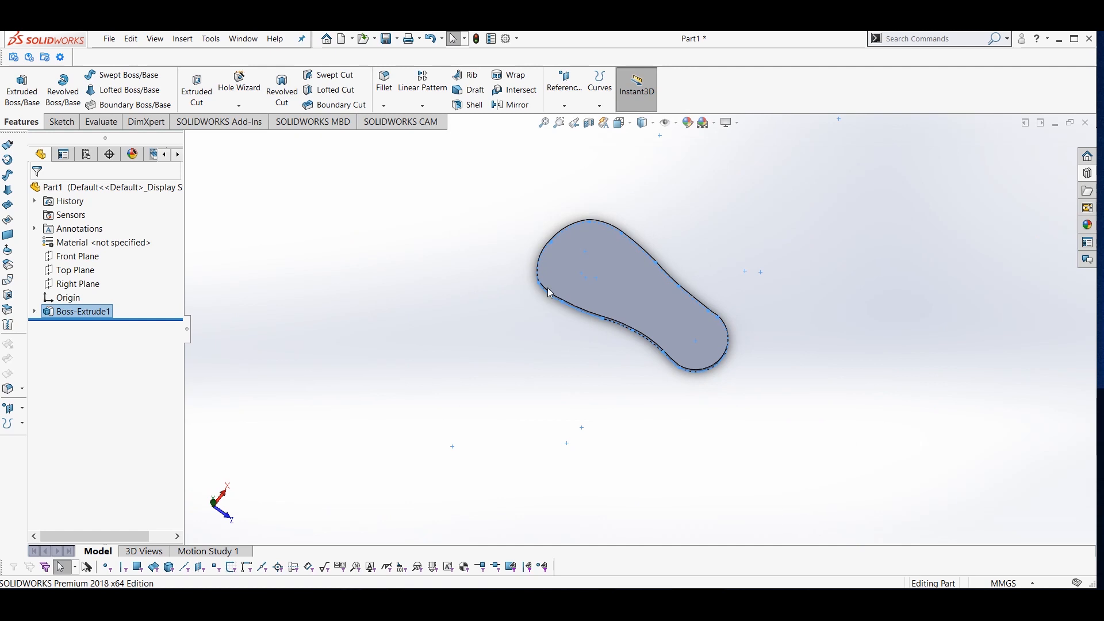
pyautogui.scroll(-4, 525, 288)
pyautogui.moveTo(586, 295); pyautogui.dragTo(589, 252, button='middle')
pyautogui.scroll(3, 585, 370)
pyautogui.moveTo(586, 365); pyautogui.dragTo(664, 345, button='middle')
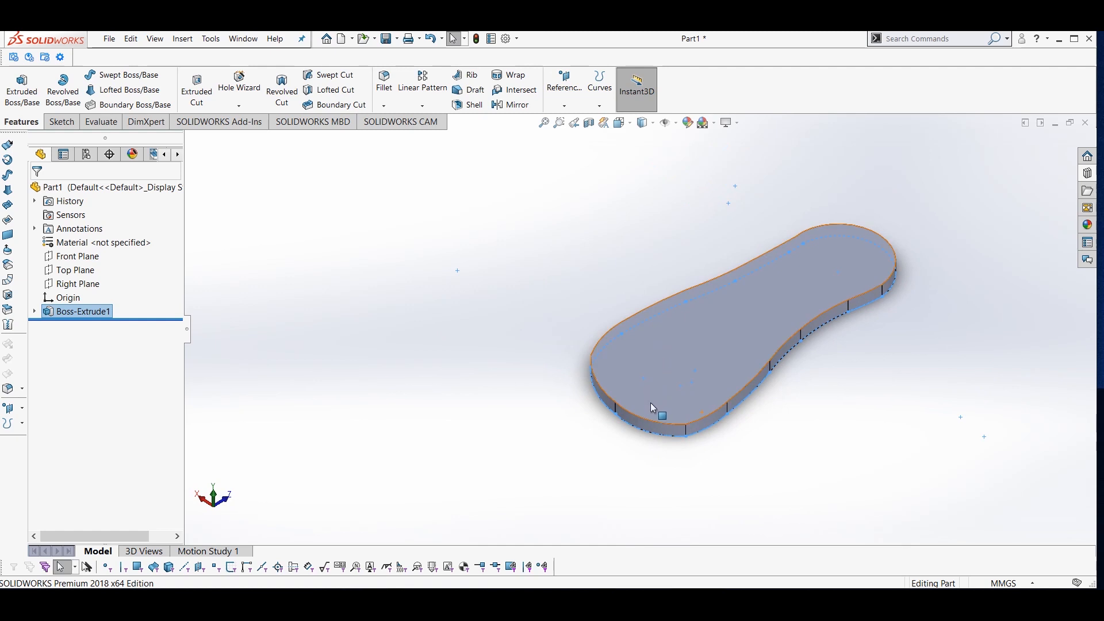
pyautogui.moveTo(653, 407); pyautogui.dragTo(719, 356, button='middle')
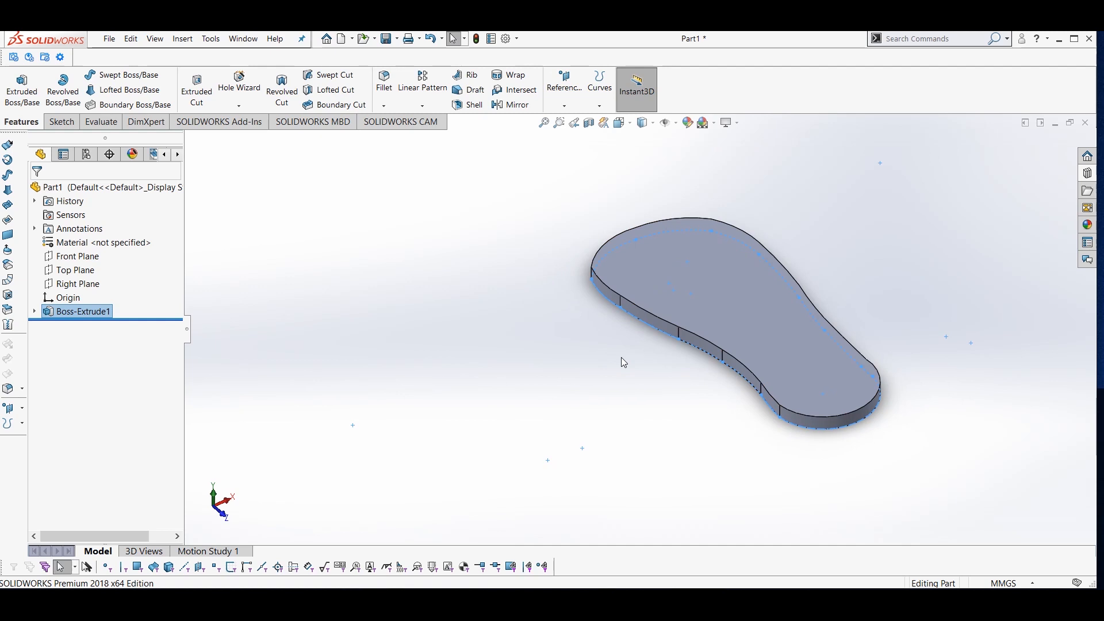
pyautogui.scroll(4, 689, 348)
pyautogui.scroll(-4, 699, 336)
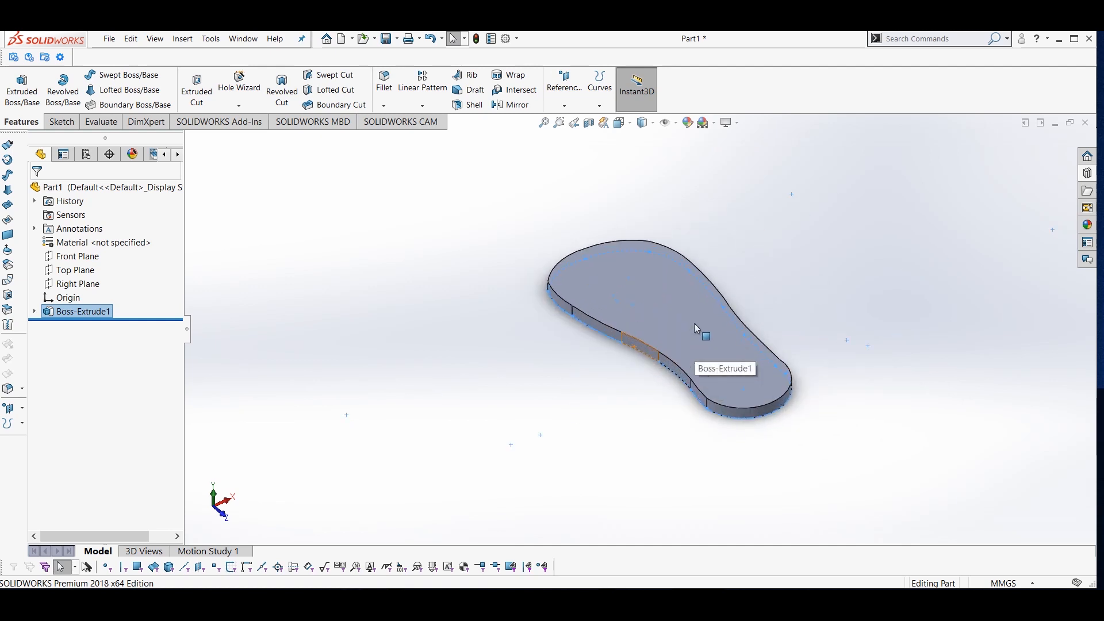
# - Start a new sketch on the top face of the extruded sole
pyautogui.click(657, 320)
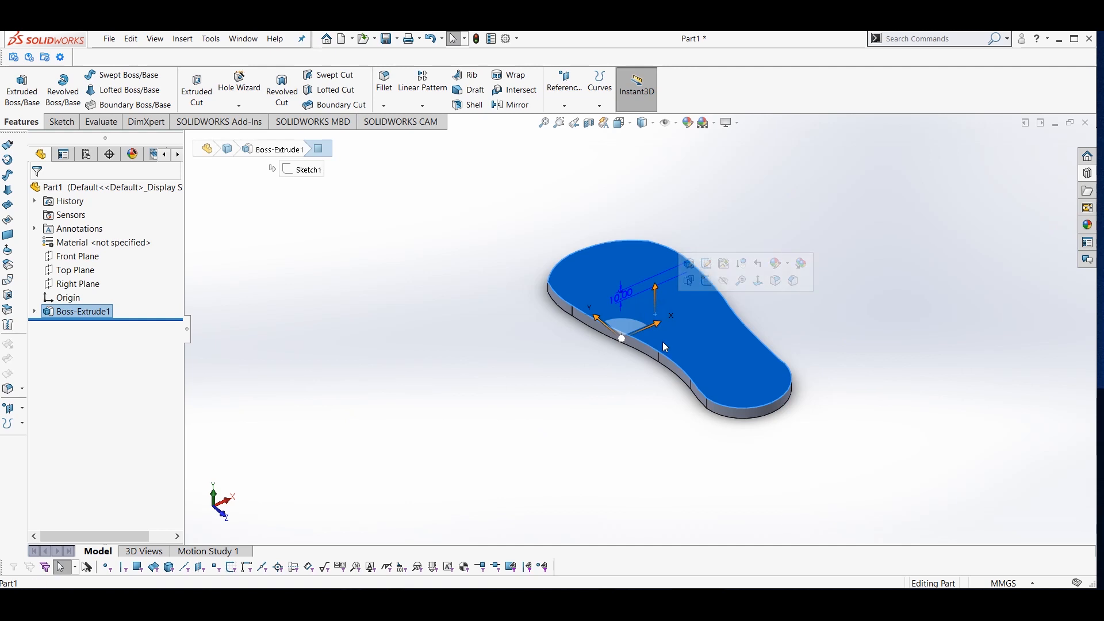
pyautogui.click(705, 283)
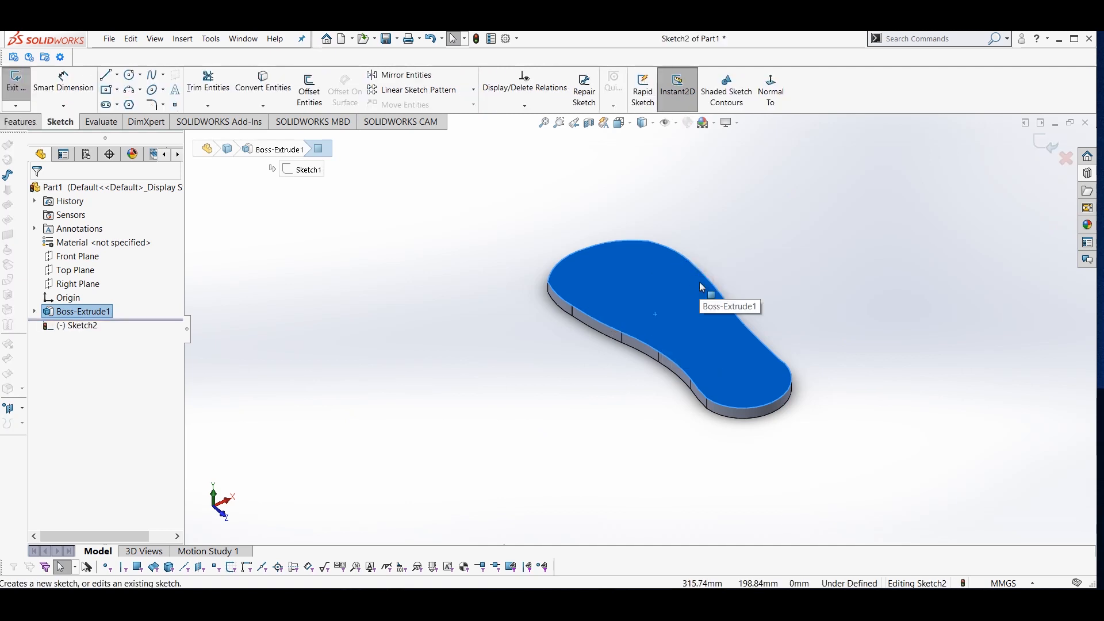
pyautogui.click(512, 231)
pyautogui.scroll(-2, 613, 303)
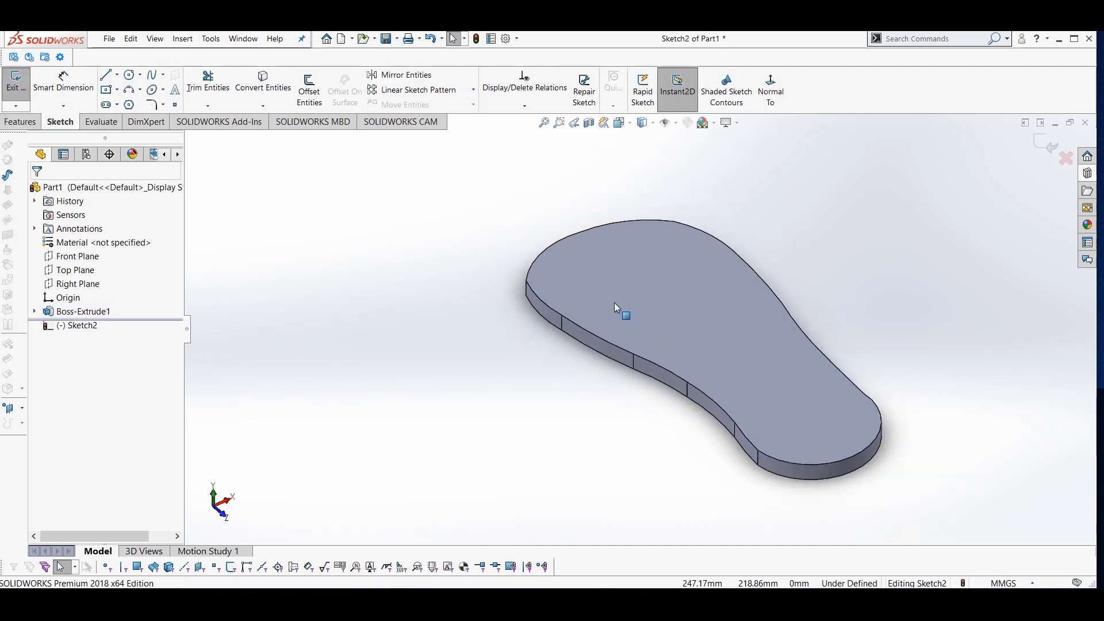
pyautogui.scroll(2, 614, 305)
# - Convert the complete chain of top-face edges into sketch entities, starting from one inner-side edge with Select chain enabled
pyautogui.click(264, 81)
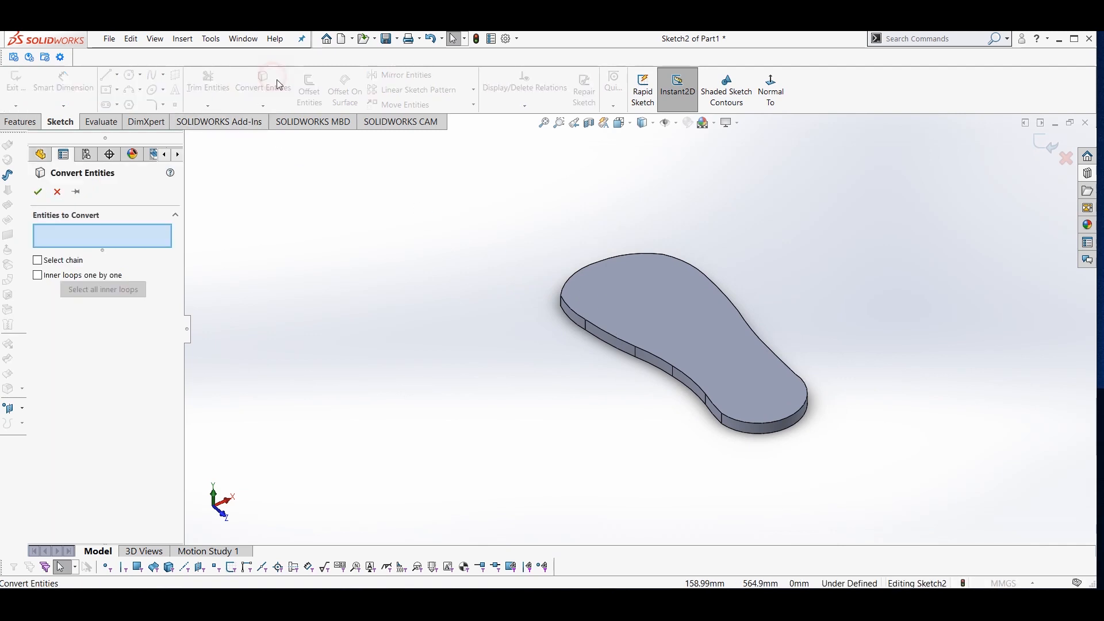
pyautogui.scroll(1, 613, 361)
pyautogui.scroll(-2, 613, 361)
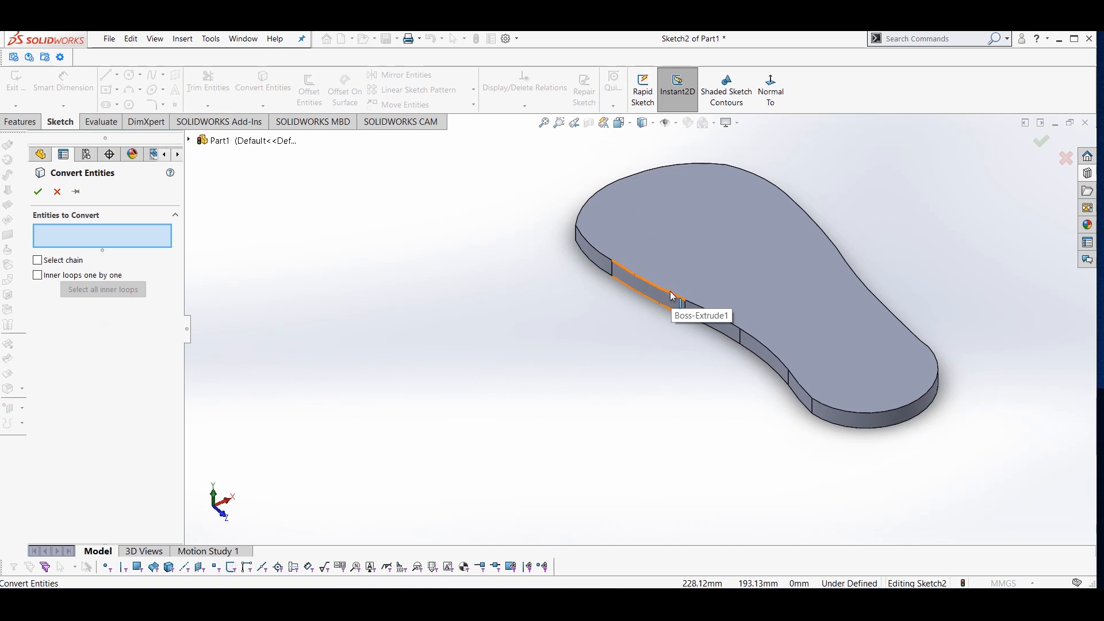
pyautogui.click(674, 297)
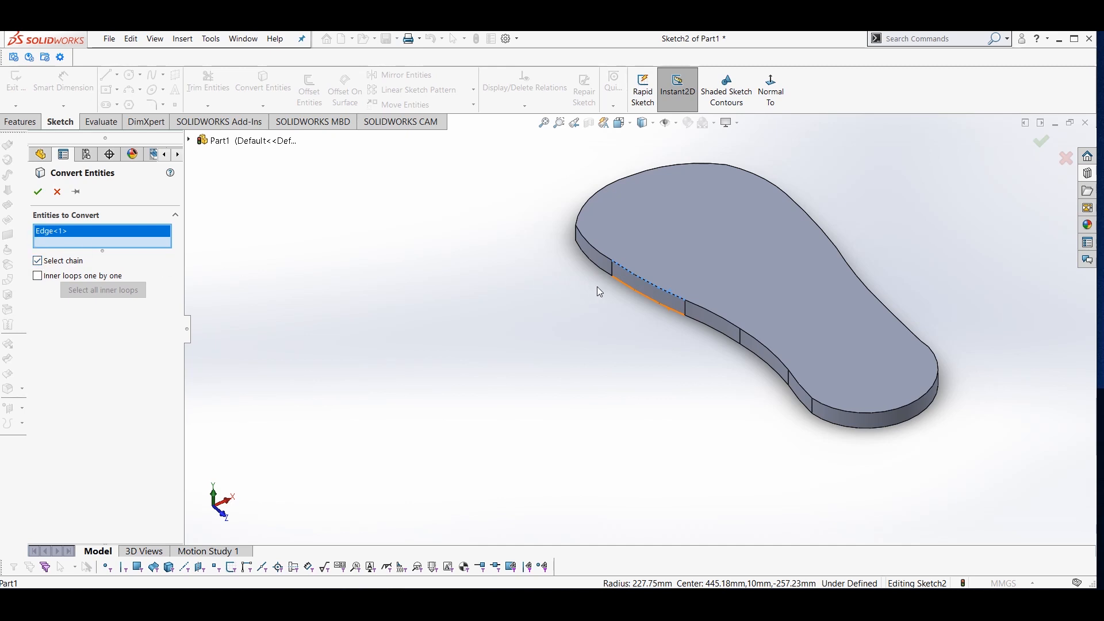
pyautogui.click(37, 193)
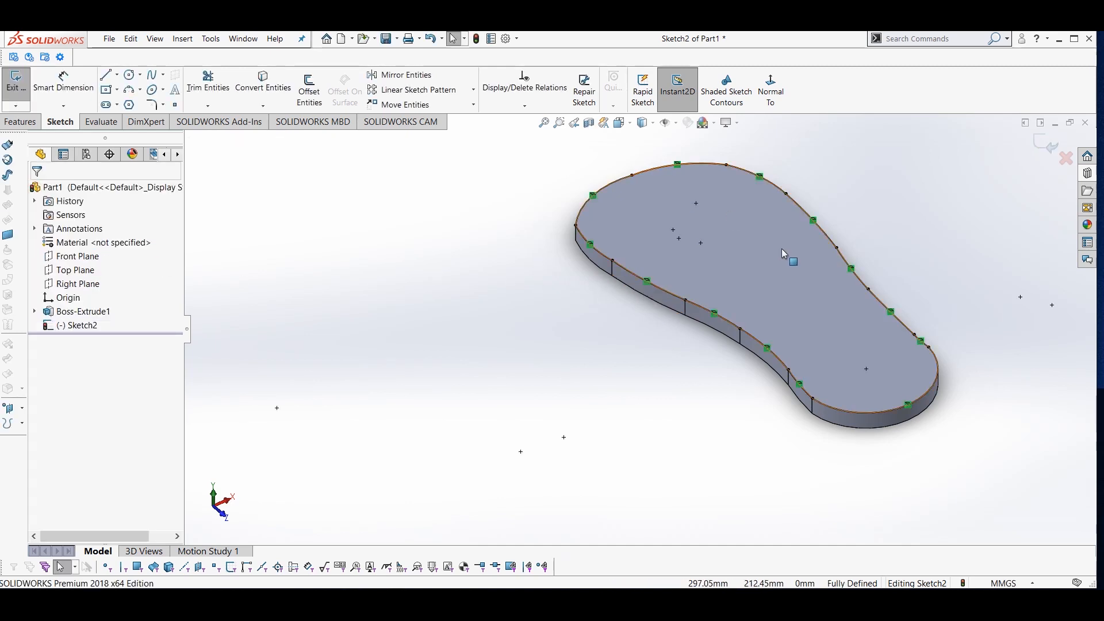
# - Set up a 5 mm chain offset of the converted outline, reversed toward the inside of the sole
pyautogui.scroll(-5, 819, 343)
pyautogui.scroll(5, 819, 343)
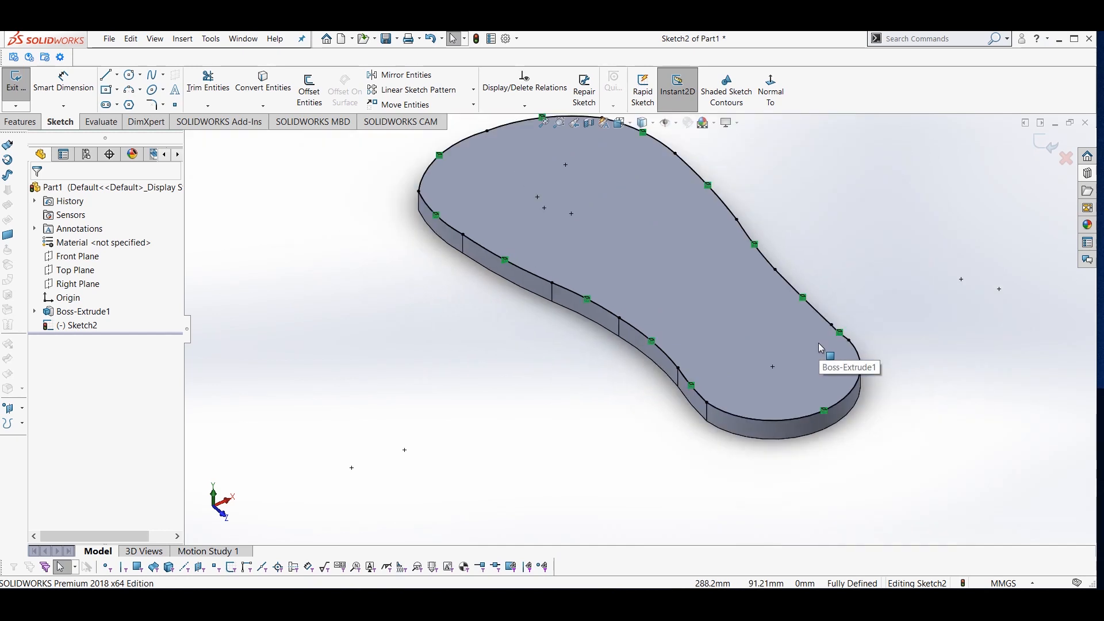
pyautogui.moveTo(819, 343); pyautogui.dragTo(847, 306, button='middle')
pyautogui.scroll(1, 716, 315)
pyautogui.moveTo(639, 301); pyautogui.dragTo(603, 318, button='middle')
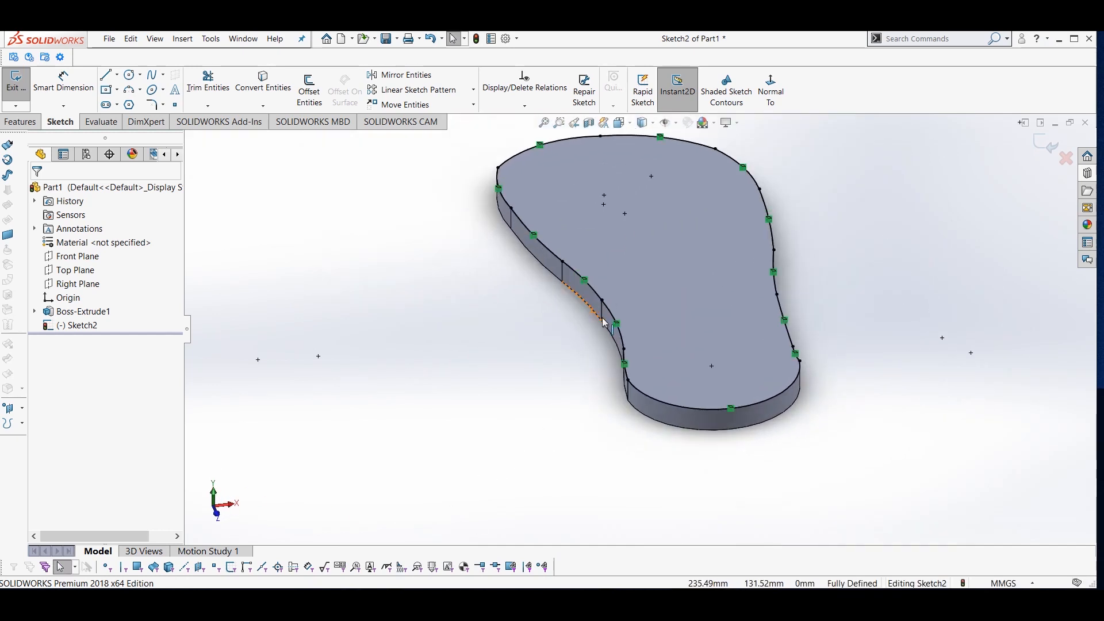
pyautogui.scroll(-1, 609, 315)
pyautogui.scroll(2, 610, 315)
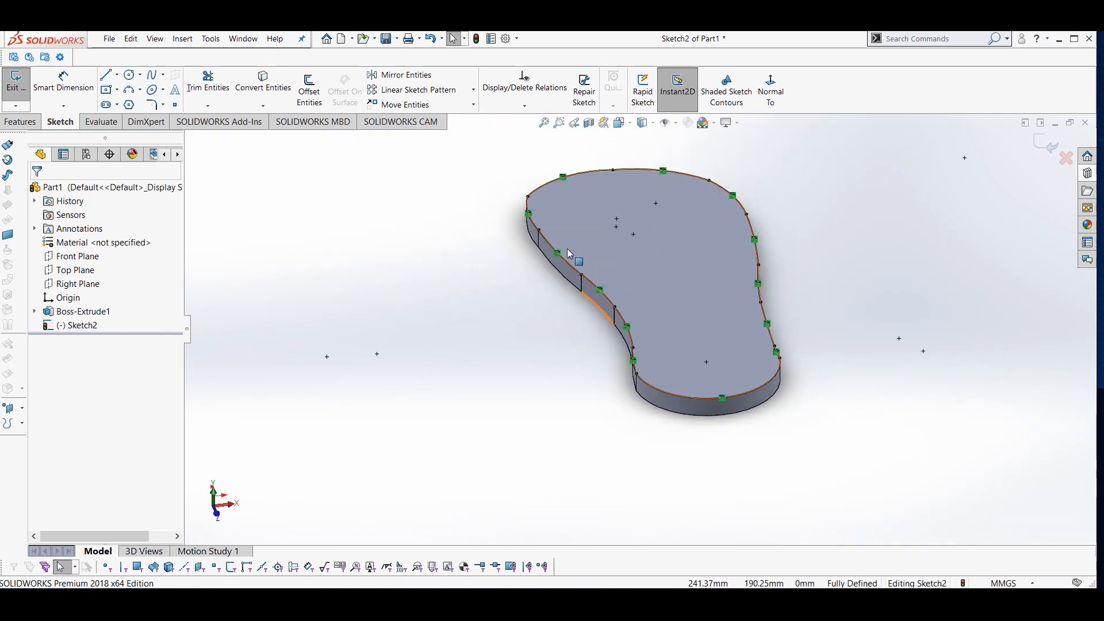
pyautogui.click(311, 92)
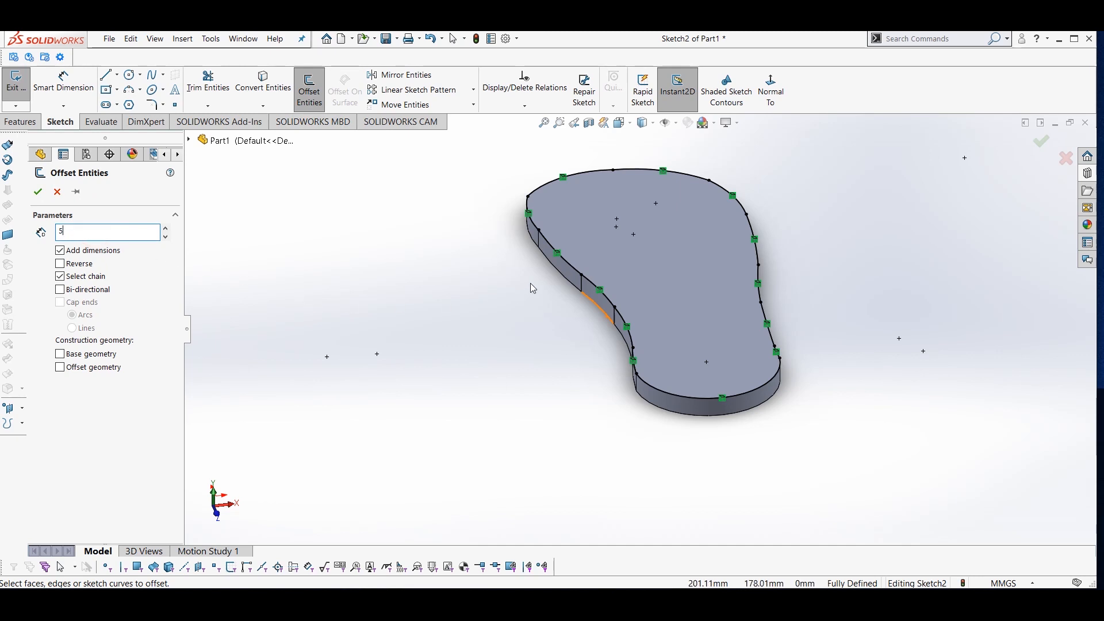
pyautogui.click(596, 288)
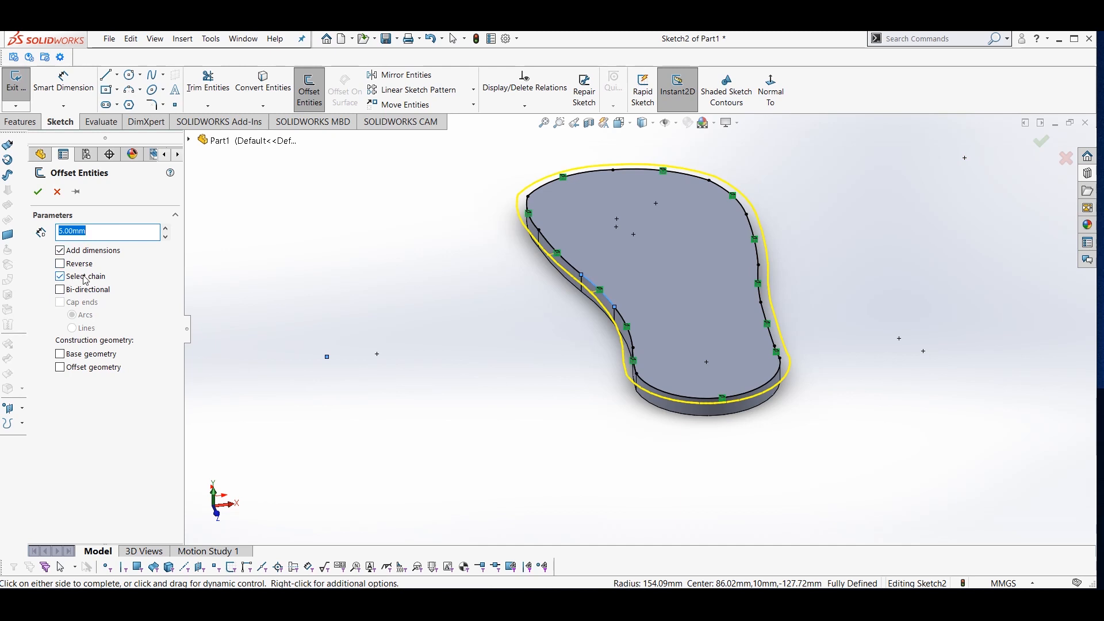
pyautogui.click(60, 264)
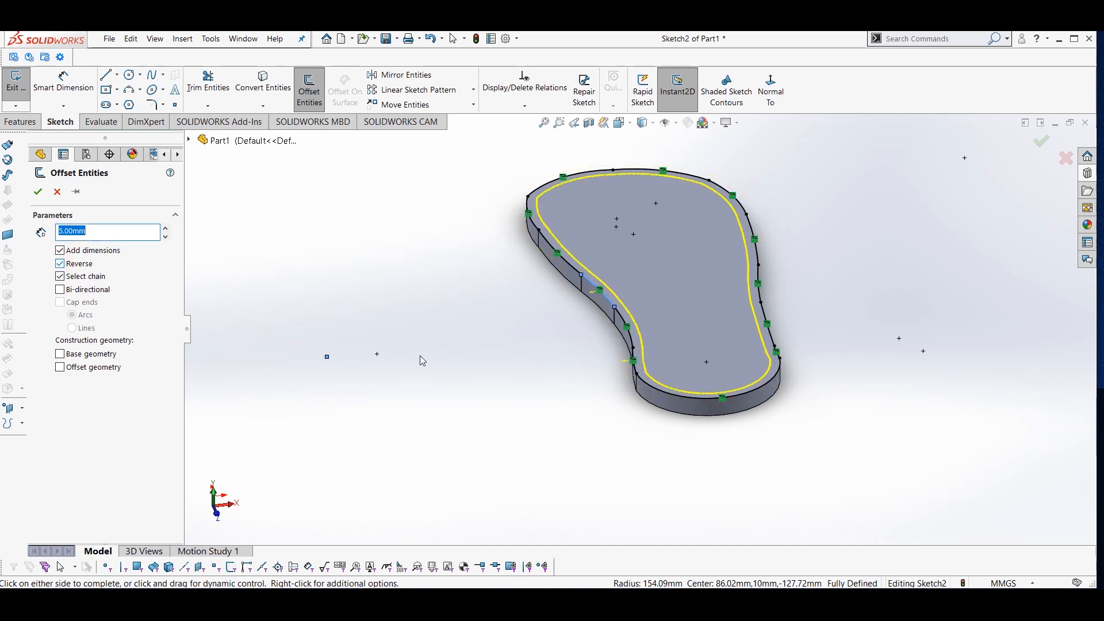
# - Set the inward offset distance to 3 mm and apply the offset
pyautogui.scroll(-1, 636, 356)
pyautogui.scroll(1, 636, 356)
pyautogui.moveTo(617, 339)
pyautogui.mouseDown(button='middle')
pyautogui.moveTo(661, 348)
pyautogui.moveTo(619, 318)
pyautogui.mouseUp(button='middle')
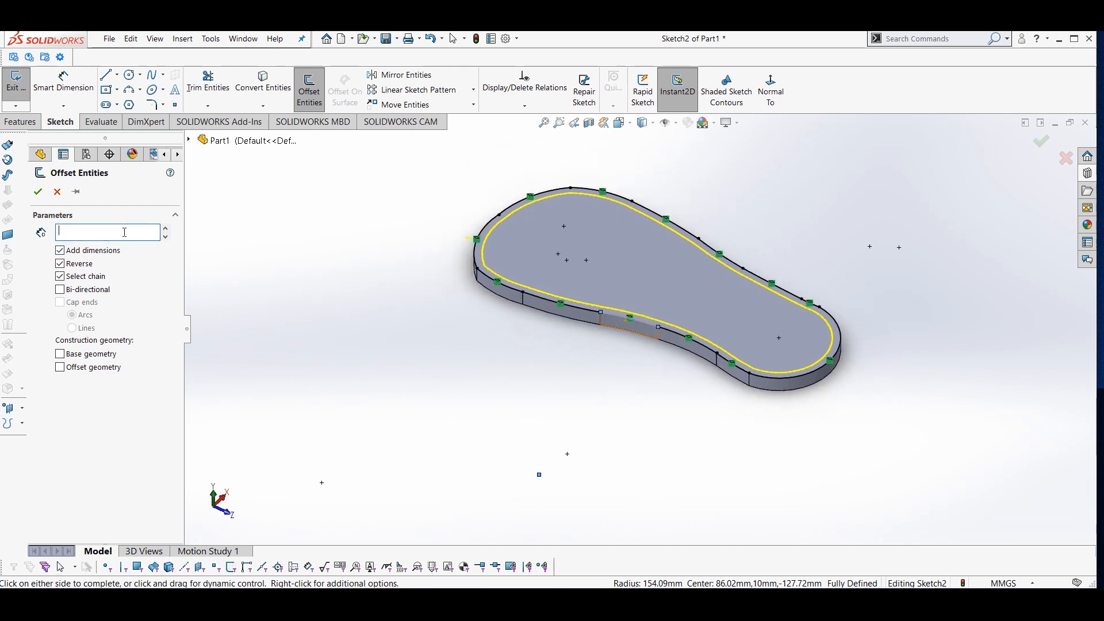
pyautogui.click(33, 196)
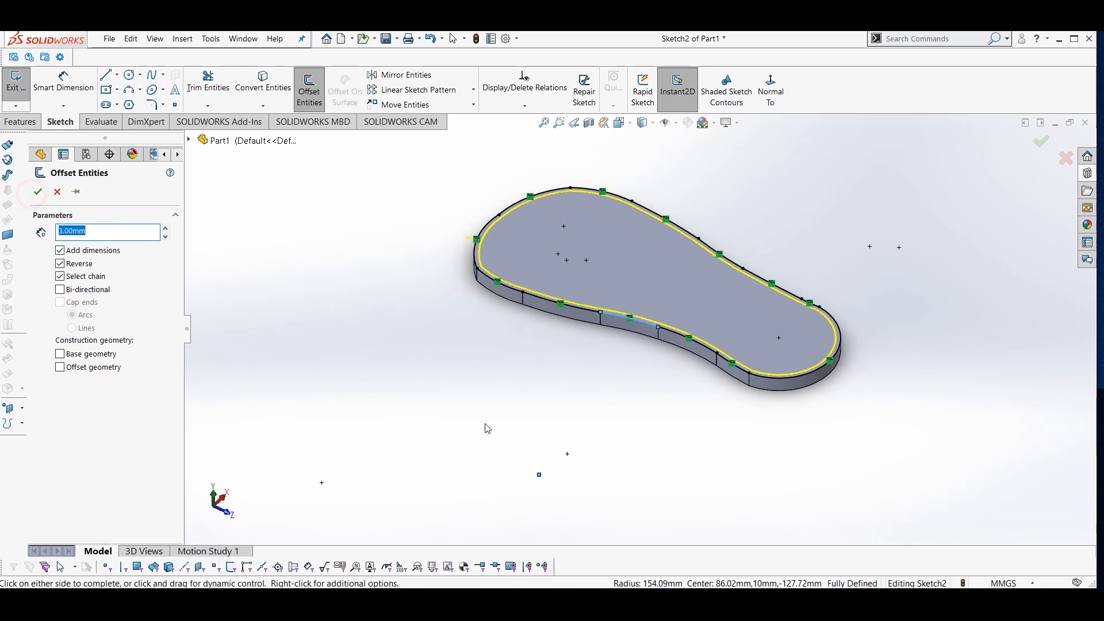
pyautogui.scroll(-2, 532, 319)
pyautogui.scroll(3, 531, 318)
pyautogui.moveTo(527, 317); pyautogui.dragTo(498, 308, button='middle')
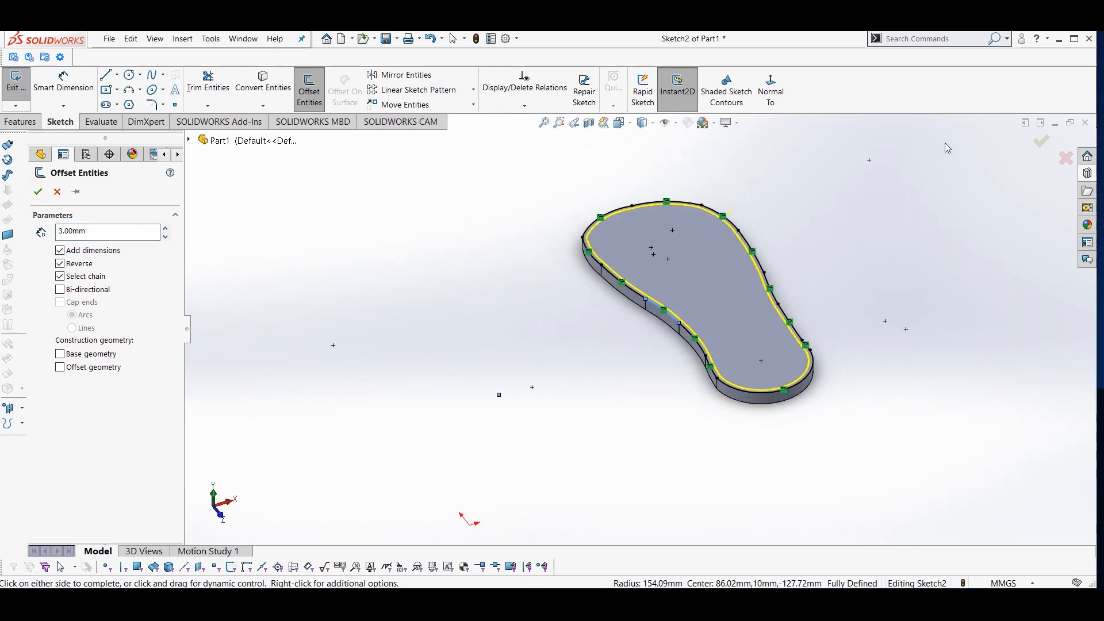
pyautogui.click(1042, 142)
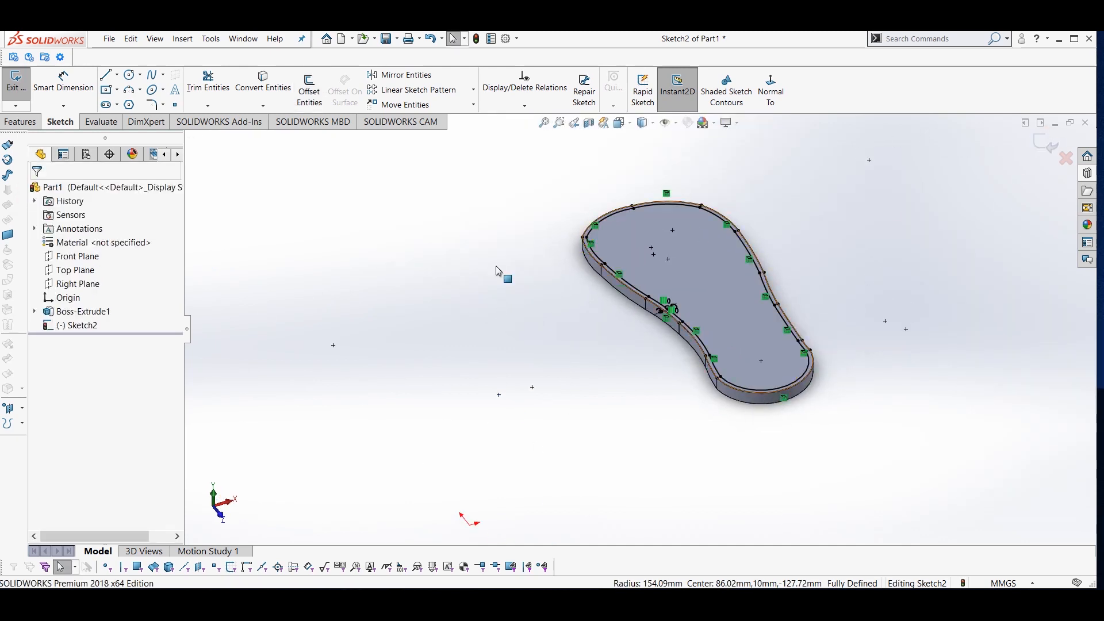
# - Start an Extruded Cut from the offset outline sketch and set its blind depth to 3 mm
pyautogui.scroll(-3, 736, 374)
pyautogui.scroll(3, 646, 276)
pyautogui.scroll(-2, 644, 270)
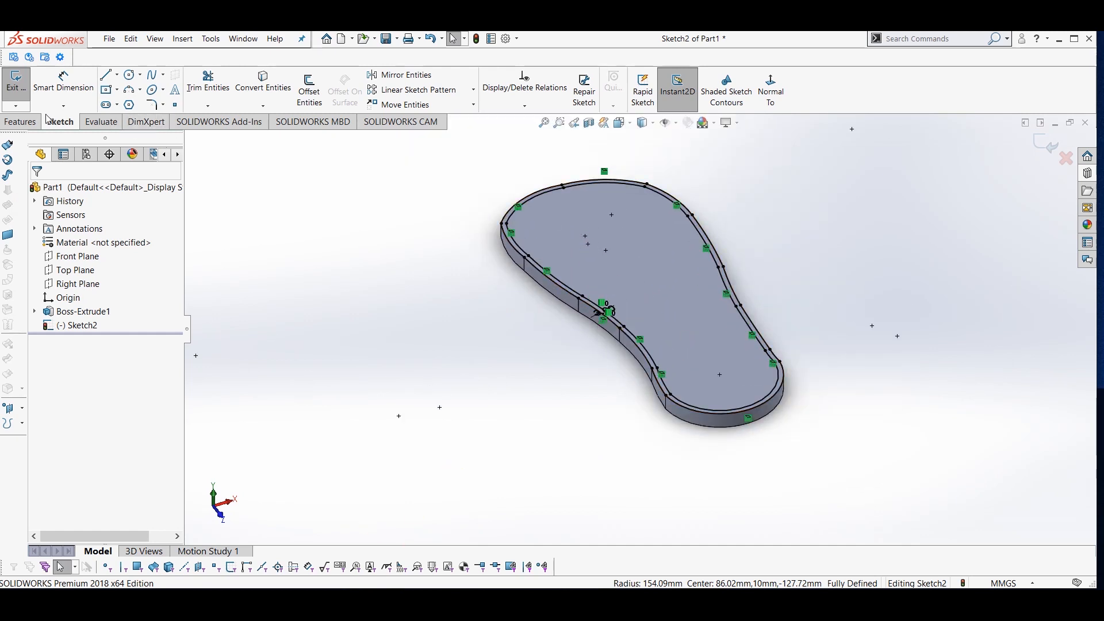
pyautogui.click(27, 123)
pyautogui.click(197, 89)
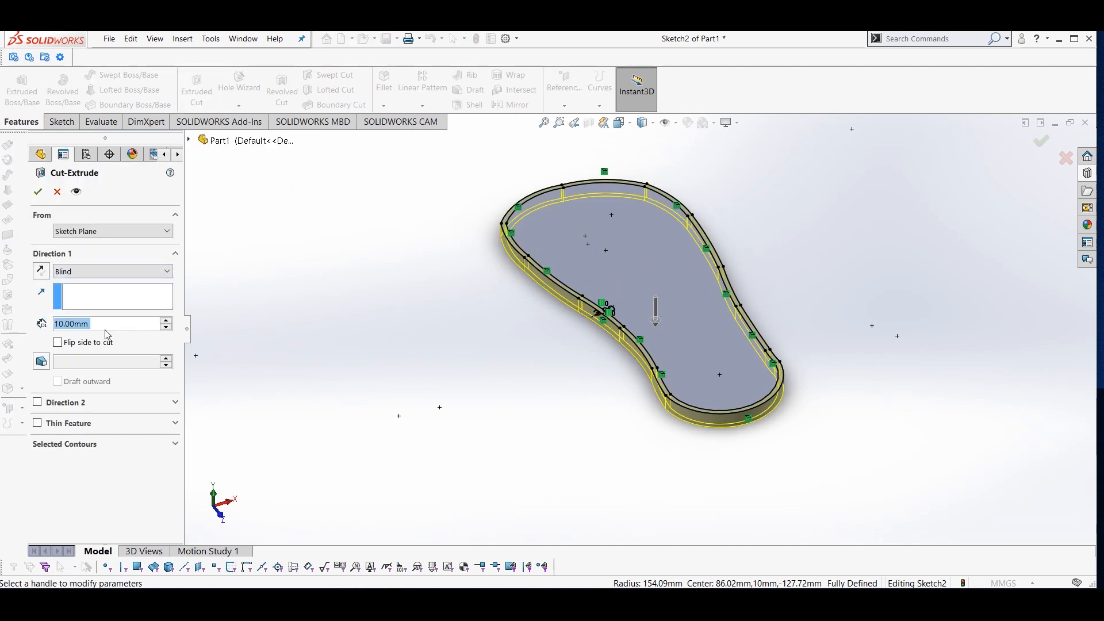
pyautogui.click(103, 329)
pyautogui.press('BackSpace')
pyautogui.press('BackSpace')
pyautogui.press('BackSpace')
pyautogui.press('BackSpace')
pyautogui.press('BackSpace')
pyautogui.press('BackSpace')
pyautogui.press('BackSpace')
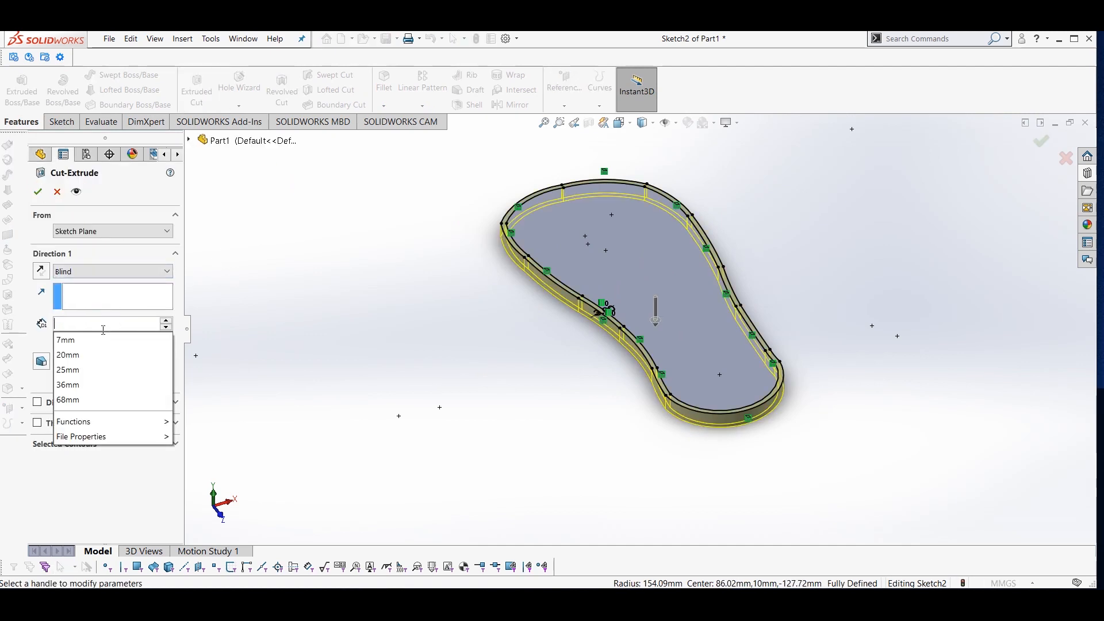
pyautogui.write('3')
pyautogui.press('Return')
# - Turn on draft for the cut with a 45° angle and set the cut depth to 5 mm
pyautogui.click(44, 364)
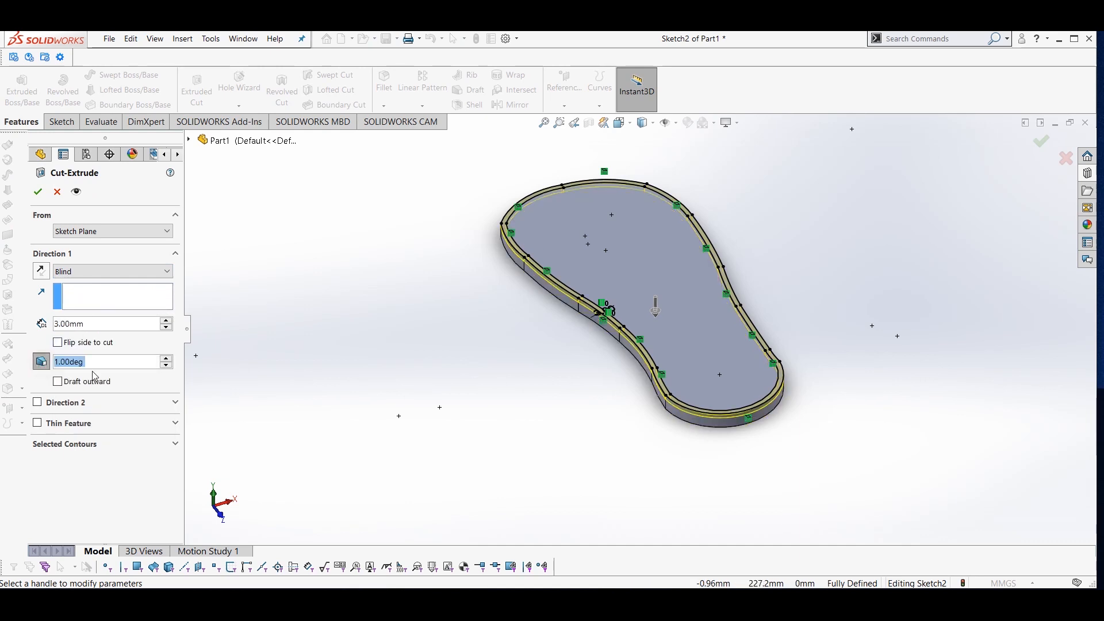
pyautogui.press('BackSpace')
pyautogui.write('45')
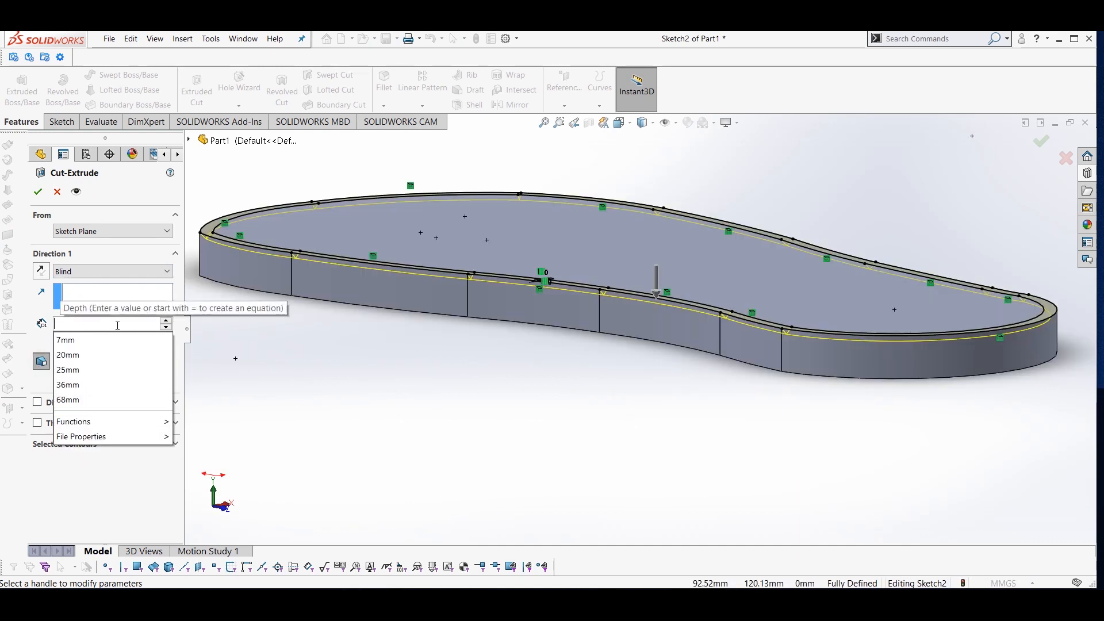
pyautogui.write('5')
pyautogui.press('Return')
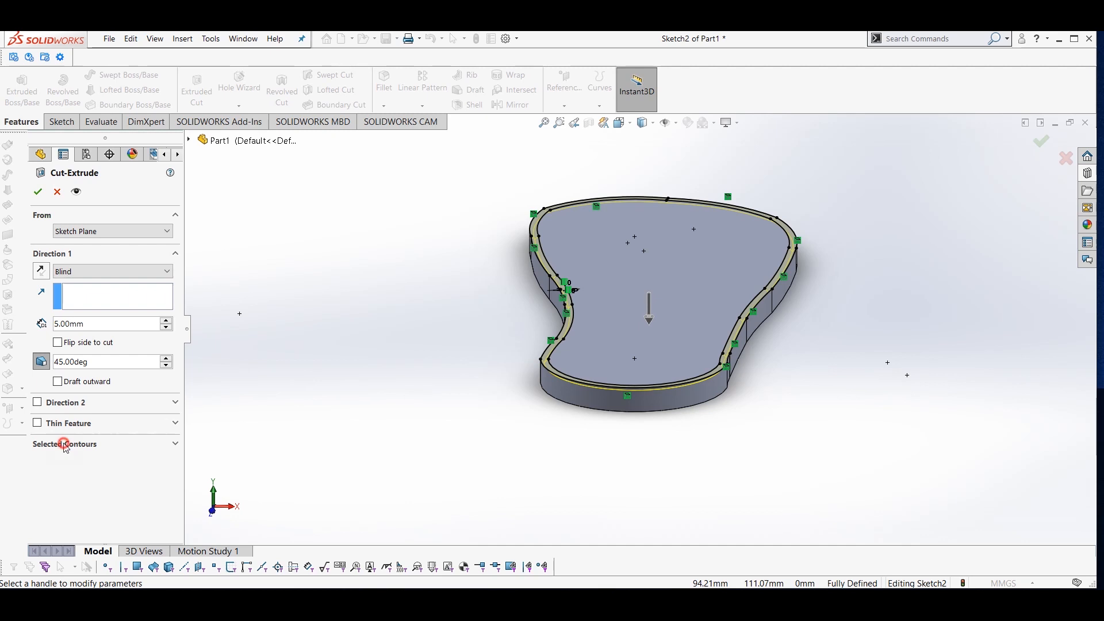
# - Choose the region inside the offset outline as the cut's contour and apply the cut
pyautogui.click(65, 445)
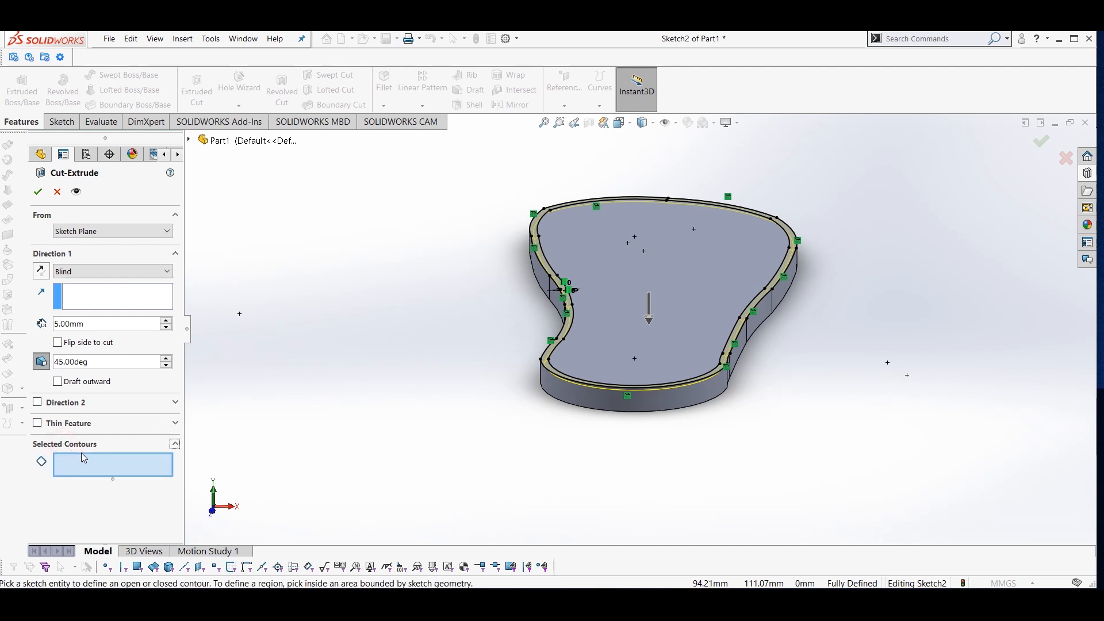
pyautogui.click(598, 351)
pyautogui.moveTo(498, 323)
pyautogui.mouseDown(button='middle')
pyautogui.moveTo(540, 378)
pyautogui.moveTo(441, 361)
pyautogui.moveTo(432, 273)
pyautogui.moveTo(439, 262)
pyautogui.moveTo(466, 273)
pyautogui.mouseUp(button='middle')
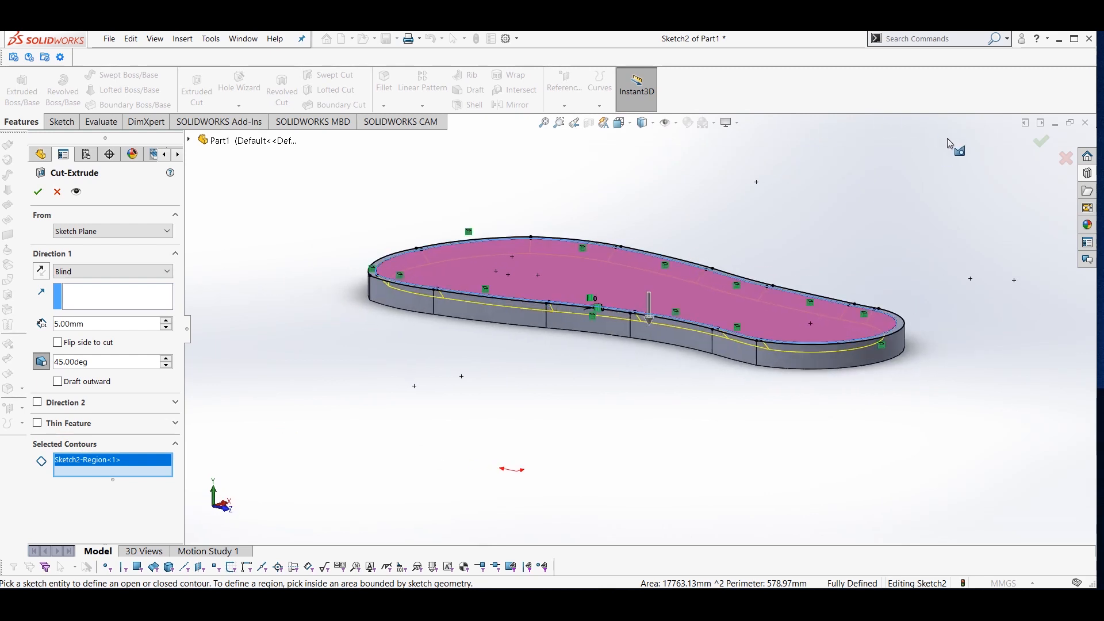
pyautogui.click(1040, 144)
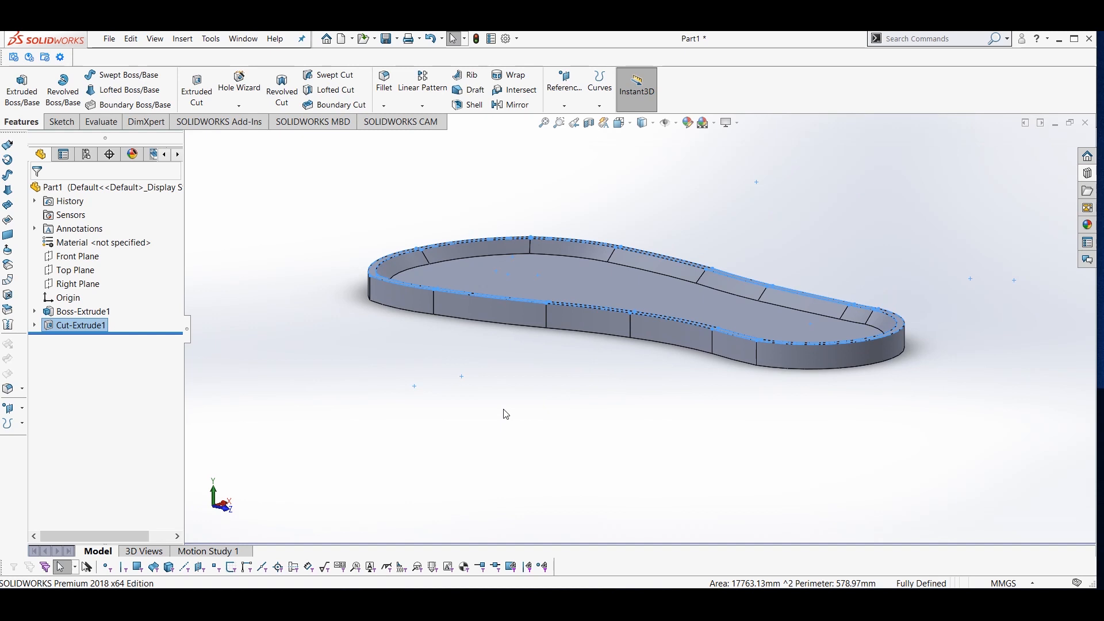
# - Examine the recessed sole and its sloped inner rim from several angles
pyautogui.moveTo(518, 419); pyautogui.dragTo(562, 457, button='middle')
pyautogui.click(561, 452)
pyautogui.scroll(-2, 524, 372)
pyautogui.moveTo(524, 373); pyautogui.dragTo(431, 318, button='middle')
pyautogui.scroll(3, 481, 331)
pyautogui.scroll(-1, 616, 316)
pyautogui.moveTo(616, 315); pyautogui.dragTo(648, 342, button='middle')
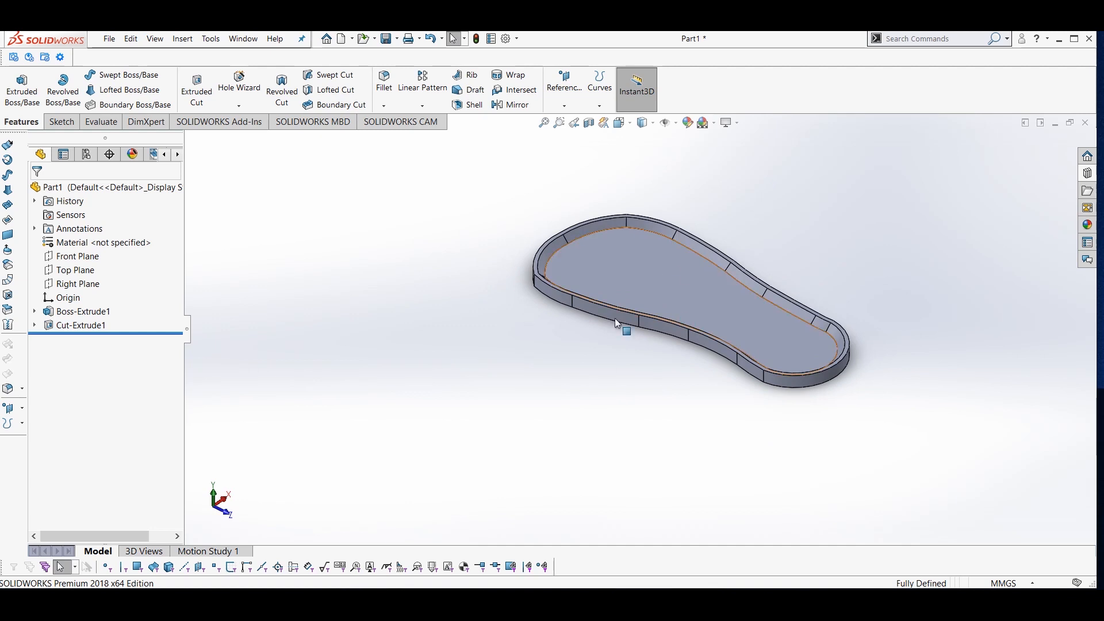
pyautogui.moveTo(581, 325); pyautogui.dragTo(683, 333, button='middle')
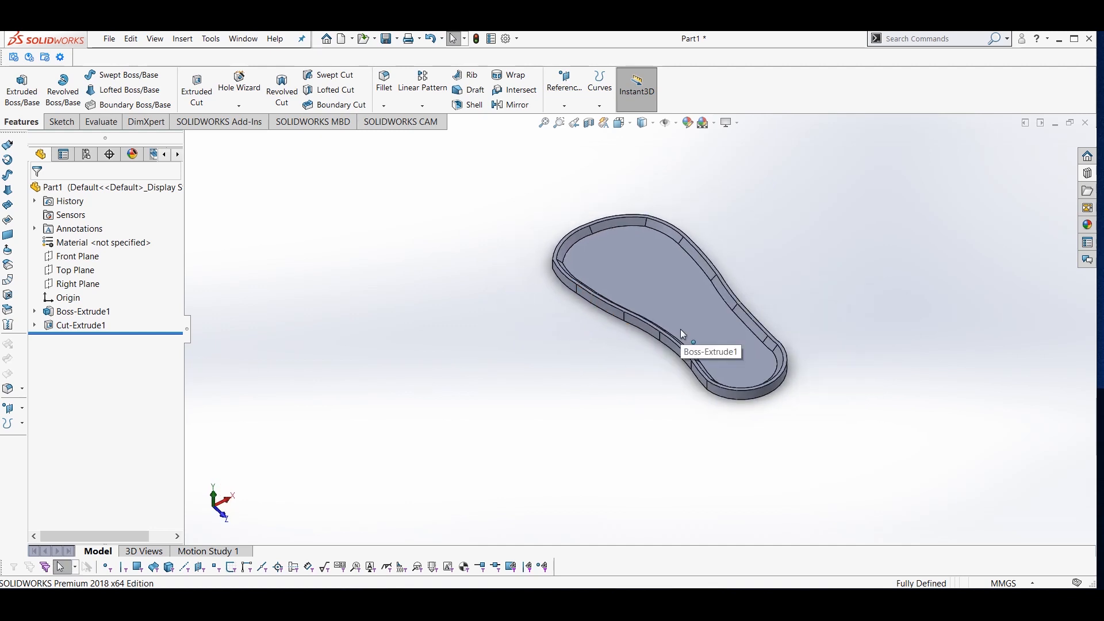
# - Create a reference plane offset 240 mm from the Front Plane, with the offset flipped toward the front of the sole
pyautogui.click(564, 87)
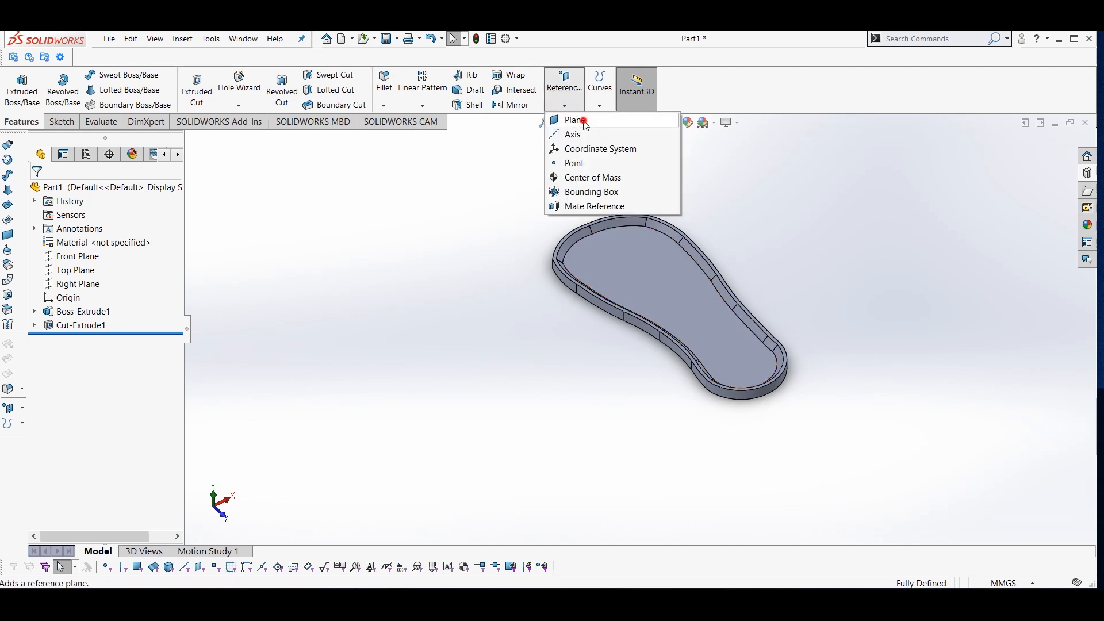
pyautogui.click(585, 124)
pyautogui.click(82, 270)
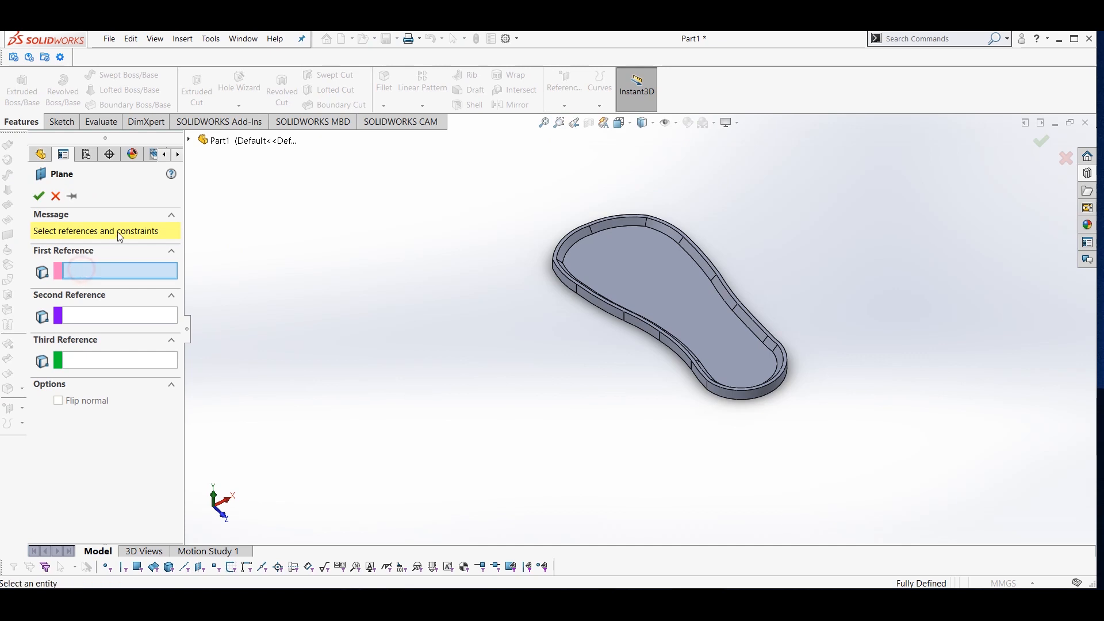
pyautogui.click(190, 140)
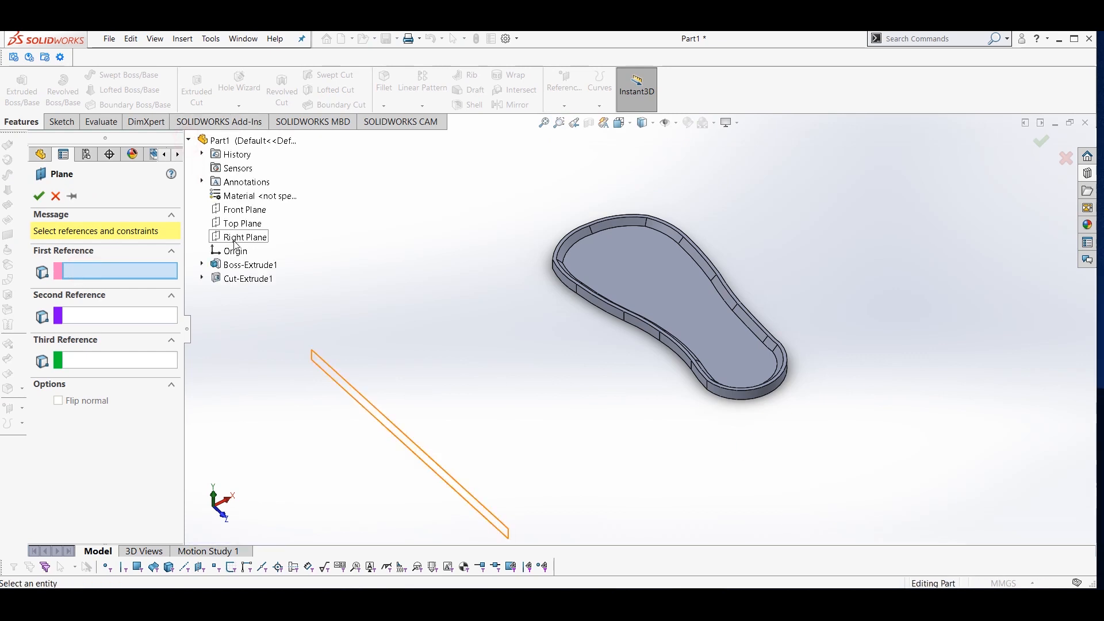
pyautogui.click(242, 210)
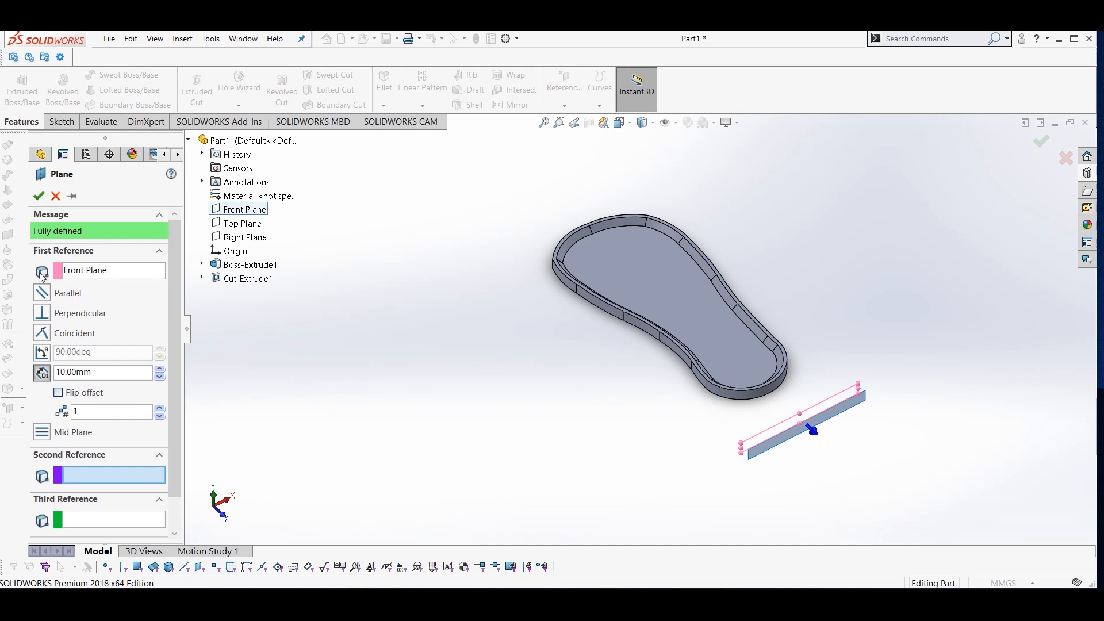
pyautogui.click(58, 392)
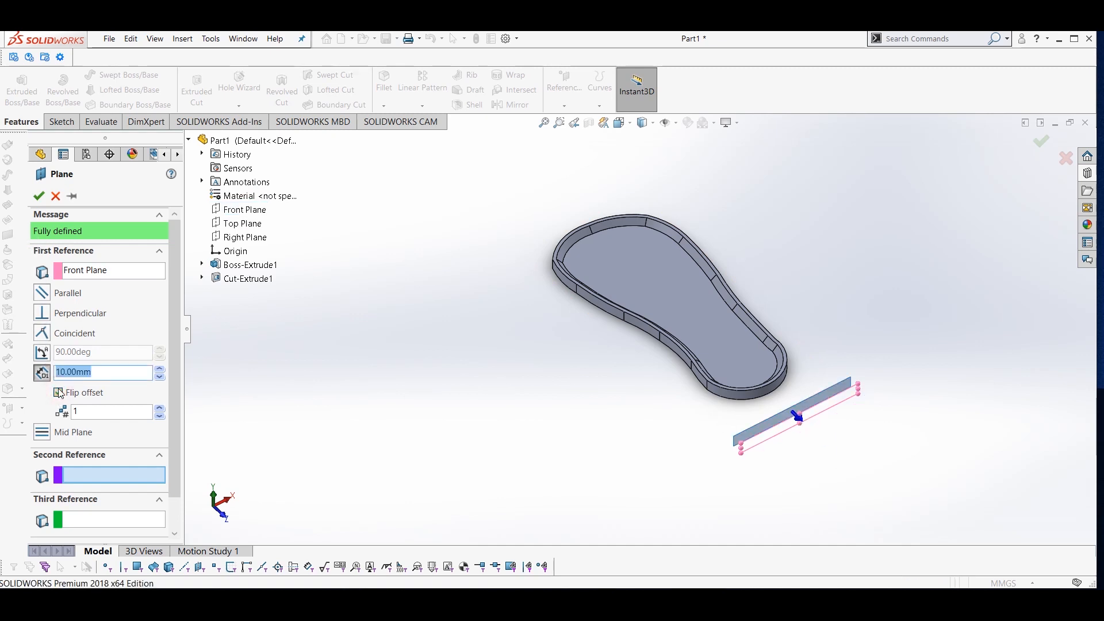
pyautogui.moveTo(160, 371); pyautogui.dragTo(160, 372)
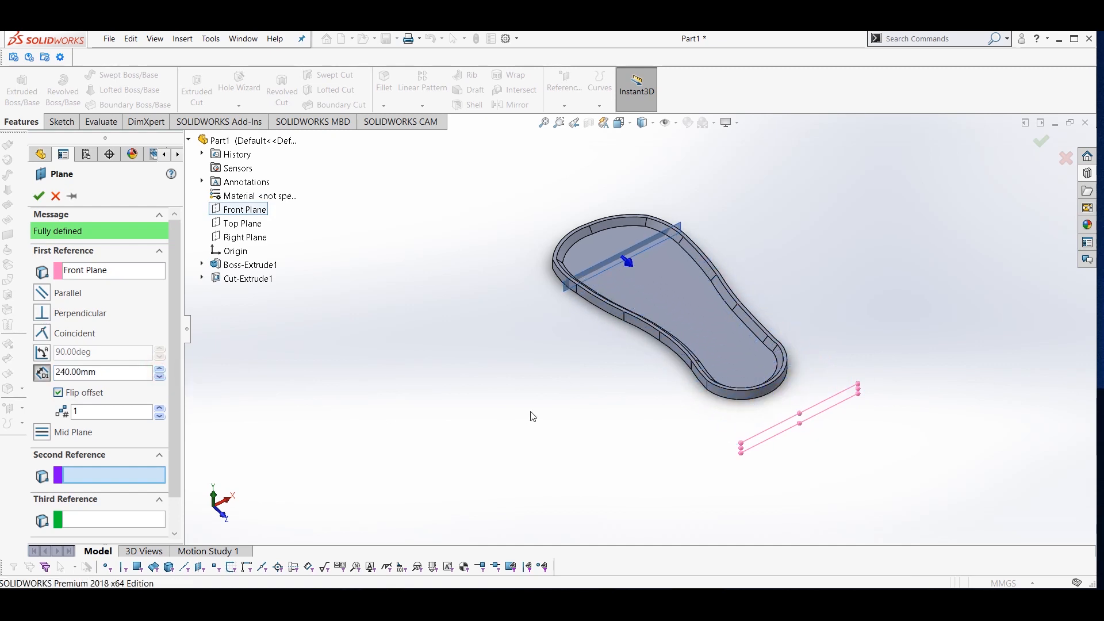
pyautogui.moveTo(530, 413); pyautogui.dragTo(598, 431, button='middle')
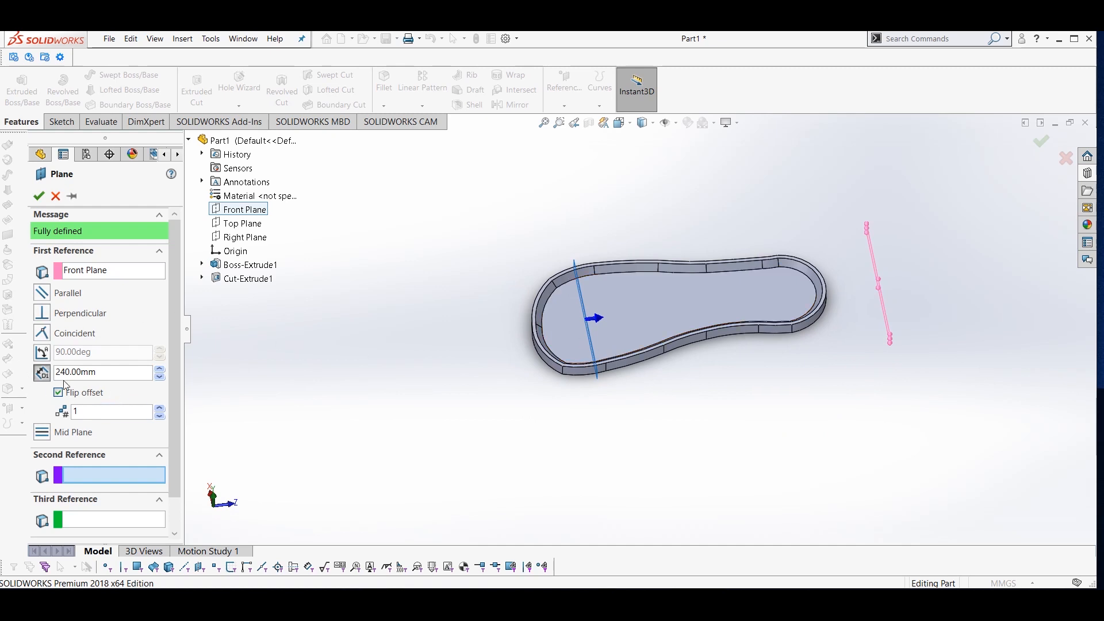
pyautogui.click(38, 197)
# - Start a second reference plane, replacing the preselected Plane1 reference with the Front Plane
pyautogui.moveTo(587, 399); pyautogui.dragTo(569, 362, button='middle')
pyautogui.scroll(2, 584, 360)
pyautogui.scroll(-3, 616, 309)
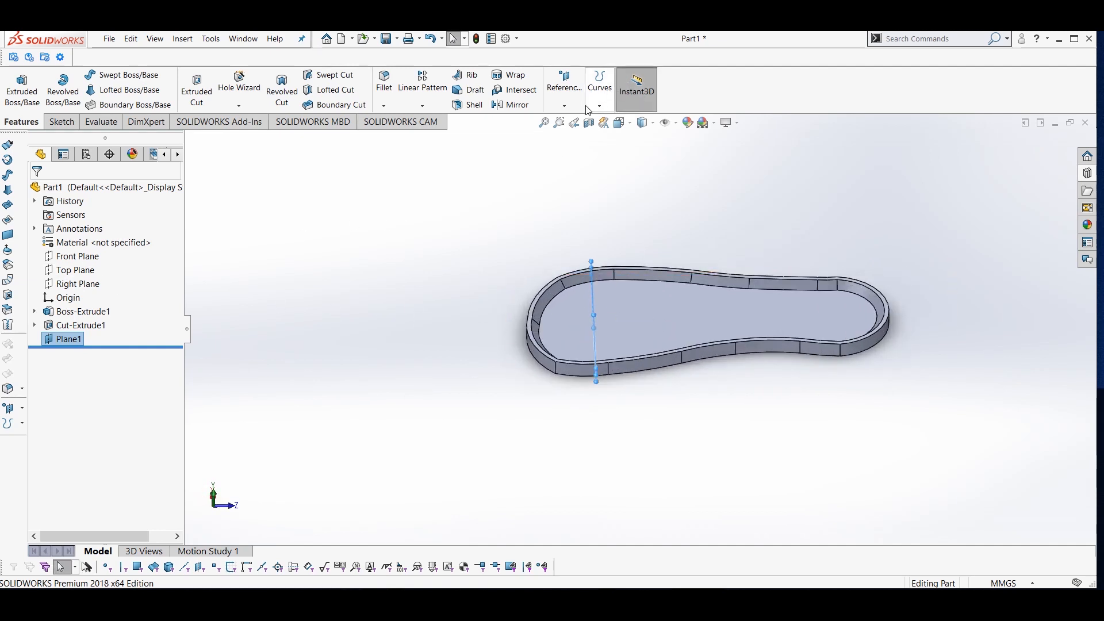
pyautogui.click(564, 106)
pyautogui.click(575, 116)
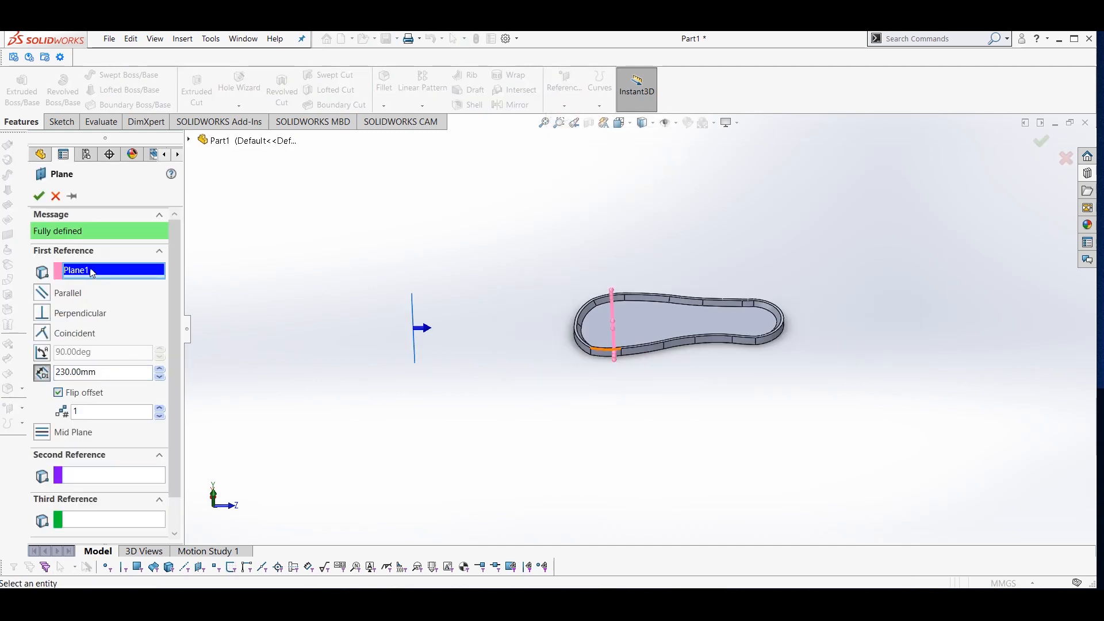
pyautogui.rightClick(92, 270)
pyautogui.click(123, 280)
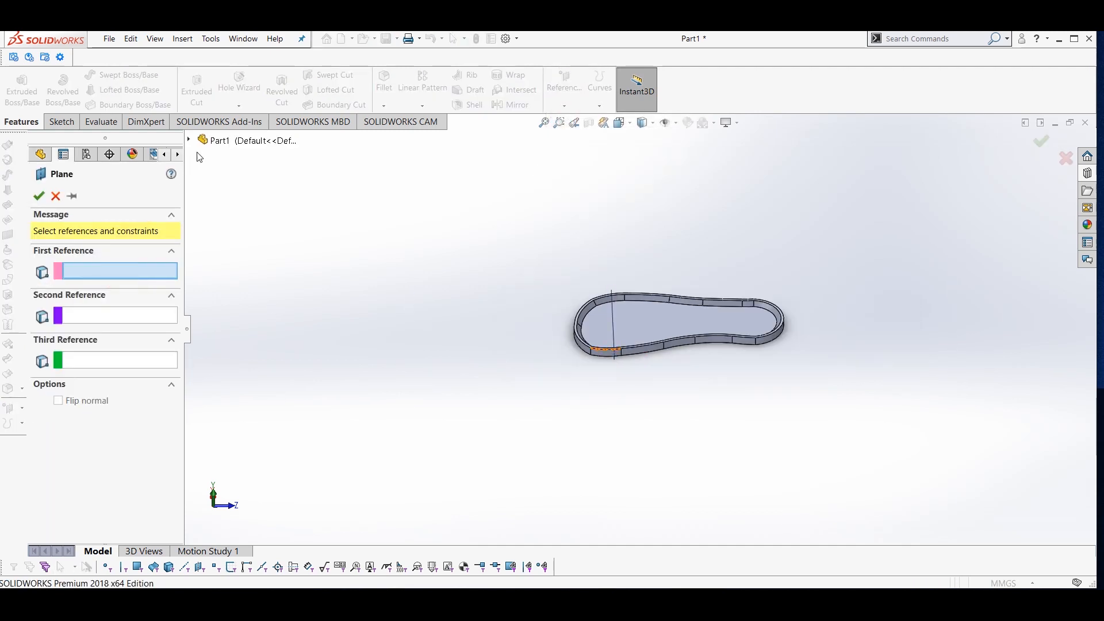
pyautogui.click(189, 139)
pyautogui.click(226, 211)
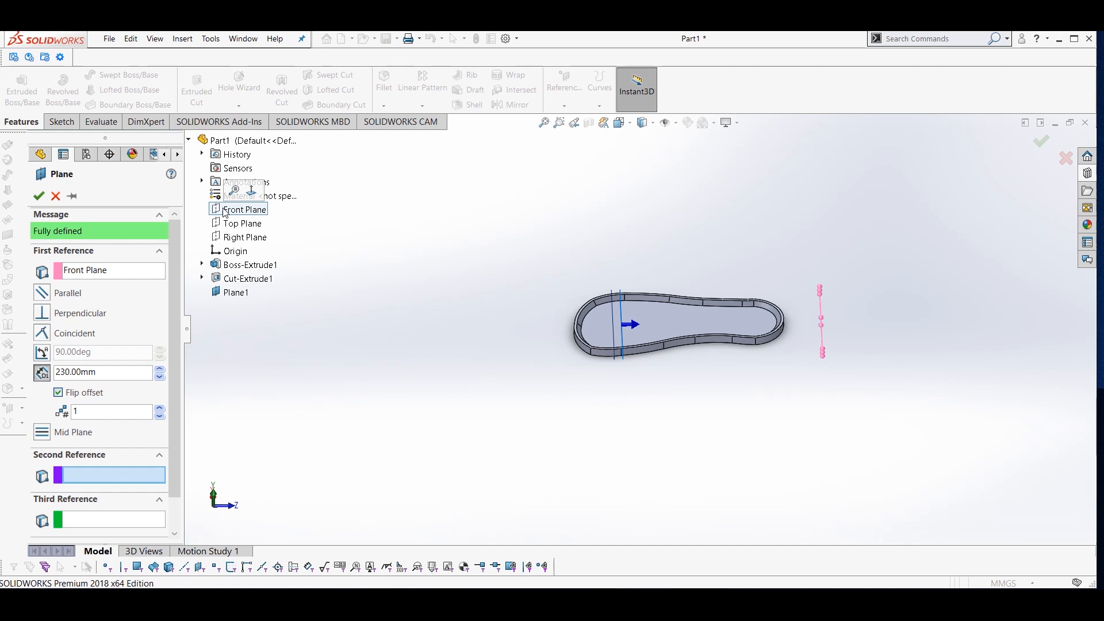
# - Set the second plane's flipped offset distance to 200 mm and create the plane
pyautogui.click(160, 377)
pyautogui.click(161, 378)
pyautogui.click(160, 377)
pyautogui.scroll(1, 640, 371)
pyautogui.scroll(-2, 638, 361)
pyautogui.moveTo(637, 361); pyautogui.dragTo(661, 355, button='middle')
pyautogui.scroll(-4, 661, 356)
pyautogui.scroll(3, 664, 360)
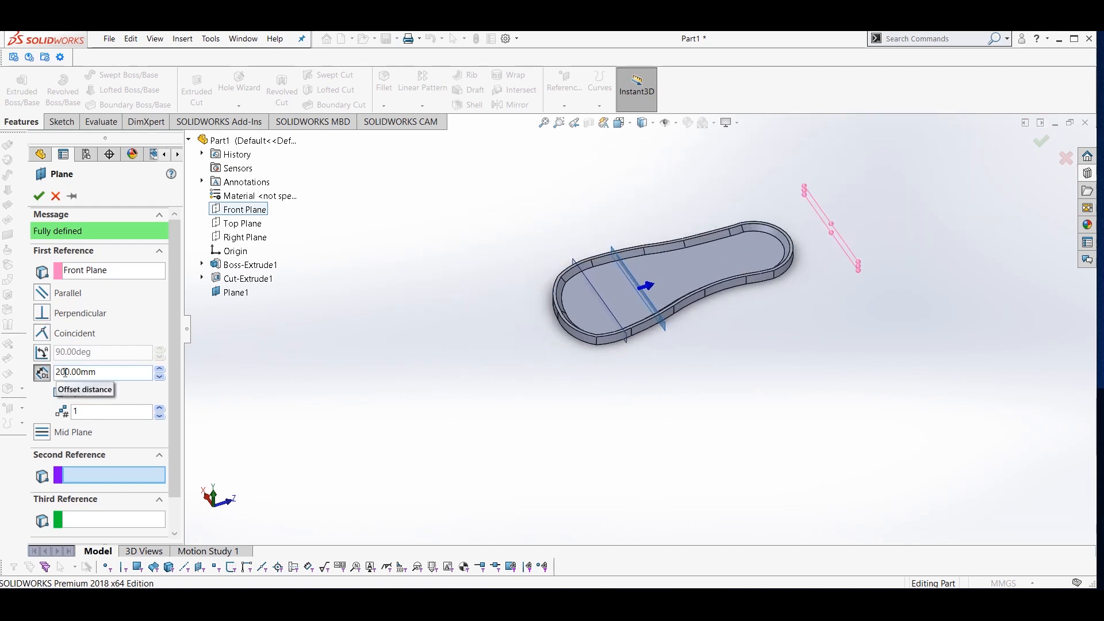
pyautogui.click(39, 195)
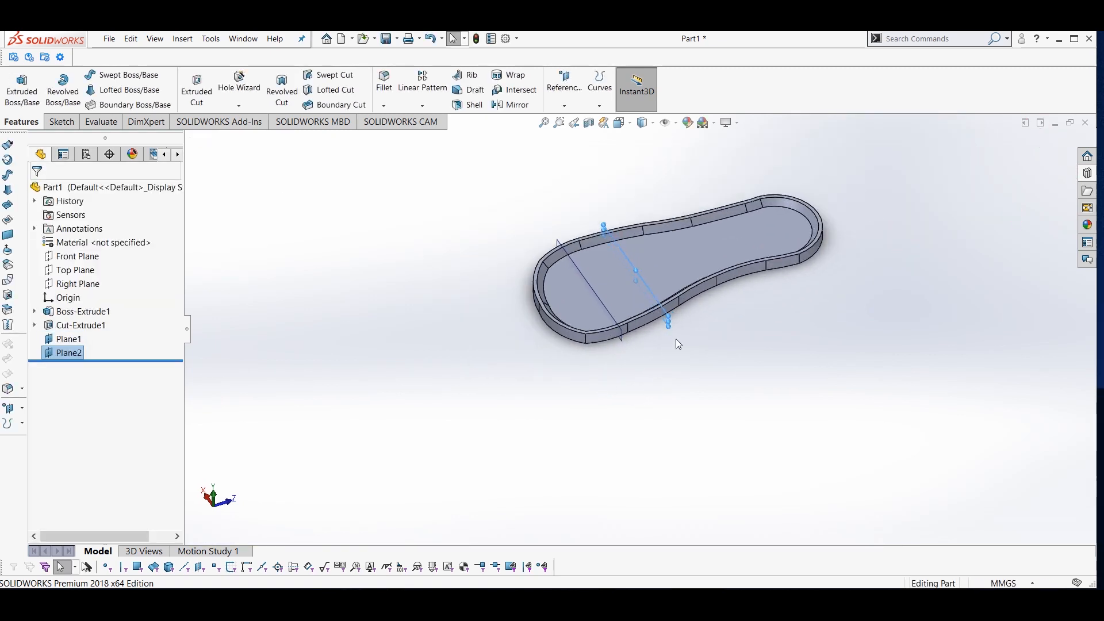
# - Start a new sketch on Plane1, the reference plane nearest the toe end
pyautogui.moveTo(675, 339); pyautogui.dragTo(644, 322, button='middle')
pyautogui.scroll(3, 637, 319)
pyautogui.scroll(-4, 636, 317)
pyautogui.click(65, 338)
pyautogui.click(83, 322)
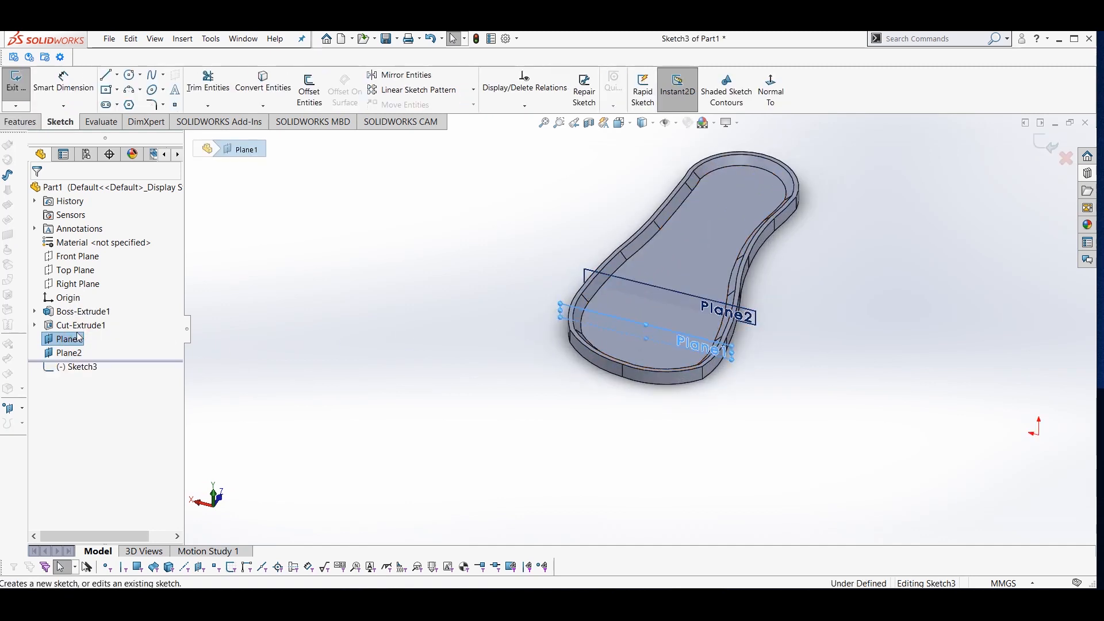
pyautogui.moveTo(601, 367); pyautogui.dragTo(583, 361, button='middle')
pyautogui.press('space')
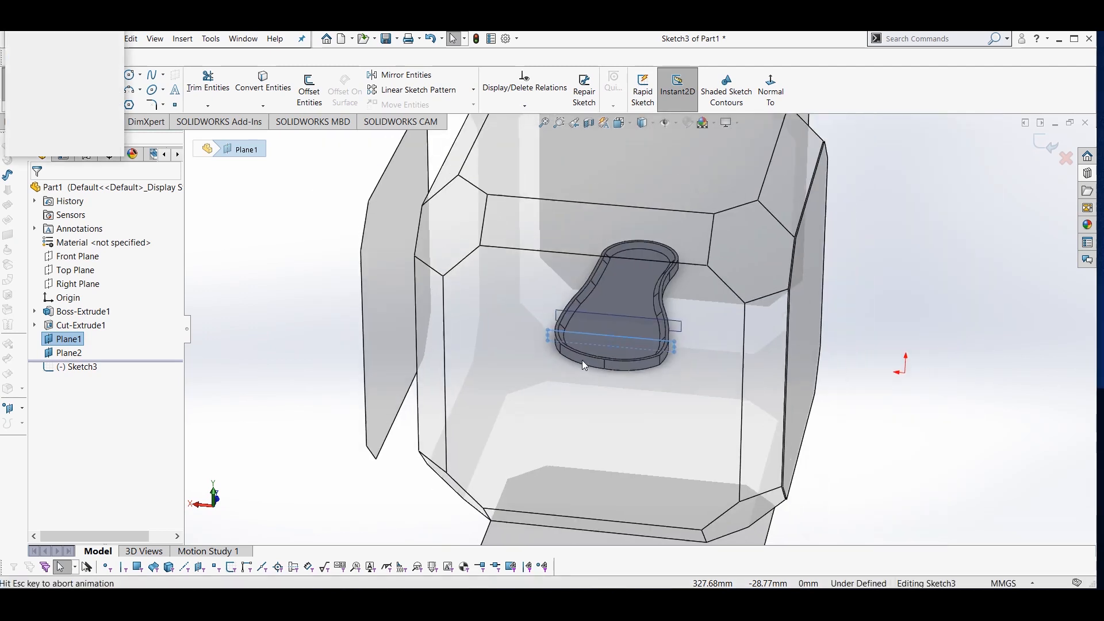
pyautogui.click(461, 422)
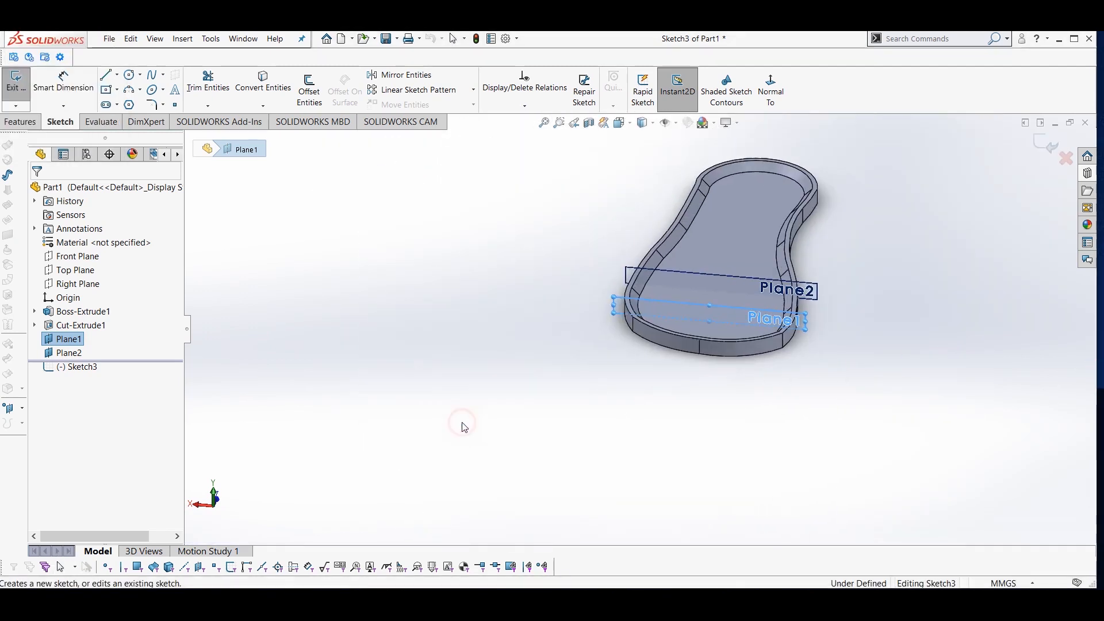
# - Sketch a 3-point arc spanning about 100 mm between the two inner rim edges on Plane1, arching above the sole
pyautogui.click(141, 94)
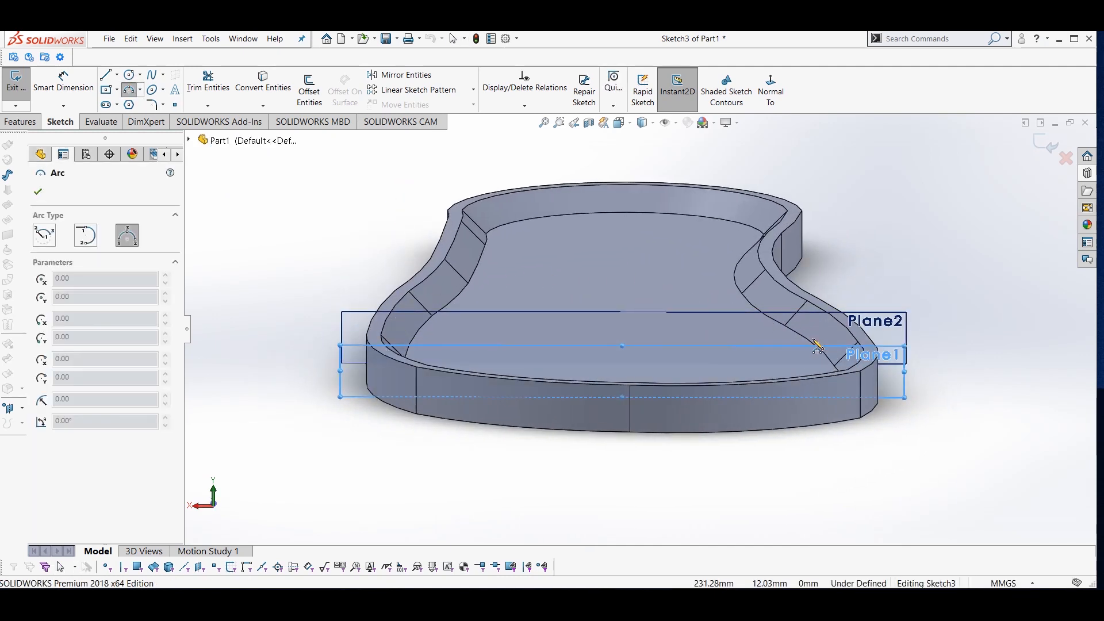
pyautogui.click(386, 348)
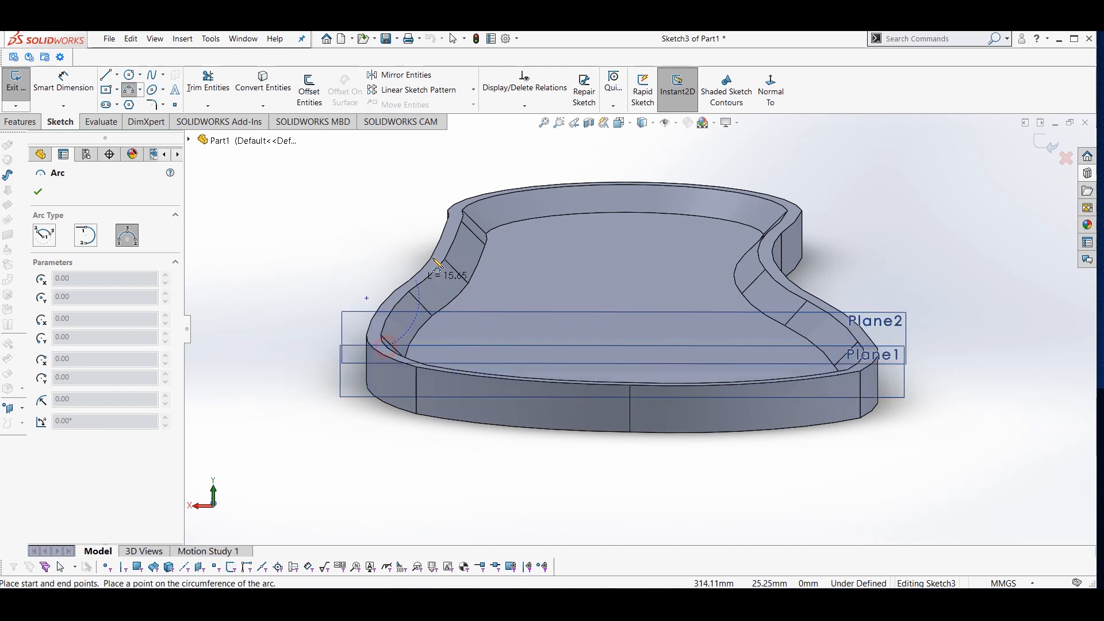
pyautogui.click(862, 352)
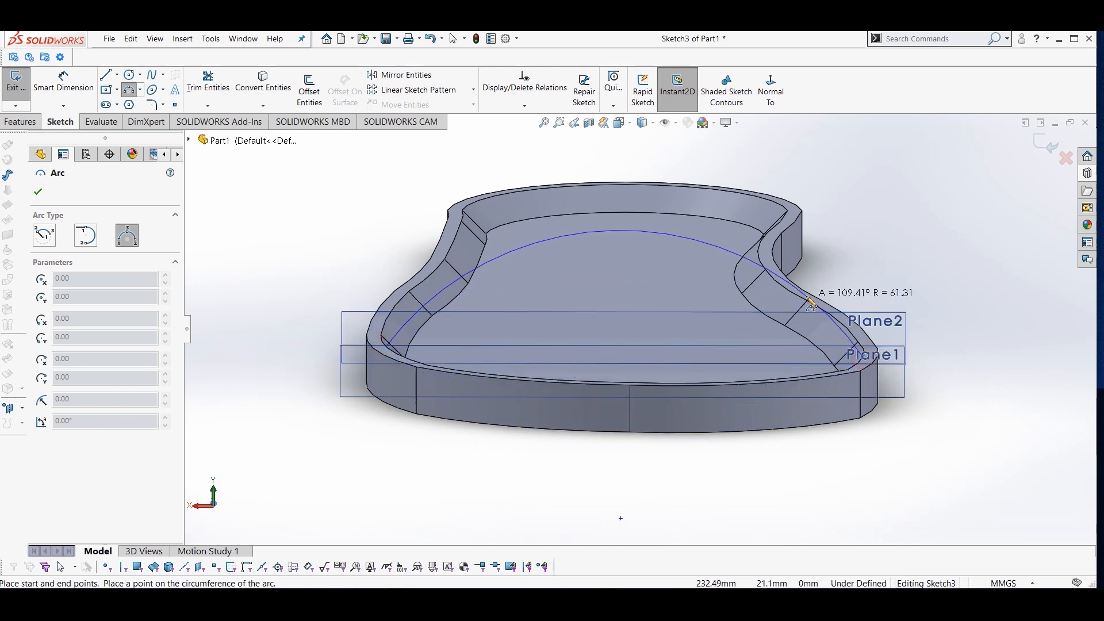
pyautogui.click(720, 191)
pyautogui.scroll(-2, 464, 227)
pyautogui.scroll(4, 463, 226)
pyautogui.moveTo(467, 225); pyautogui.dragTo(424, 224, button='middle')
pyautogui.scroll(-2, 436, 336)
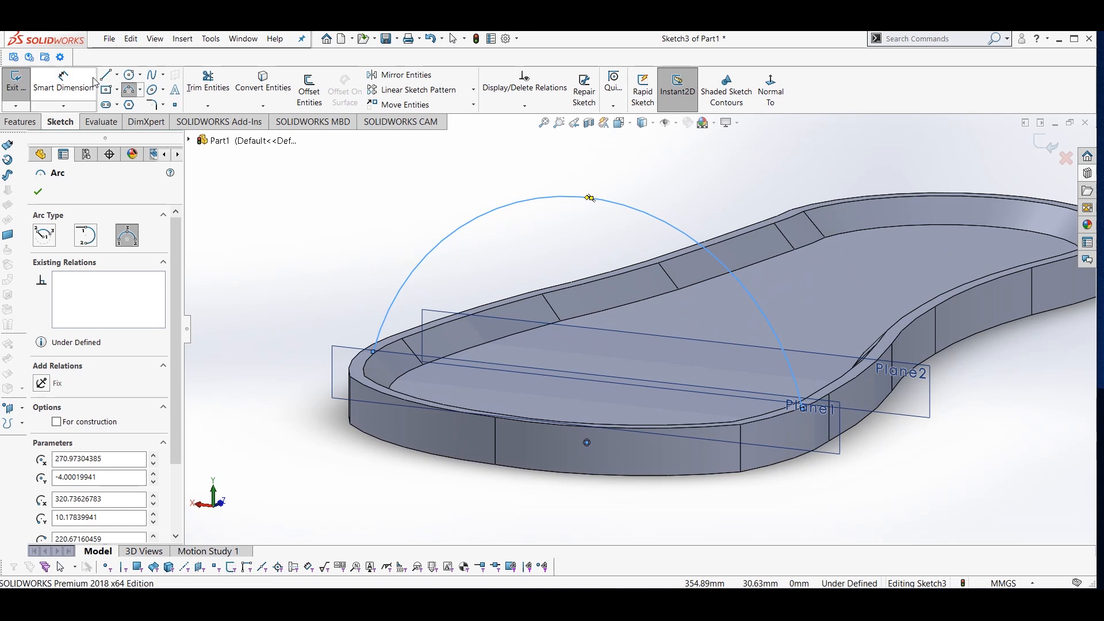
pyautogui.press('Escape')
# - Add a Pierce relation between the arc's first endpoint and the adjacent upper inner edge of the rim
pyautogui.scroll(-5, 374, 359)
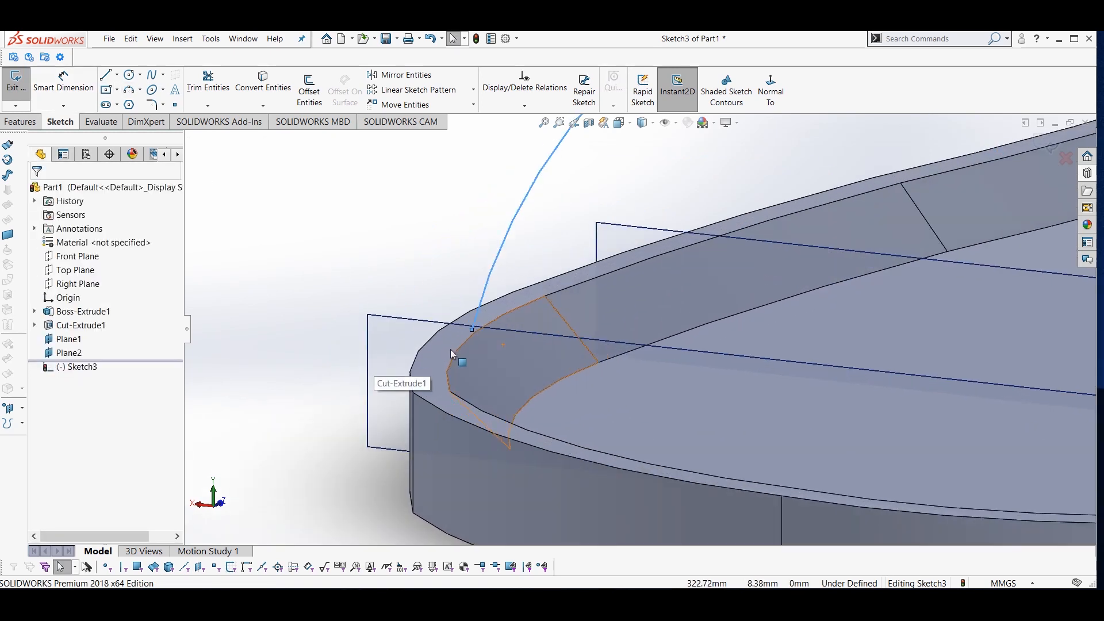
pyautogui.click(472, 330)
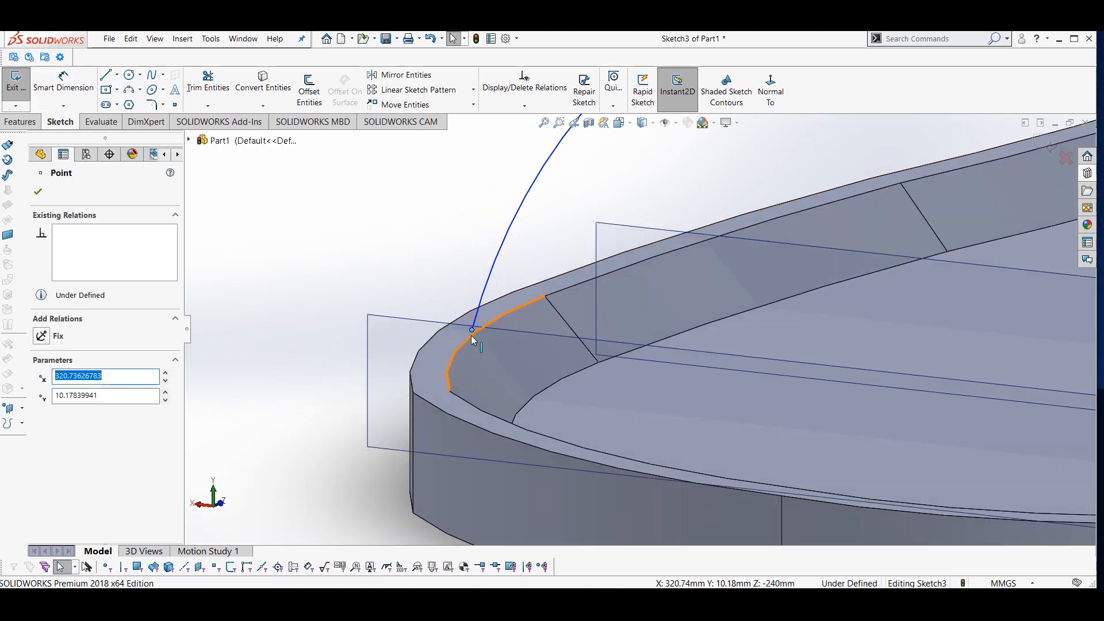
pyautogui.press('Escape')
pyautogui.keyDown('ctrl'); pyautogui.click(471, 336); pyautogui.keyUp('ctrl')
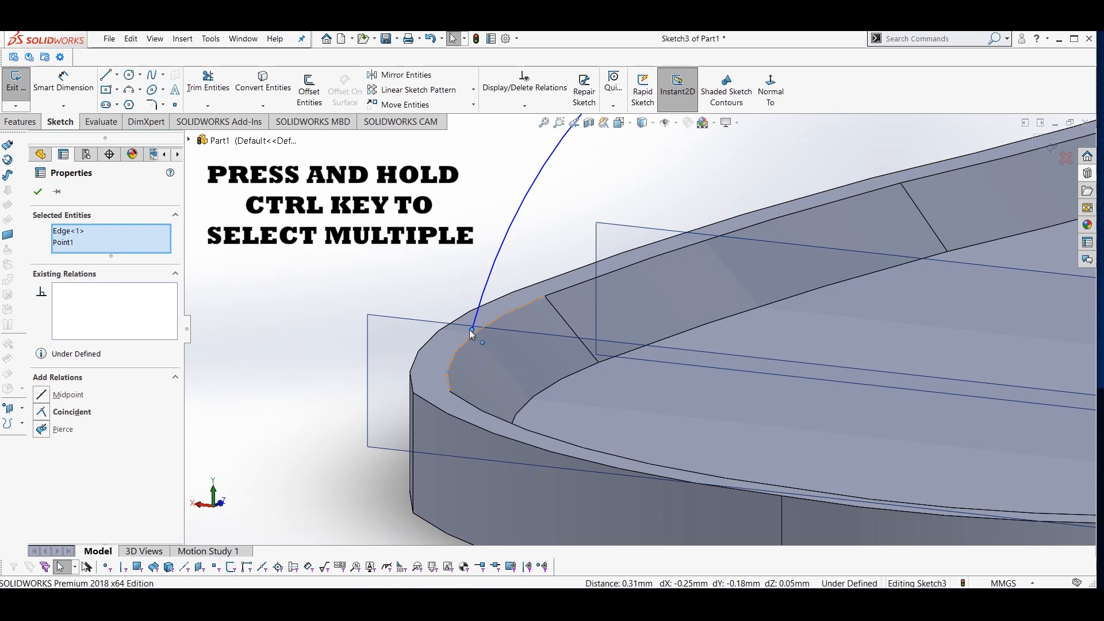
pyautogui.click(43, 429)
pyautogui.scroll(6, 495, 374)
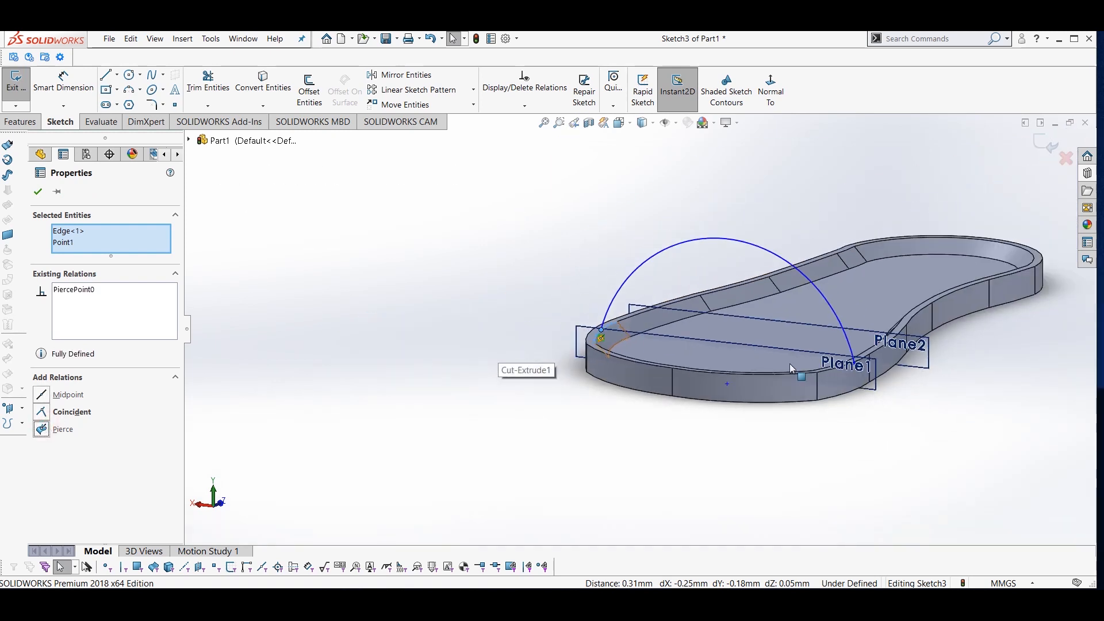
# - Add a Pierce relation between the Plane1 arc's second endpoint and the adjacent upper inner edge of the rim
pyautogui.moveTo(794, 368); pyautogui.dragTo(1037, 367, button='middle')
pyautogui.moveTo(1037, 358); pyautogui.dragTo(1074, 359, button='middle')
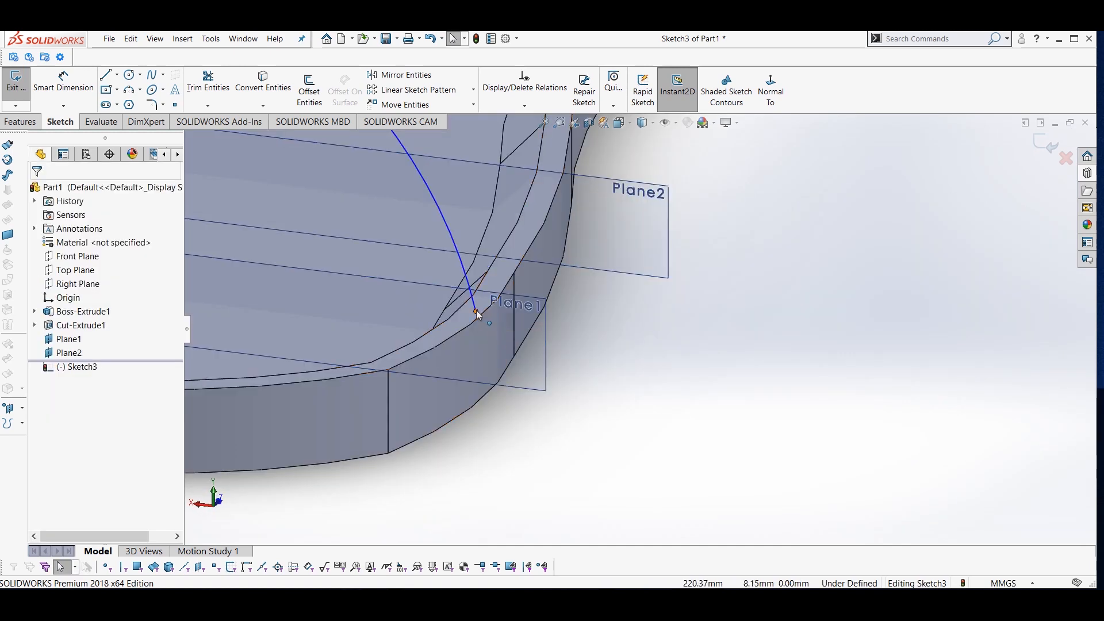
pyautogui.click(476, 311)
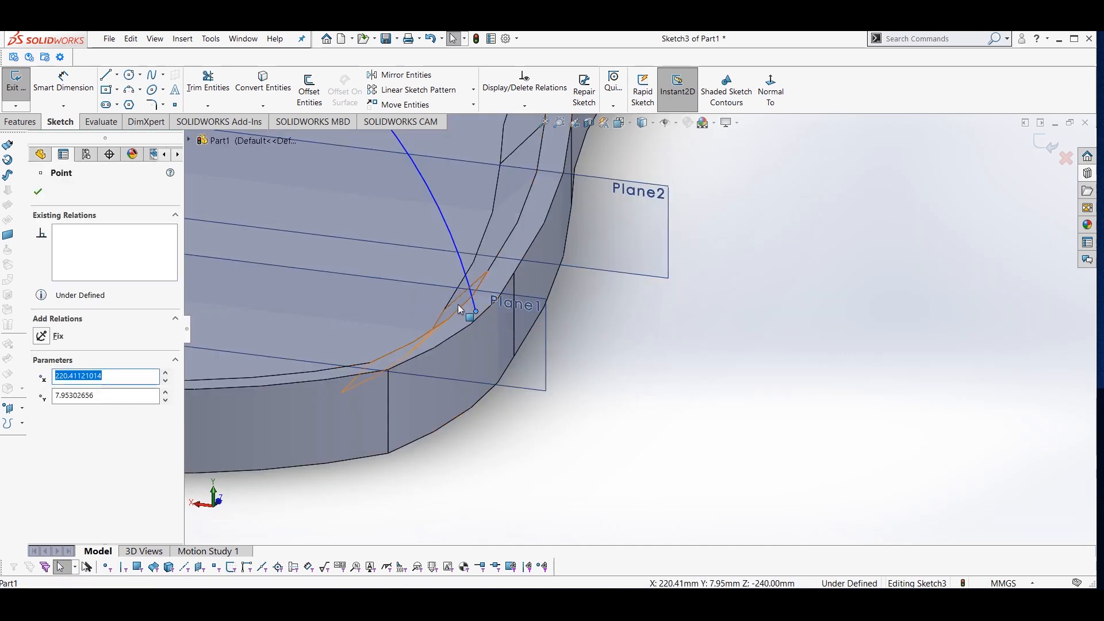
pyautogui.press('Escape')
pyautogui.keyDown('ctrl'); pyautogui.click(463, 312); pyautogui.keyUp('ctrl')
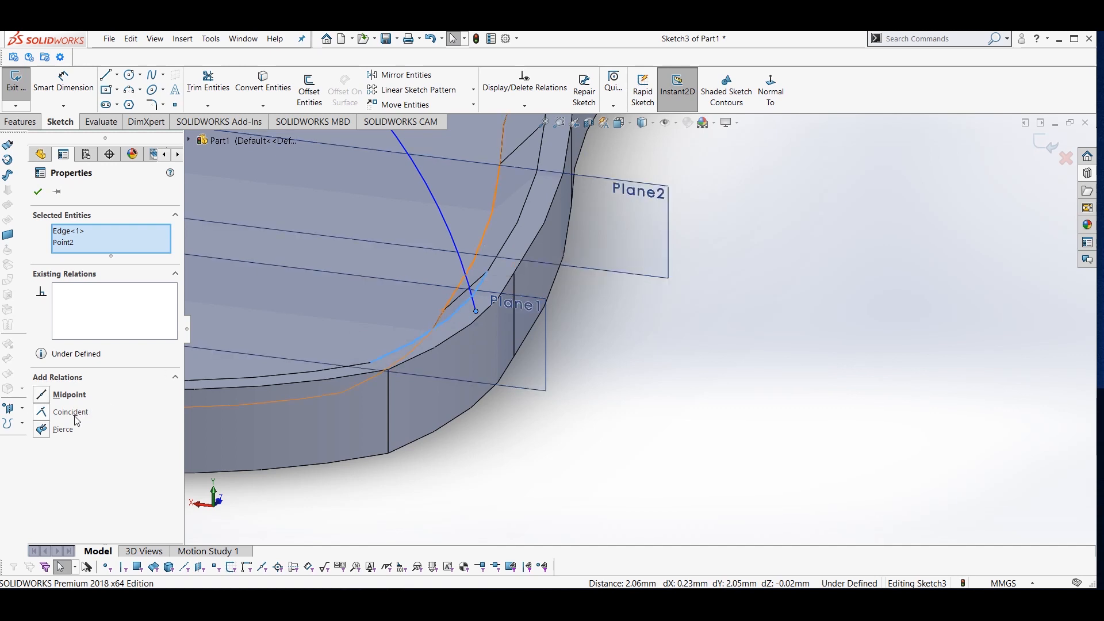
pyautogui.click(42, 429)
pyautogui.press('f')
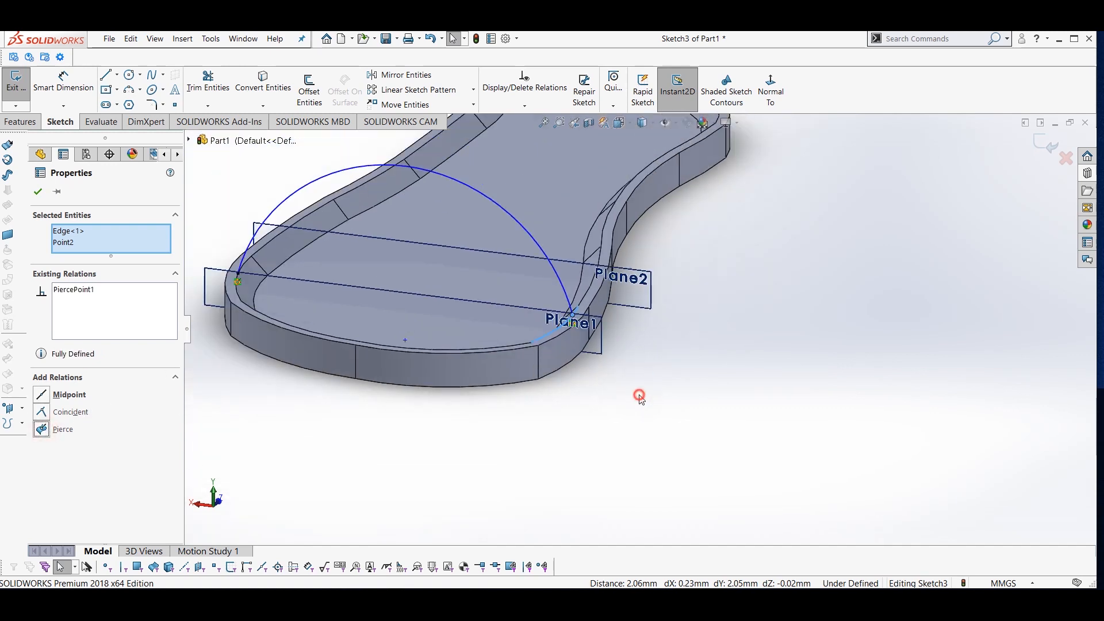
pyautogui.press('Escape')
# - Close the arc sketch on Plane1 and start a new sketch on Plane2
pyautogui.moveTo(654, 333); pyautogui.dragTo(526, 310, button='middle')
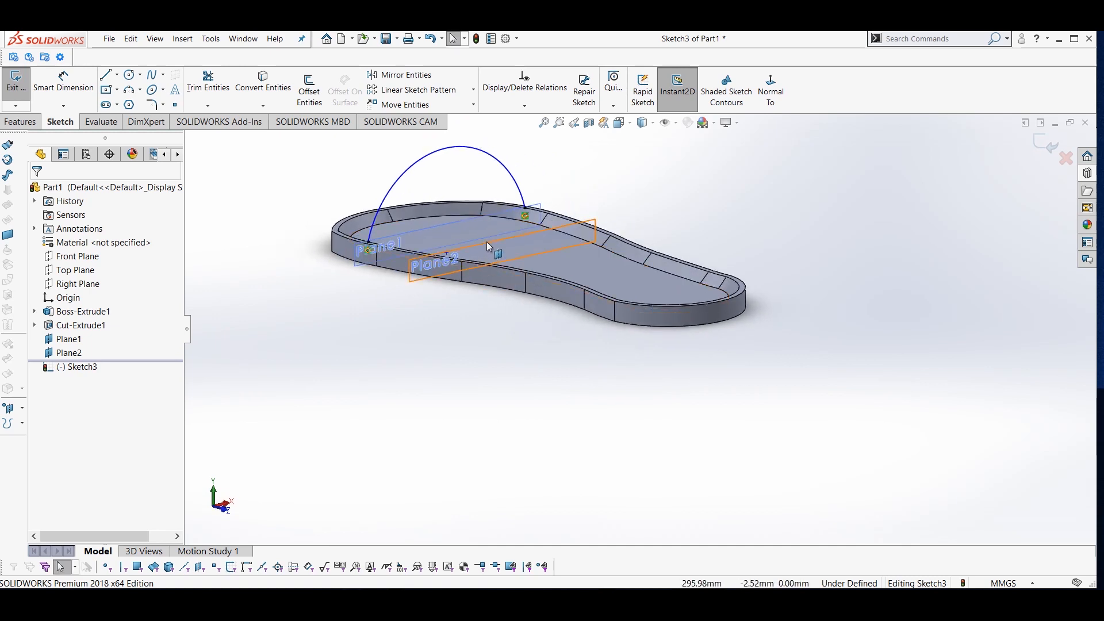
pyautogui.scroll(-1, 412, 353)
pyautogui.scroll(3, 413, 353)
pyautogui.scroll(-4, 598, 244)
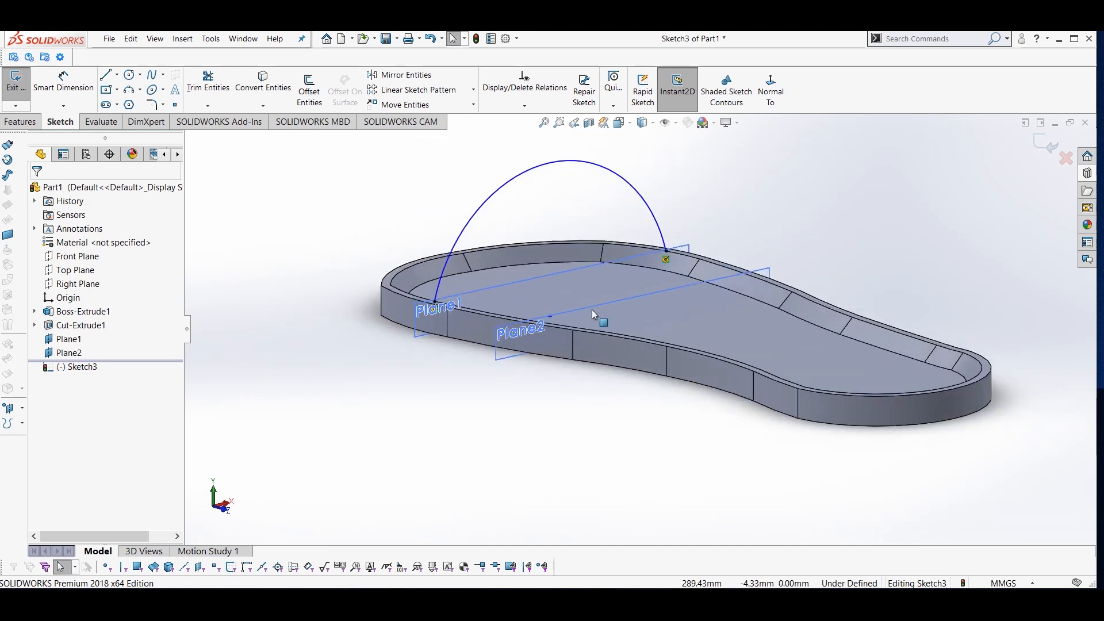
pyautogui.click(1048, 144)
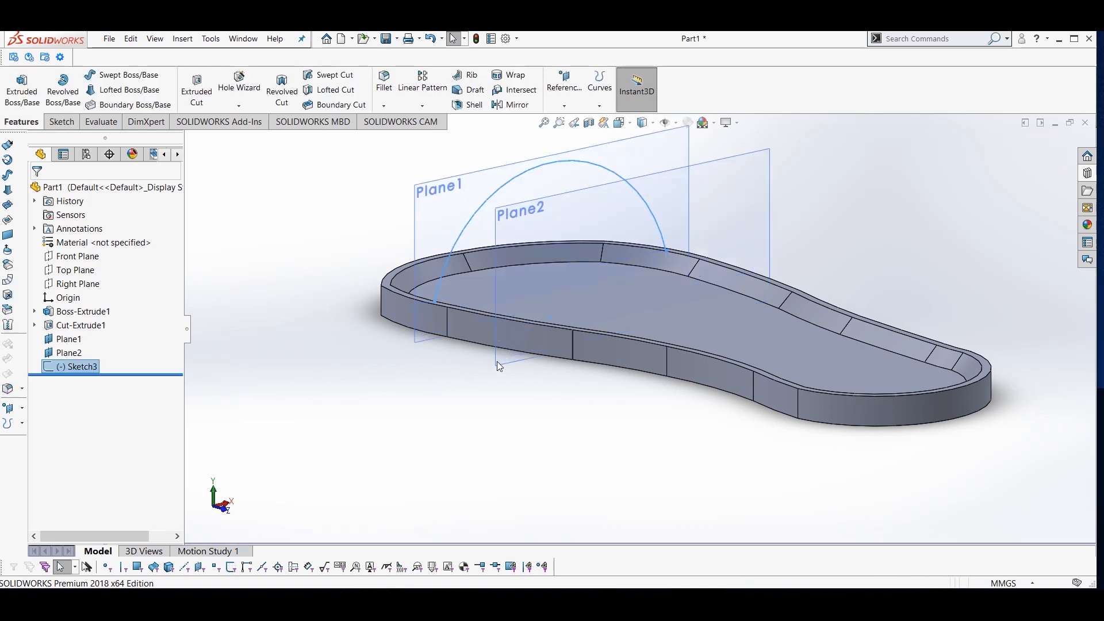
pyautogui.click(545, 241)
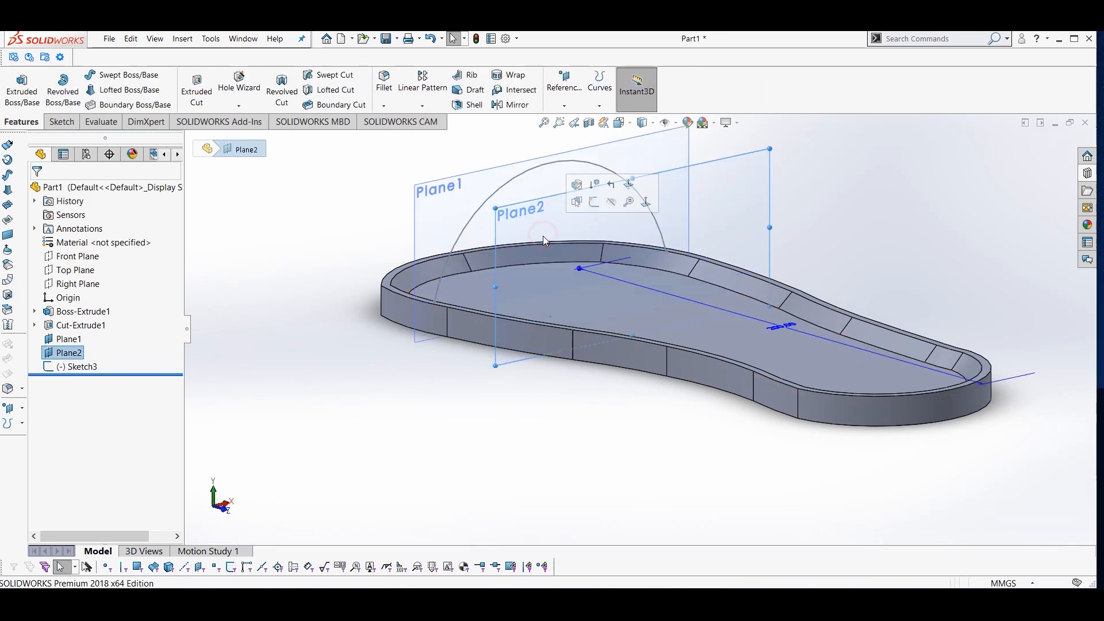
pyautogui.click(594, 202)
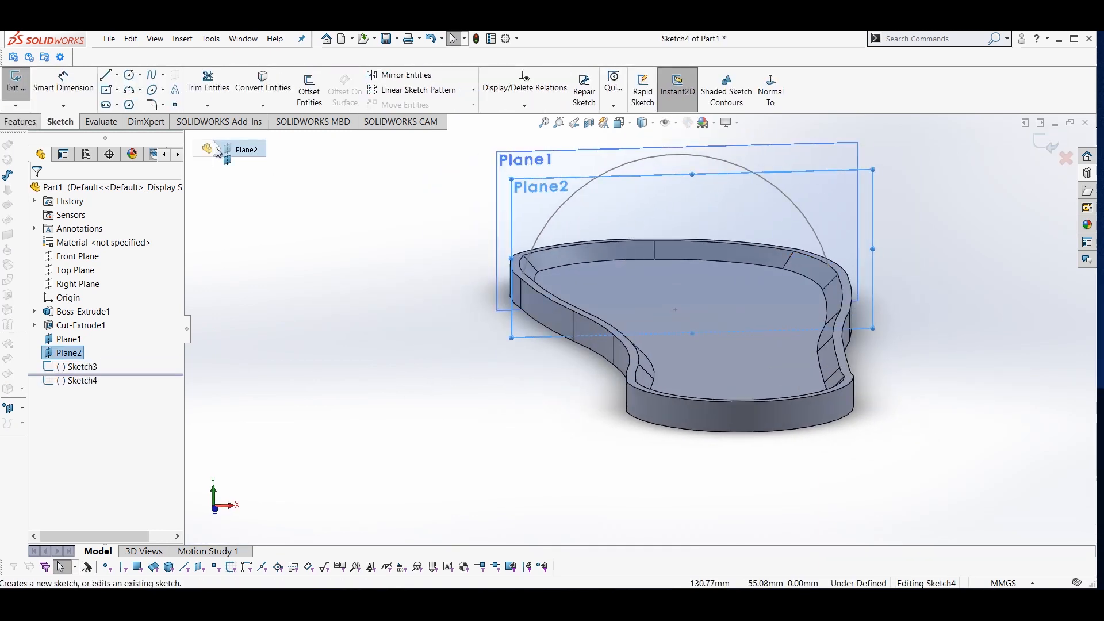
# - Sketch a 3-point arc spanning about 92 mm between the two sides of the rim on Plane2, arching above the sole
pyautogui.click(129, 90)
pyautogui.moveTo(680, 337); pyautogui.dragTo(600, 332, button='middle')
pyautogui.scroll(-5, 600, 333)
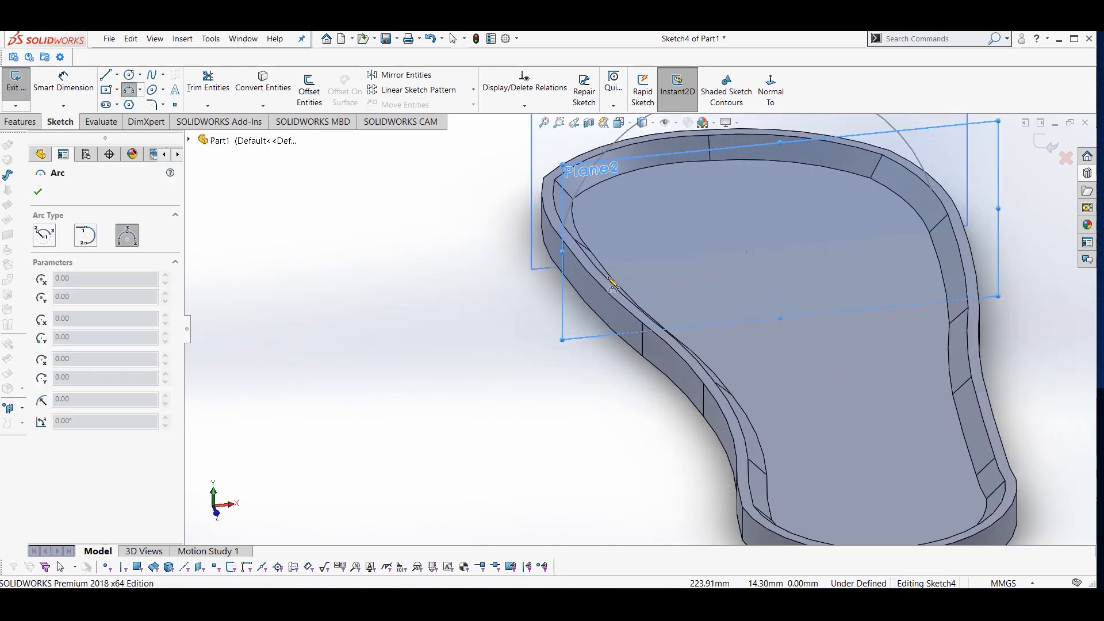
pyautogui.click(626, 300)
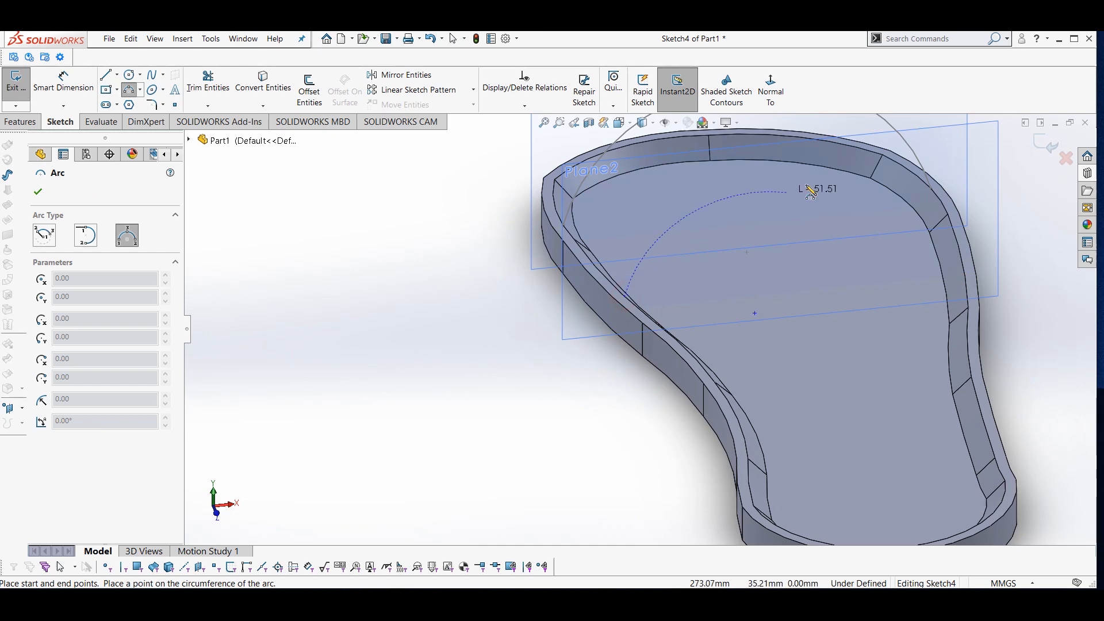
pyautogui.click(967, 294)
pyautogui.click(831, 157)
pyautogui.moveTo(810, 242); pyautogui.dragTo(765, 326, button='middle')
pyautogui.press('Escape')
# - Add a Pierce relation between the Plane2 arc's first endpoint and the adjacent upper inner edge of the rim
pyautogui.moveTo(665, 406); pyautogui.dragTo(678, 315, button='middle')
pyautogui.scroll(-5, 653, 316)
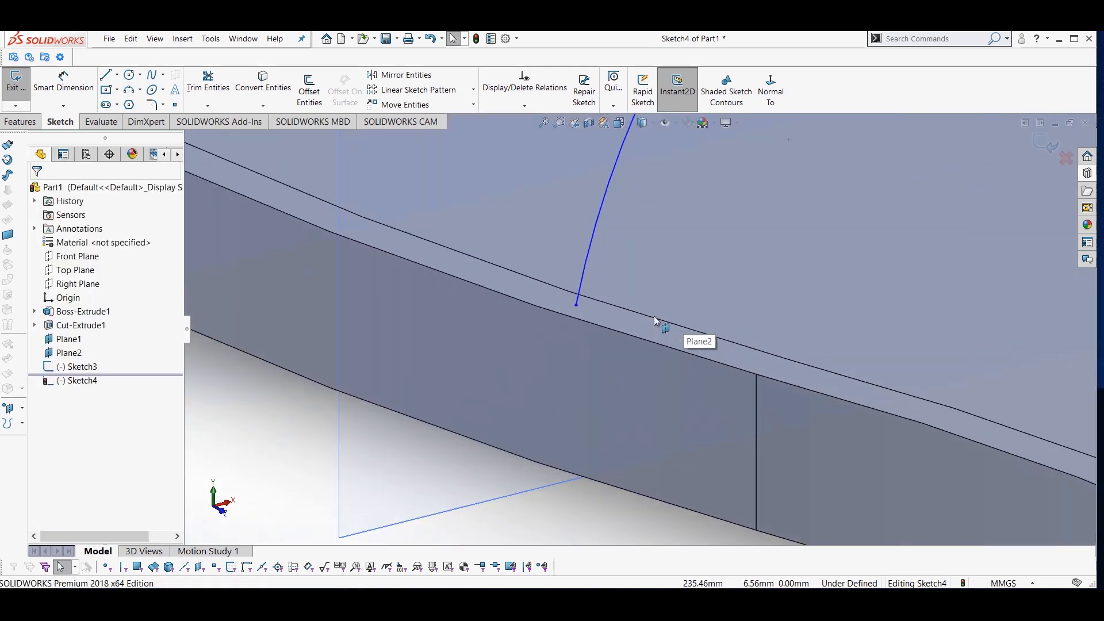
pyautogui.click(577, 306)
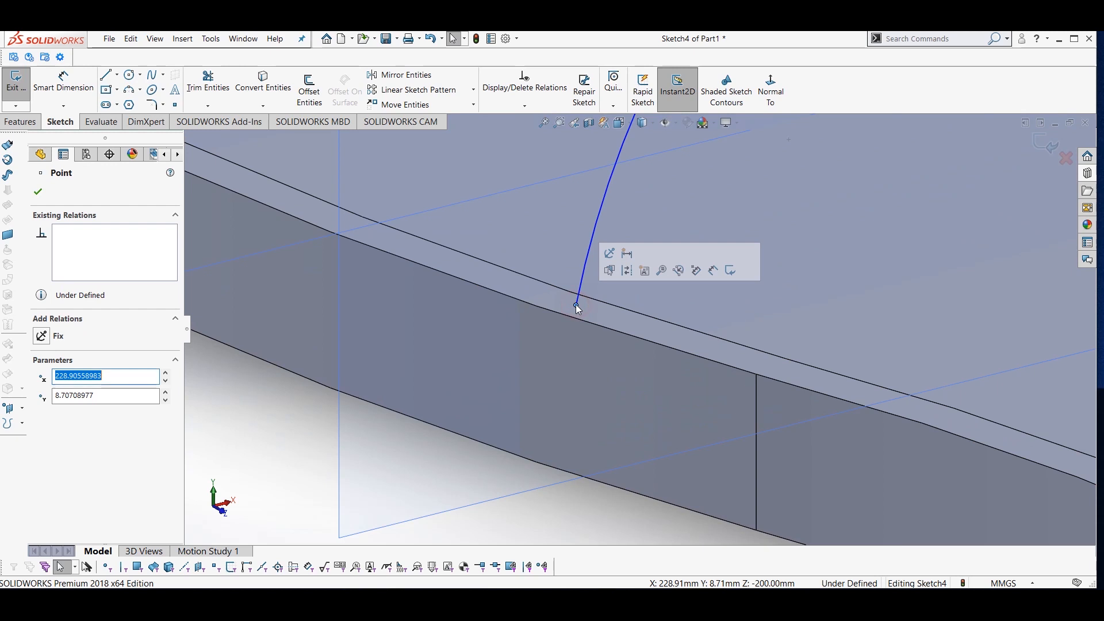
pyautogui.keyDown('ctrl'); pyautogui.click(605, 305); pyautogui.keyUp('ctrl')
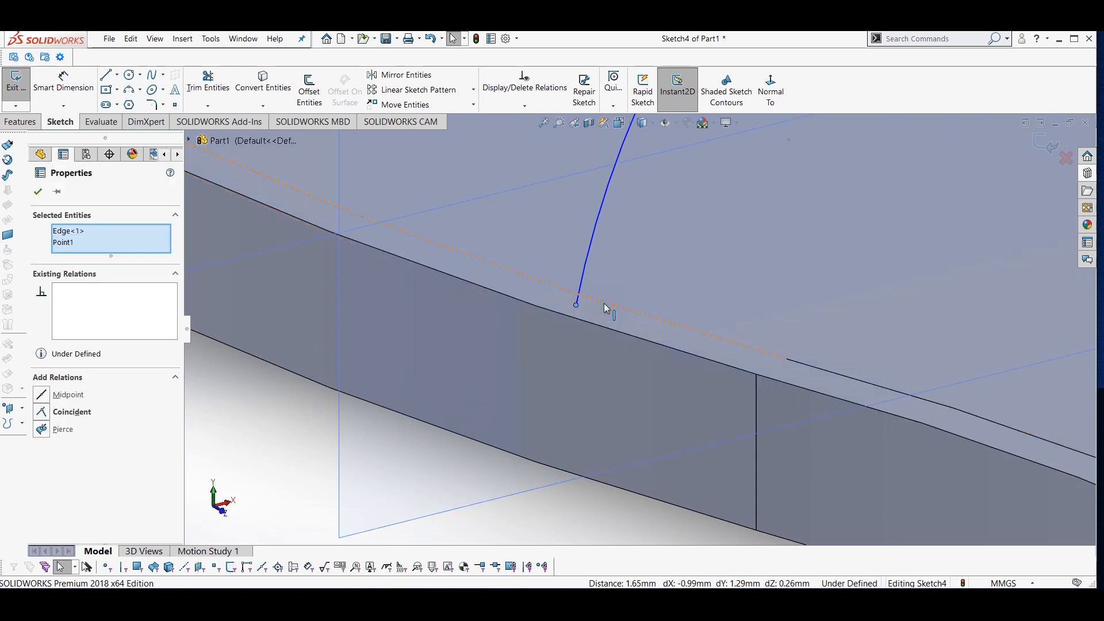
pyautogui.click(42, 428)
pyautogui.scroll(6, 559, 446)
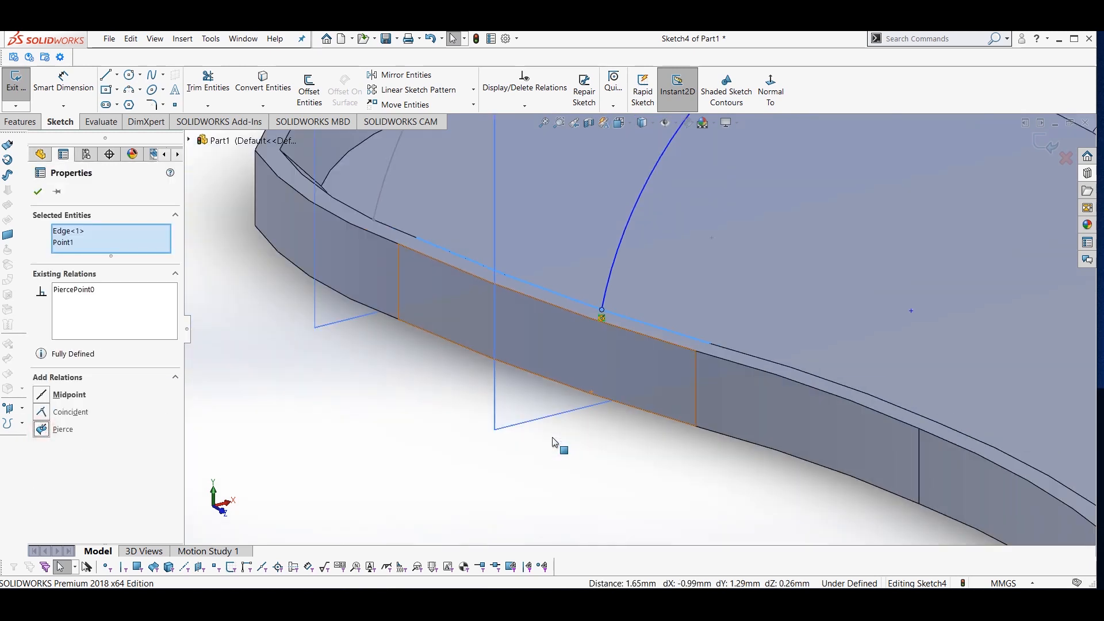
# - Pierce the Plane2 arc's other endpoint to the upper inner rim edge on the opposite side of the sole
pyautogui.scroll(-5, 667, 329)
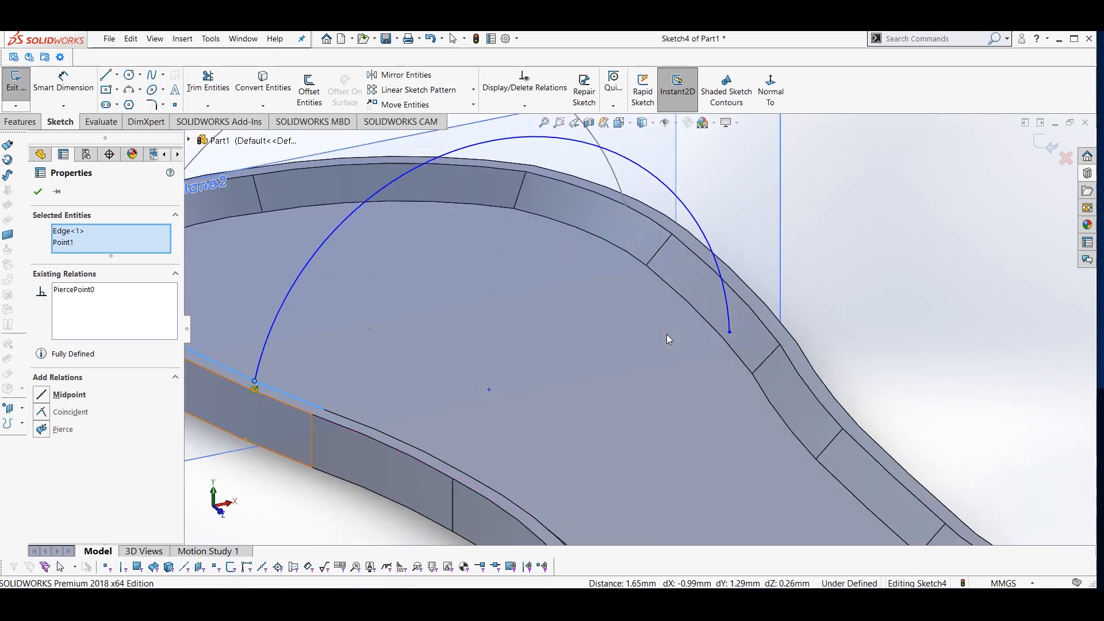
pyautogui.click(729, 333)
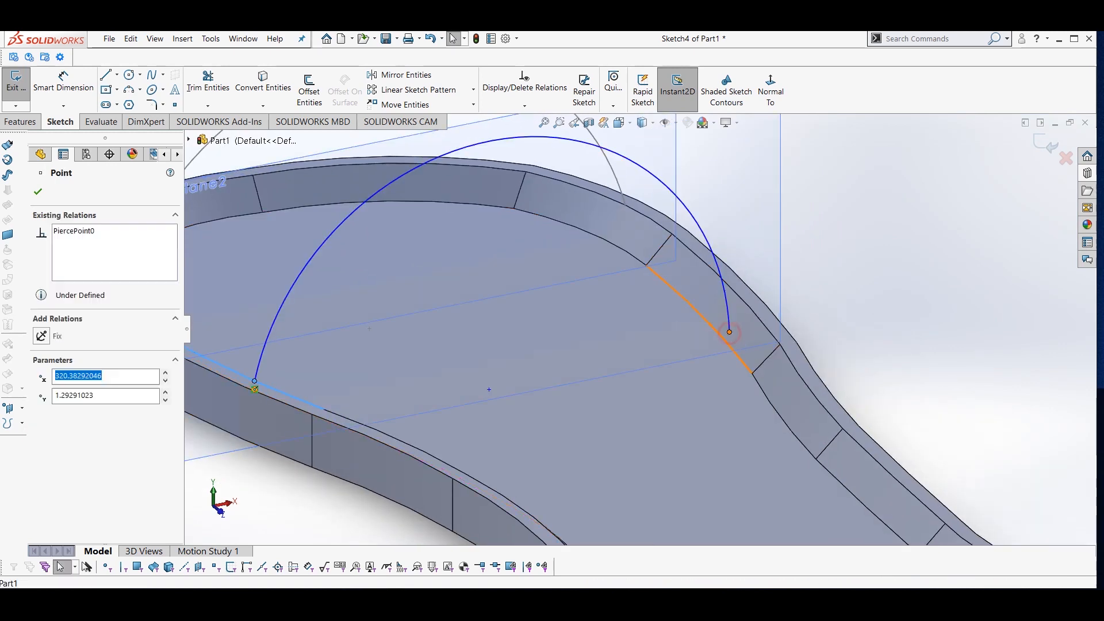
pyautogui.keyDown('ctrl'); pyautogui.click(749, 310); pyautogui.keyUp('ctrl')
pyautogui.click(42, 429)
pyautogui.scroll(10, 387, 422)
pyautogui.moveTo(399, 414)
pyautogui.mouseDown(button='middle')
pyautogui.moveTo(453, 415)
pyautogui.moveTo(422, 402)
pyautogui.moveTo(472, 368)
pyautogui.mouseUp(button='middle')
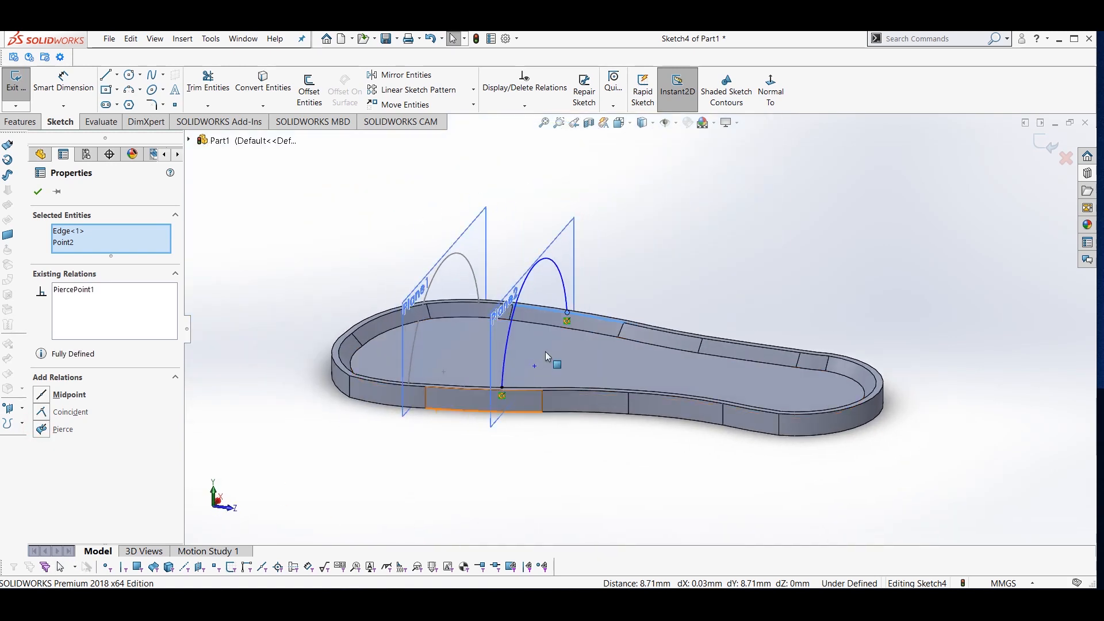
# - Close the arc sketch on Plane2 and start a new sketch on the rim's top face
pyautogui.click(519, 295)
pyautogui.moveTo(525, 302); pyautogui.dragTo(482, 445, button='middle')
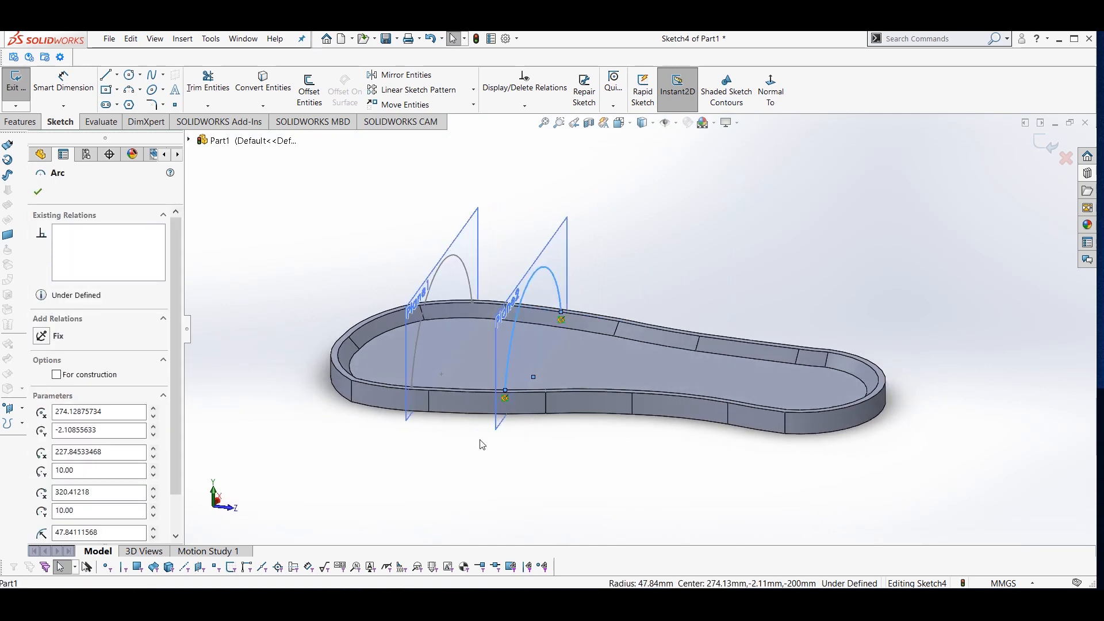
pyautogui.moveTo(456, 395)
pyautogui.mouseDown(button='middle')
pyautogui.moveTo(468, 385)
pyautogui.moveTo(454, 328)
pyautogui.moveTo(399, 370)
pyautogui.moveTo(392, 435)
pyautogui.moveTo(458, 421)
pyautogui.moveTo(520, 431)
pyautogui.moveTo(528, 407)
pyautogui.mouseUp(button='middle')
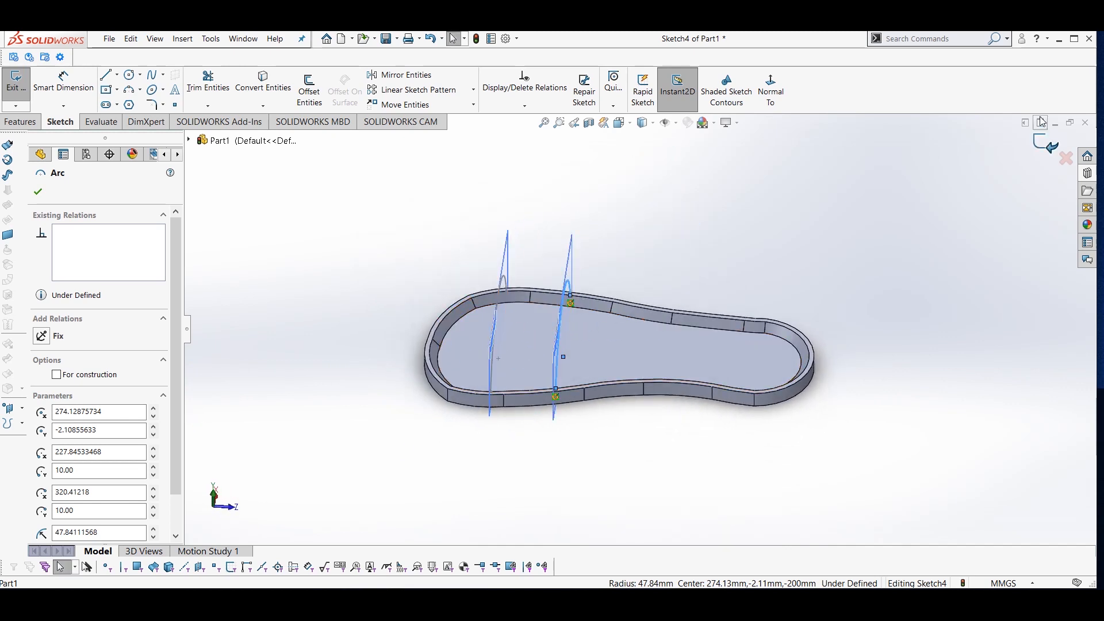
pyautogui.click(1044, 143)
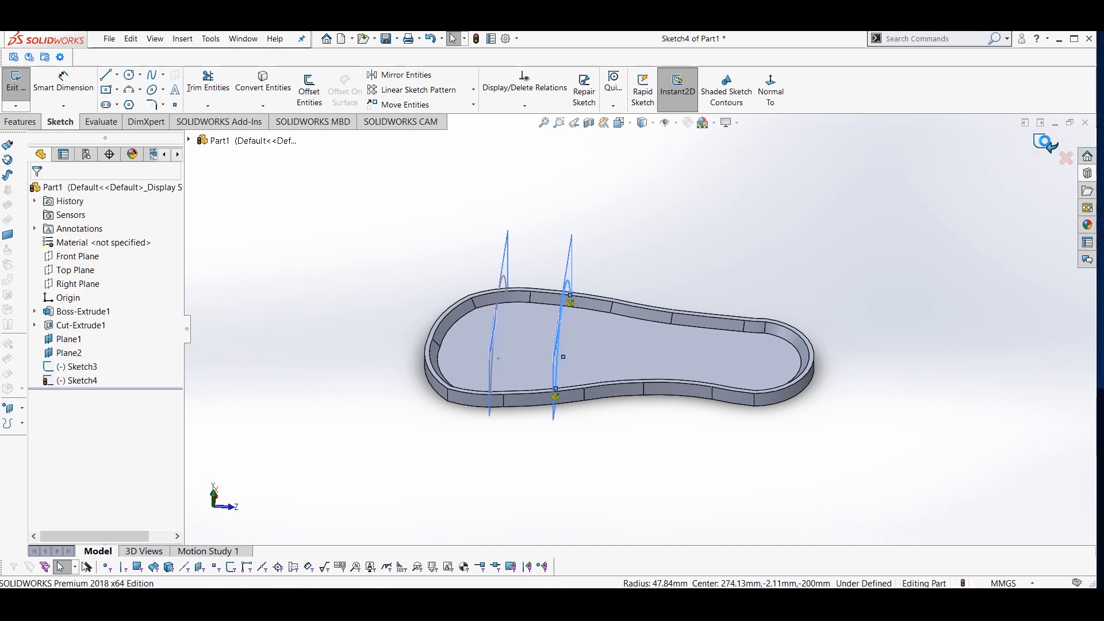
pyautogui.scroll(-5, 601, 295)
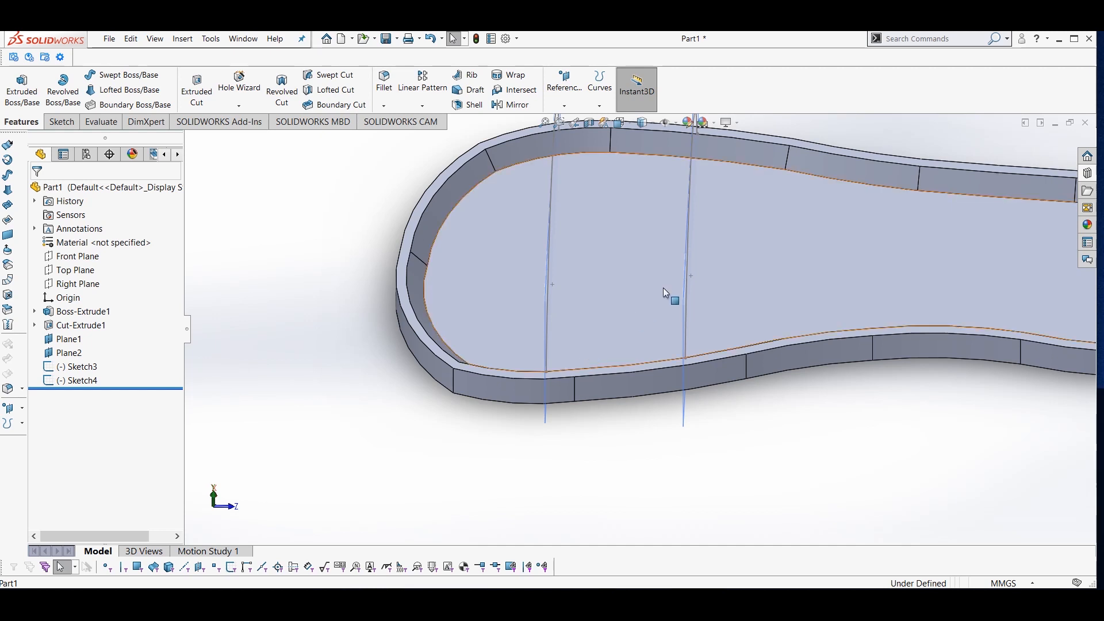
pyautogui.click(599, 372)
pyautogui.click(602, 372)
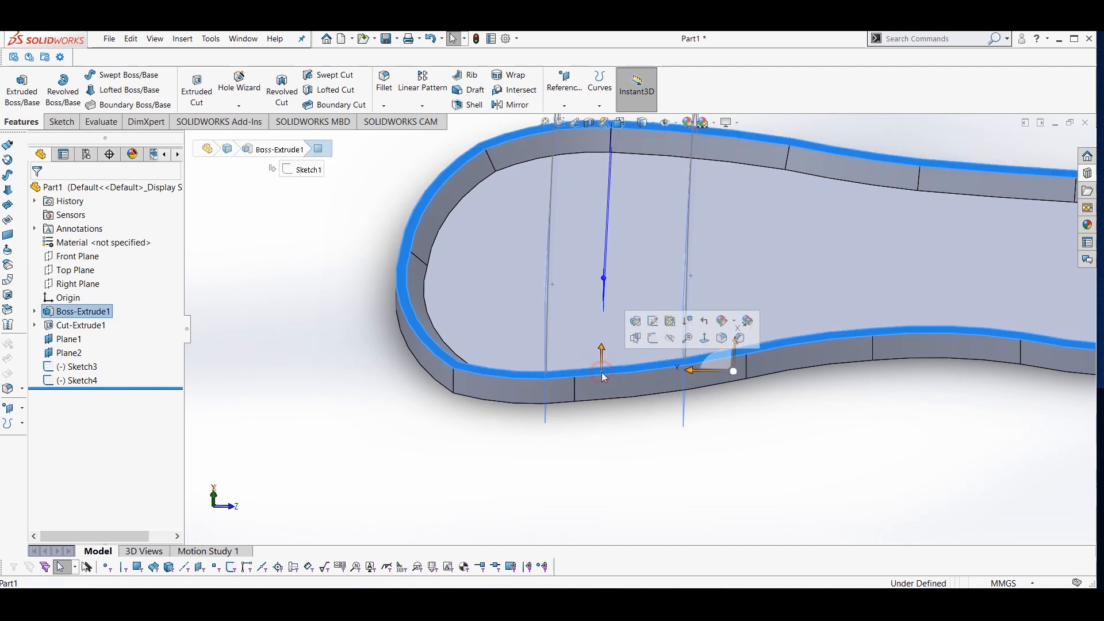
pyautogui.click(651, 339)
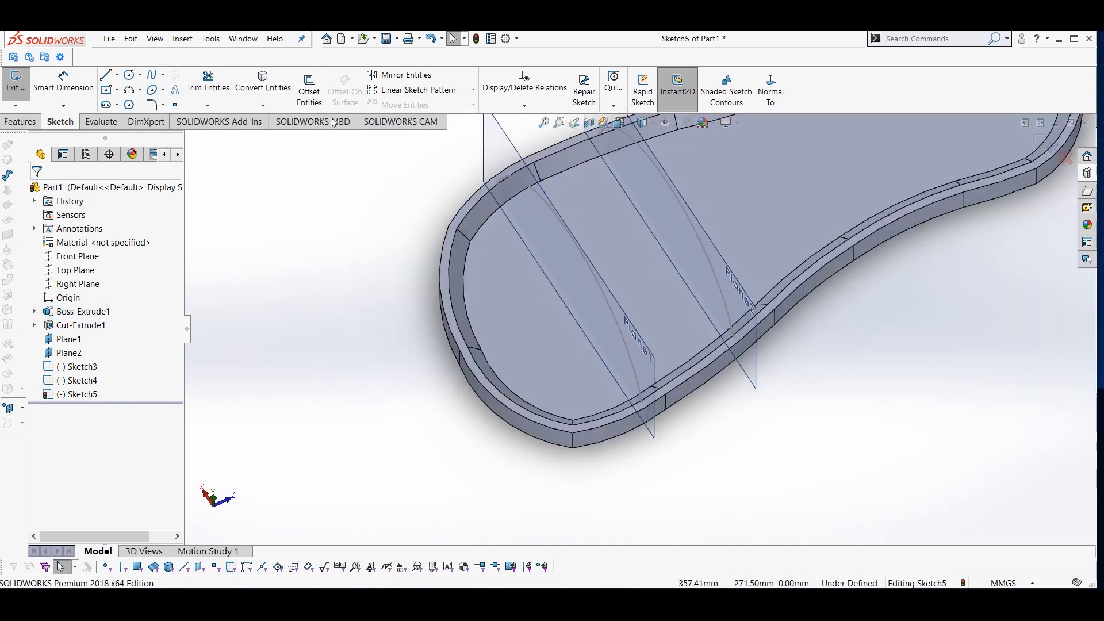
# - Convert the four upper inner rim edges around the arc ends, two on each side, into sketch entities and close the sketch
pyautogui.click(263, 83)
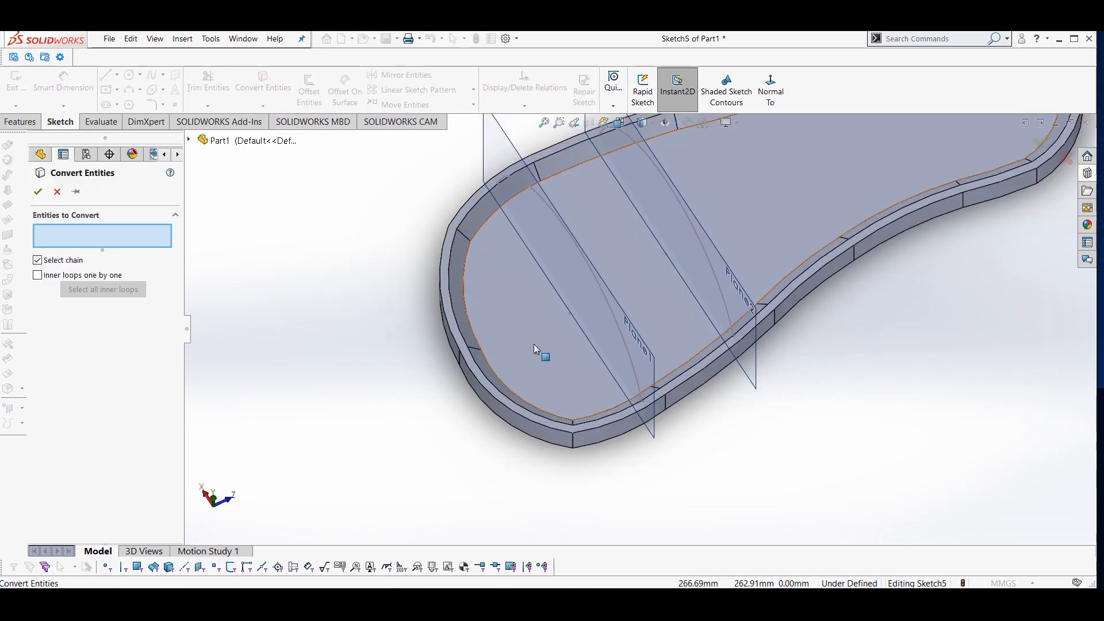
pyautogui.click(625, 412)
pyautogui.click(674, 380)
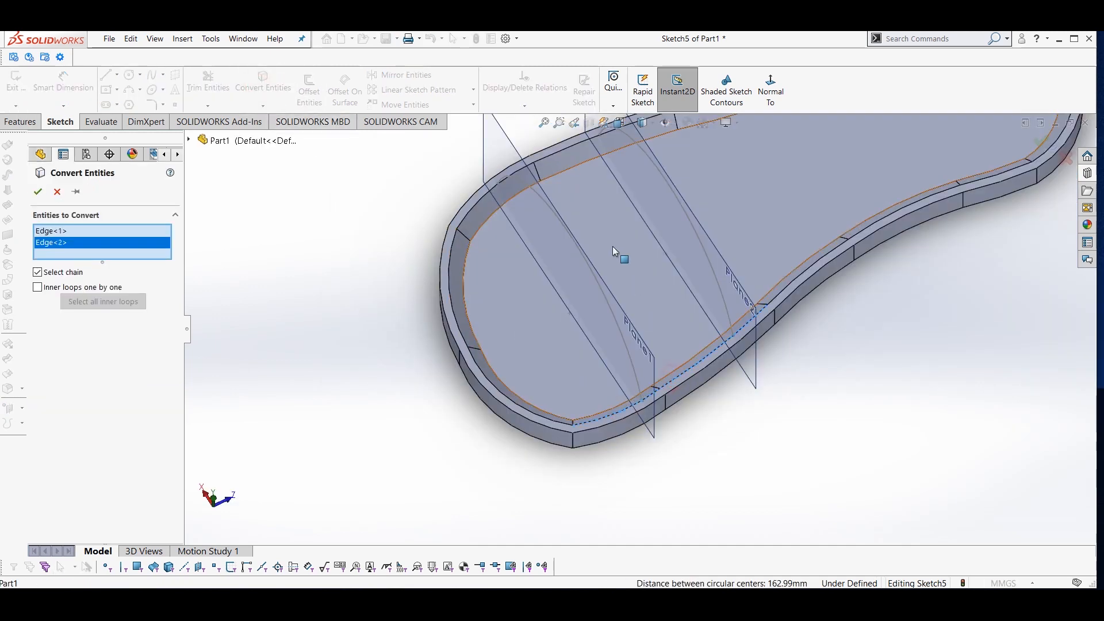
pyautogui.click(566, 146)
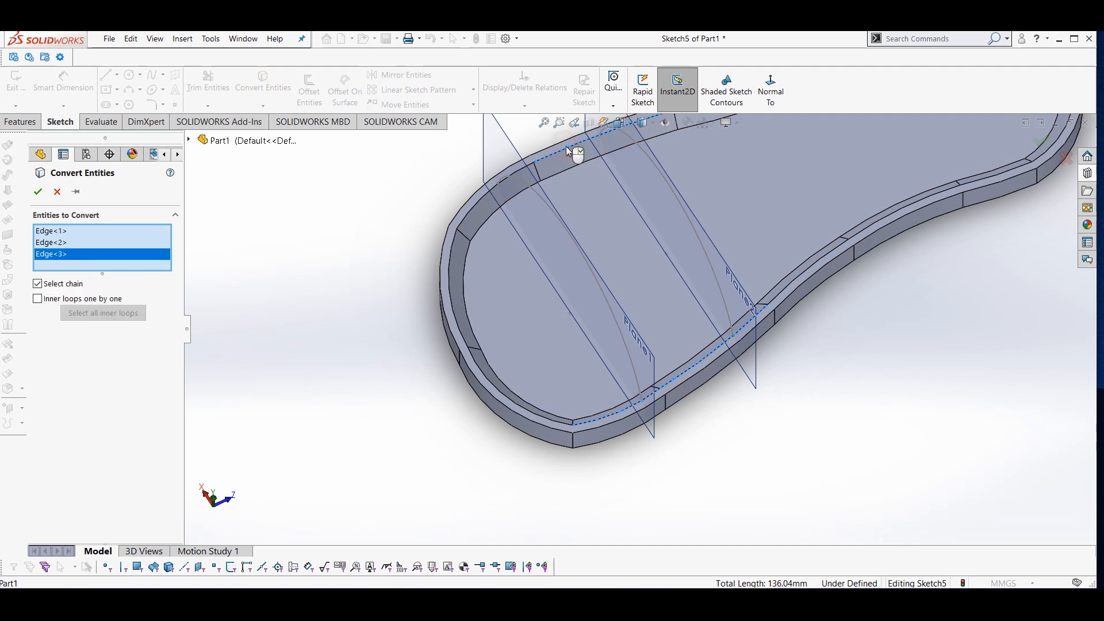
pyautogui.click(482, 196)
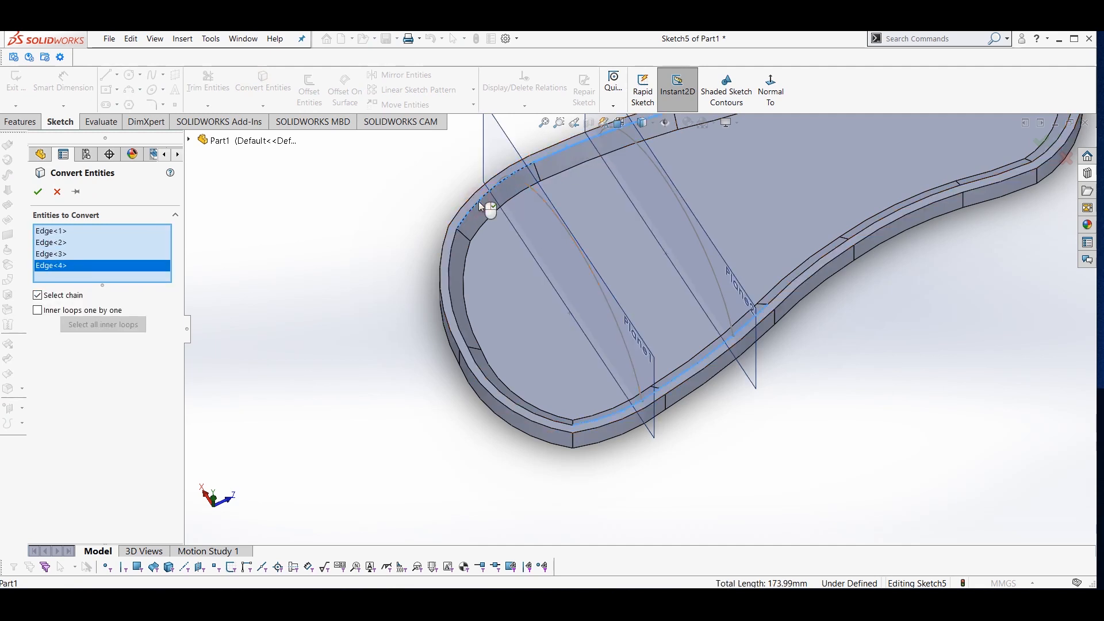
pyautogui.click(38, 191)
pyautogui.moveTo(337, 309); pyautogui.dragTo(308, 255, button='middle')
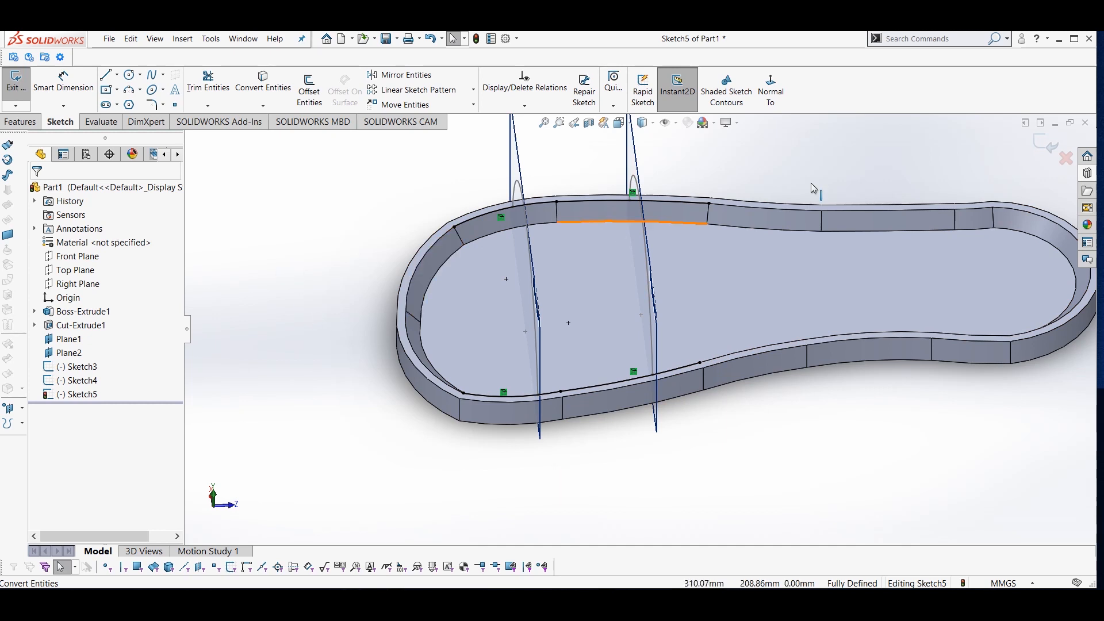
pyautogui.click(1044, 143)
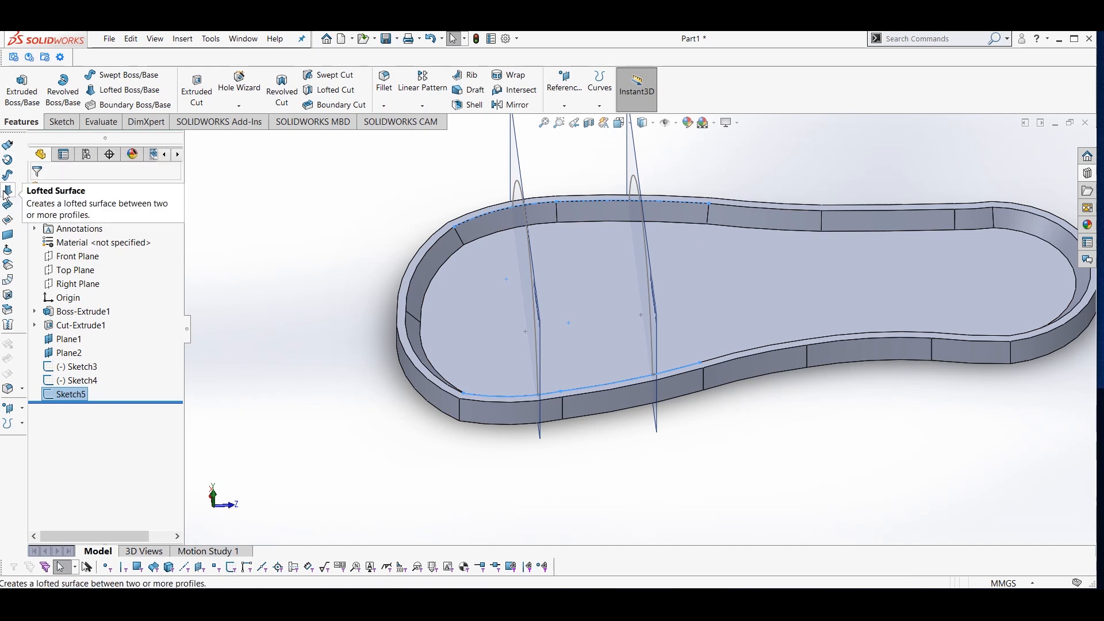
# - Start a lofted surface using the arc sketches on Plane1 and Plane2 as its profiles
pyautogui.click(182, 38)
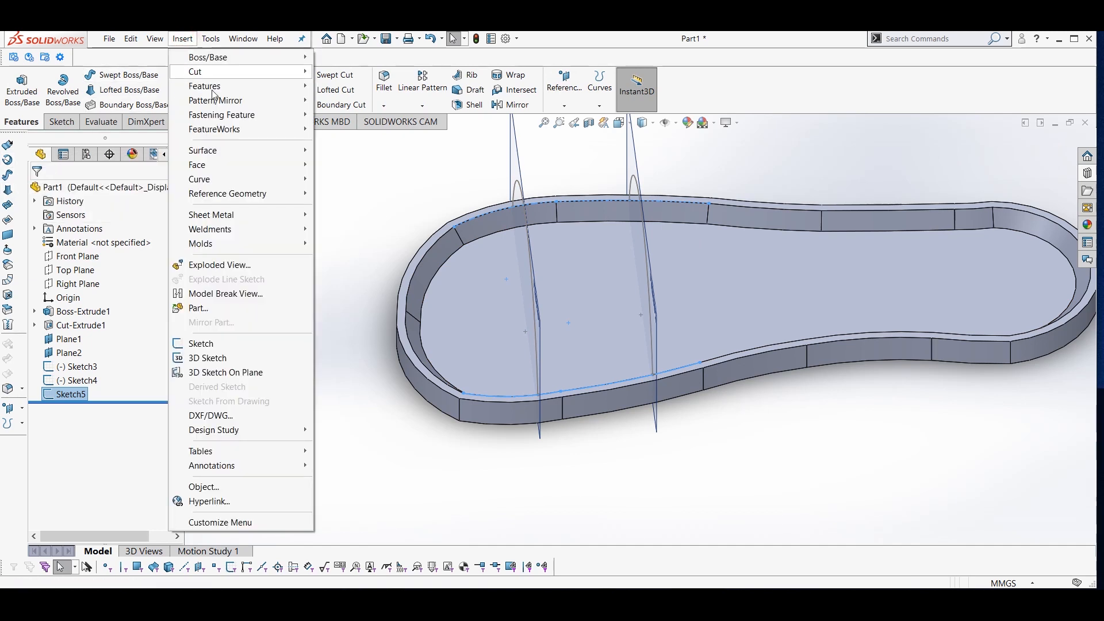
pyautogui.moveTo(242, 152)
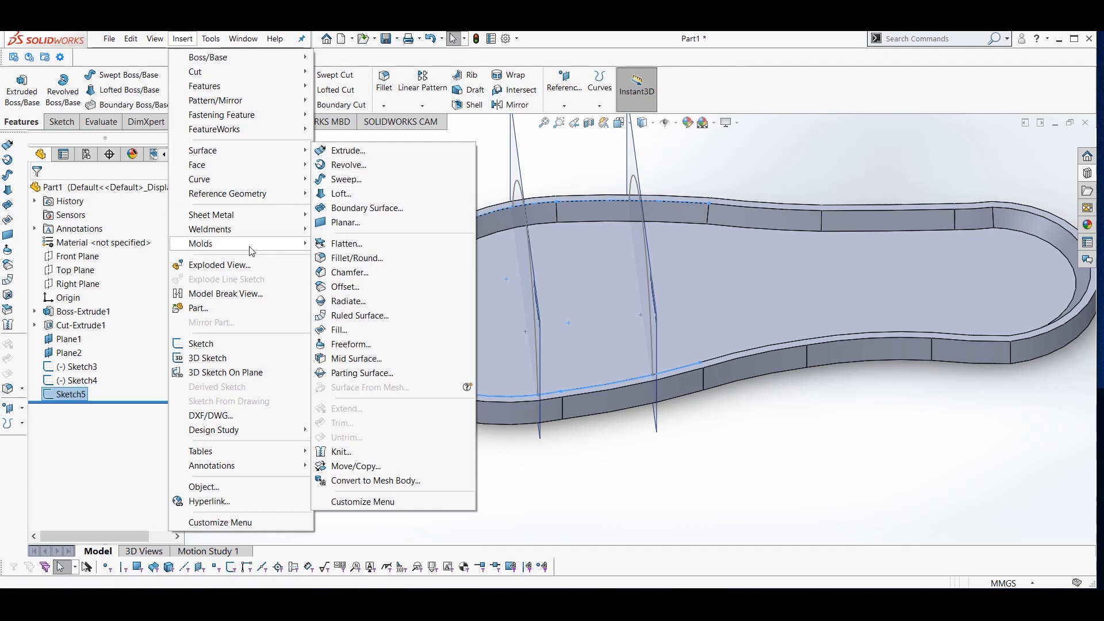
pyautogui.click(344, 194)
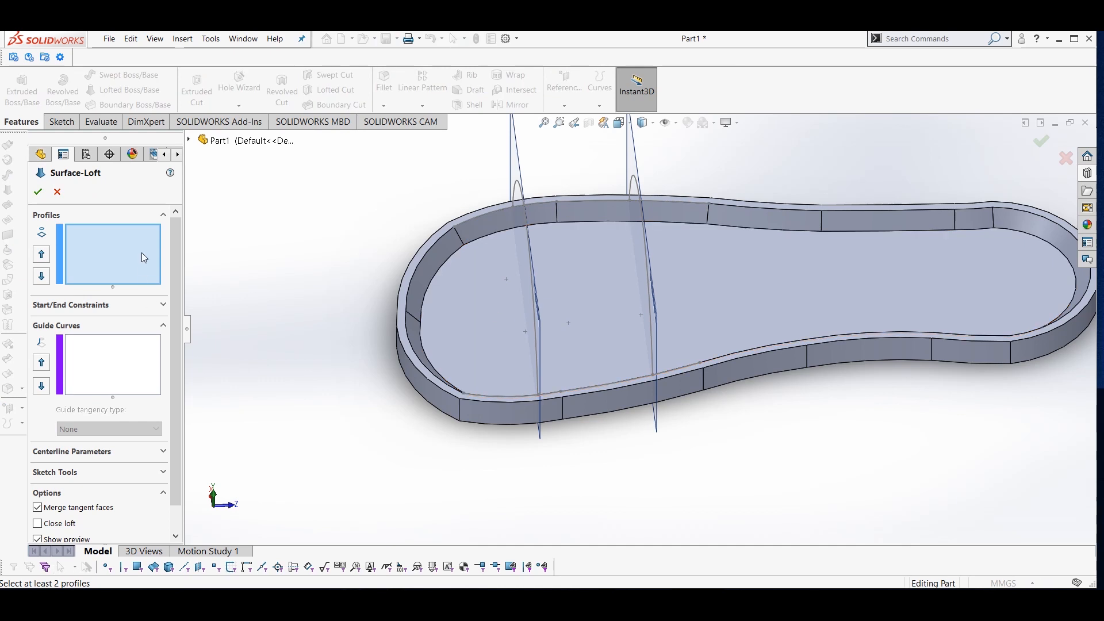
pyautogui.moveTo(443, 275); pyautogui.dragTo(481, 263, button='middle')
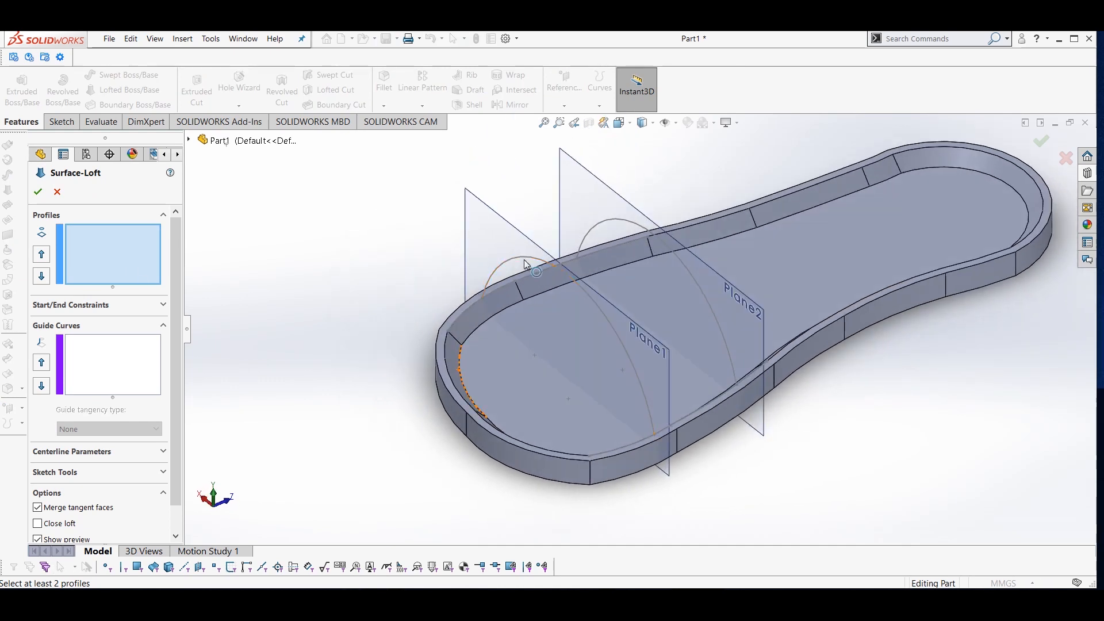
pyautogui.click(517, 263)
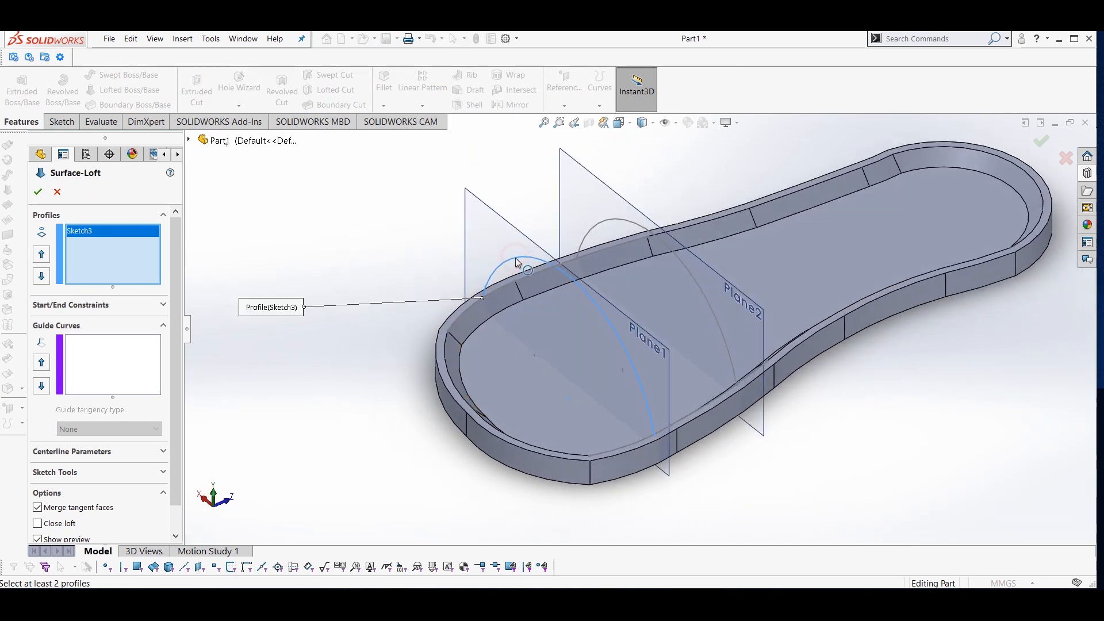
pyautogui.click(594, 231)
pyautogui.moveTo(438, 273)
pyautogui.mouseDown(button='middle')
pyautogui.moveTo(370, 253)
pyautogui.moveTo(374, 227)
pyautogui.moveTo(443, 246)
pyautogui.moveTo(447, 278)
pyautogui.mouseUp(button='middle')
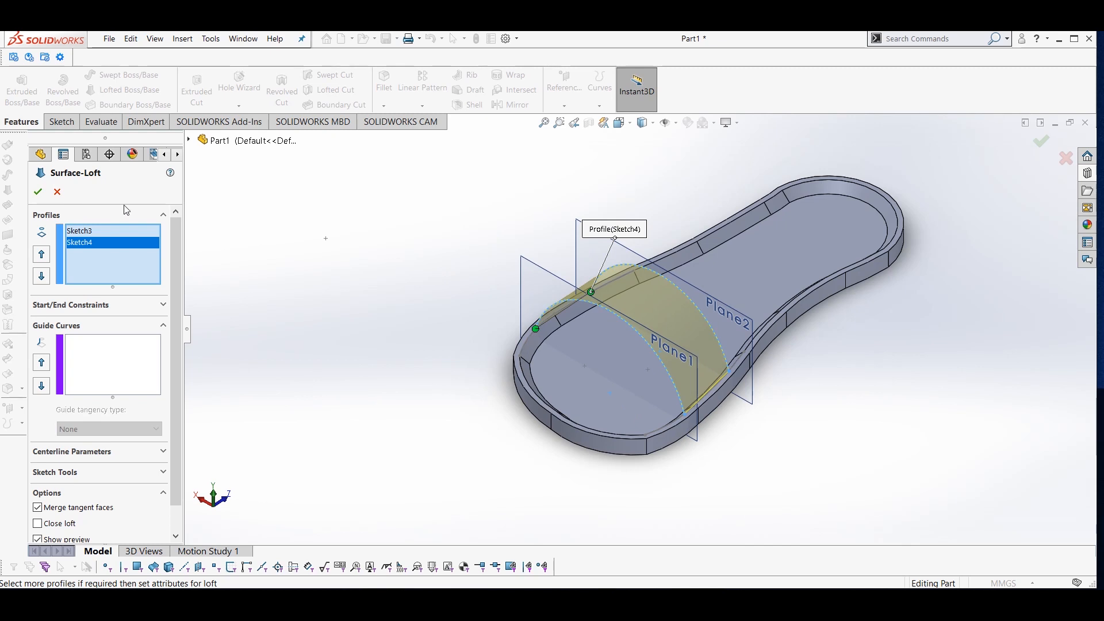
# - Add the converted rim curve on one side of the sole as the loft's first guide curve, selected as an open loop
pyautogui.moveTo(555, 382)
pyautogui.mouseDown(button='middle')
pyautogui.moveTo(508, 347)
pyautogui.moveTo(664, 380)
pyautogui.mouseUp(button='middle')
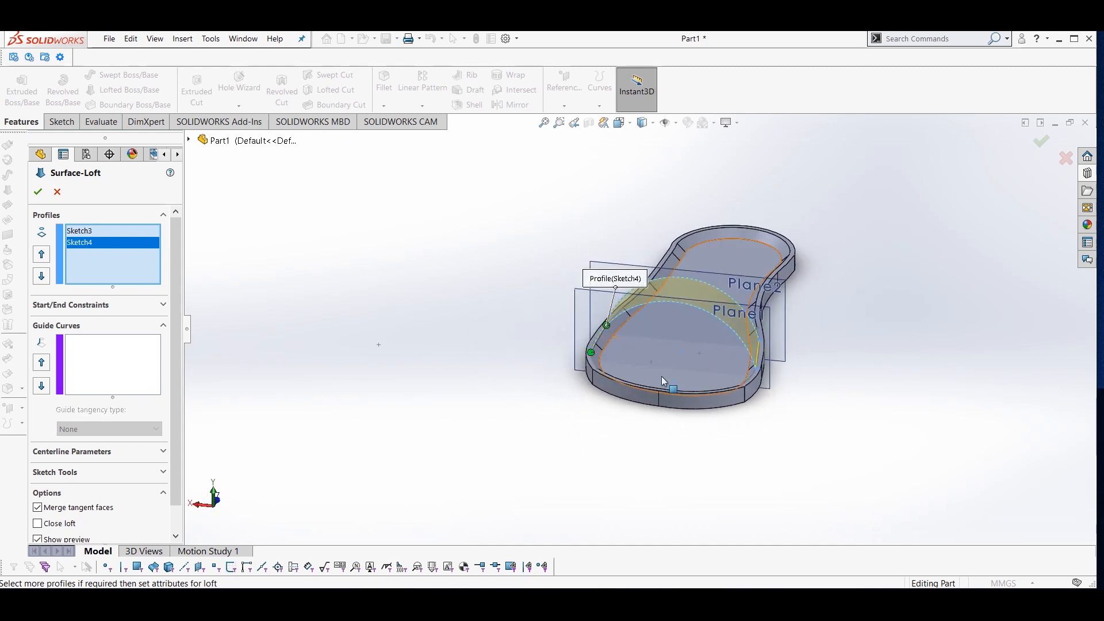
pyautogui.scroll(3, 666, 373)
pyautogui.scroll(-4, 710, 326)
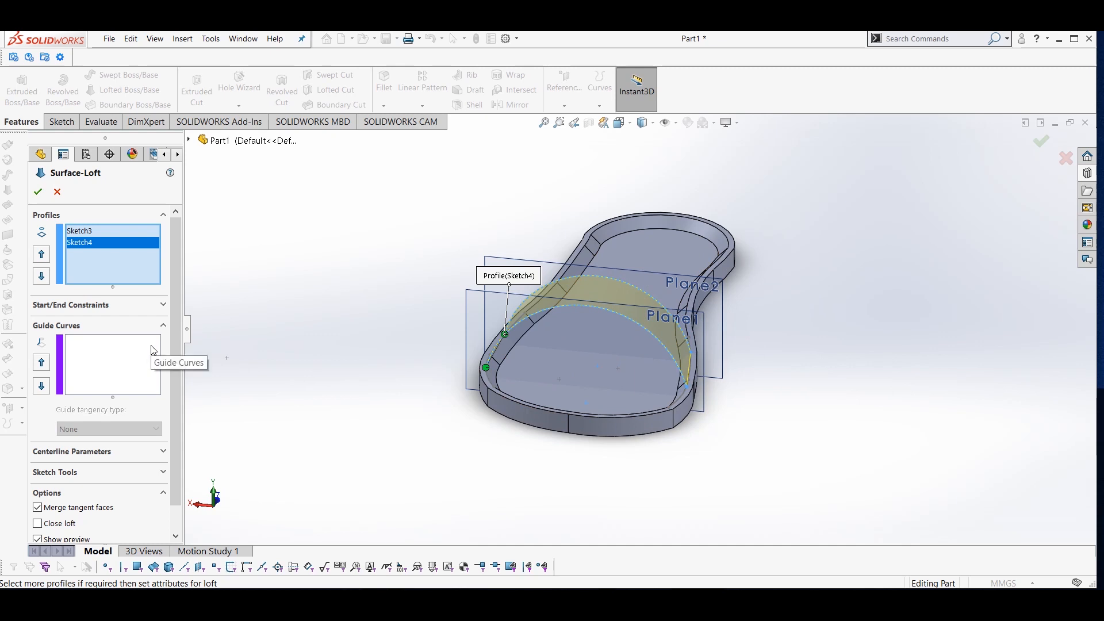
pyautogui.click(119, 359)
pyautogui.scroll(-3, 457, 358)
pyautogui.moveTo(457, 357); pyautogui.dragTo(694, 408, button='middle')
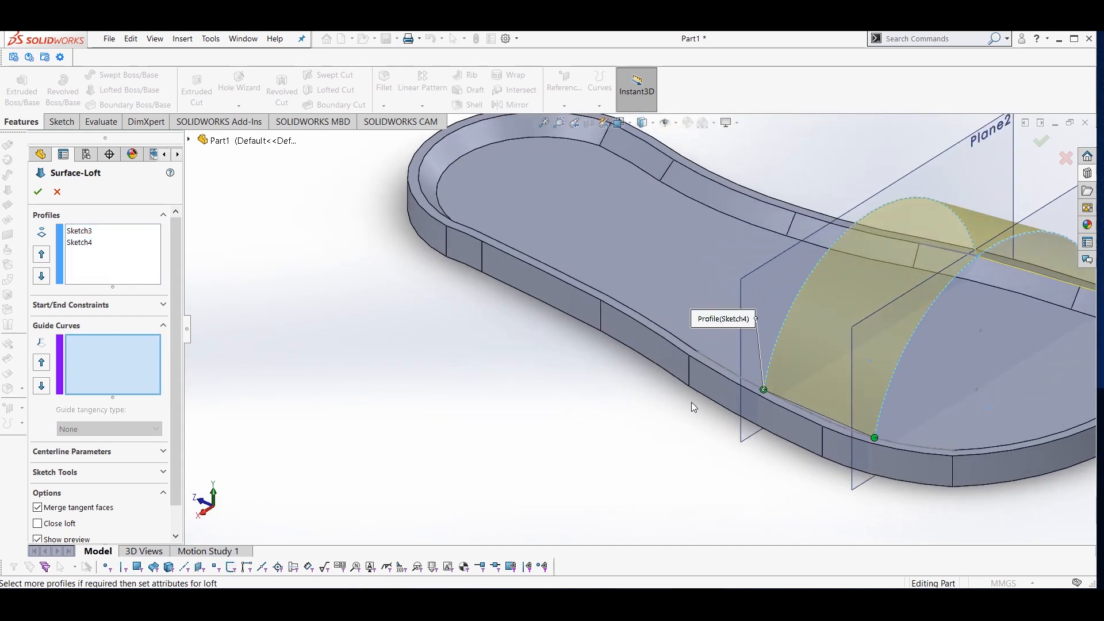
pyautogui.click(808, 419)
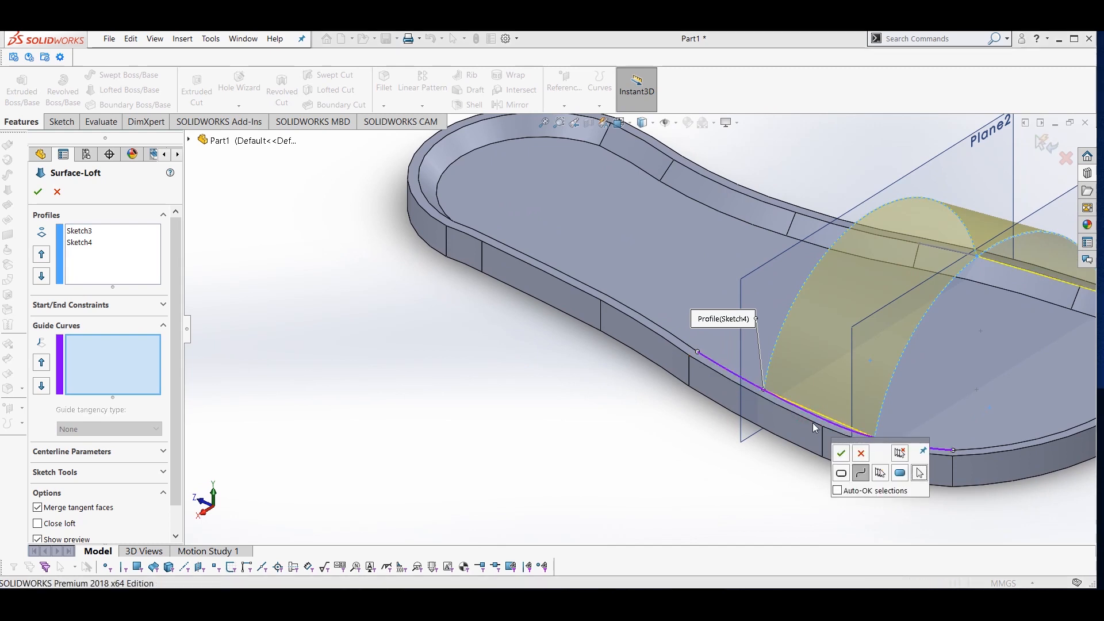
pyautogui.click(842, 453)
# - Add the rim curve on the opposite side as the second open-loop guide curve and create the lofted strap surface
pyautogui.scroll(3, 842, 452)
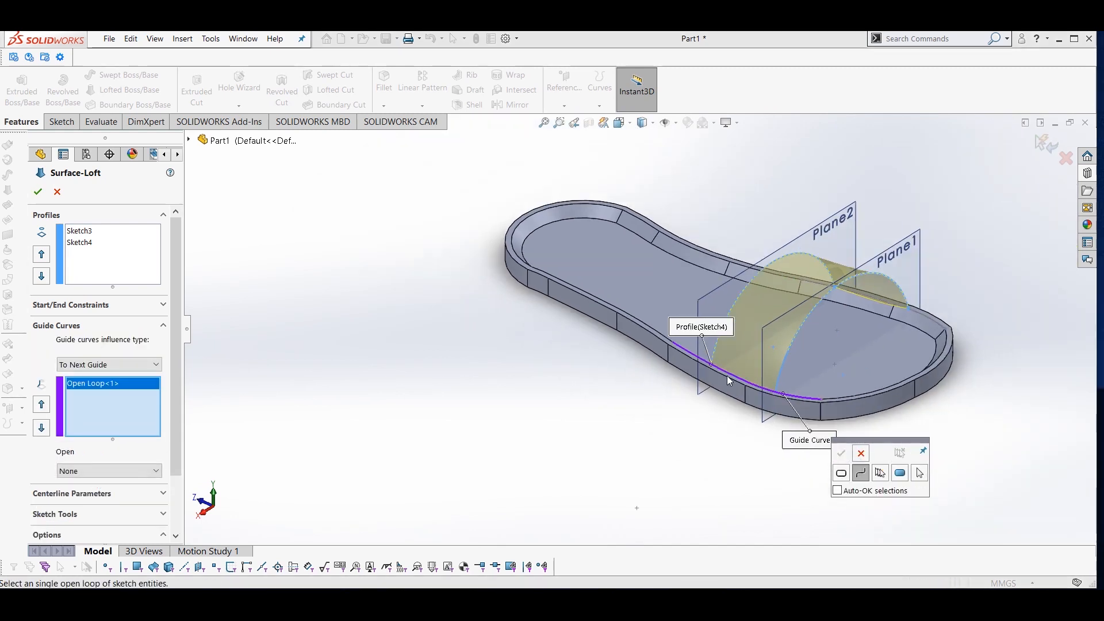
pyautogui.moveTo(842, 451); pyautogui.dragTo(600, 384, button='middle')
pyautogui.scroll(-3, 655, 374)
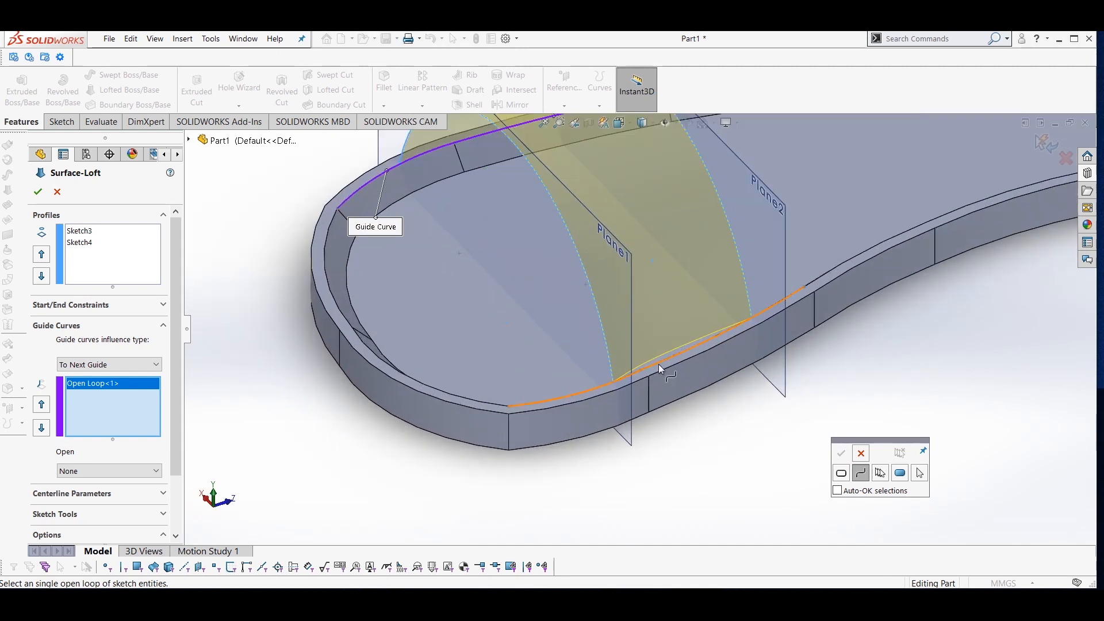
pyautogui.click(661, 368)
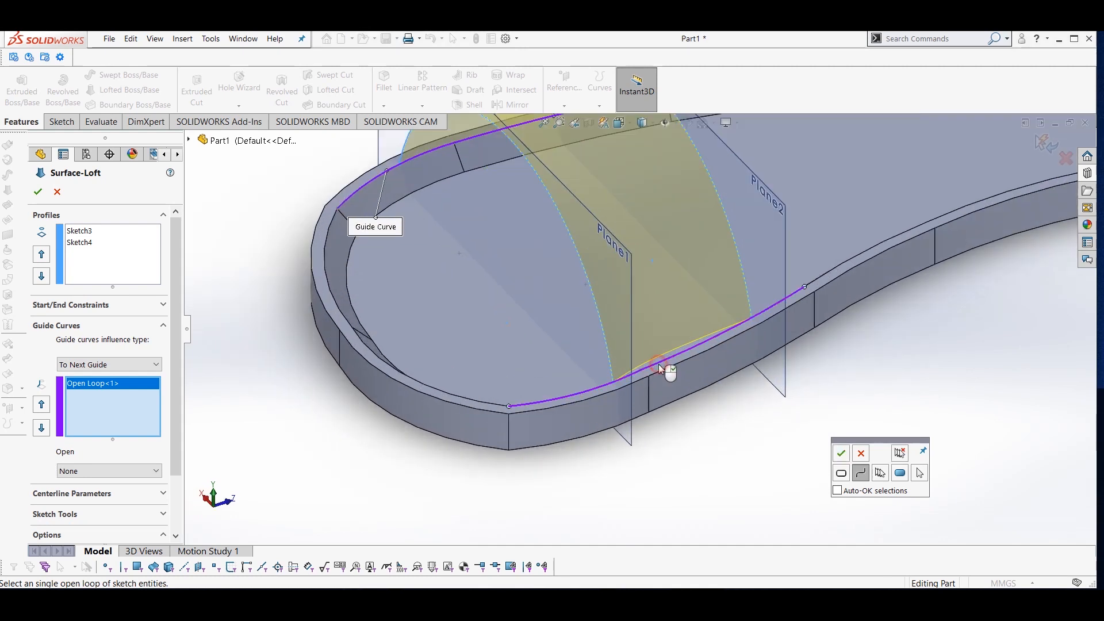
pyautogui.click(842, 454)
pyautogui.scroll(3, 739, 426)
pyautogui.moveTo(739, 426); pyautogui.dragTo(694, 413, button='middle')
pyautogui.scroll(6, 707, 419)
pyautogui.scroll(-6, 693, 413)
pyautogui.scroll(3, 598, 288)
pyautogui.scroll(-7, 593, 322)
pyautogui.moveTo(586, 350); pyautogui.dragTo(678, 394, button='middle')
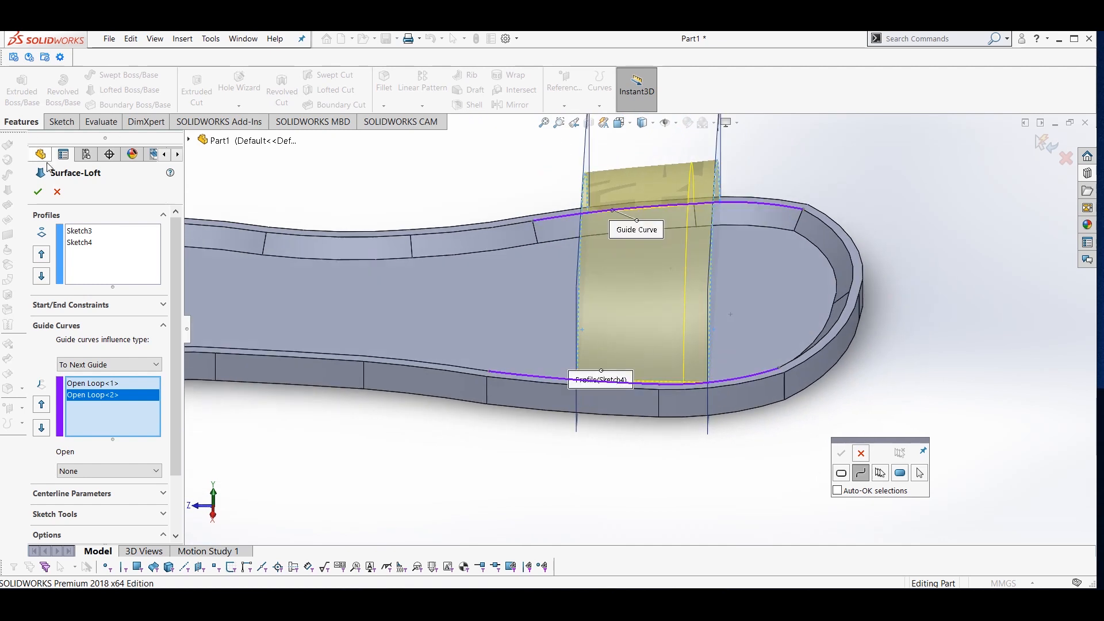
pyautogui.click(38, 191)
# - Examine the lofted strap surface on the sole from several angles and distances
pyautogui.scroll(3, 608, 286)
pyautogui.moveTo(609, 285); pyautogui.dragTo(777, 289, button='middle')
pyautogui.scroll(5, 496, 313)
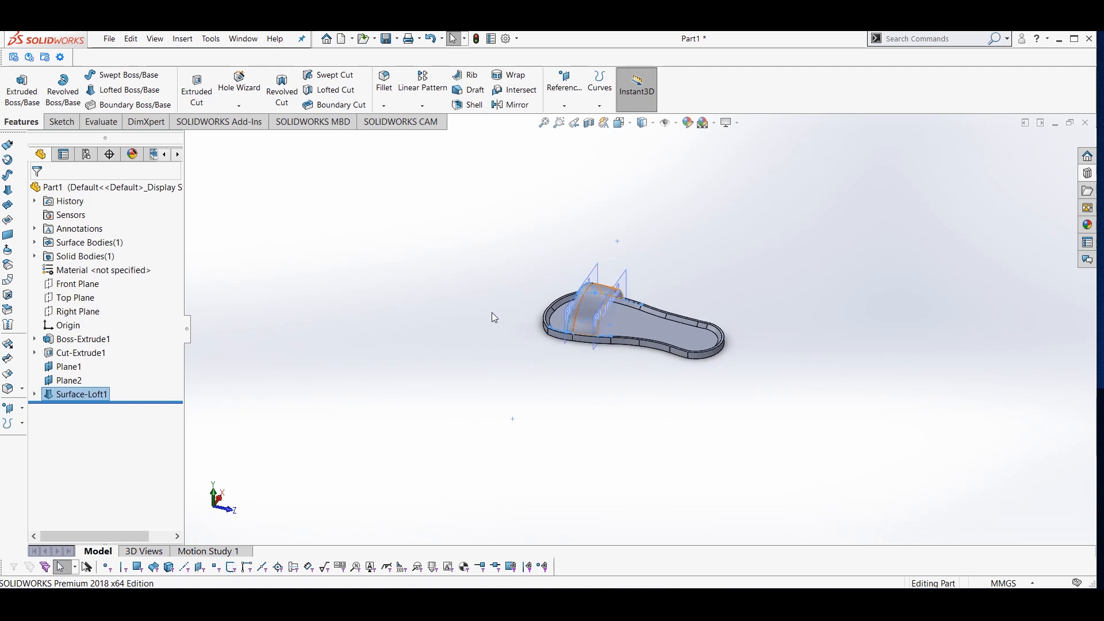
pyautogui.scroll(-4, 491, 312)
pyautogui.moveTo(635, 358); pyautogui.dragTo(692, 372, button='middle')
pyautogui.scroll(2, 643, 336)
pyautogui.scroll(-1, 771, 378)
pyautogui.scroll(-1, 771, 380)
pyautogui.scroll(1, 761, 376)
pyautogui.scroll(-2, 711, 363)
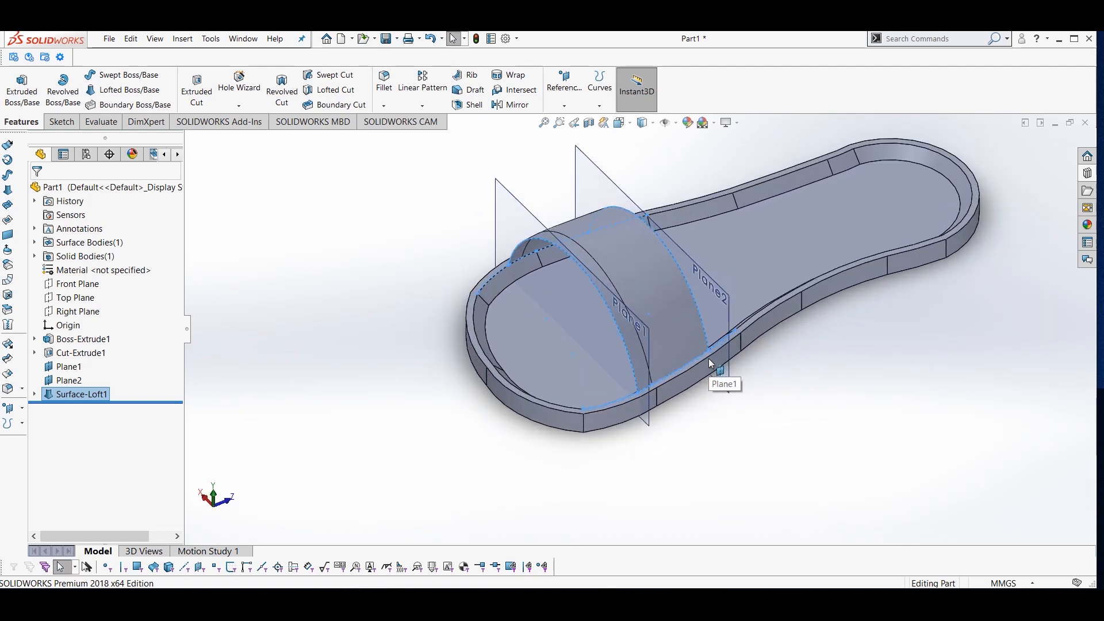
pyautogui.scroll(2, 673, 376)
pyautogui.moveTo(669, 378); pyautogui.dragTo(645, 375, button='middle')
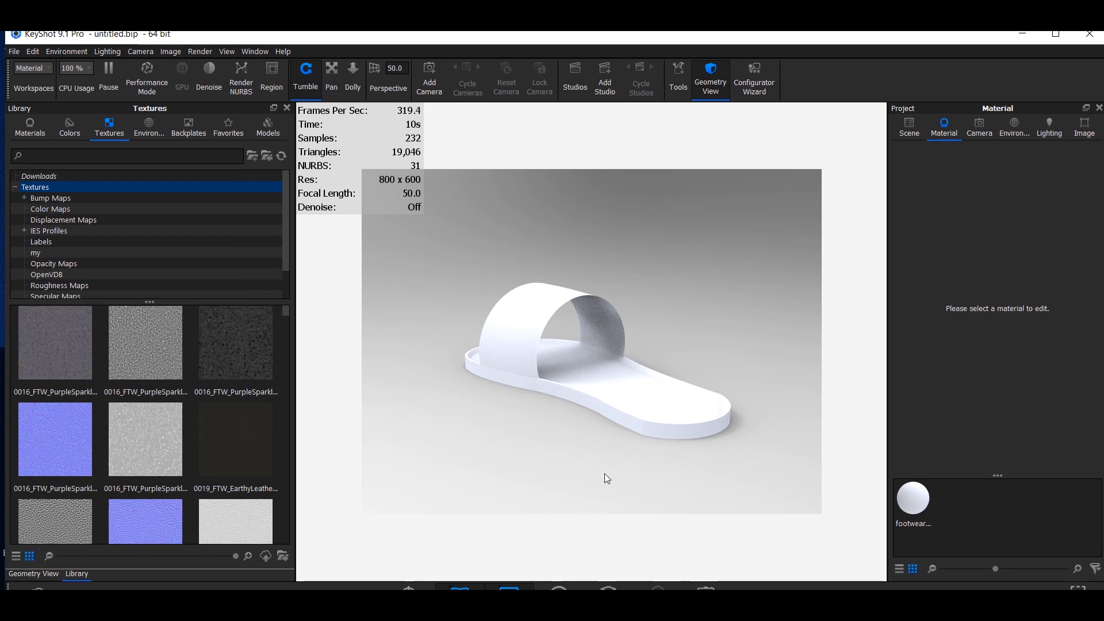
# - In KeyShot, expand the footwear model set in the scene tree and check which entry is the strap and which the sole
pyautogui.click(907, 128)
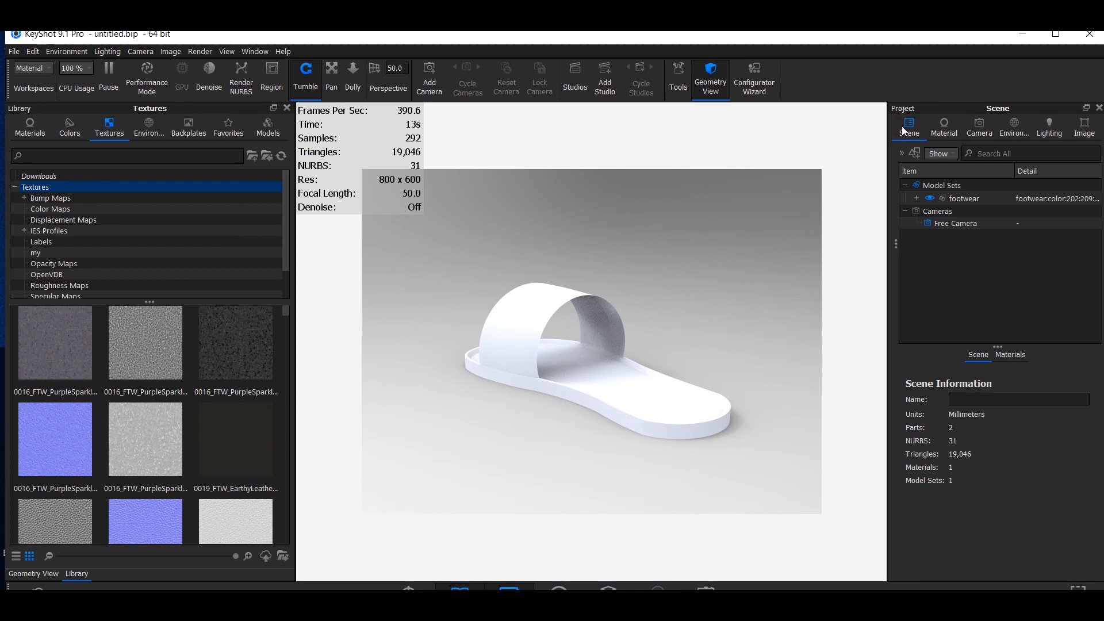
pyautogui.click(917, 198)
pyautogui.click(968, 213)
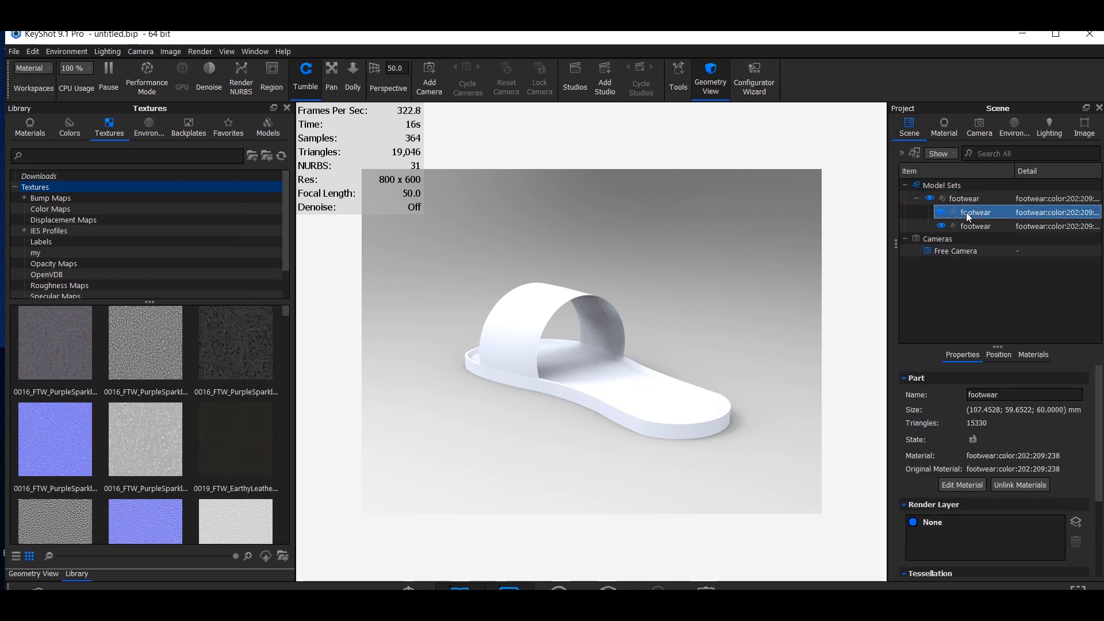
pyautogui.click(971, 227)
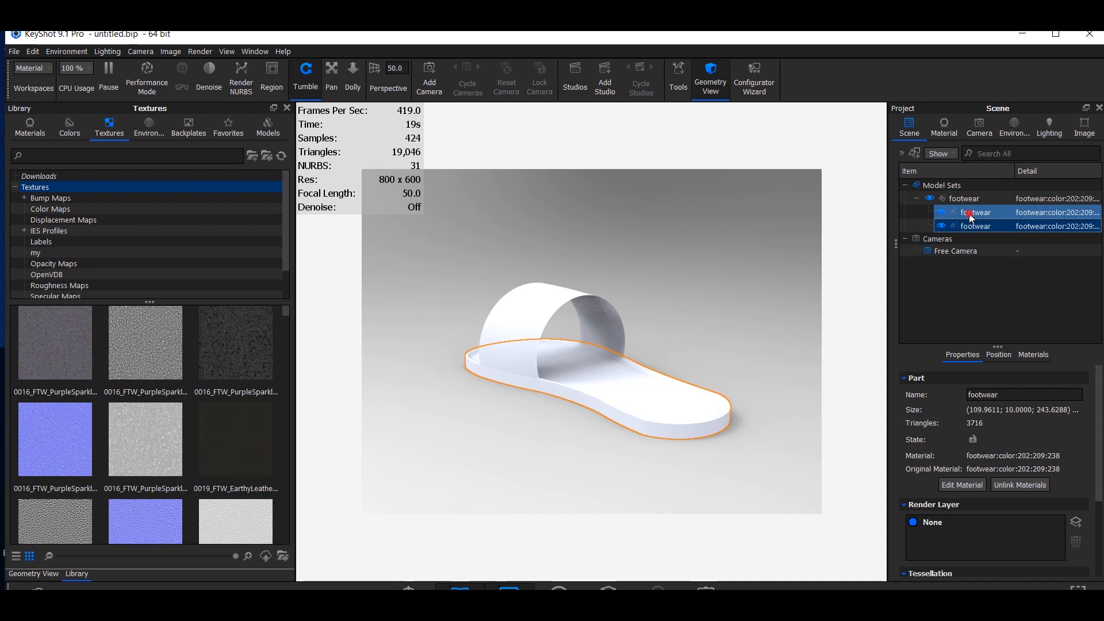
pyautogui.click(970, 213)
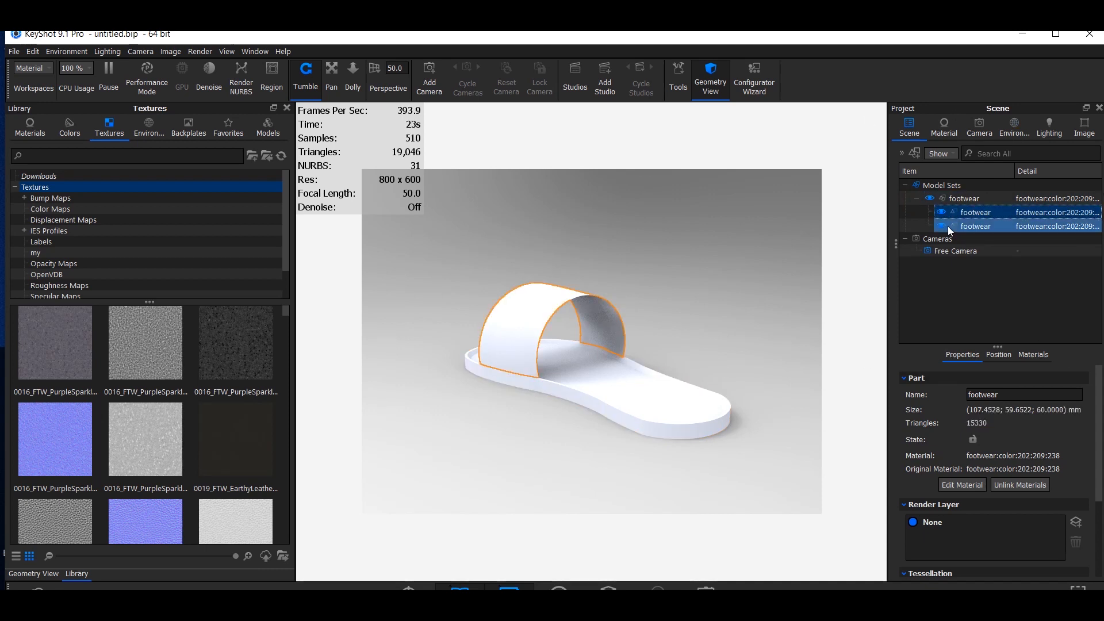
pyautogui.press('space')
pyautogui.press('space')
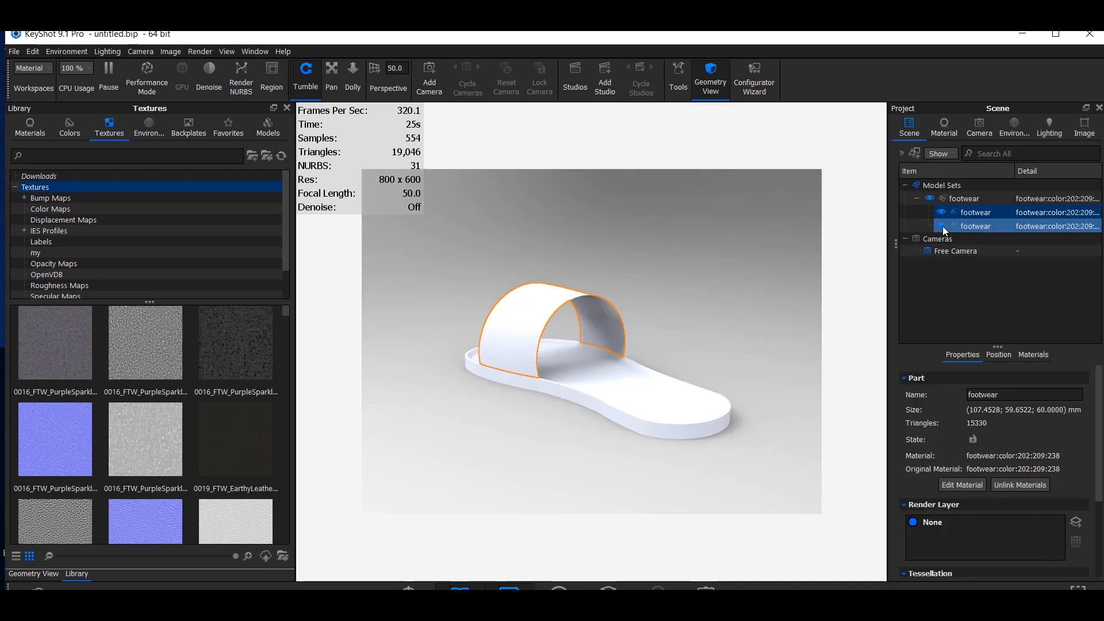
pyautogui.click(973, 212)
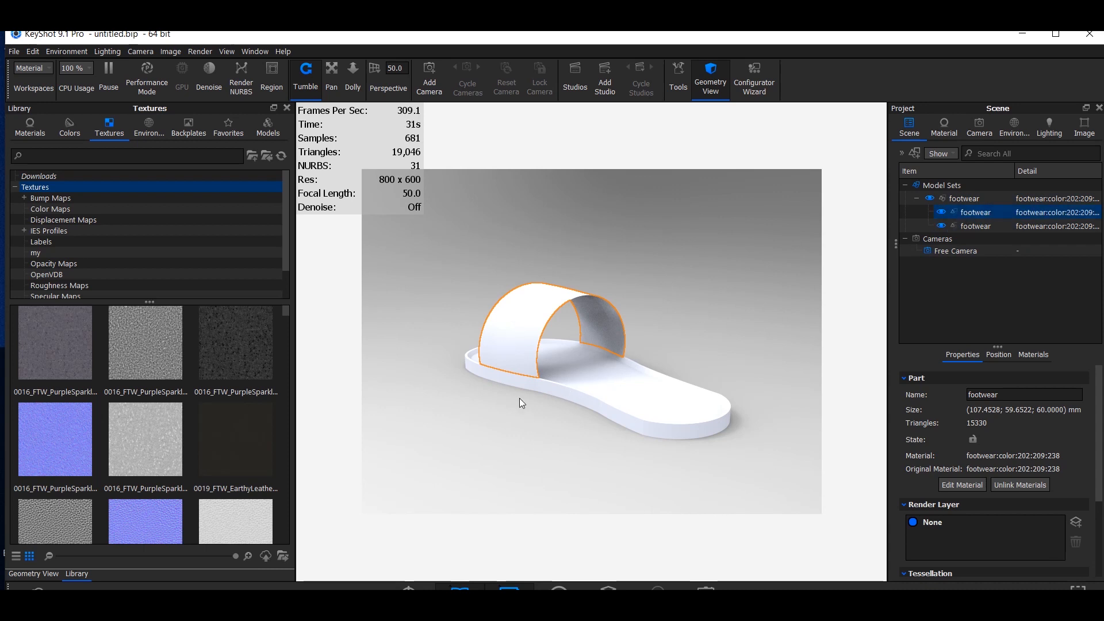
# - Select the sole and center and fit that part in the camera view
pyautogui.click(566, 385)
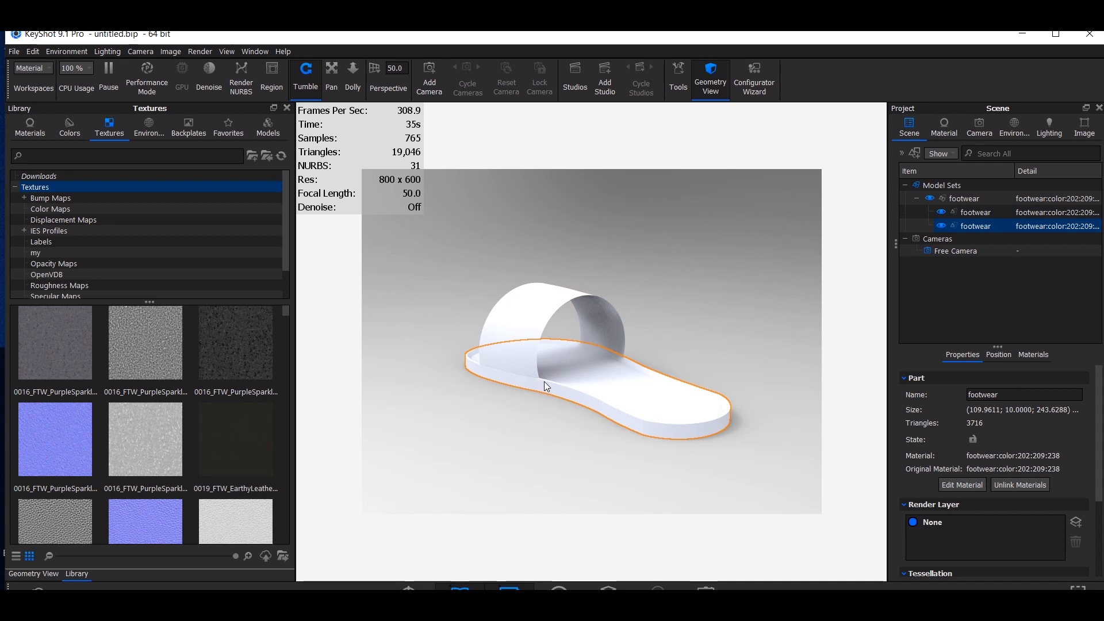
pyautogui.rightClick(562, 381)
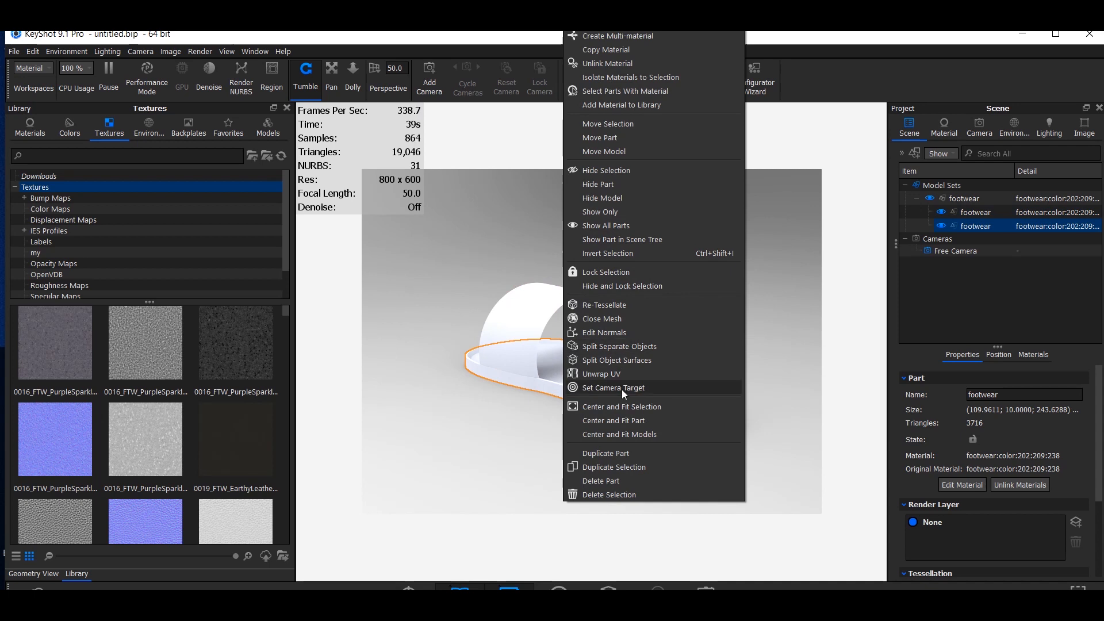
pyautogui.click(620, 344)
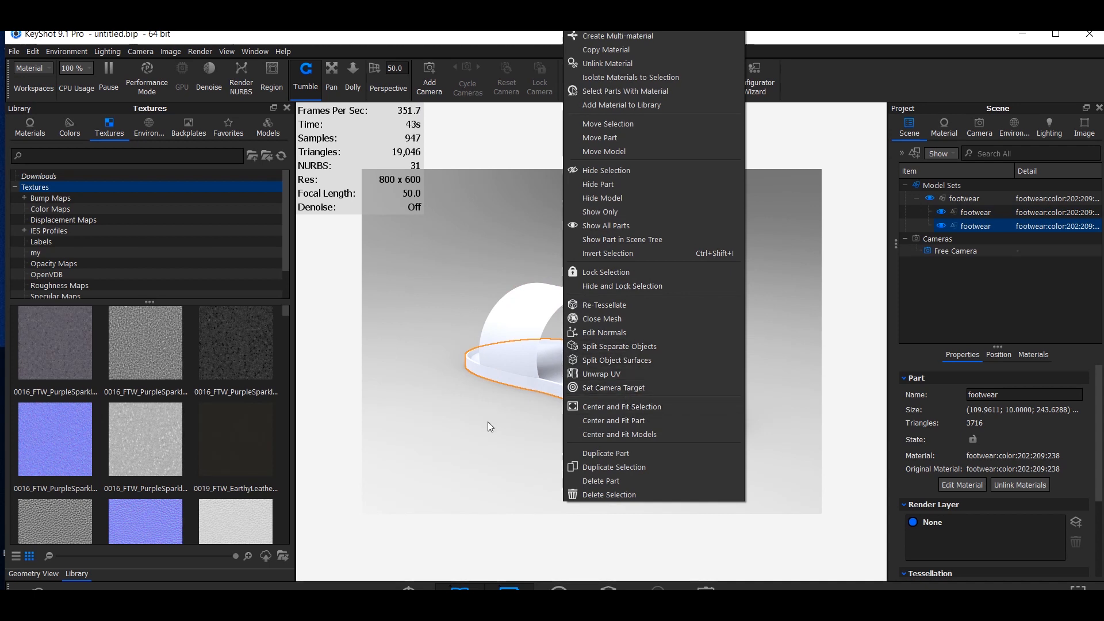
pyautogui.click(614, 424)
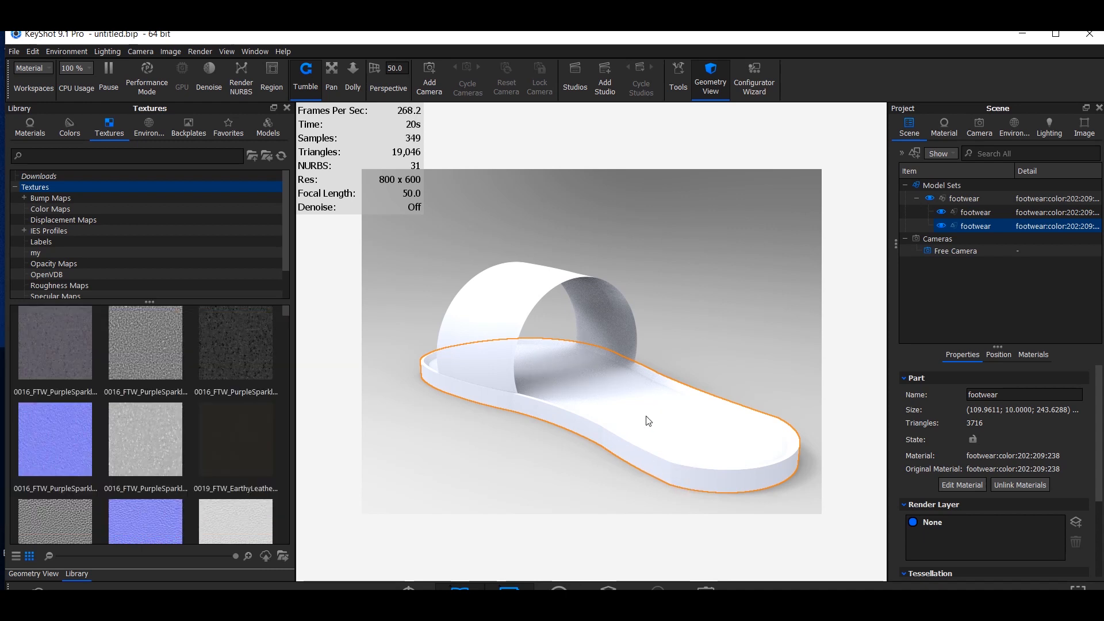
# - Split the sole's recessed upper surface into a separate part with Split Object Surfaces at a 45 degree splitting angle
pyautogui.rightClick(634, 431)
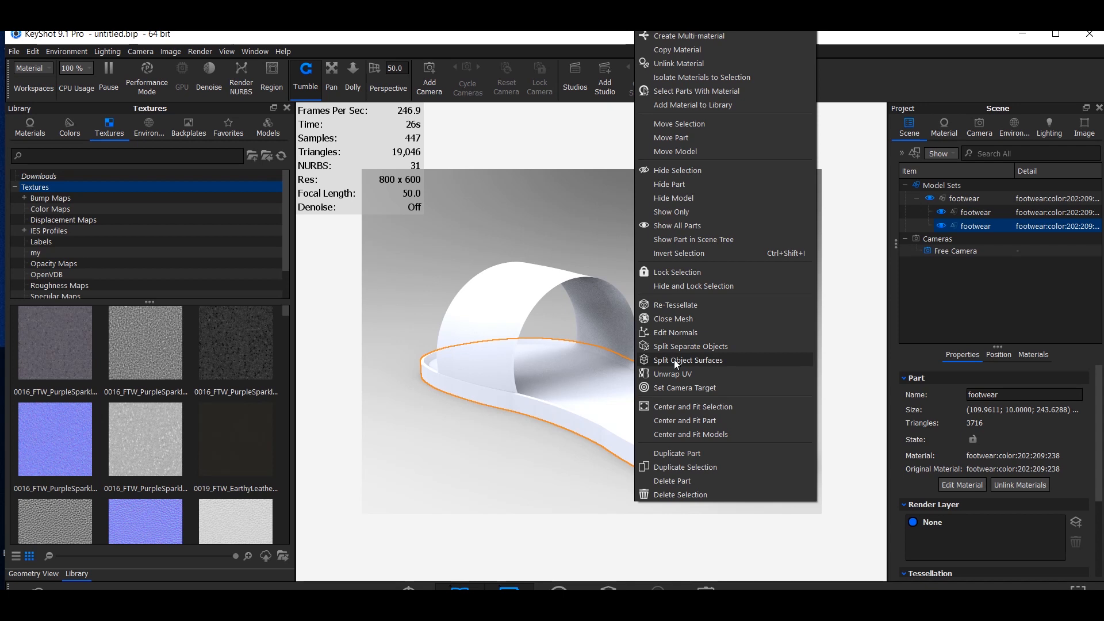
pyautogui.click(674, 360)
pyautogui.moveTo(556, 428); pyautogui.dragTo(506, 480)
pyautogui.scroll(2, 631, 344)
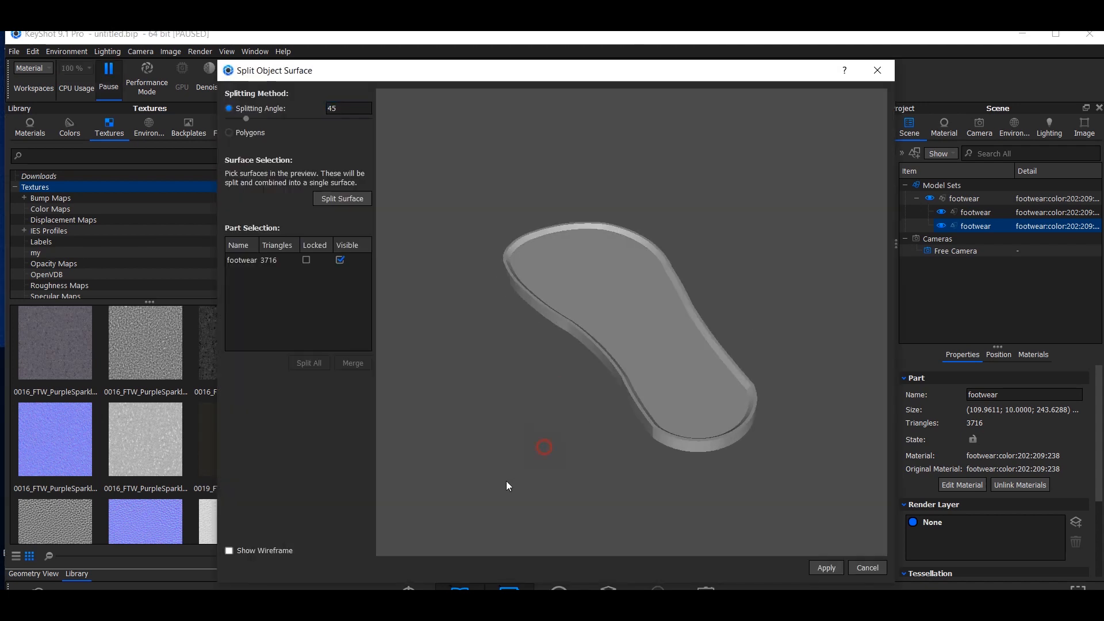
pyautogui.click(628, 337)
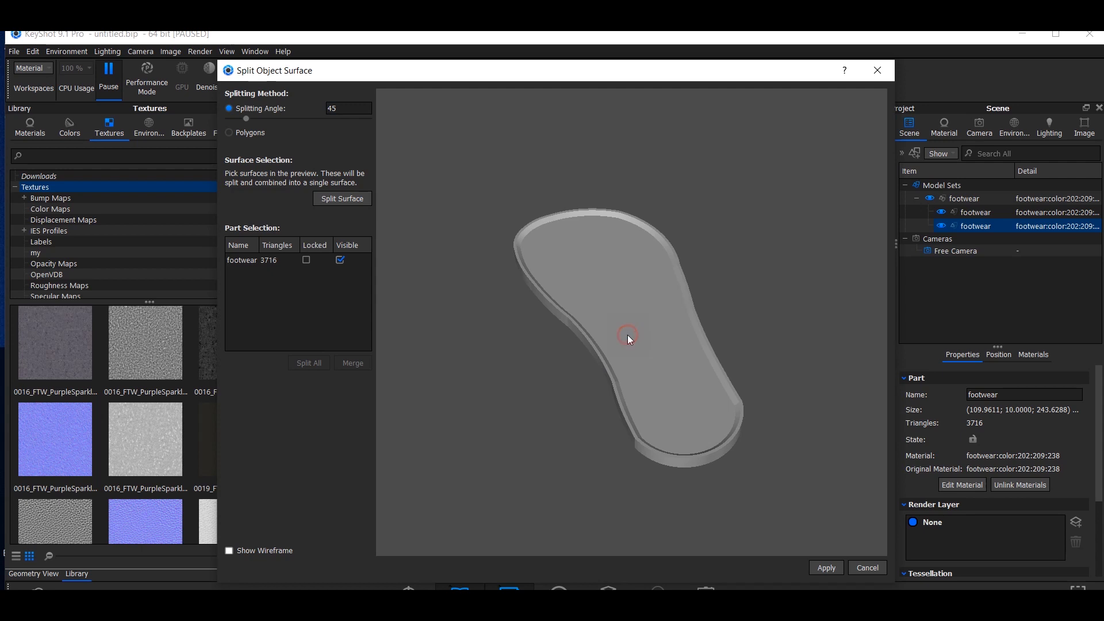
pyautogui.click(356, 202)
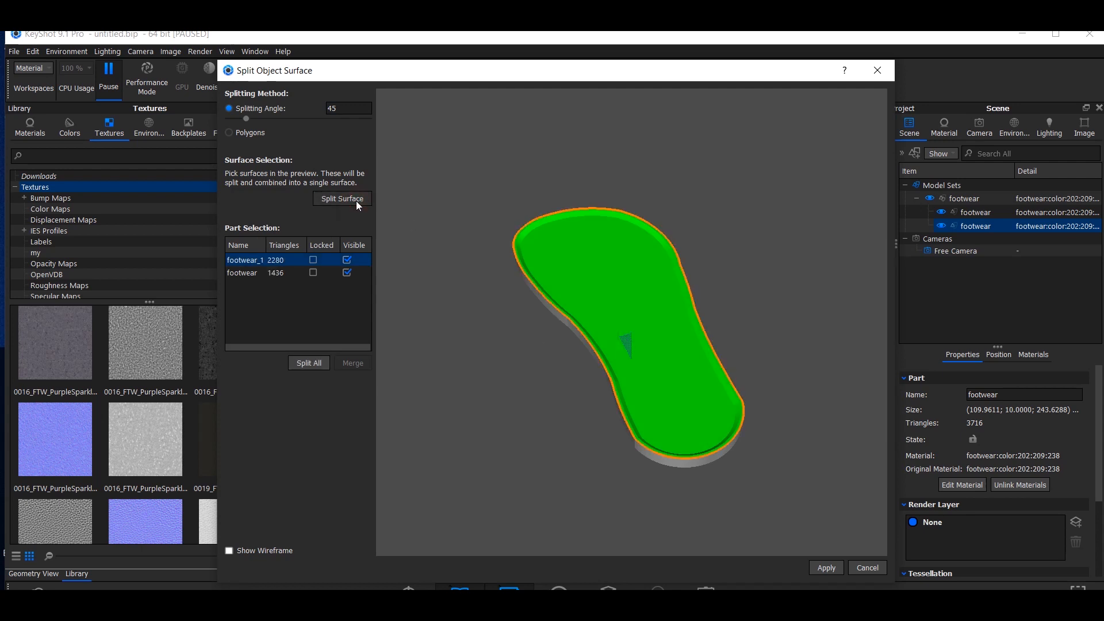
pyautogui.click(826, 568)
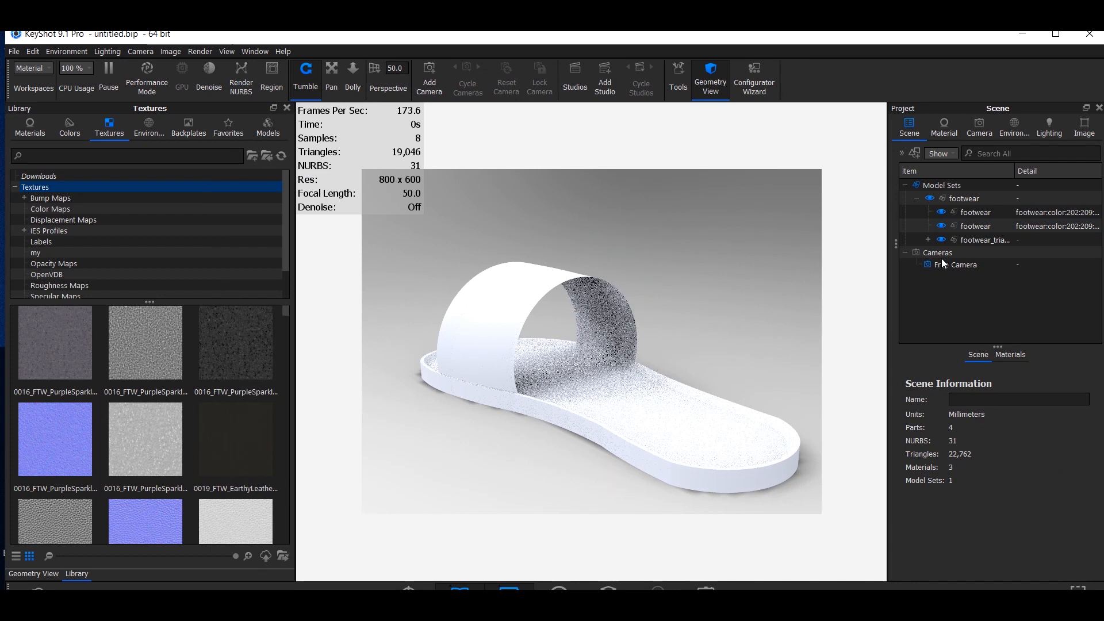
# - Expand the split sole group and check which areas of the sole its two parts cover
pyautogui.click(928, 240)
pyautogui.click(1001, 254)
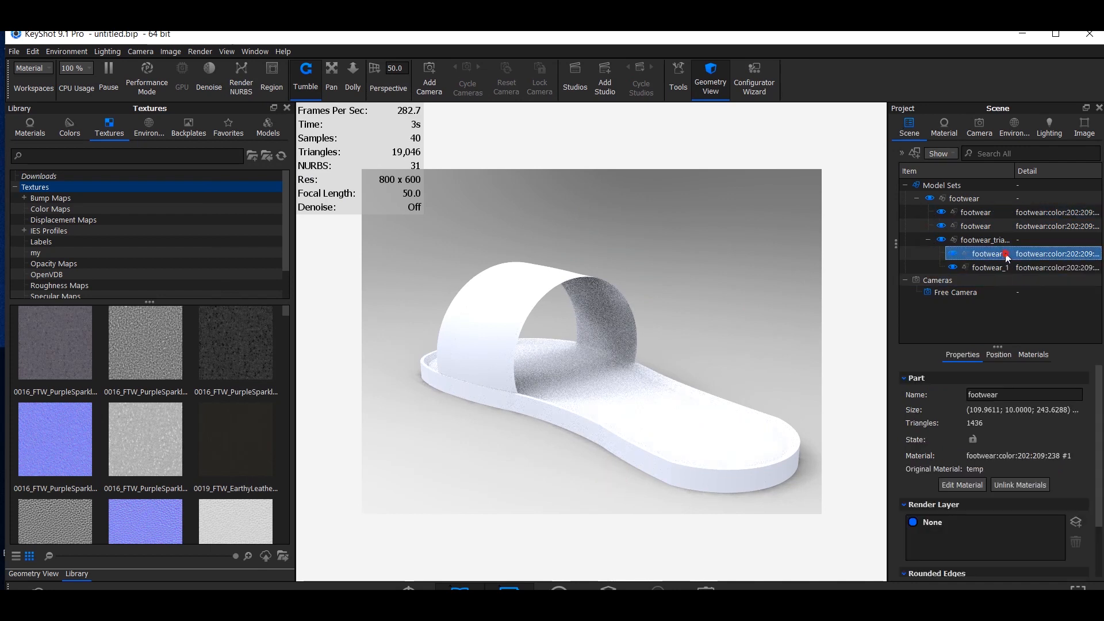
pyautogui.click(1003, 267)
pyautogui.keyDown('ctrl'); pyautogui.click(1004, 254); pyautogui.keyUp('ctrl')
pyautogui.click(1006, 267)
pyautogui.click(1005, 256)
pyautogui.click(1004, 268)
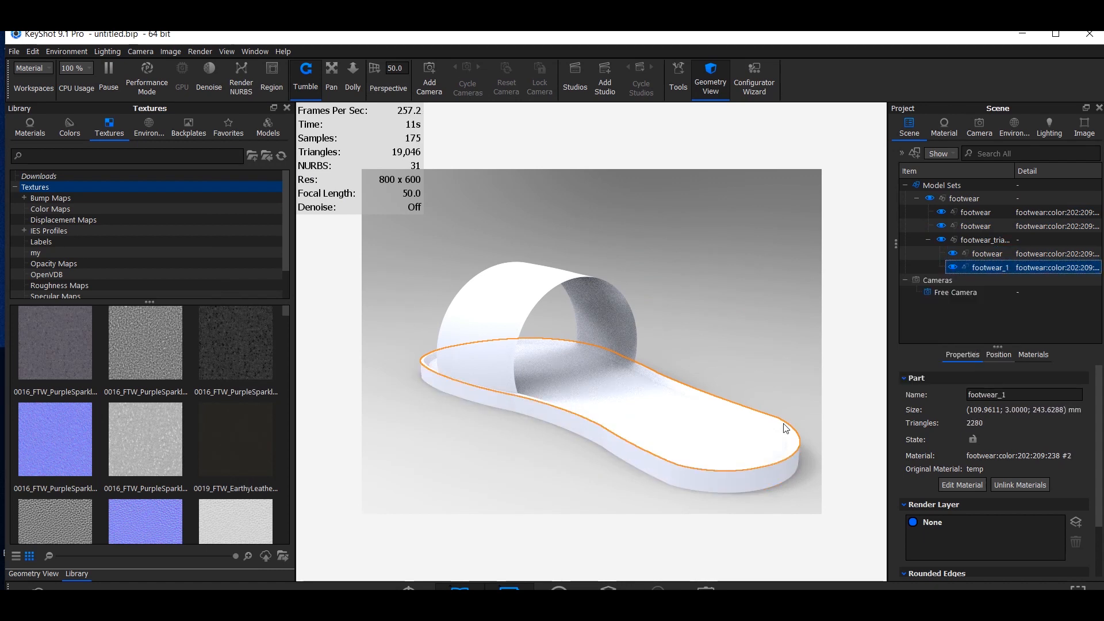
pyautogui.moveTo(518, 435); pyautogui.dragTo(547, 443)
pyautogui.click(707, 329)
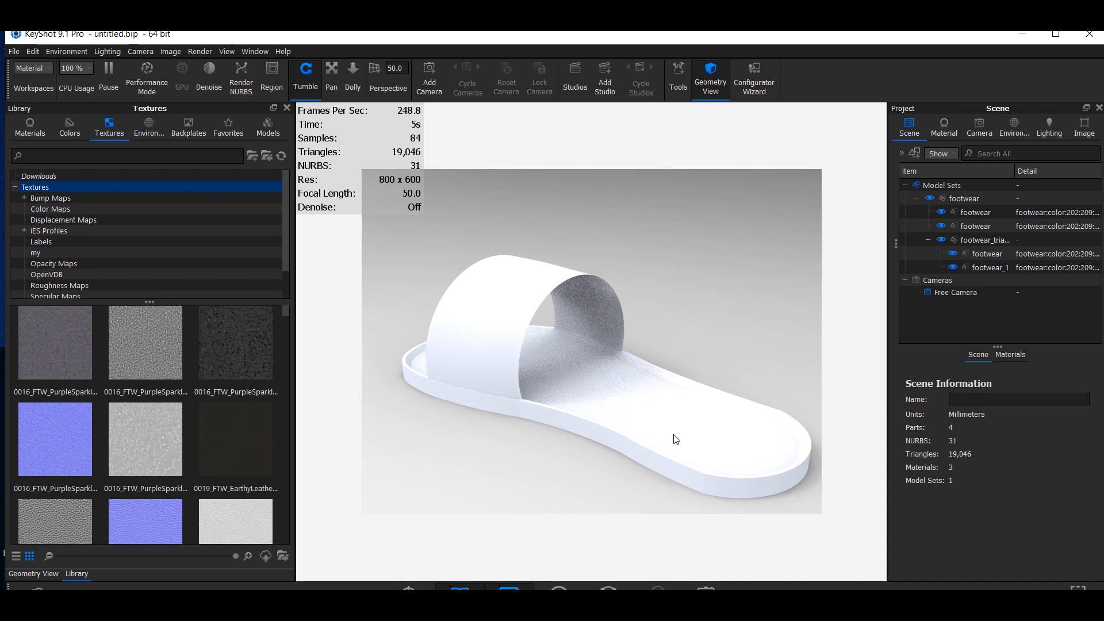
# - Isolate the strap's material so that it is separate from the other sandal parts
pyautogui.click(498, 326)
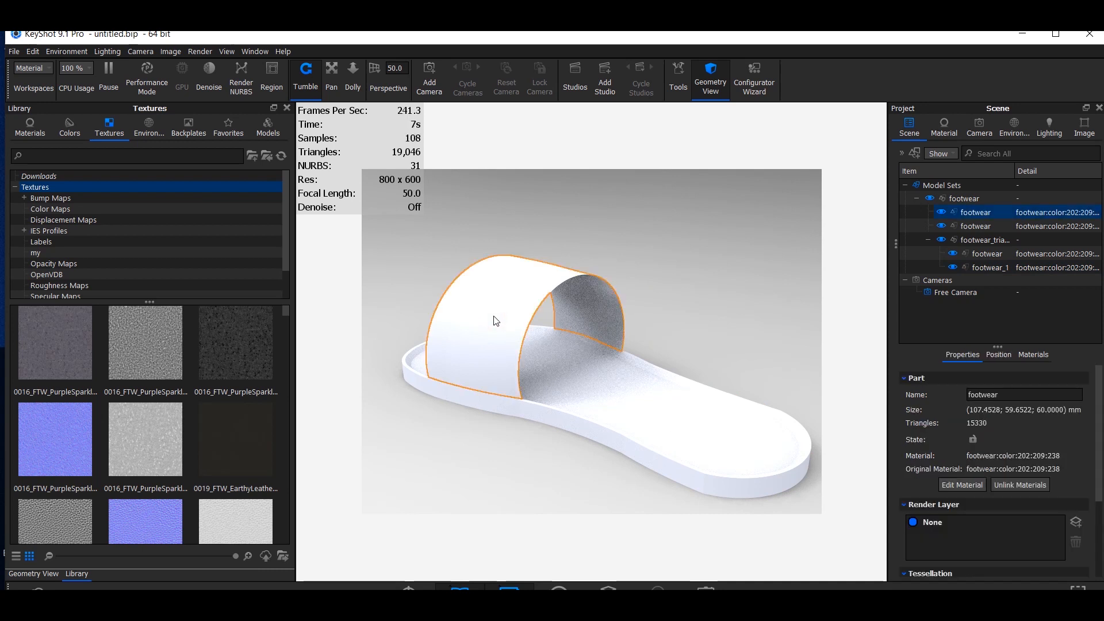
pyautogui.rightClick(495, 320)
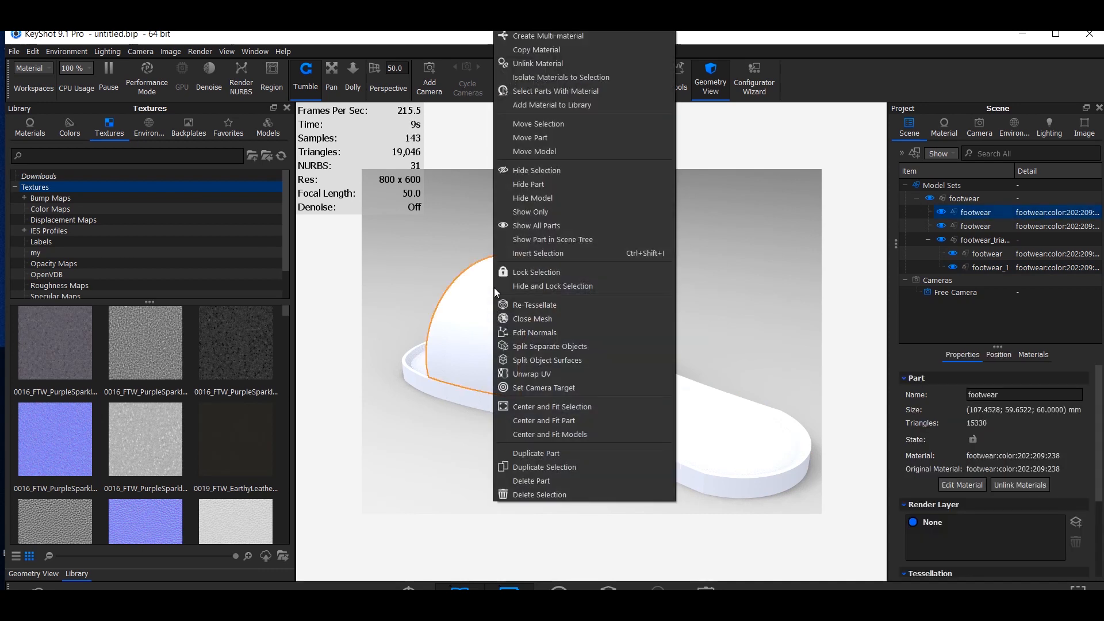
pyautogui.click(547, 78)
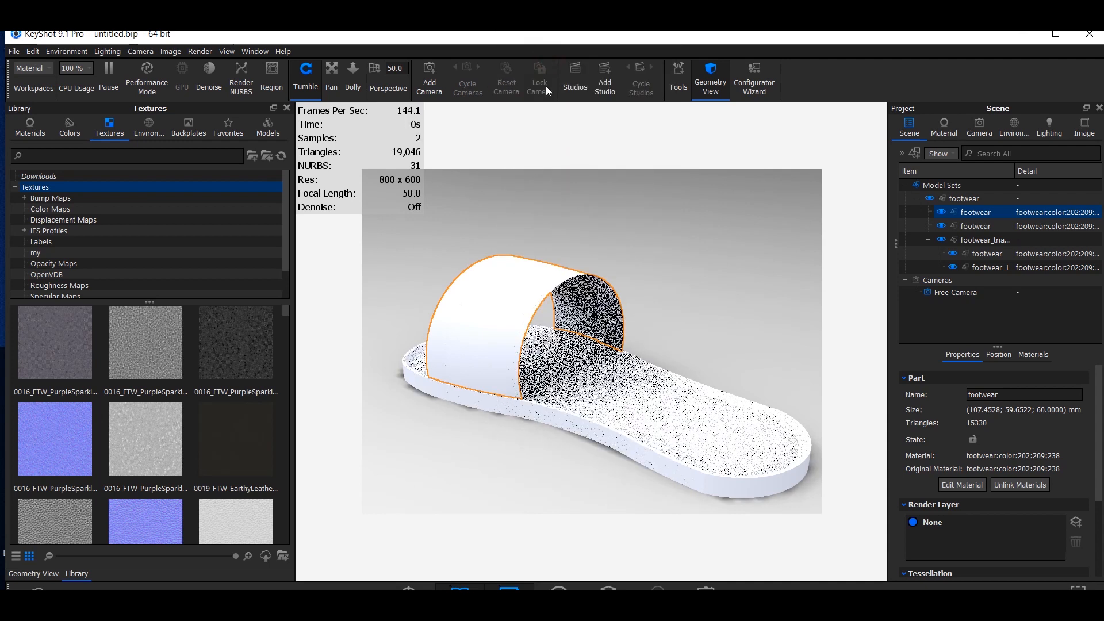
pyautogui.click(688, 240)
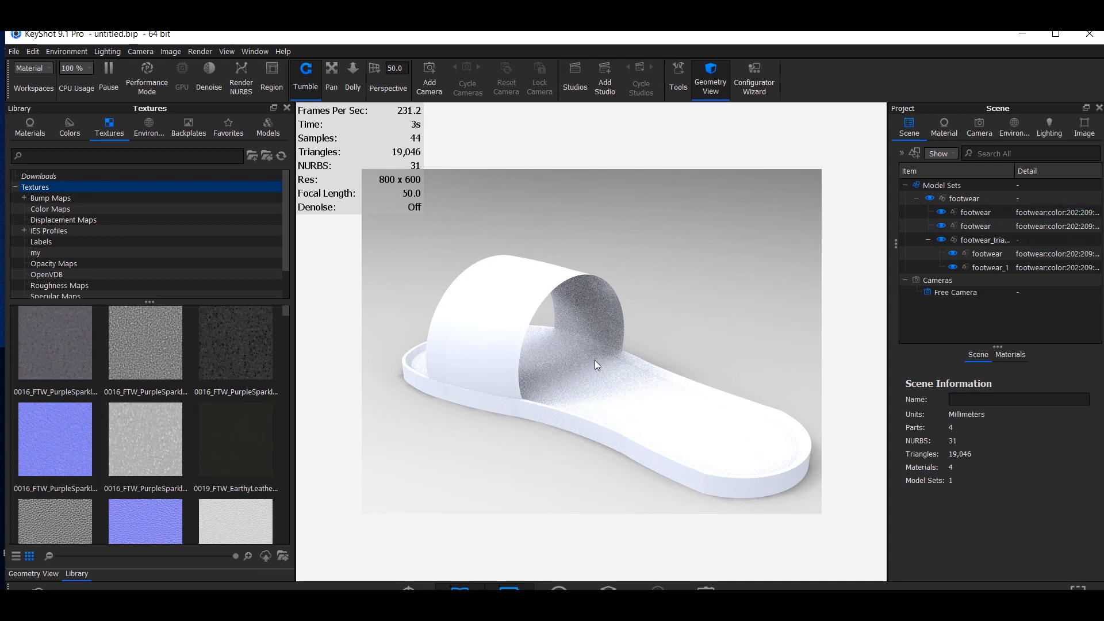
# - Open the strap material in the Material Graph and change its Diffuse surface type to Plastic
pyautogui.doubleClick(493, 313)
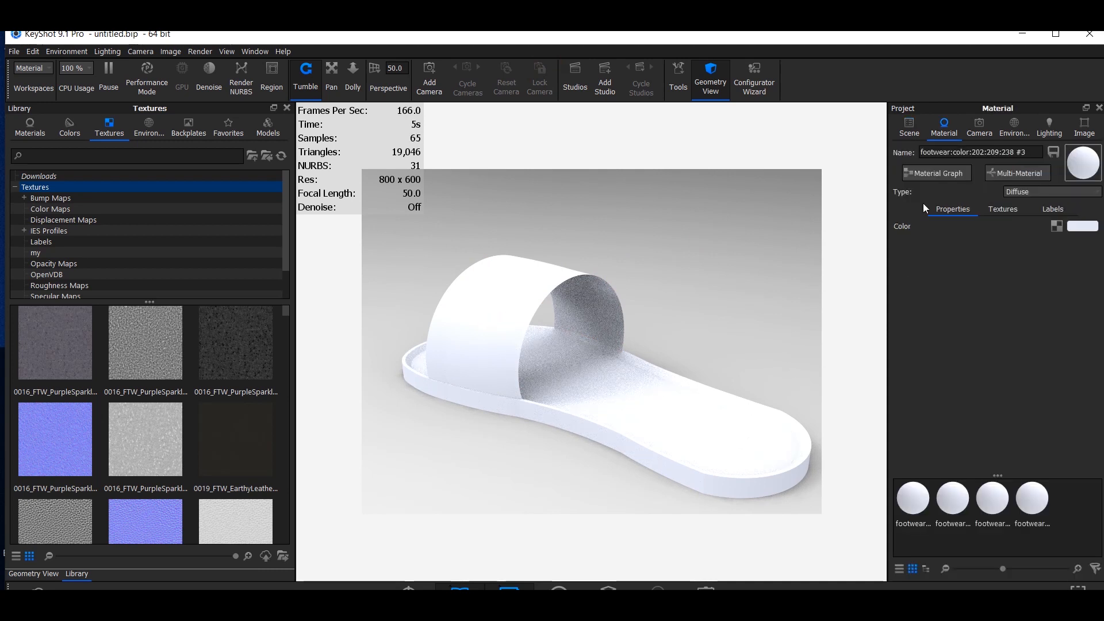
pyautogui.click(924, 173)
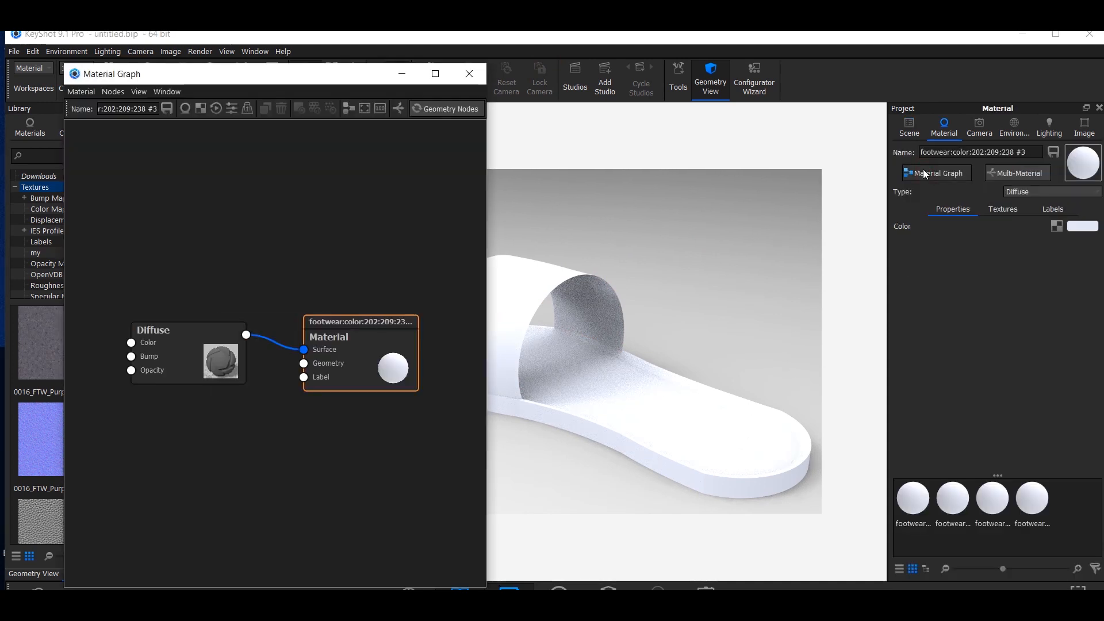
pyautogui.doubleClick(202, 347)
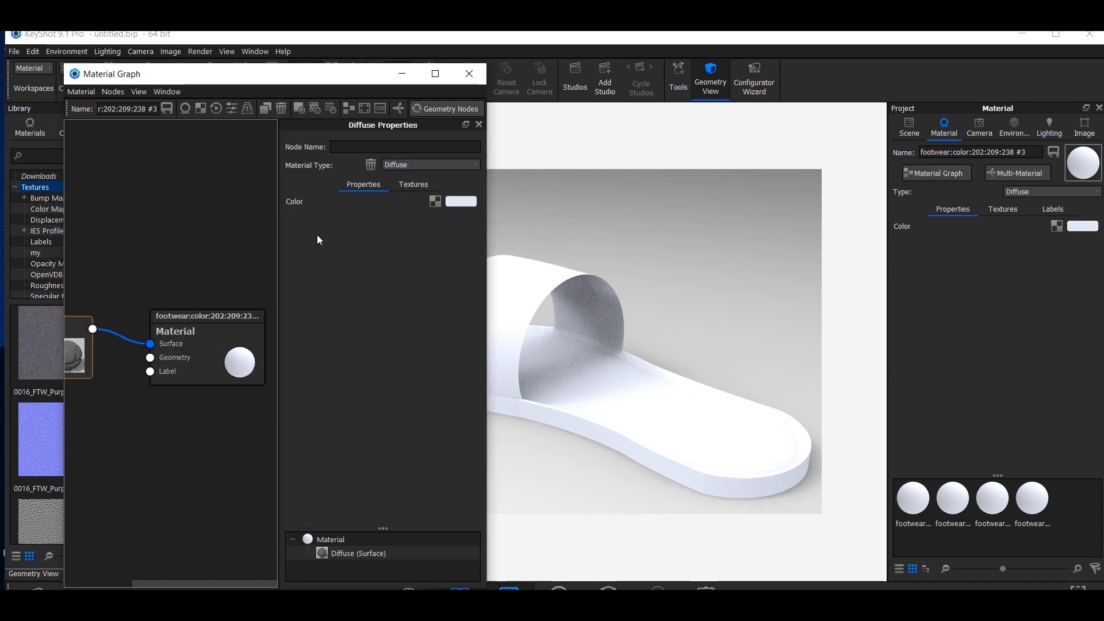
pyautogui.click(418, 165)
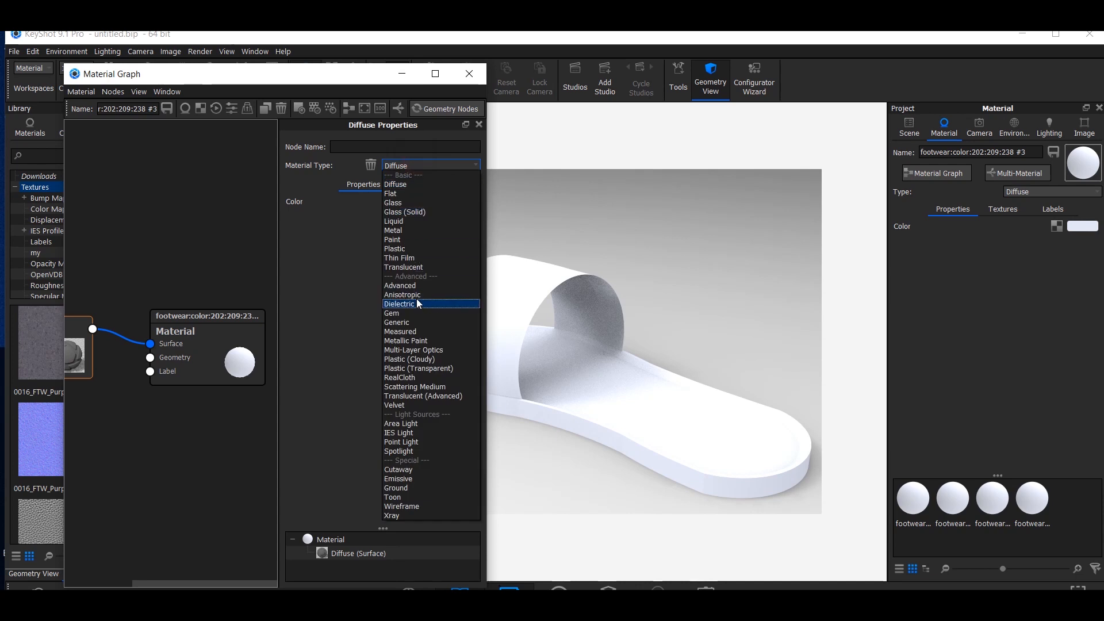
pyautogui.click(415, 249)
# - Set the strap plastic's diffuse colour to black (#000000) and its specular colour to dark grey (#555555)
pyautogui.scroll(-3, 240, 360)
pyautogui.click(296, 203)
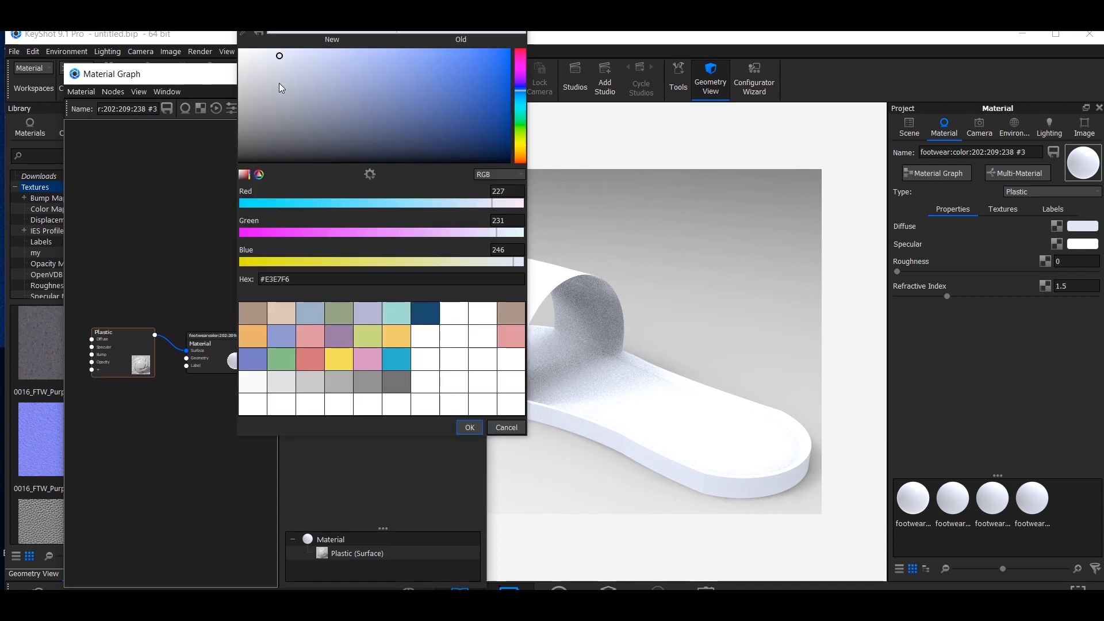
pyautogui.moveTo(264, 56); pyautogui.dragTo(175, 226)
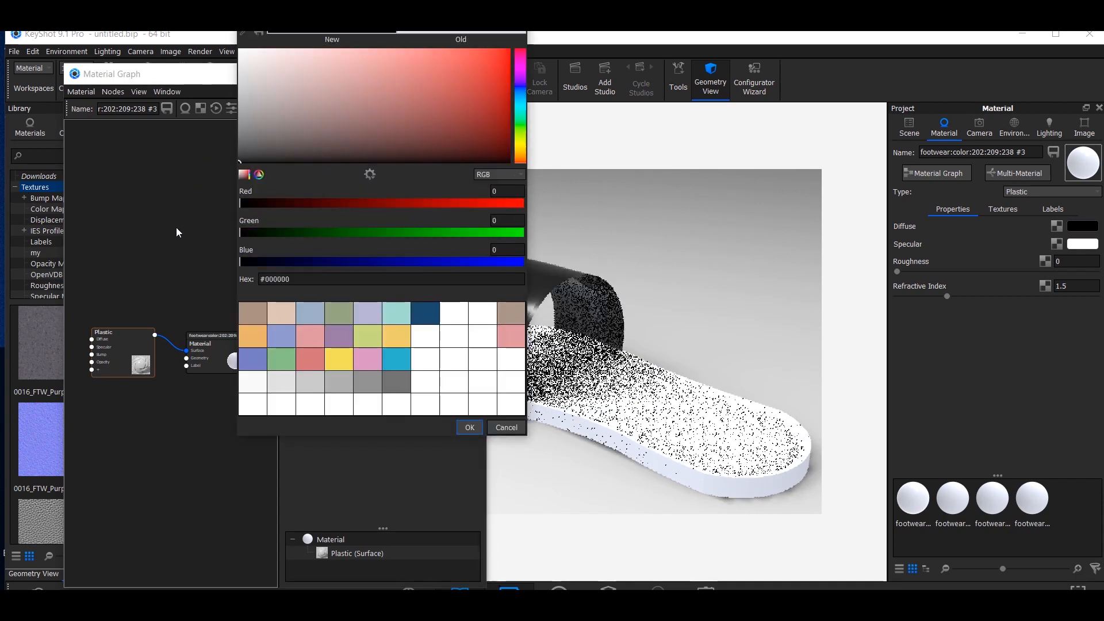
pyautogui.click(469, 427)
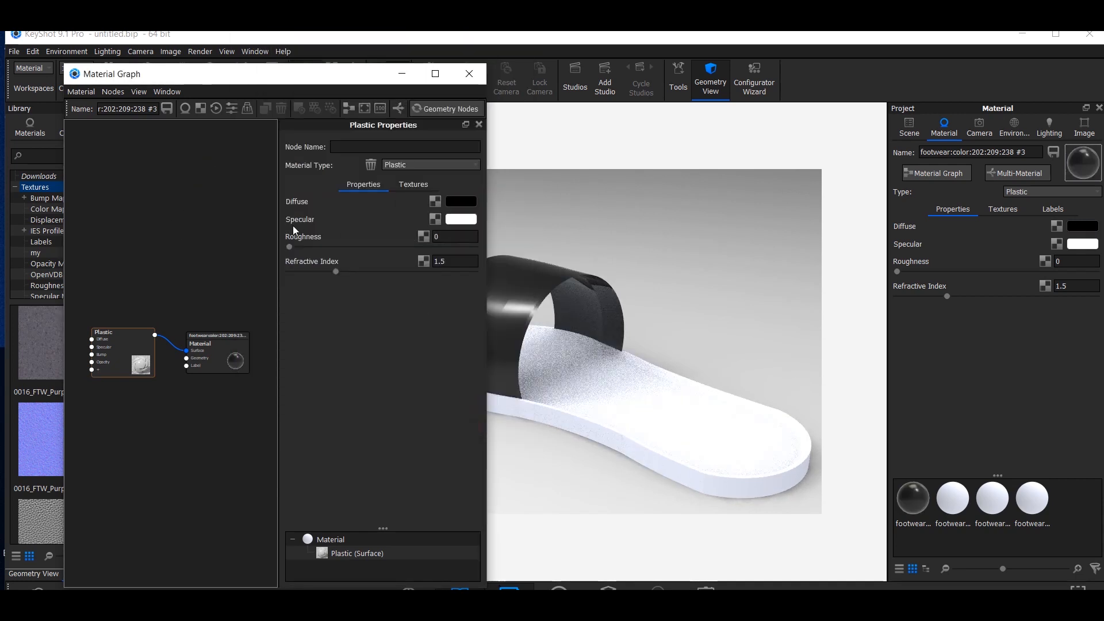
pyautogui.click(460, 219)
pyautogui.moveTo(337, 145); pyautogui.dragTo(229, 154)
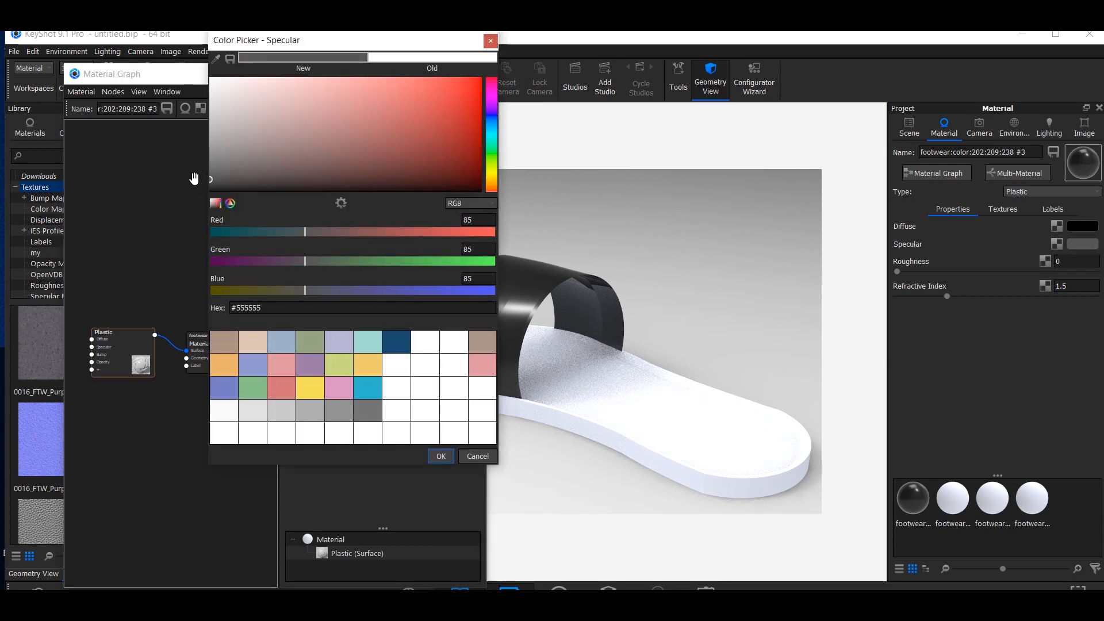
pyautogui.click(438, 454)
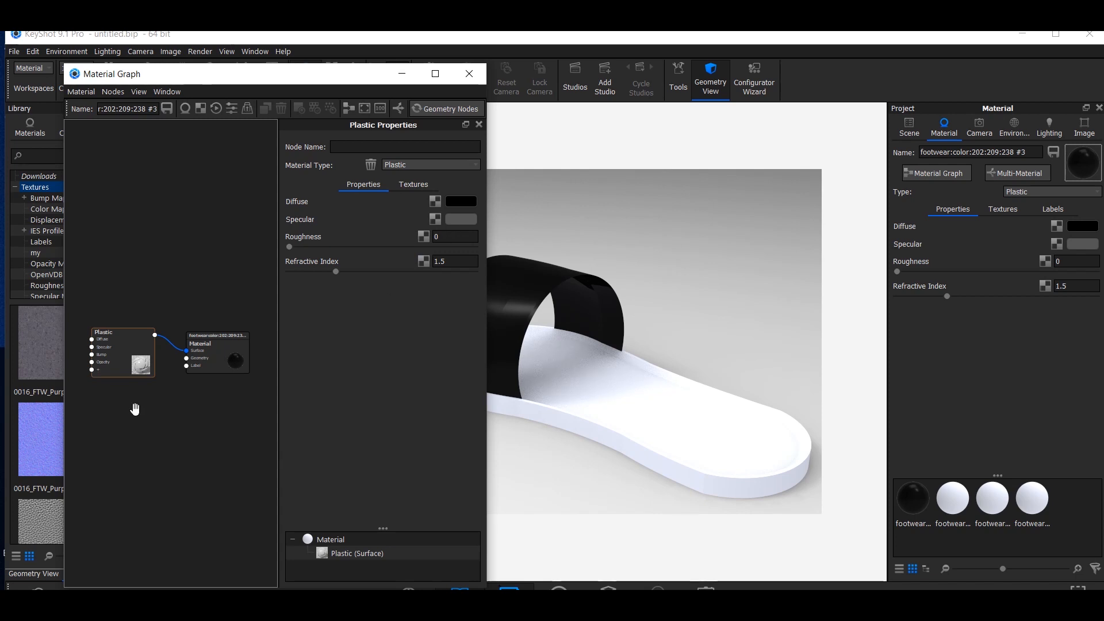
# - Add a Fuzz geometry node below the Plastic node in the graph and open its properties
pyautogui.scroll(-1, 140, 428)
pyautogui.rightClick(143, 431)
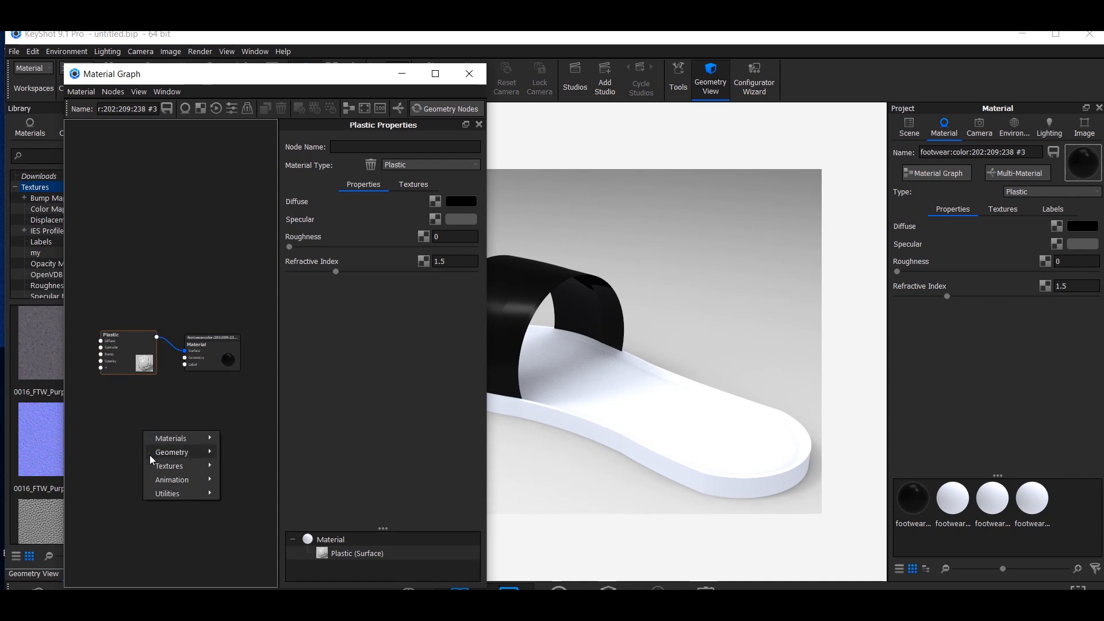
pyautogui.moveTo(153, 454)
pyautogui.click(246, 494)
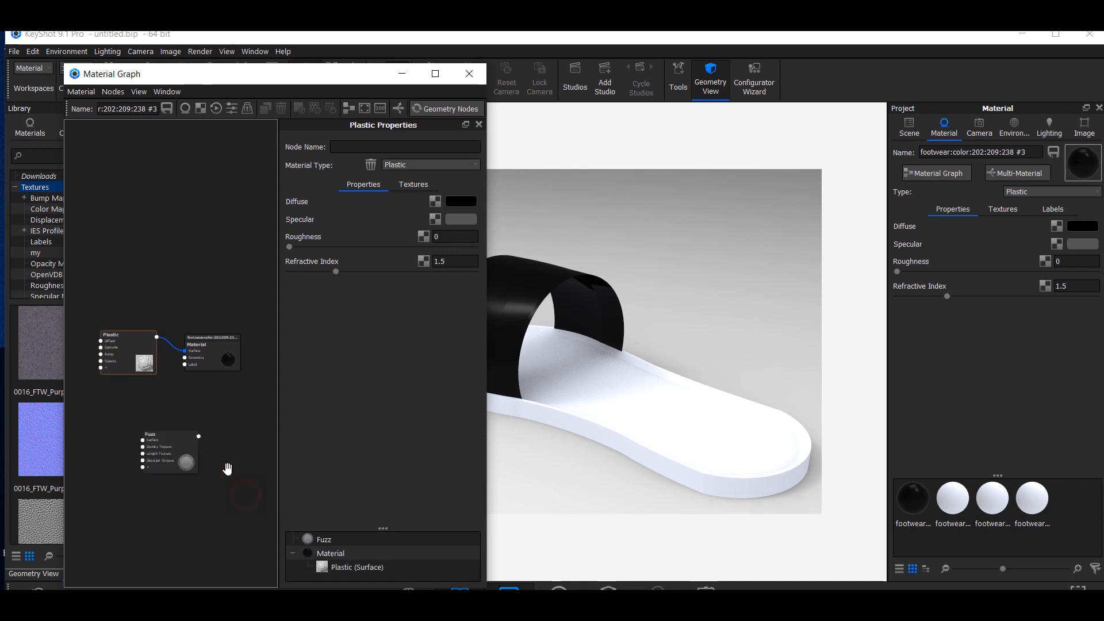
pyautogui.moveTo(178, 455); pyautogui.dragTo(162, 435)
pyautogui.click(162, 436)
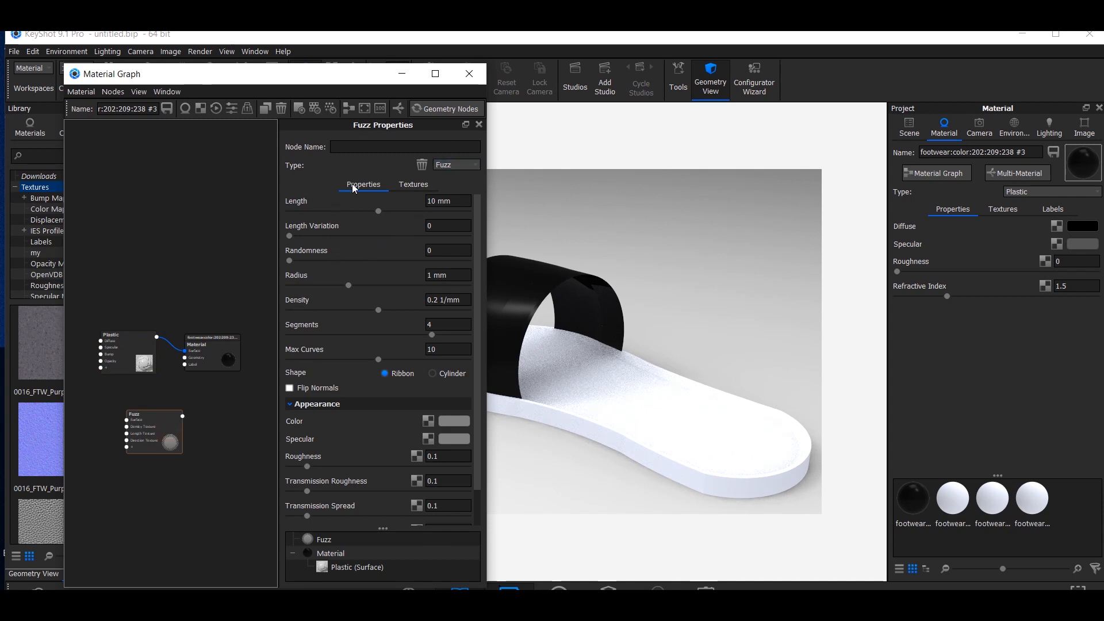
# - Set the fuzz length to 17 mm, length variation to 0.5 and randomness to 0.73
pyautogui.click(433, 200)
pyautogui.press('BackSpace')
pyautogui.press('BackSpace')
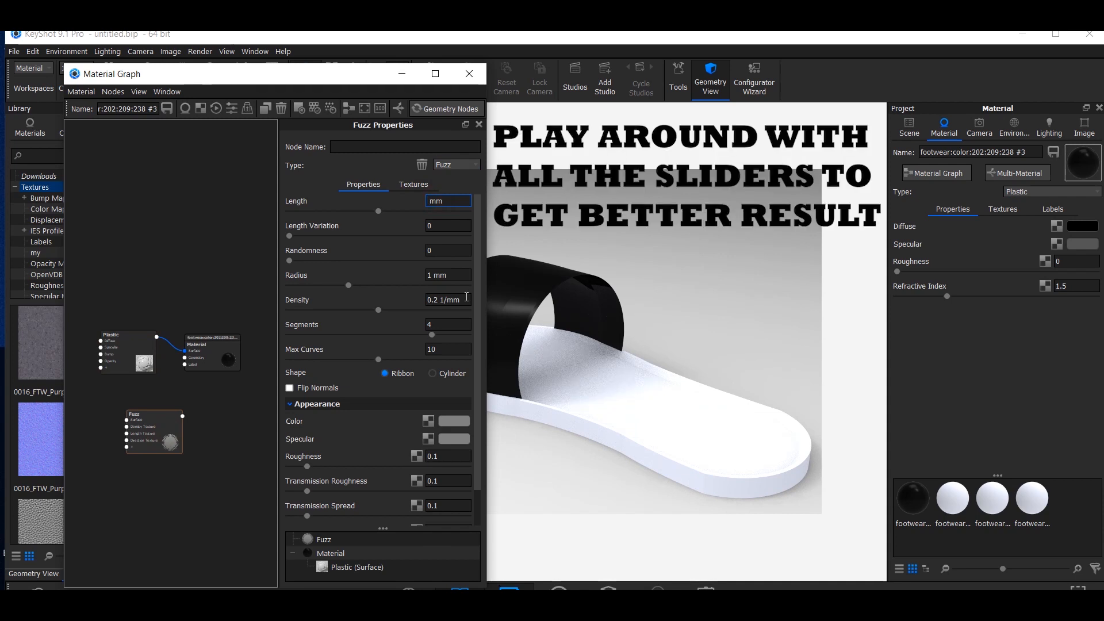
pyautogui.write('17')
pyautogui.click(444, 226)
pyautogui.press('BackSpace')
pyautogui.write('0.5')
pyautogui.click(449, 247)
pyautogui.write('.73')
# - Set the fuzz radius to 0.001 mm and the density to 4 1/mm
pyautogui.click(443, 277)
pyautogui.press('BackSpace')
pyautogui.write('0.001')
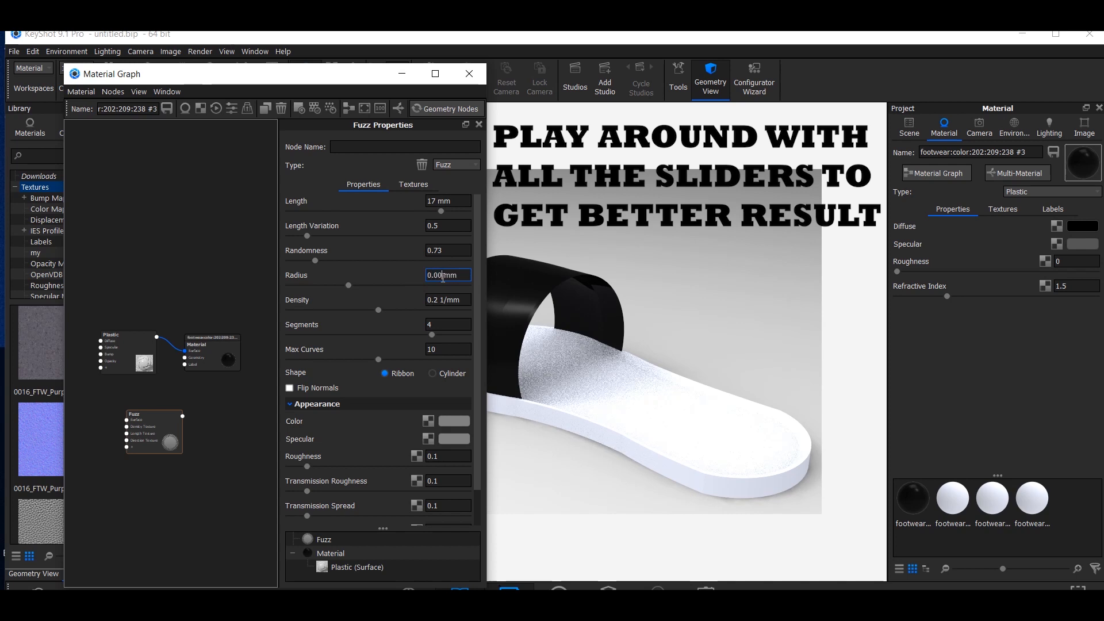
pyautogui.click(440, 299)
pyautogui.press('BackSpace')
pyautogui.press('BackSpace')
pyautogui.press('BackSpace')
pyautogui.write('4')
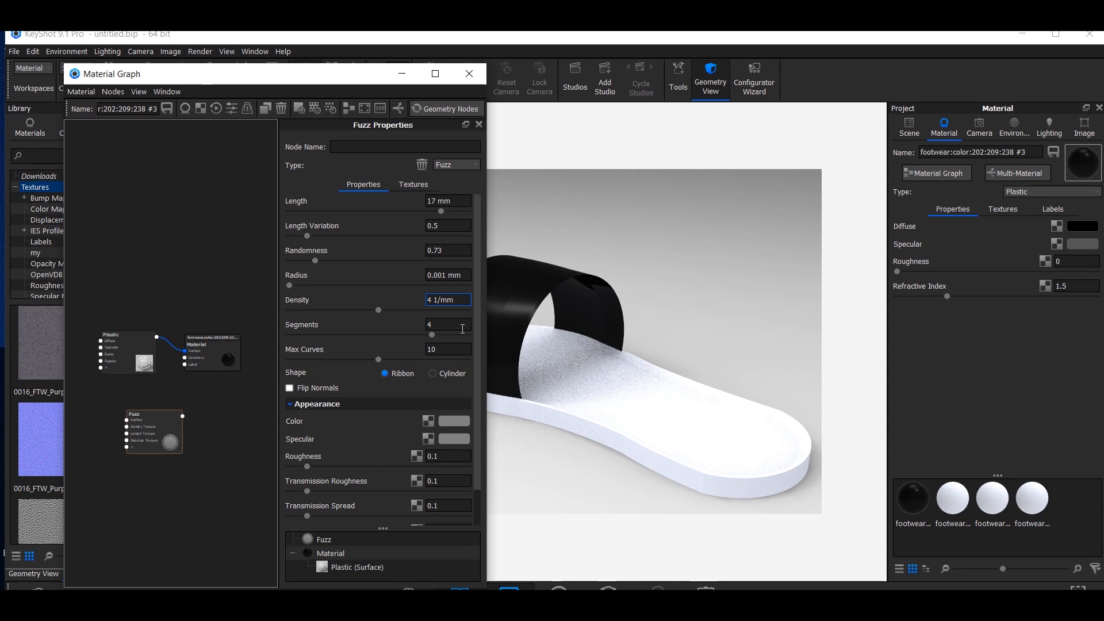
# - Set the fuzz segments to 4.735 and its strand shape to Cylinder
pyautogui.click(434, 324)
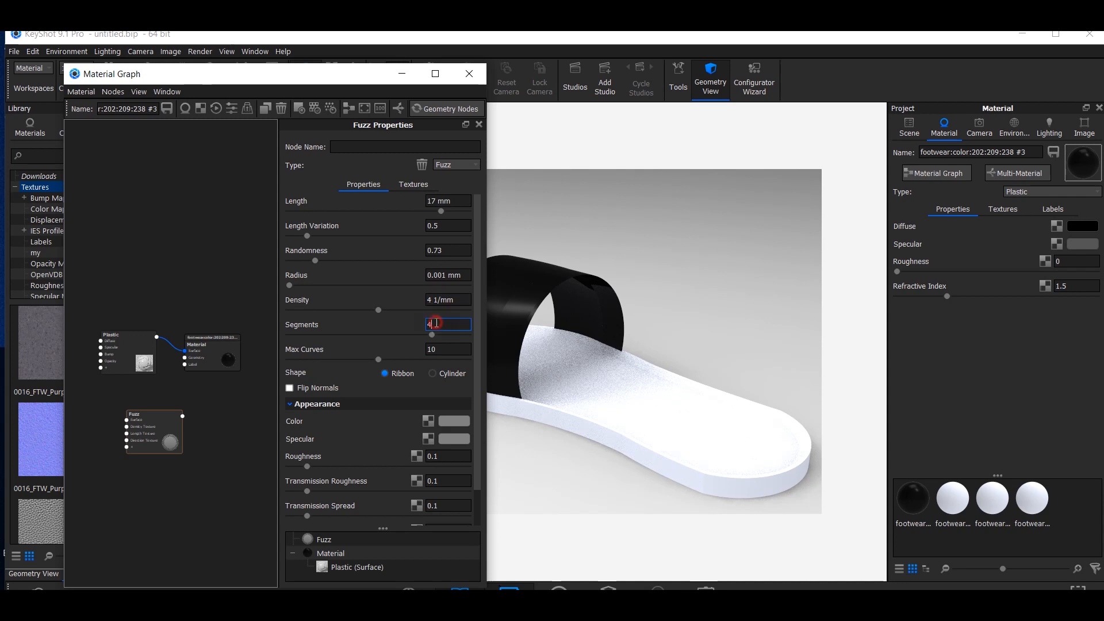
pyautogui.press('BackSpace')
pyautogui.write('4.235')
pyautogui.click(432, 373)
# - Connect the Fuzz node to the material's Geometry input and generate the fur with Flip Normals enabled
pyautogui.moveTo(152, 437); pyautogui.dragTo(187, 357)
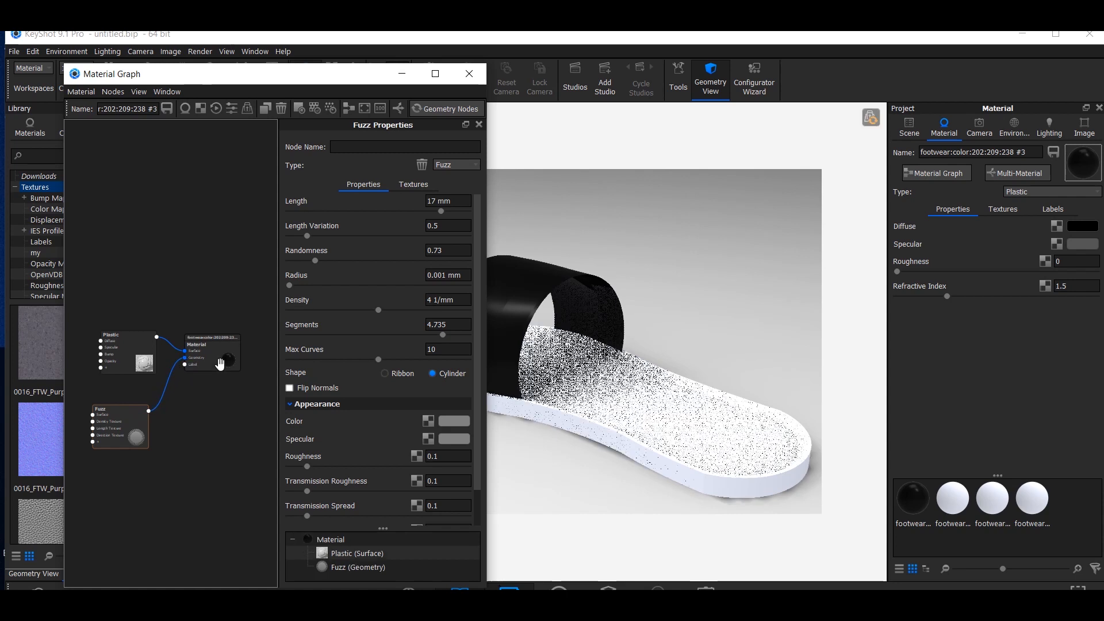
pyautogui.click(426, 105)
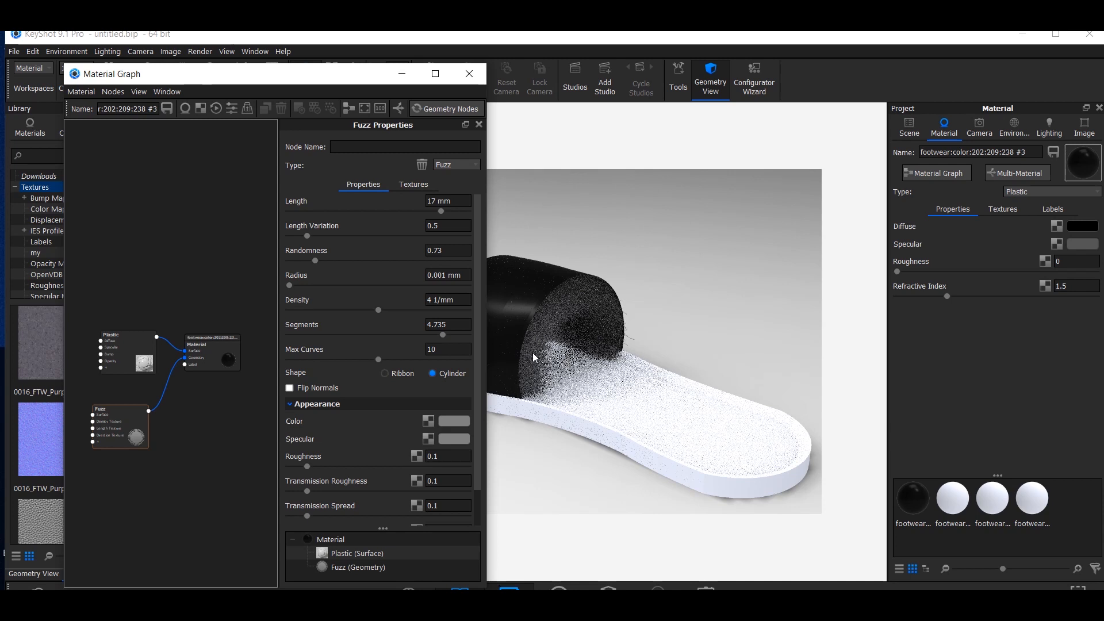
pyautogui.click(289, 388)
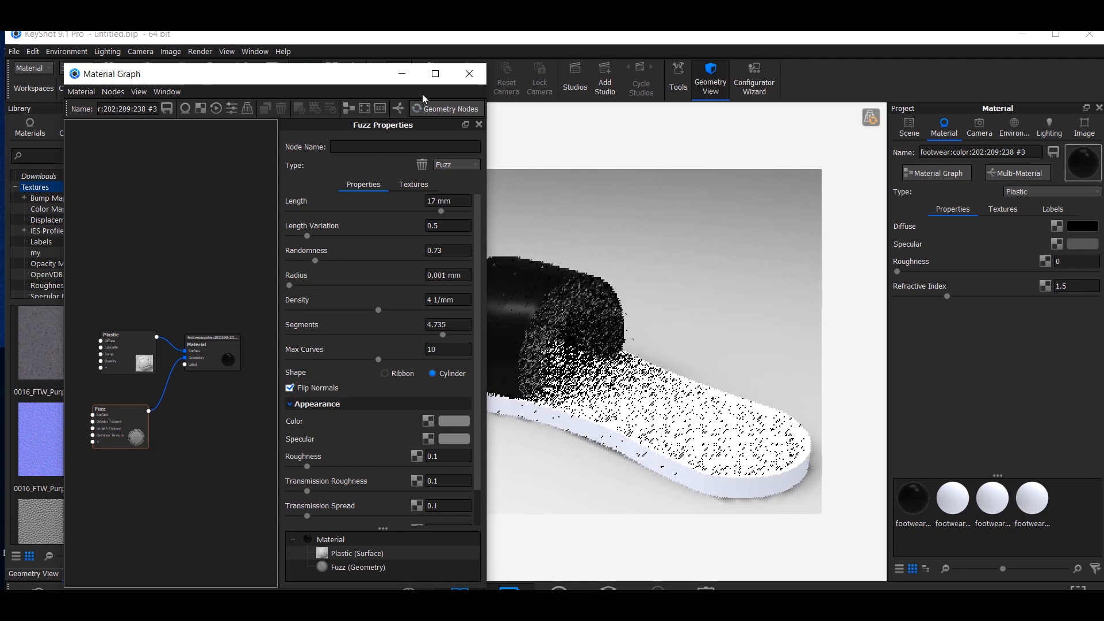
pyautogui.click(433, 106)
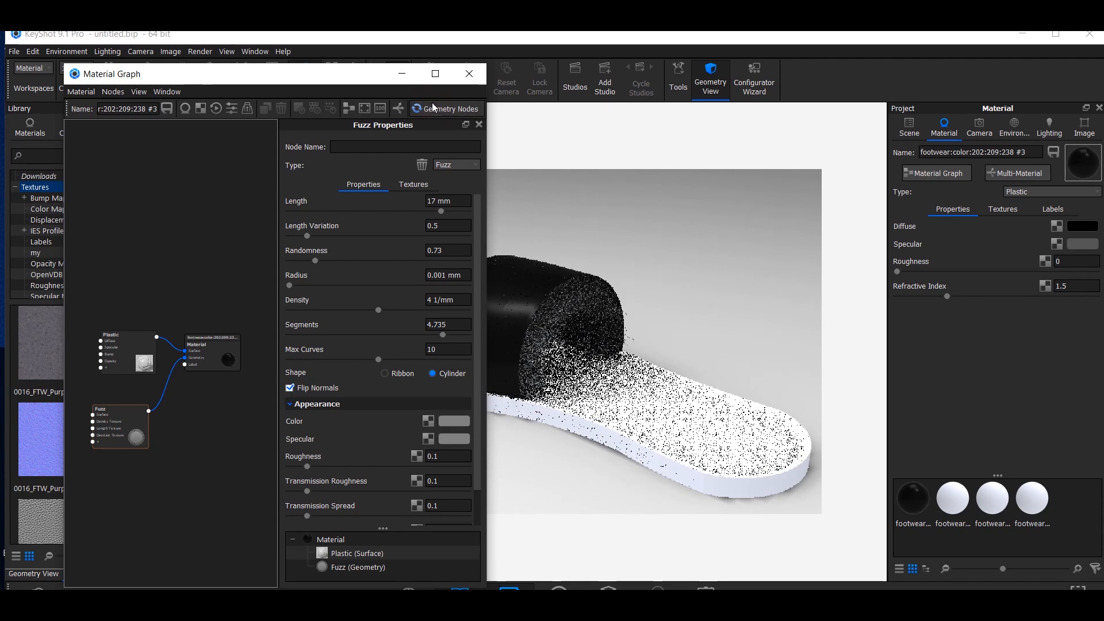
# - Add a second Plastic material node to the graph and place the Fuzz node beside it
pyautogui.click(606, 422)
pyautogui.moveTo(392, 83); pyautogui.dragTo(1023, 117)
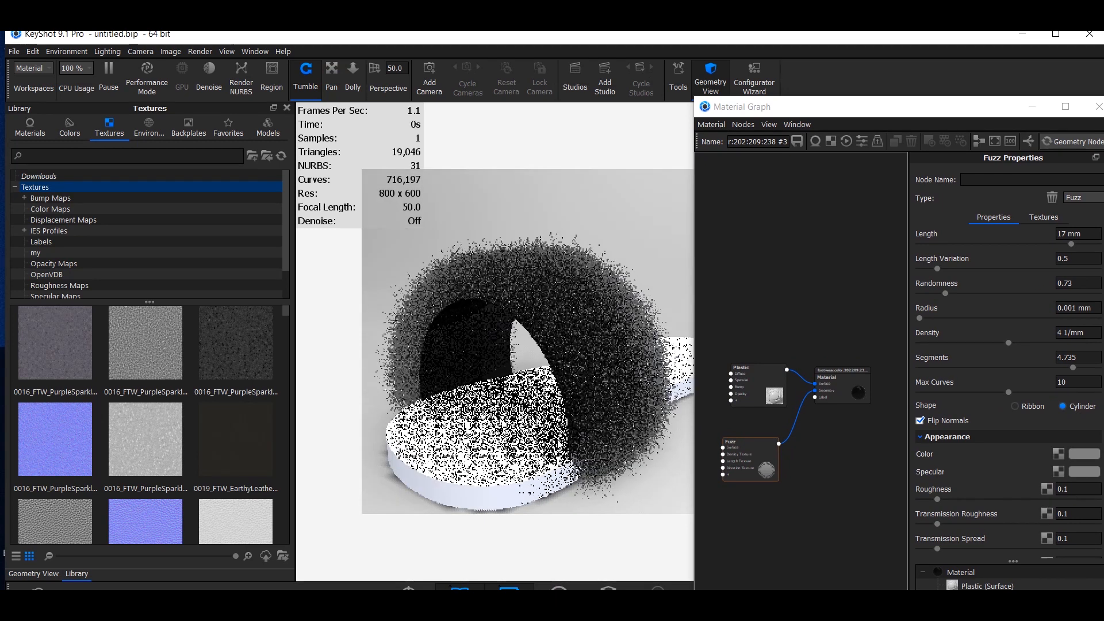
pyautogui.scroll(2, 556, 441)
pyautogui.moveTo(557, 443); pyautogui.dragTo(489, 389)
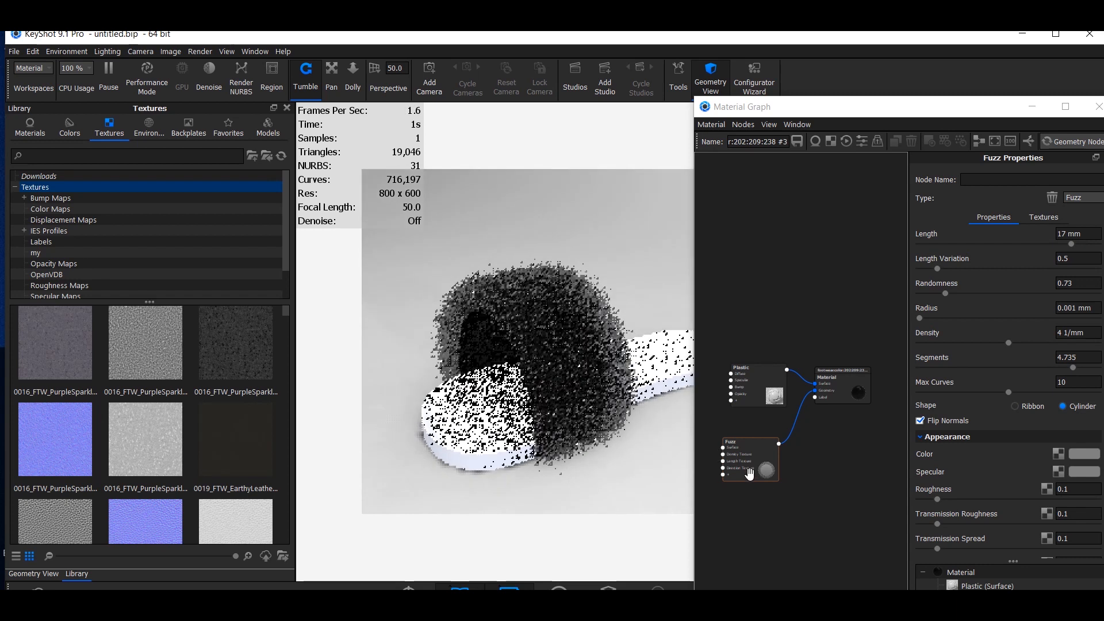
pyautogui.scroll(-2, 747, 468)
pyautogui.rightClick(740, 452)
pyautogui.moveTo(752, 478)
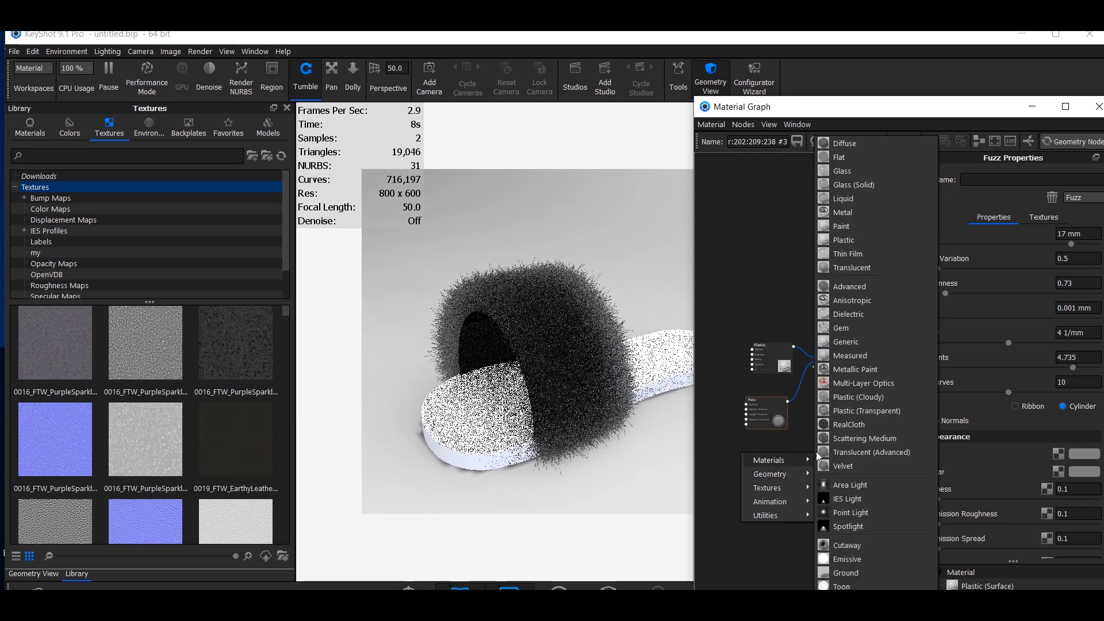
pyautogui.click(845, 240)
pyautogui.moveTo(777, 416); pyautogui.dragTo(846, 442)
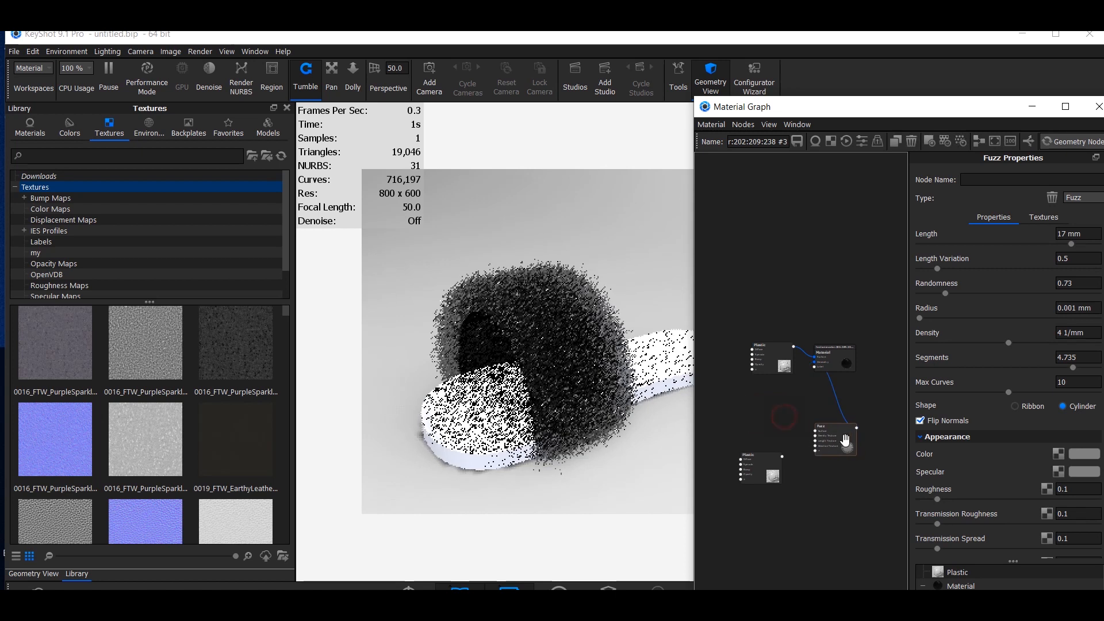
pyautogui.scroll(-3, 819, 447)
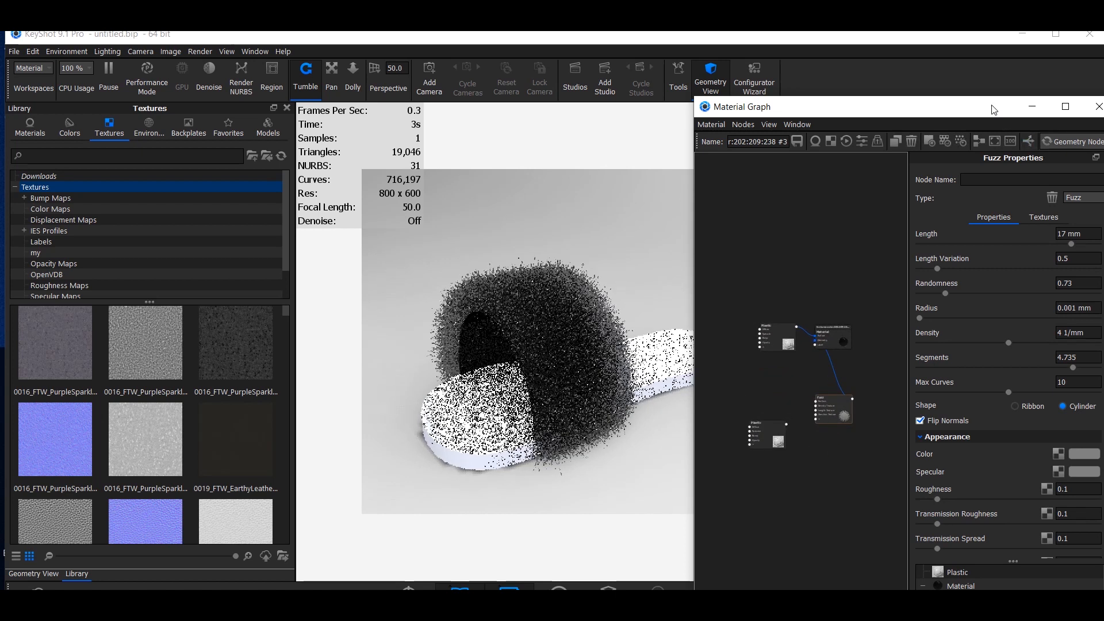
# - Connect the second Plastic node to the Fuzz node's Surface input and open that Plastic node's properties
pyautogui.moveTo(994, 108); pyautogui.dragTo(921, 105)
pyautogui.click(1035, 154)
pyautogui.scroll(-2, 779, 459)
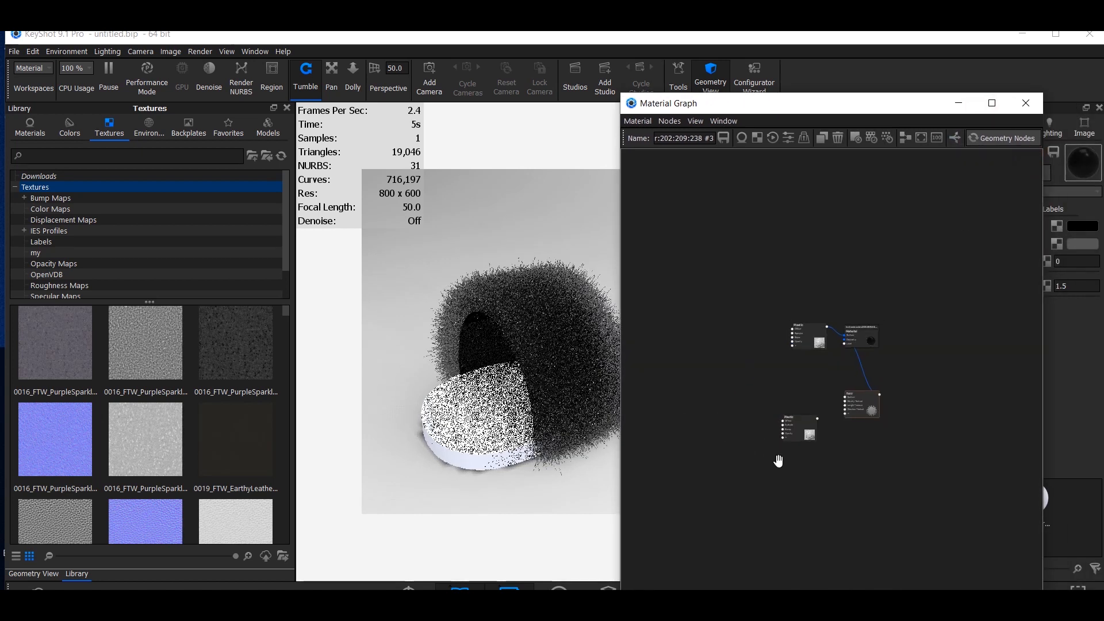
pyautogui.scroll(4, 790, 444)
pyautogui.scroll(5, 791, 445)
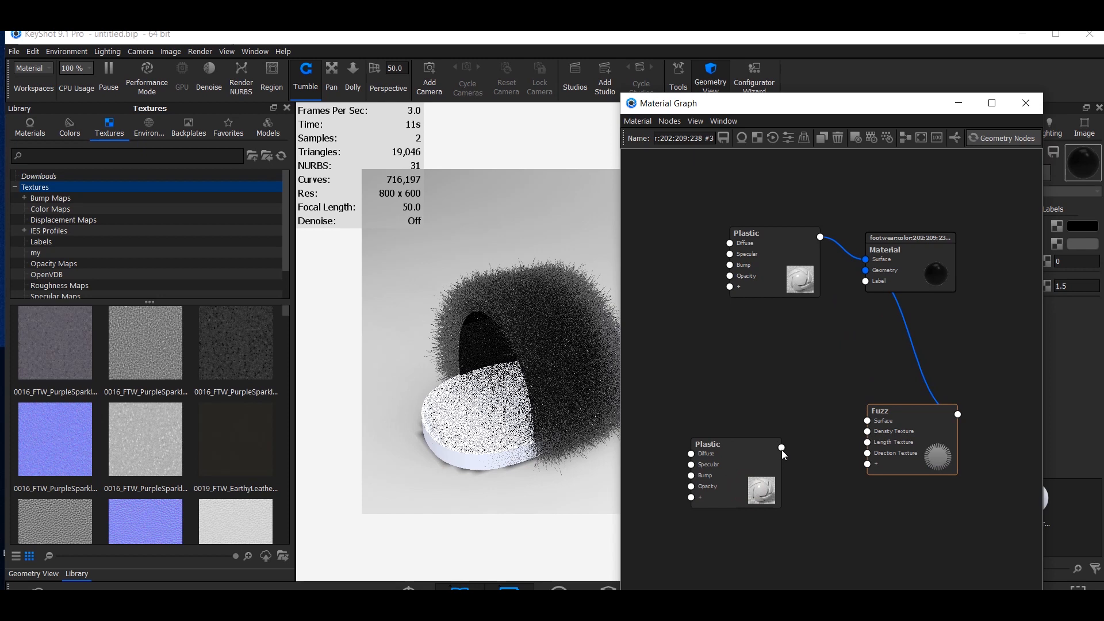
pyautogui.moveTo(804, 454); pyautogui.dragTo(871, 425)
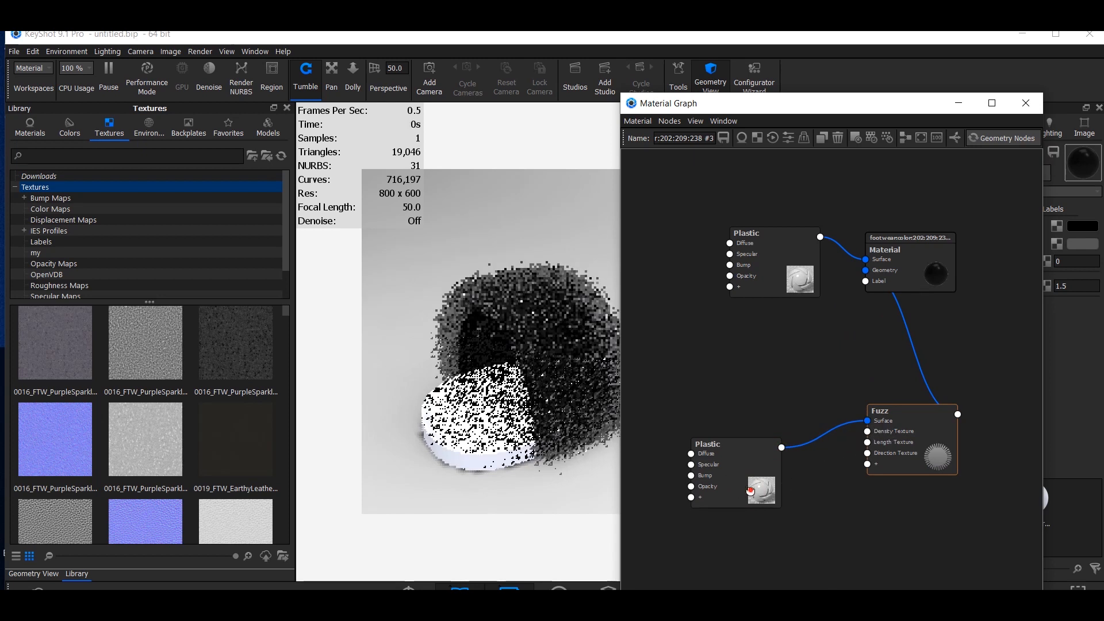
pyautogui.moveTo(740, 489); pyautogui.dragTo(760, 493)
pyautogui.doubleClick(760, 493)
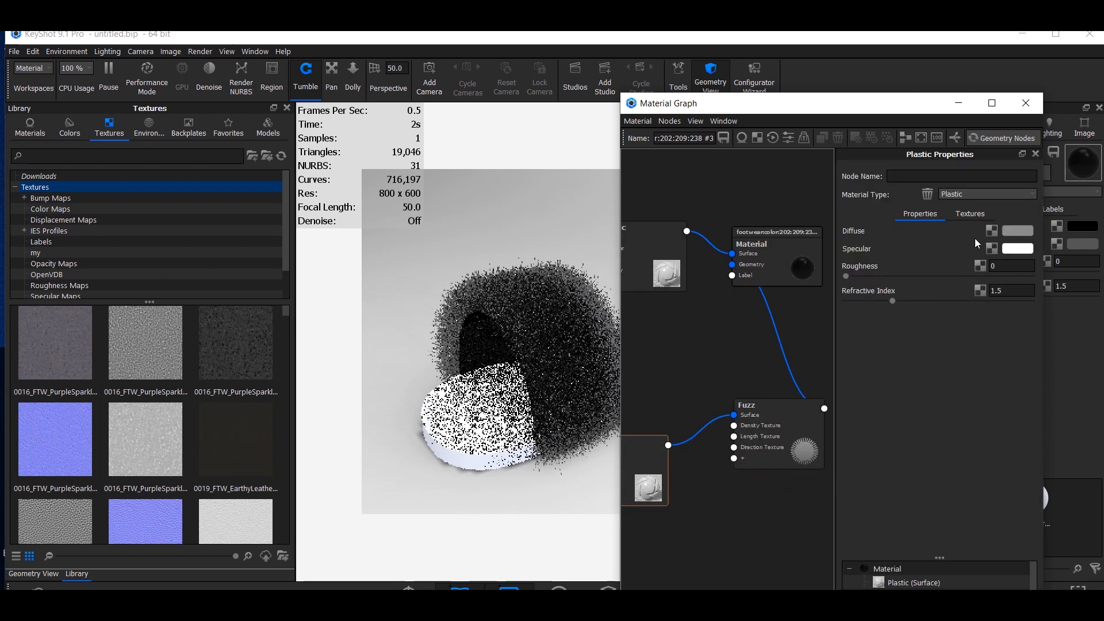
# - Add a Color Gradient texture node below the fuzz's Plastic node and open its properties
pyautogui.scroll(-3, 738, 444)
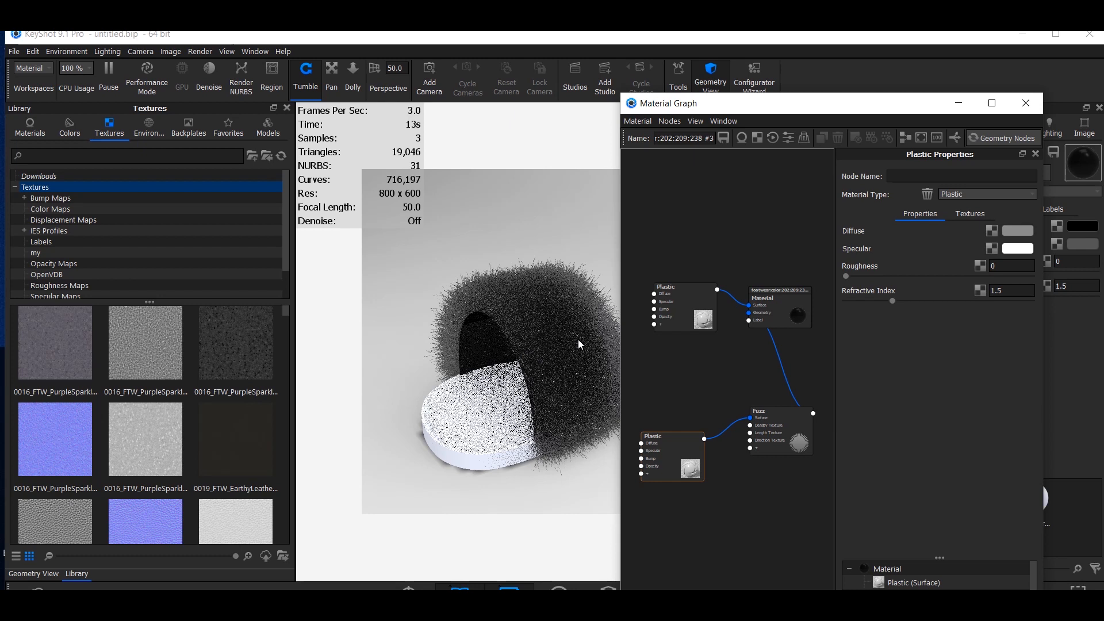
pyautogui.scroll(-2, 671, 486)
pyautogui.rightClick(671, 486)
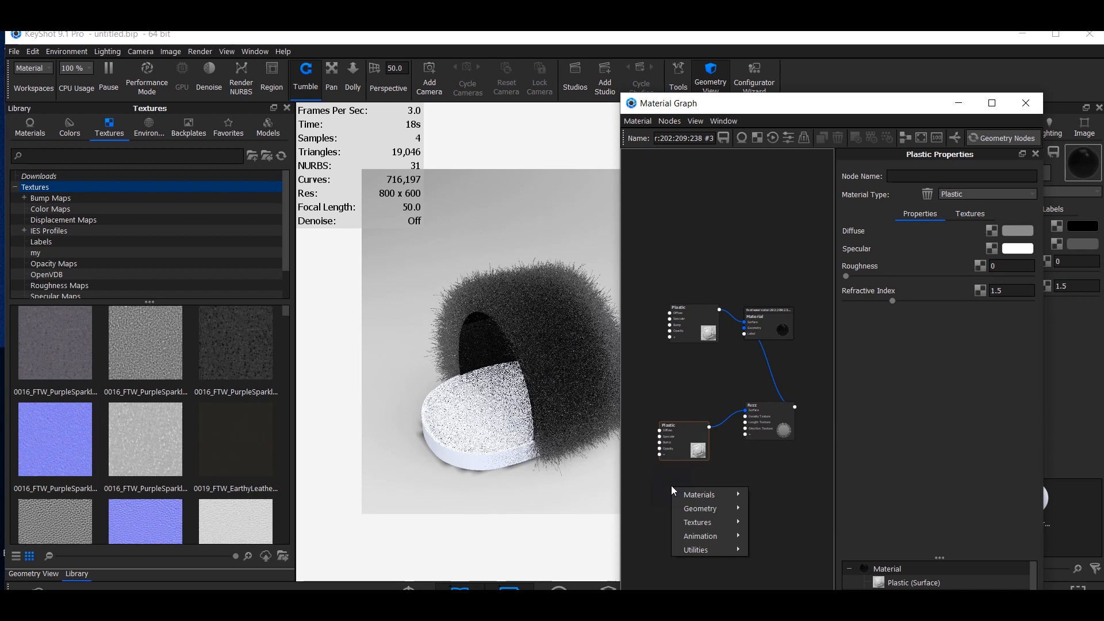
pyautogui.moveTo(715, 520)
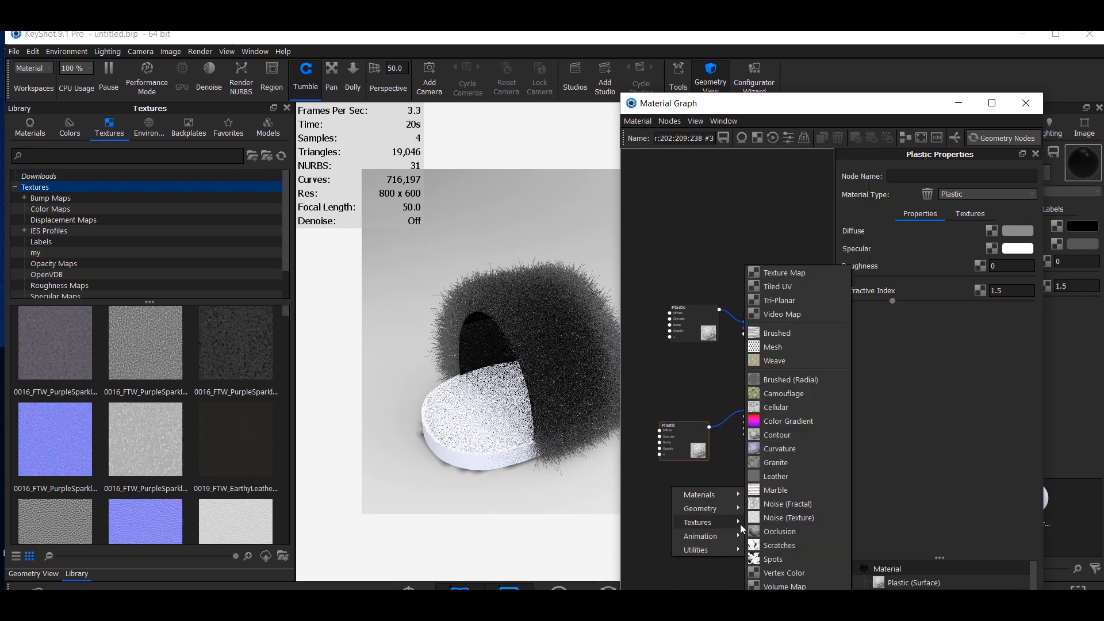
pyautogui.click(772, 419)
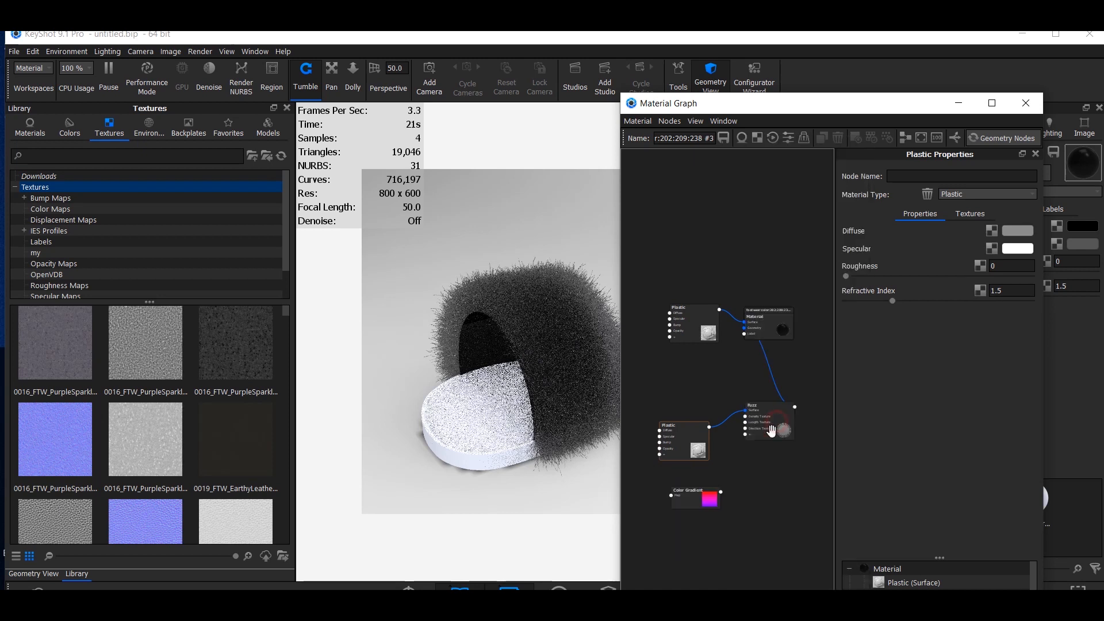
pyautogui.click(712, 498)
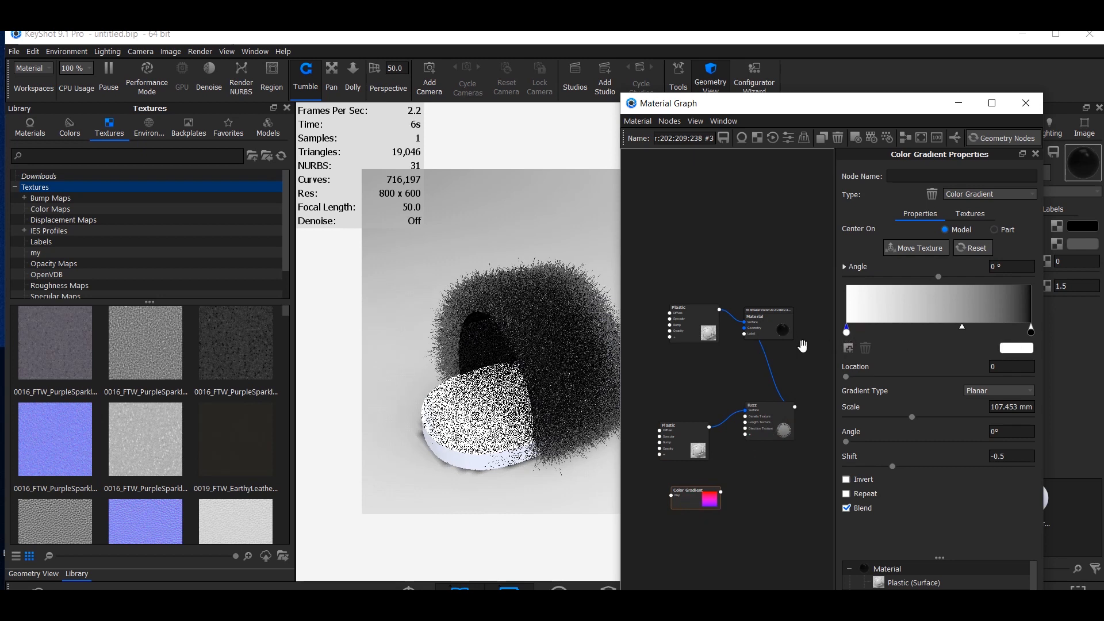
# - Set the color gradient's start stop to the pink color #DE979F
pyautogui.moveTo(850, 337); pyautogui.dragTo(846, 337)
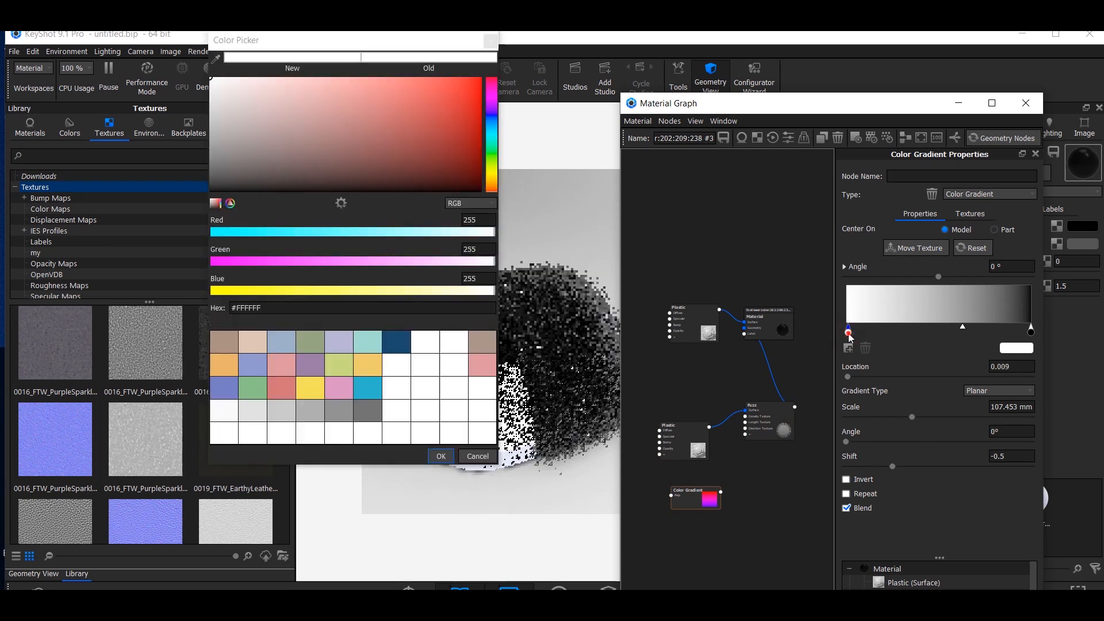
pyautogui.moveTo(369, 45); pyautogui.dragTo(370, 62)
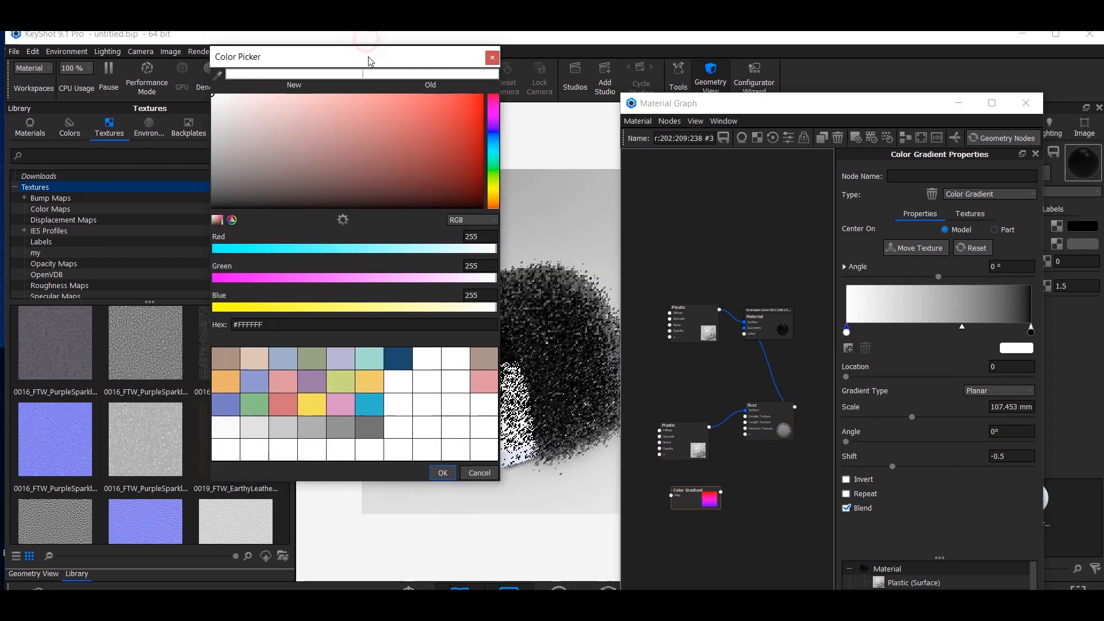
pyautogui.click(486, 387)
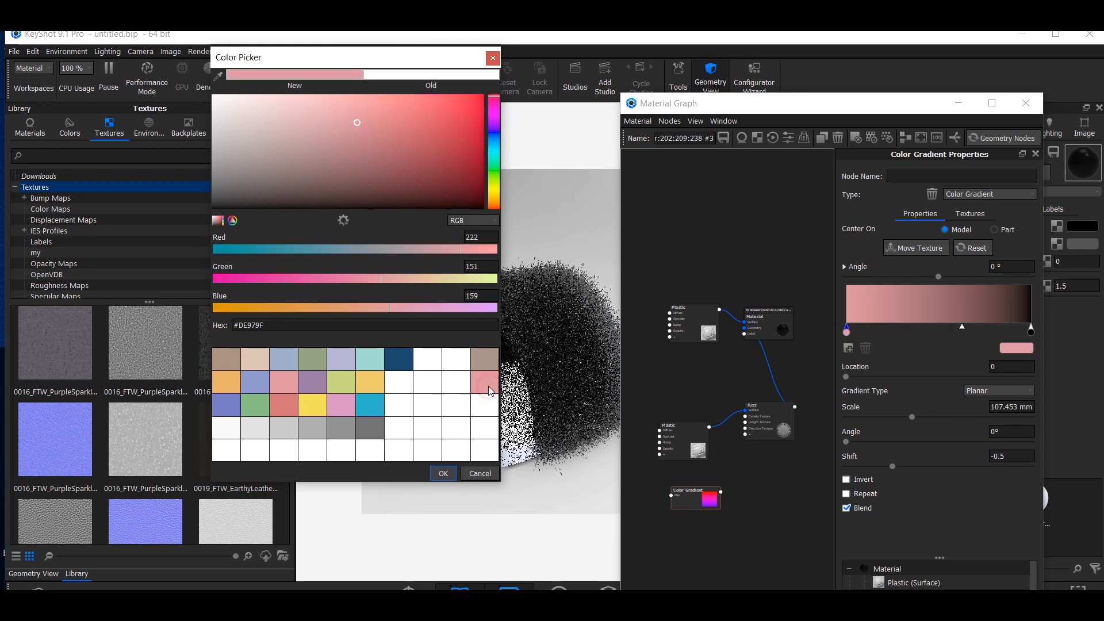
pyautogui.click(470, 222)
pyautogui.click(466, 230)
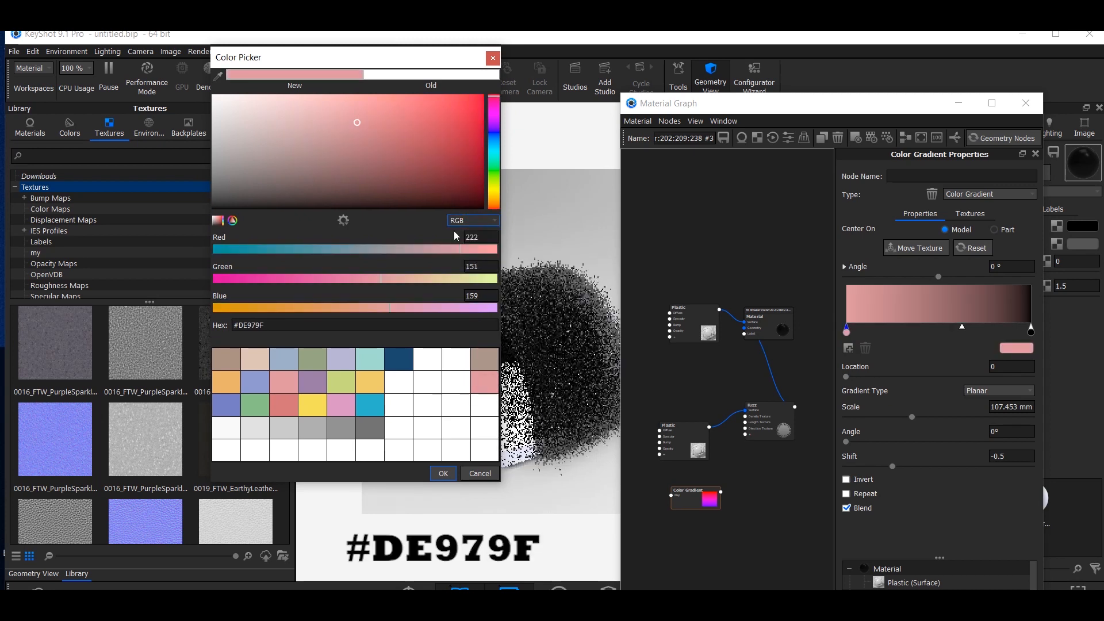
pyautogui.moveTo(268, 324); pyautogui.dragTo(238, 324)
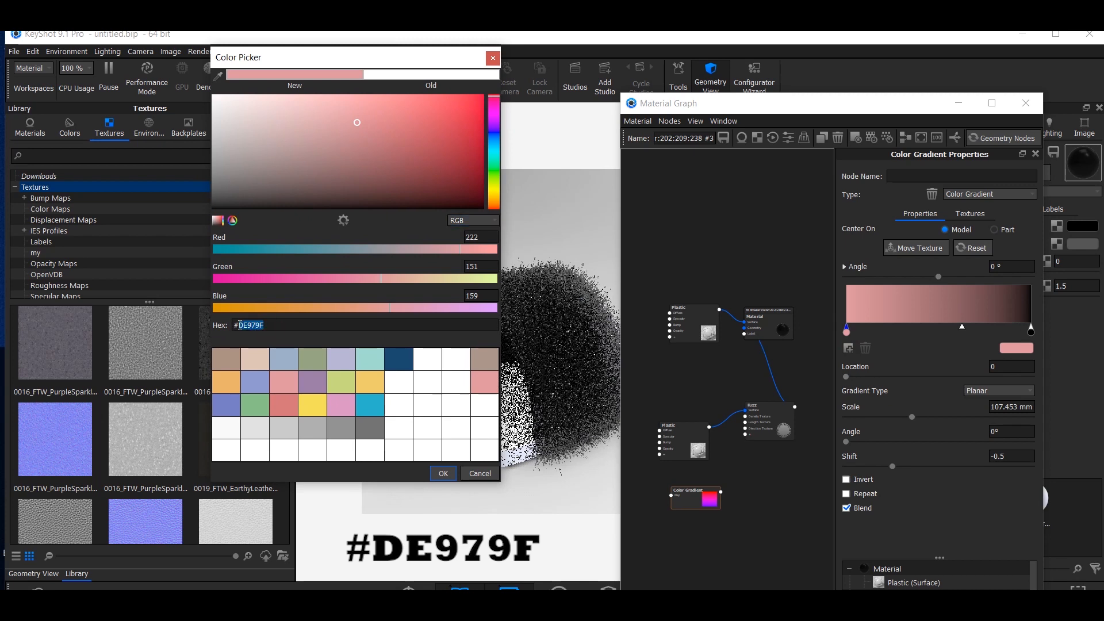
pyautogui.click(290, 320)
pyautogui.click(444, 473)
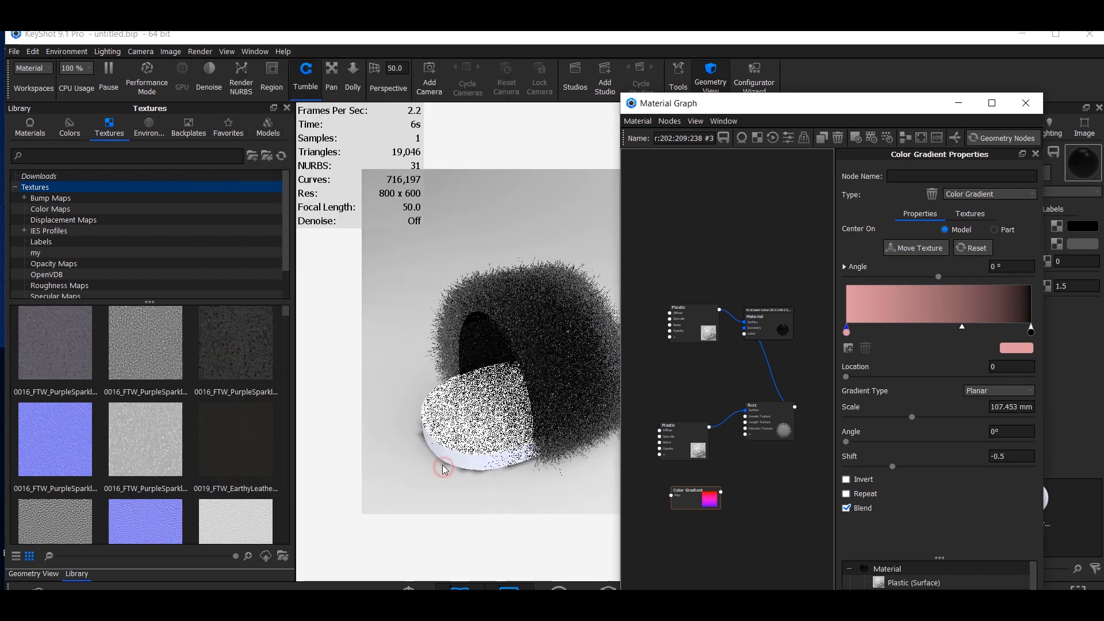
# - Set the color gradient's end stop to the brown color #AB968C
pyautogui.click(1032, 333)
pyautogui.click(1023, 348)
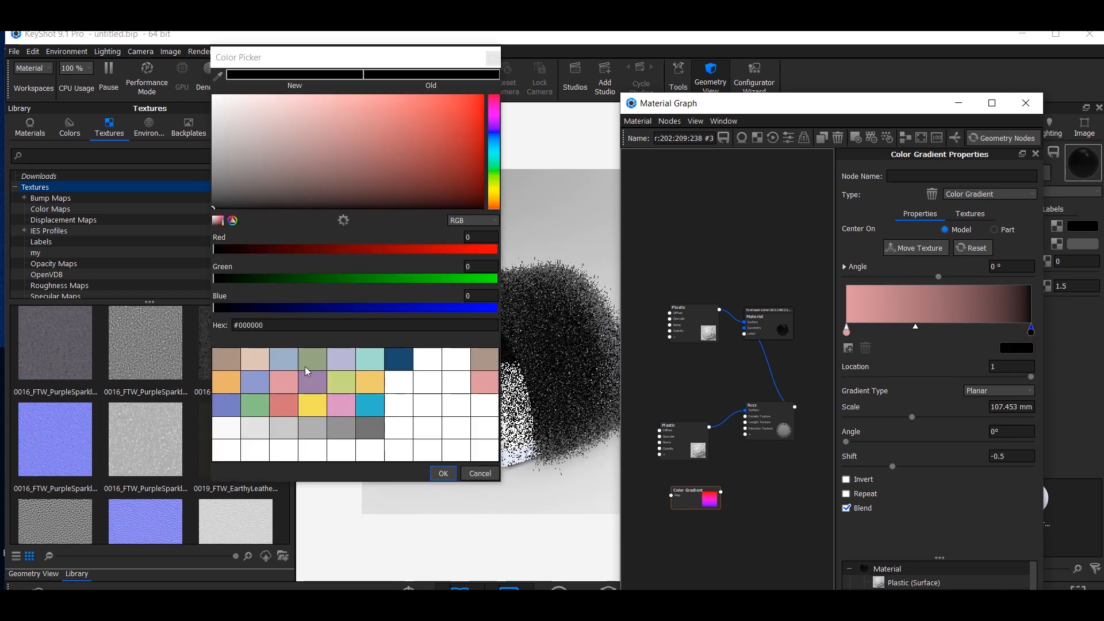
pyautogui.click(484, 359)
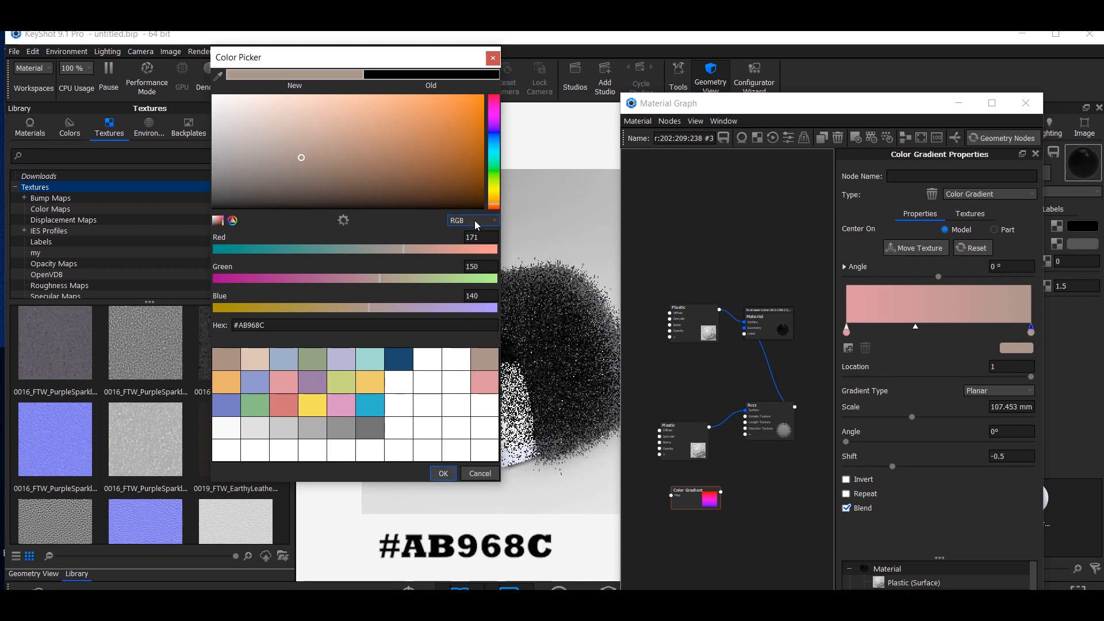
pyautogui.click(262, 325)
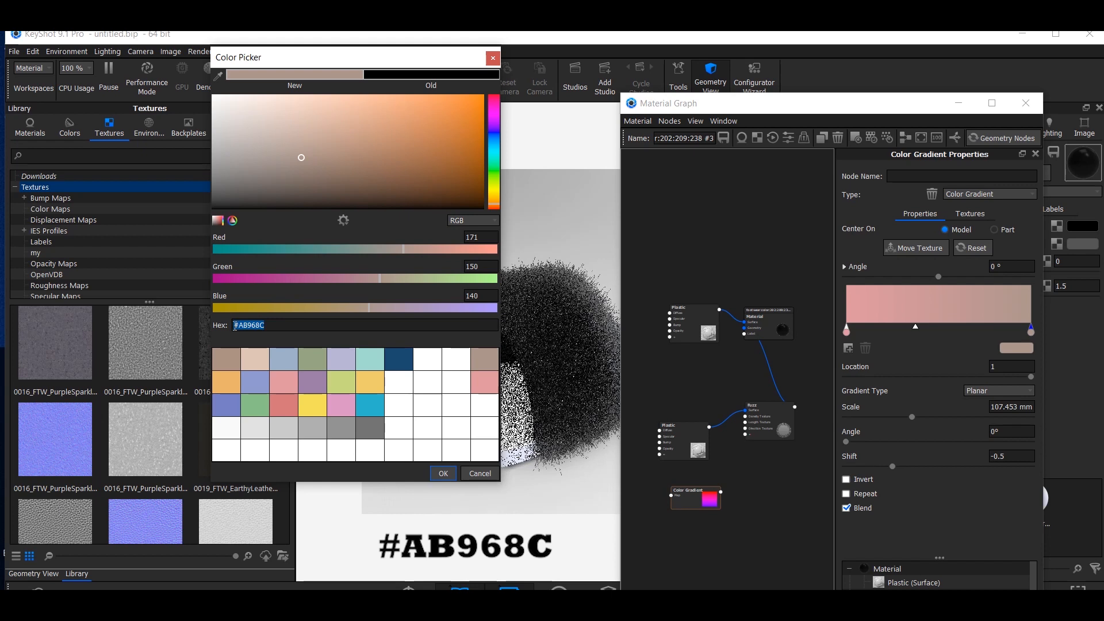
pyautogui.click(443, 474)
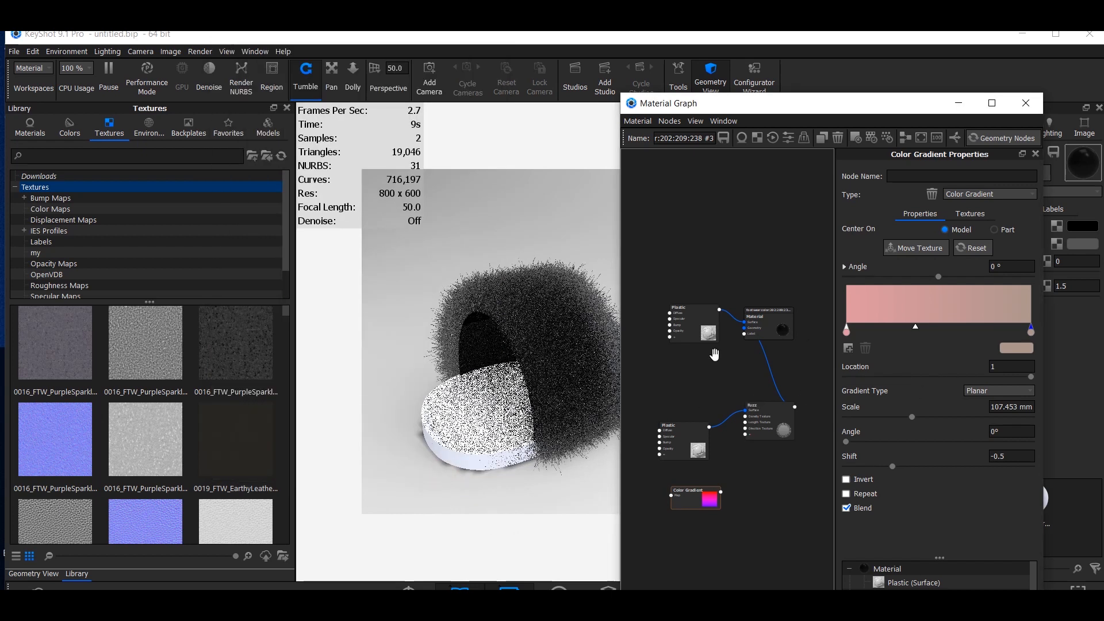
# - Place the Color Gradient node beside the fuzz's Plastic node and preview the gradient on the strap
pyautogui.moveTo(694, 499); pyautogui.dragTo(685, 500)
pyautogui.moveTo(685, 500); pyautogui.dragTo(661, 486)
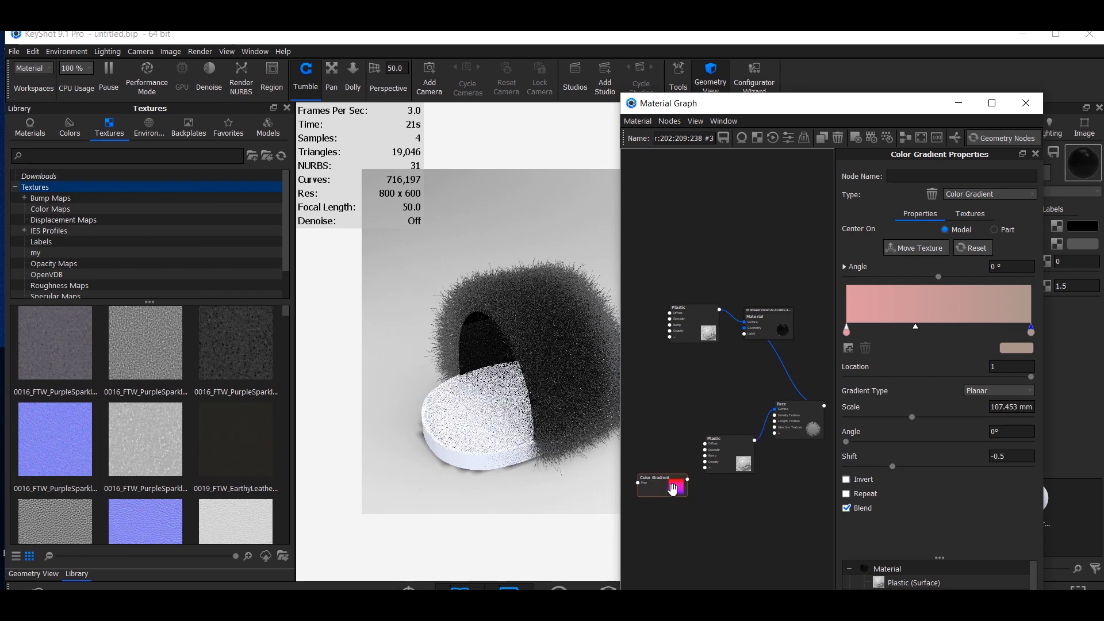
pyautogui.click(673, 489)
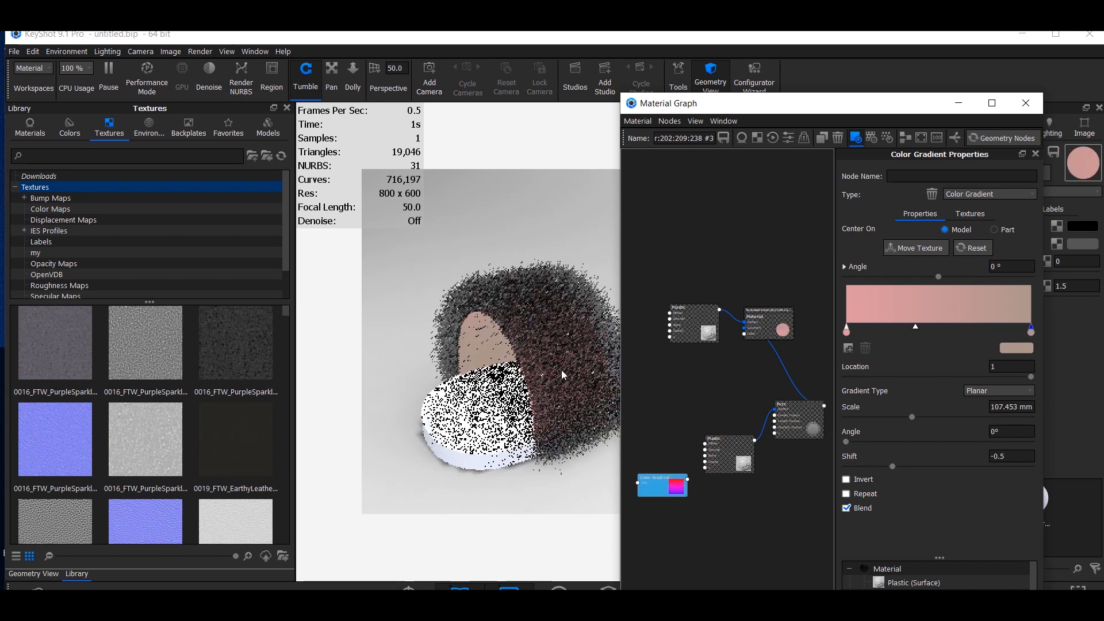
pyautogui.moveTo(517, 464)
pyautogui.mouseDown()
pyautogui.moveTo(569, 390)
pyautogui.moveTo(611, 405)
pyautogui.moveTo(637, 376)
pyautogui.moveTo(547, 375)
pyautogui.moveTo(512, 432)
pyautogui.moveTo(512, 456)
pyautogui.mouseUp()
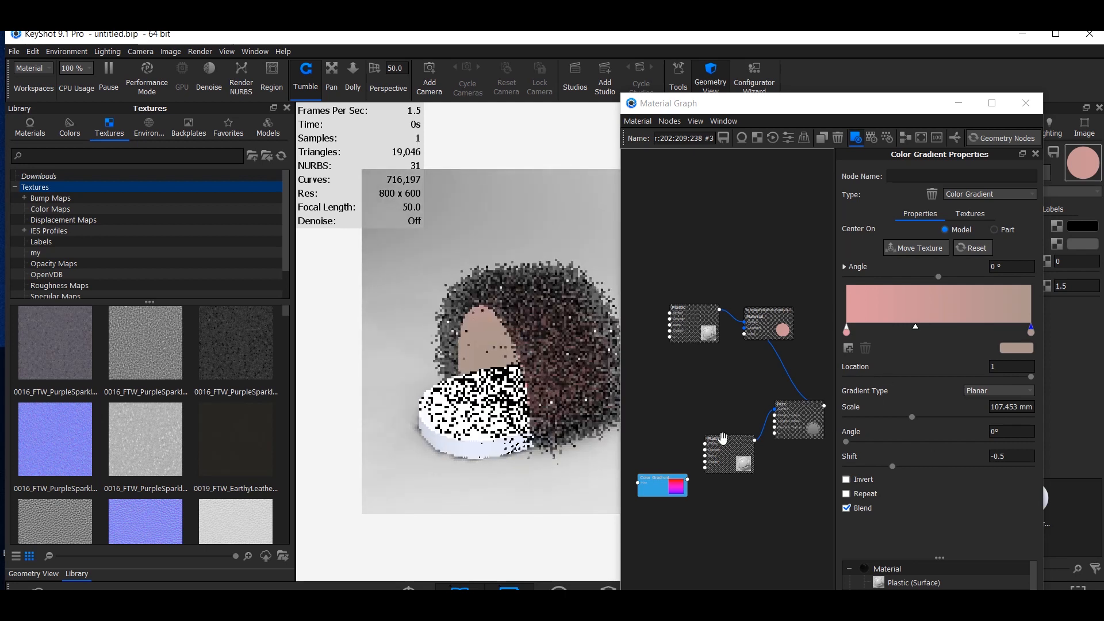
# - Select the gradient's pink stop, keep its color, and set the gradient's rotation angle to -90°
pyautogui.click(665, 478)
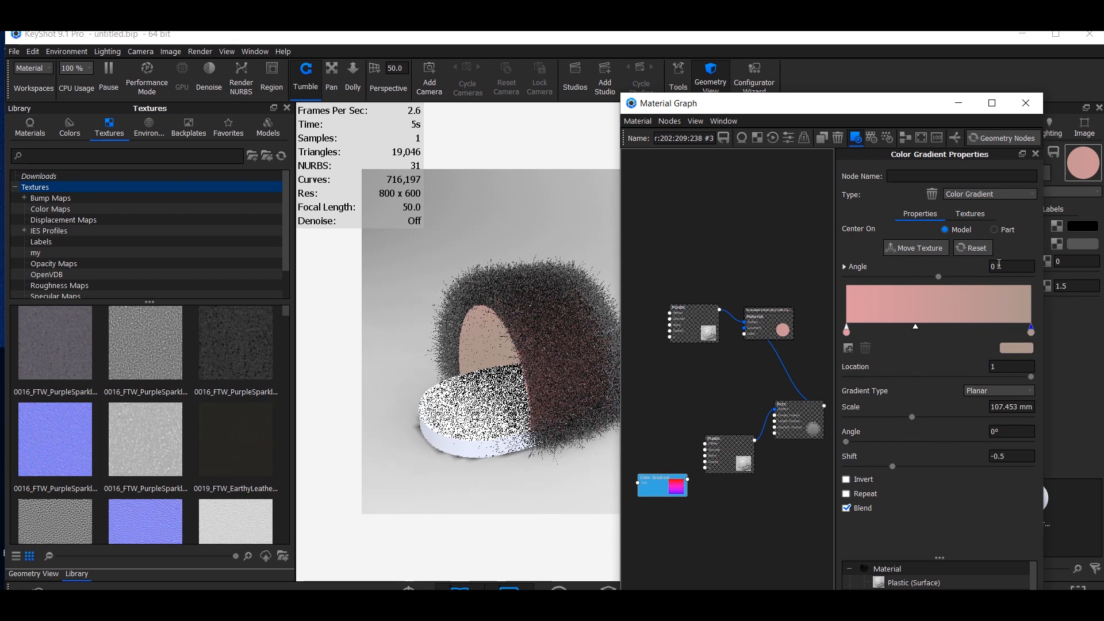
pyautogui.doubleClick(846, 332)
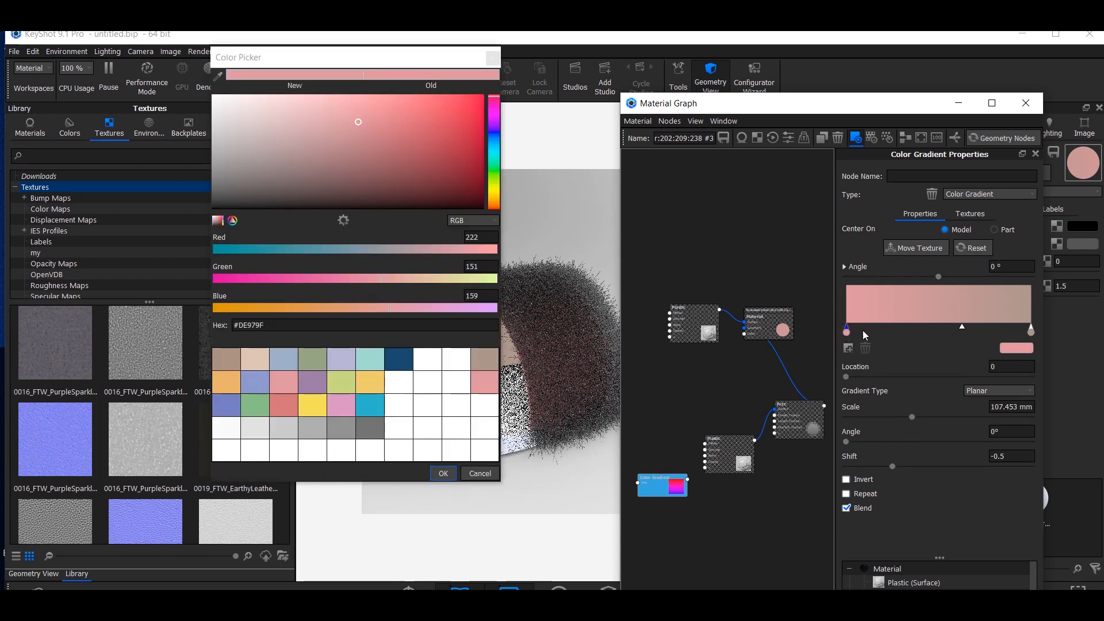
pyautogui.click(443, 473)
pyautogui.click(994, 266)
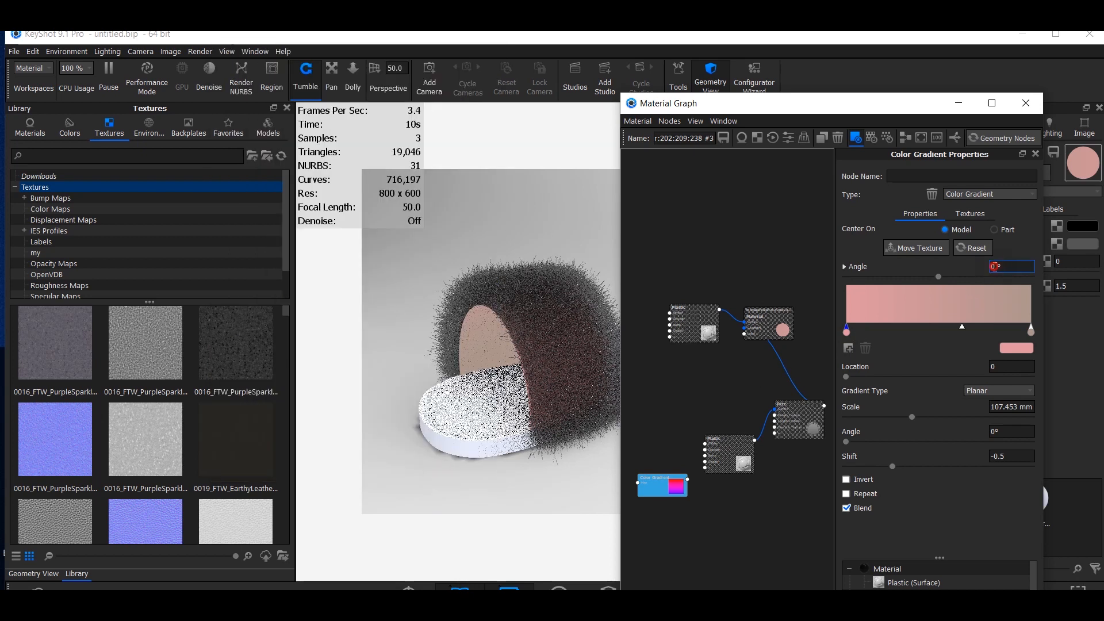
pyautogui.press('BackSpace')
pyautogui.write('-90')
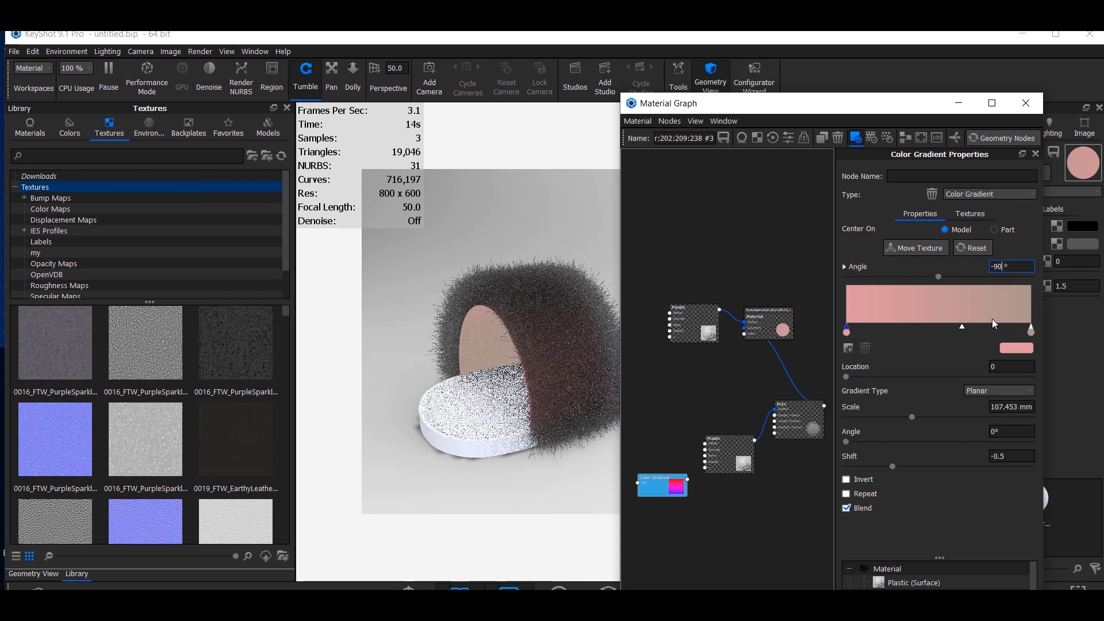
pyautogui.press('Return')
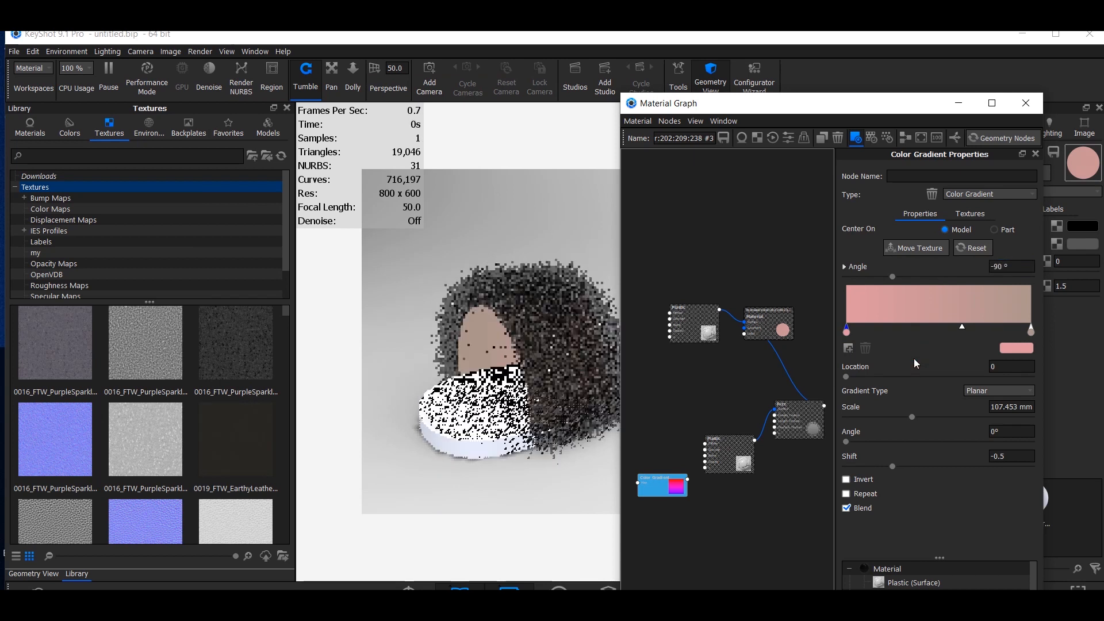
# - Set the location of the gradient's pink stop to 0.579
pyautogui.click(999, 367)
pyautogui.press('BackSpace')
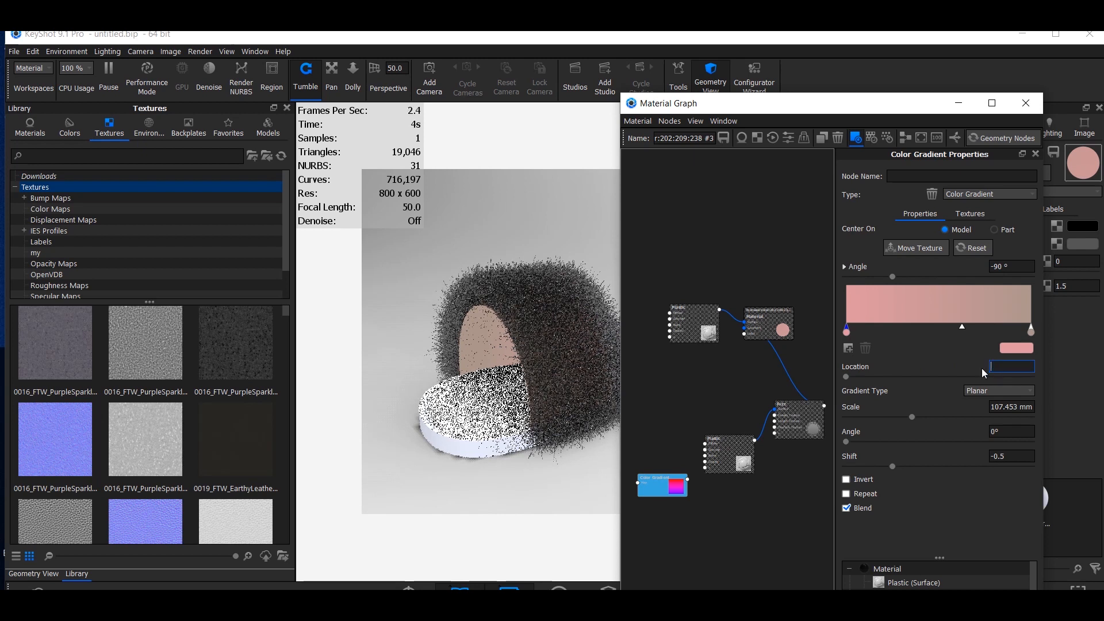
pyautogui.write('0.5')
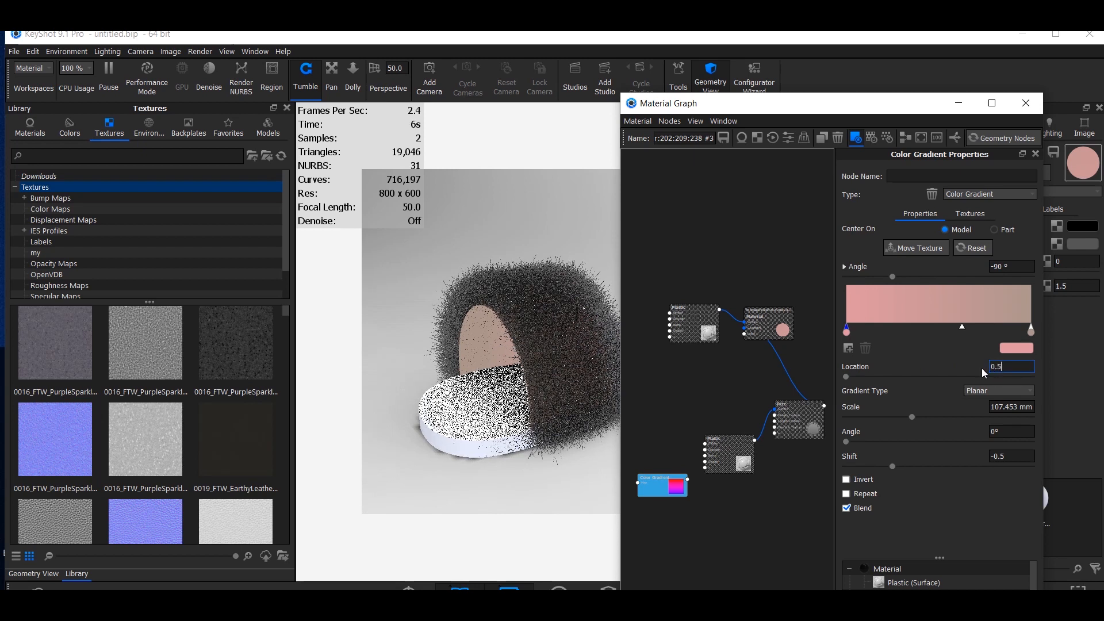
pyautogui.write('79')
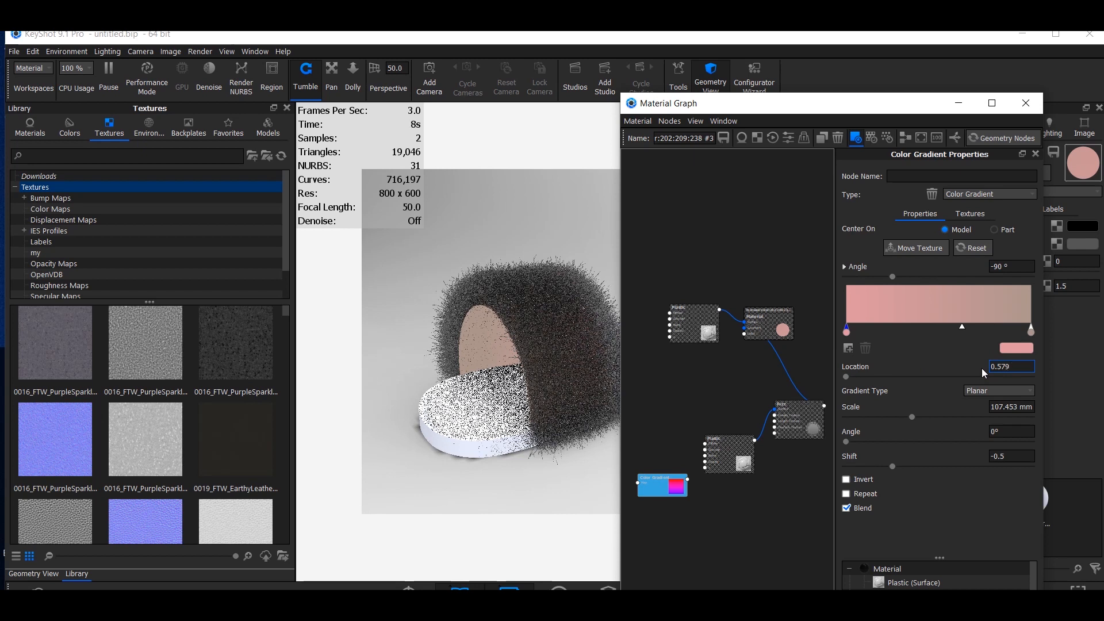
pyautogui.click(923, 499)
# - Set the location of the gradient's brown stop to 0.978
pyautogui.doubleClick(1031, 332)
pyautogui.moveTo(1031, 334); pyautogui.dragTo(1035, 334)
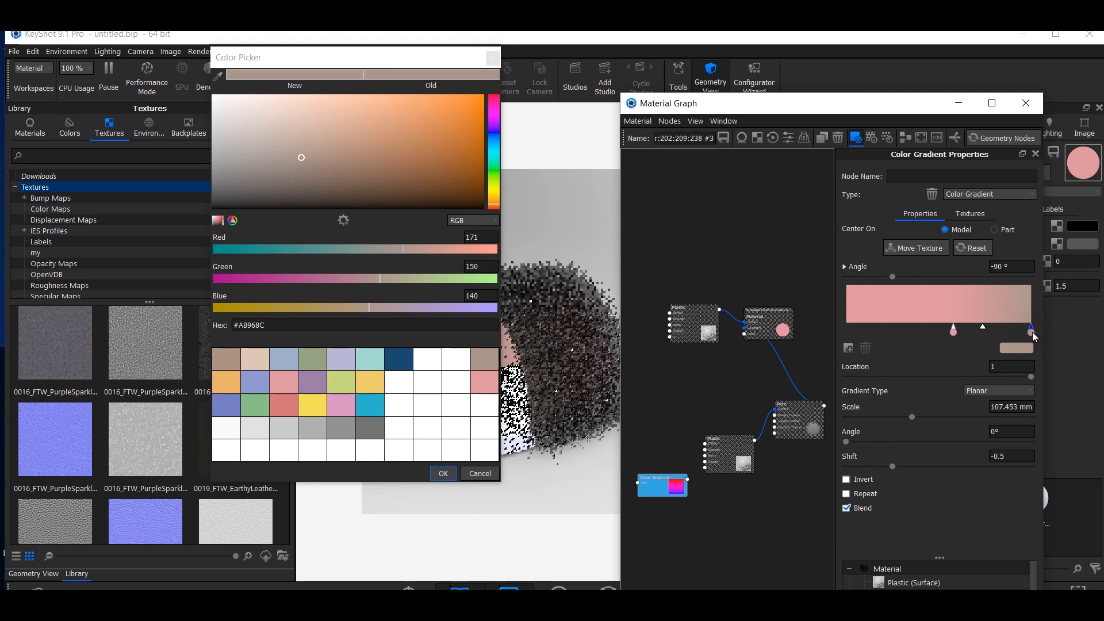
pyautogui.doubleClick(1002, 366)
pyautogui.press('BackSpace')
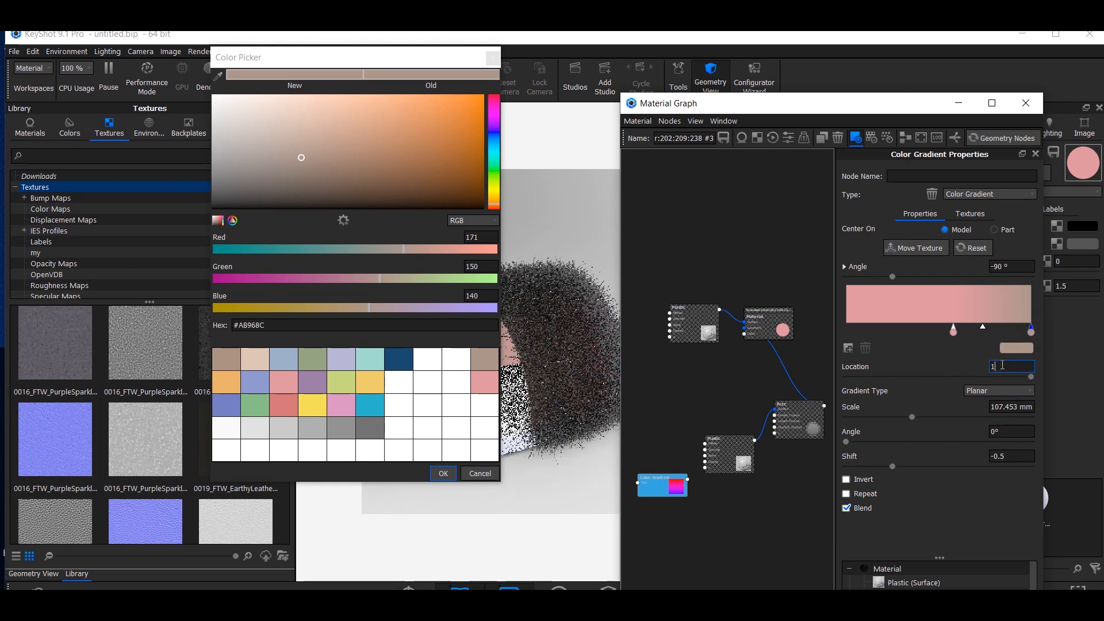
pyautogui.write('0')
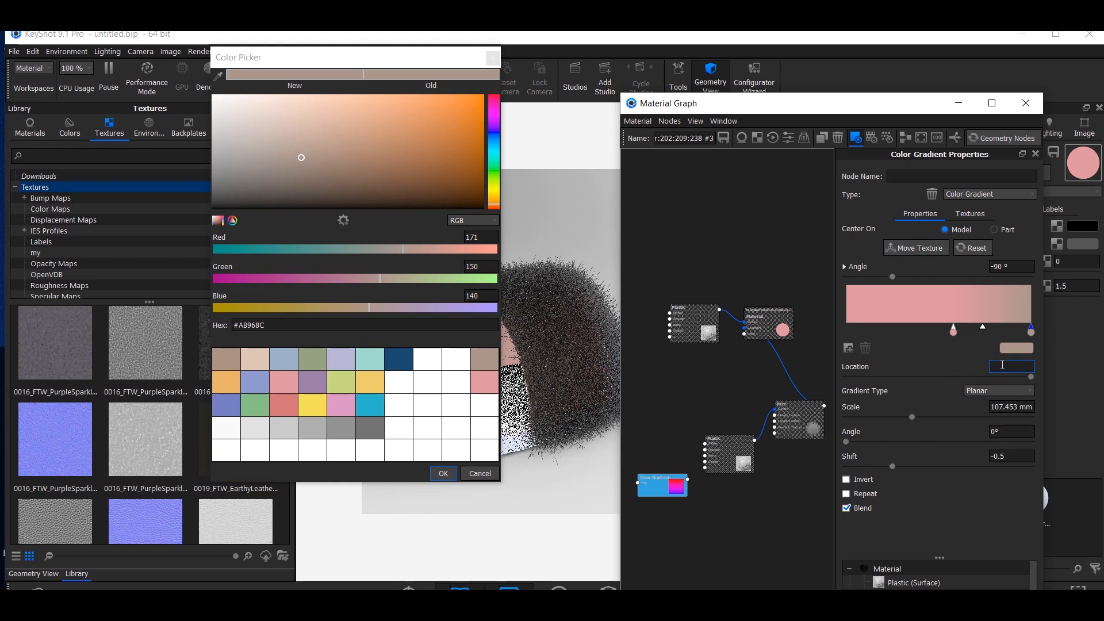
pyautogui.write('.')
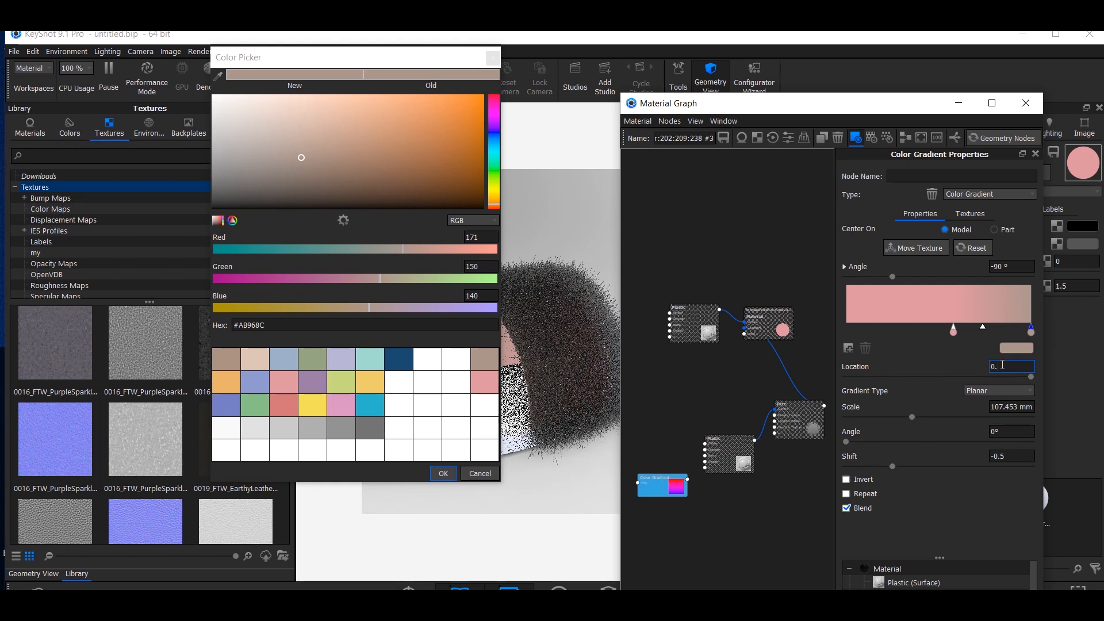
pyautogui.write('978')
pyautogui.press('Return')
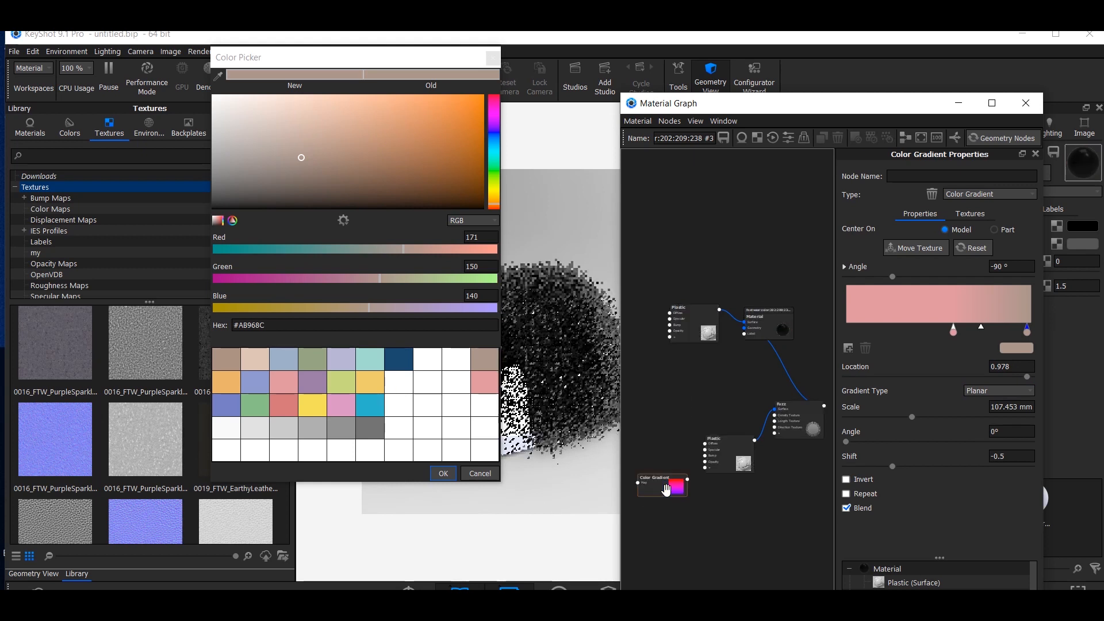
# - Connect the Color Gradient node to the Diffuse input of the fuzz's Plastic node and regenerate the fur geometry
pyautogui.scroll(1, 684, 478)
pyautogui.moveTo(683, 465); pyautogui.dragTo(714, 452)
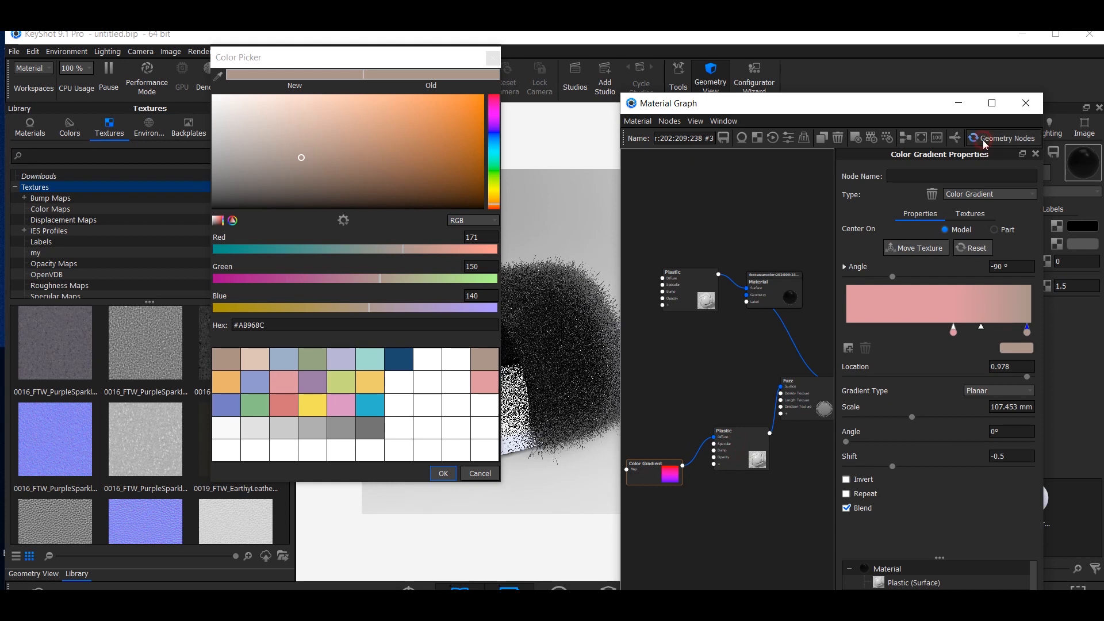
pyautogui.click(442, 473)
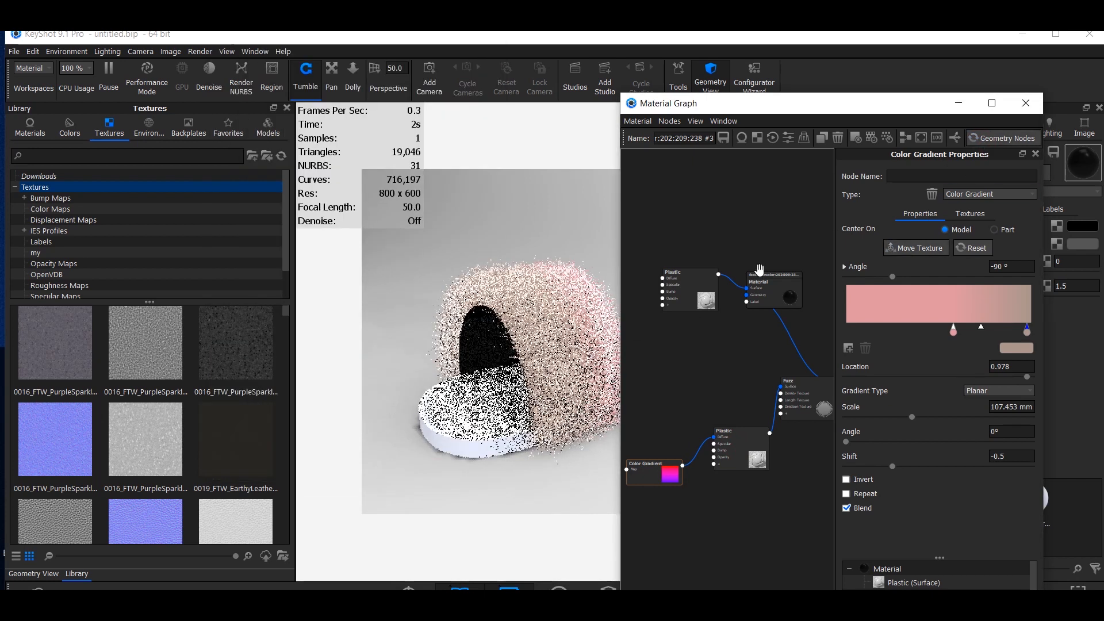
pyautogui.moveTo(761, 104); pyautogui.dragTo(800, 141)
pyautogui.scroll(3, 572, 366)
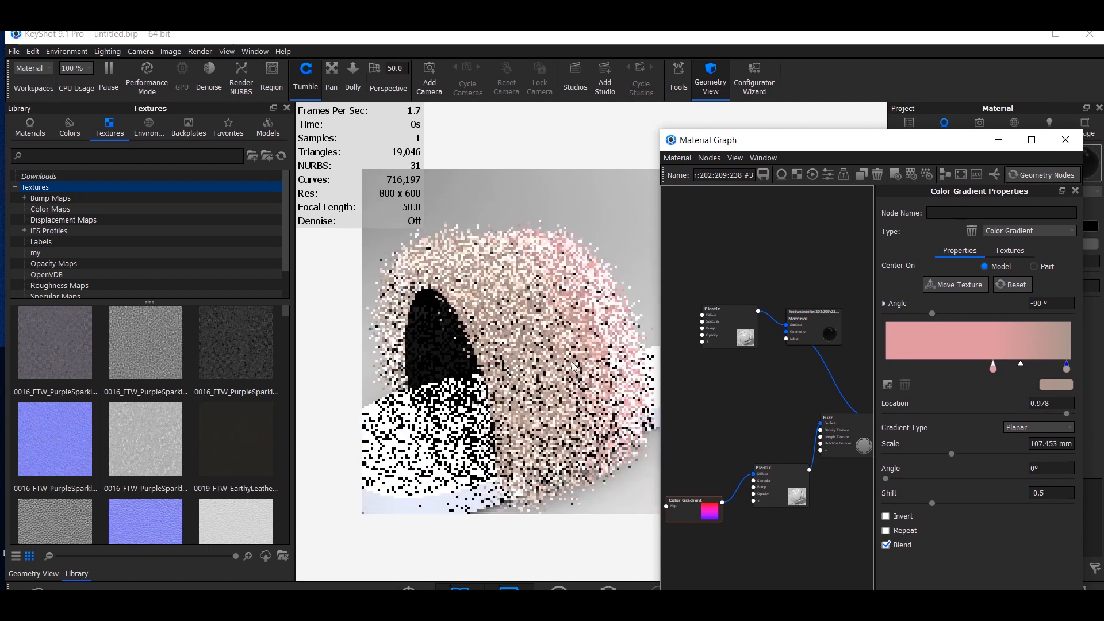
pyautogui.scroll(-3, 572, 365)
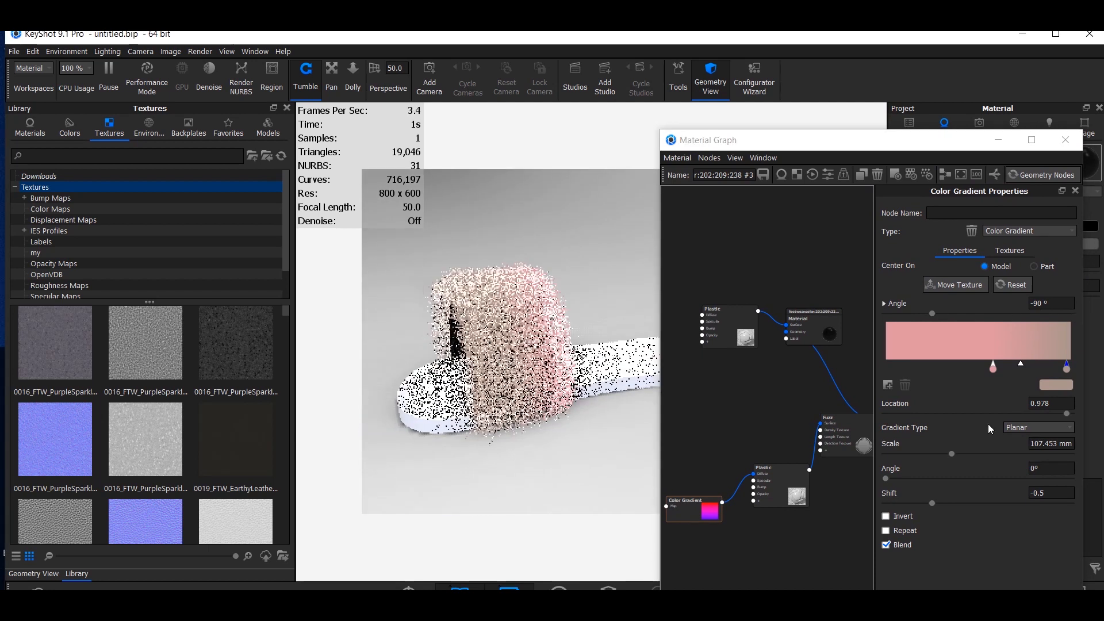
# - Rename the footwear_triangles group in the scene tree as sole
pyautogui.click(998, 140)
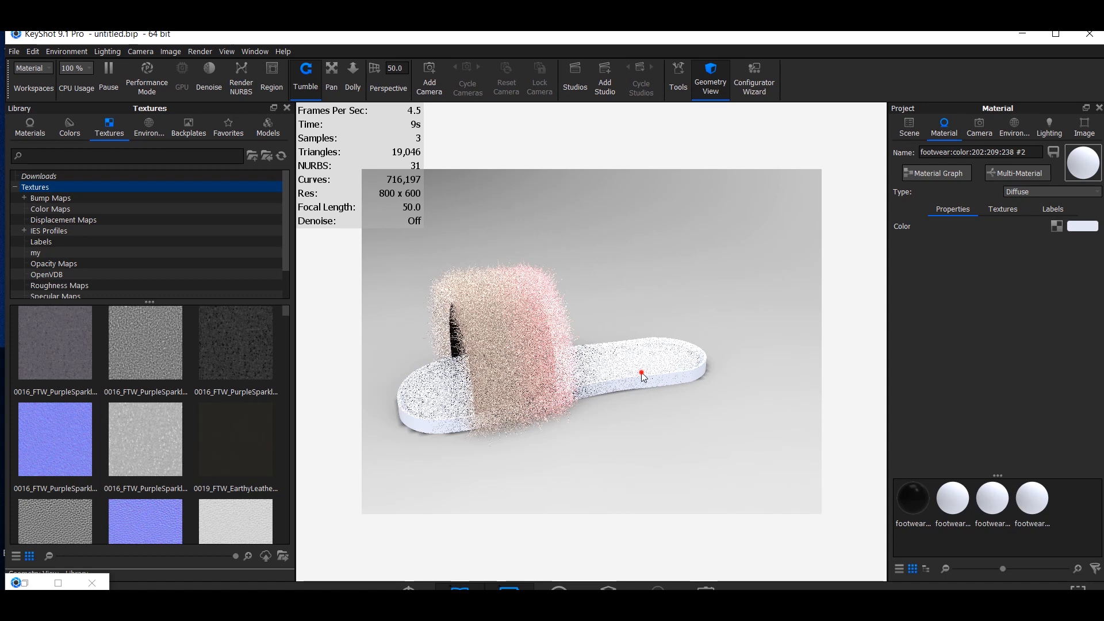
pyautogui.click(908, 131)
pyautogui.click(978, 254)
pyautogui.click(972, 241)
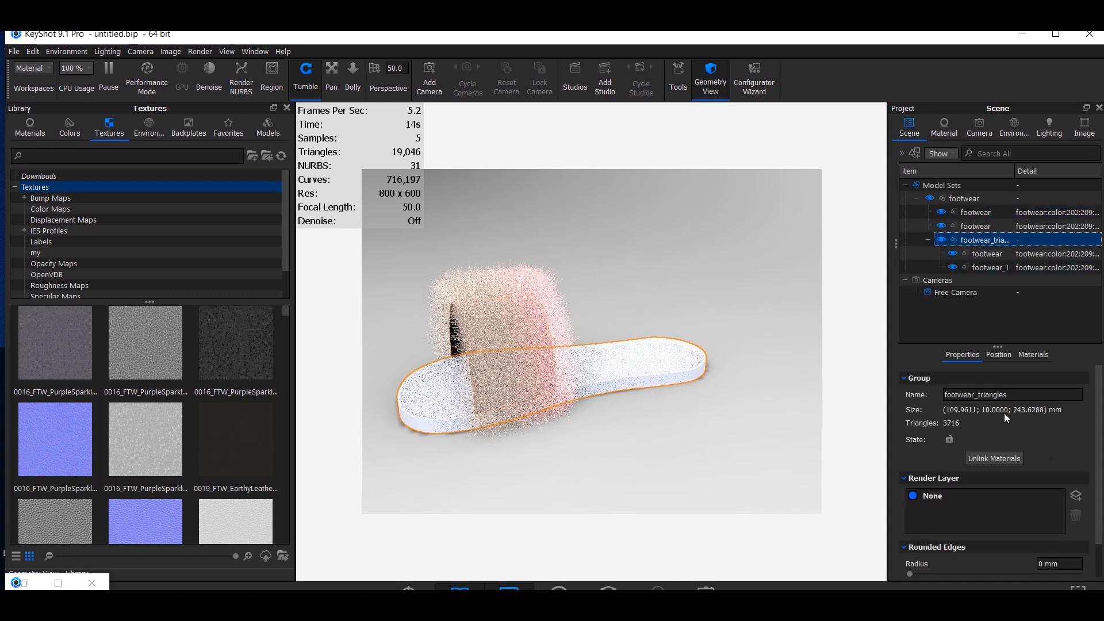
pyautogui.doubleClick(977, 394)
pyautogui.press('BackSpace')
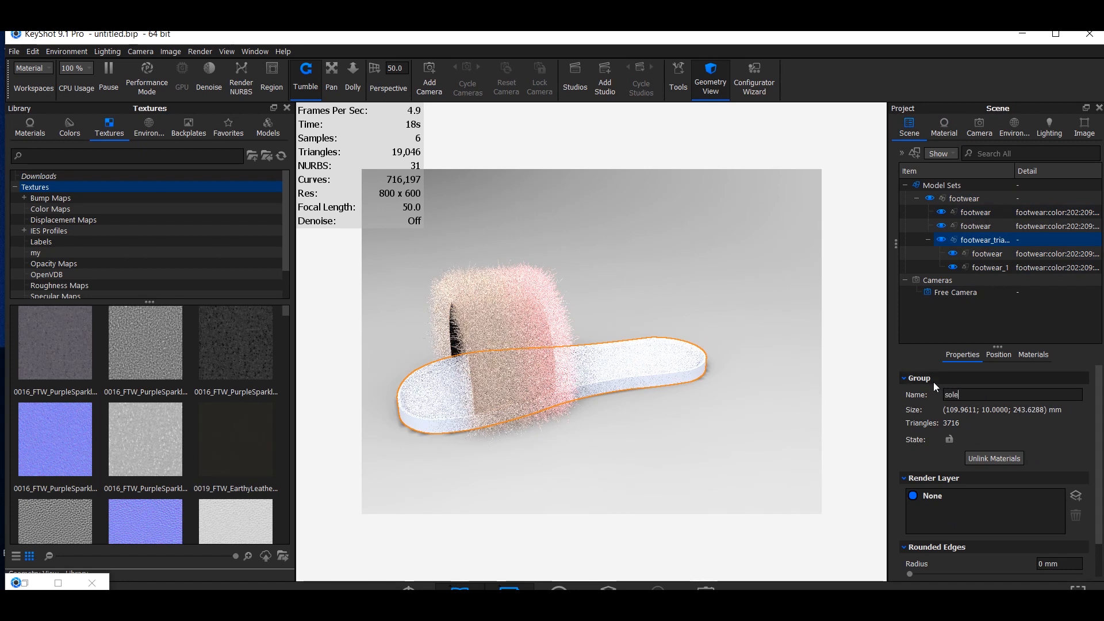
pyautogui.click(933, 313)
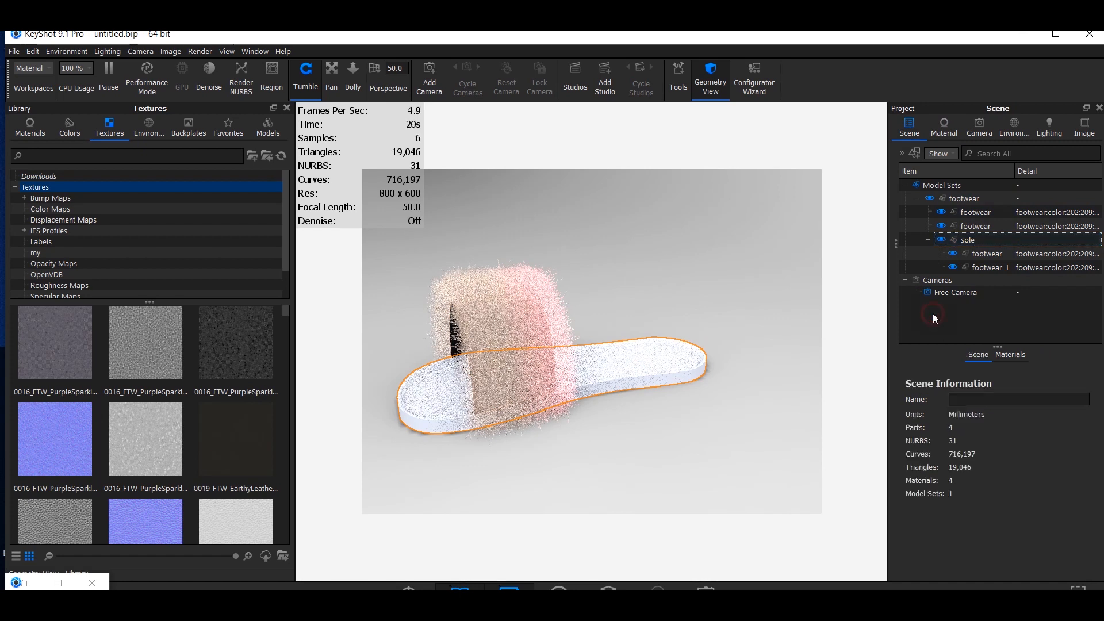
# - Unlink the material of the footwear_1 part inside the sole group
pyautogui.click(983, 241)
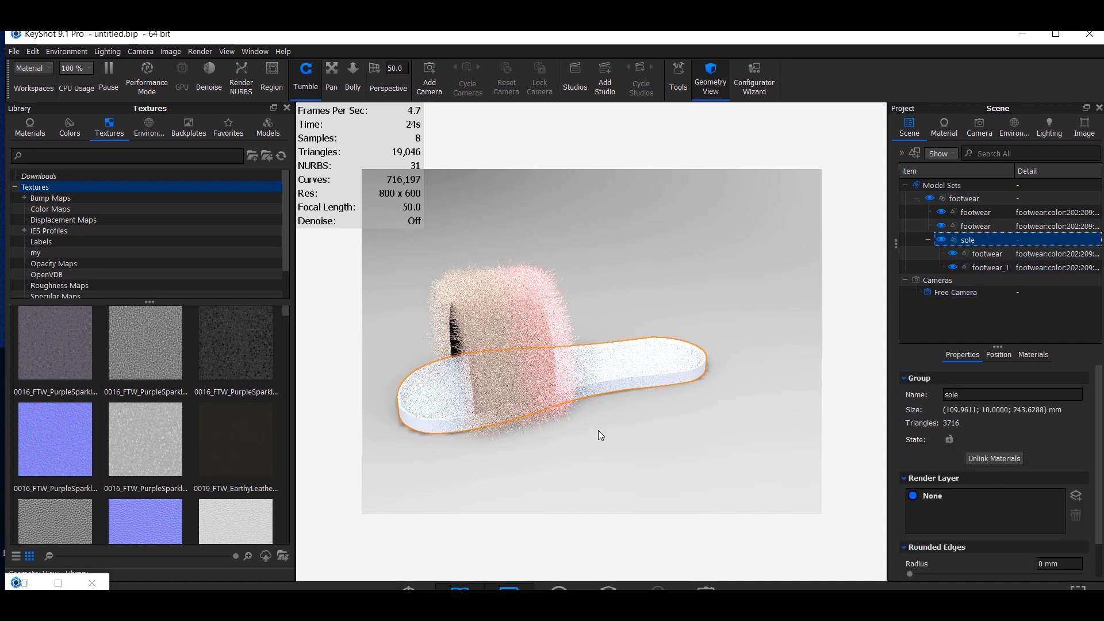
pyautogui.click(978, 254)
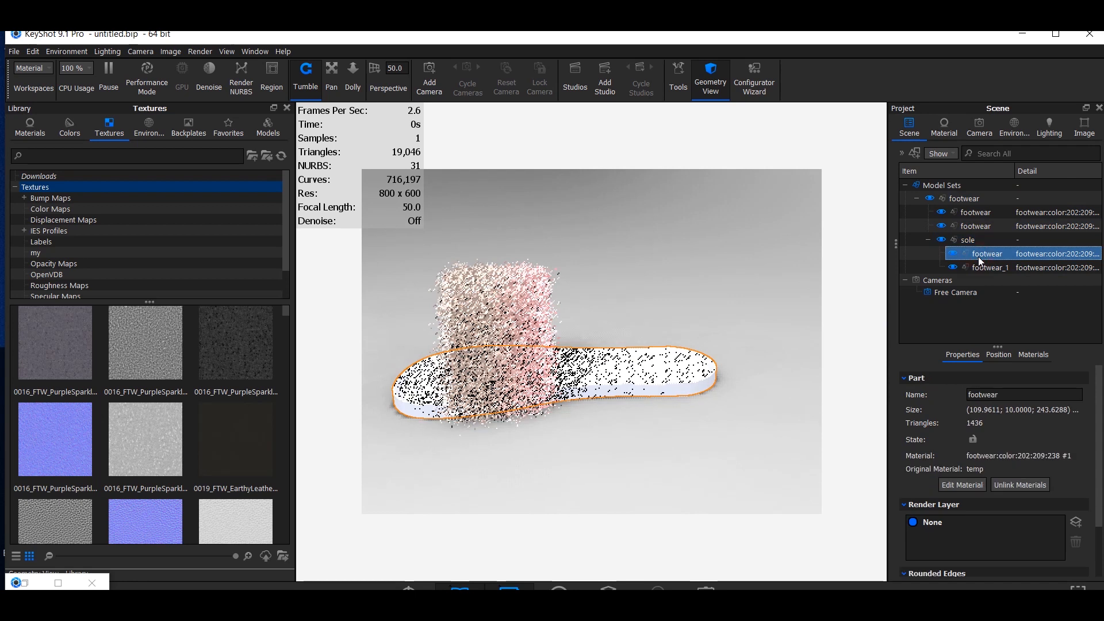
pyautogui.click(985, 267)
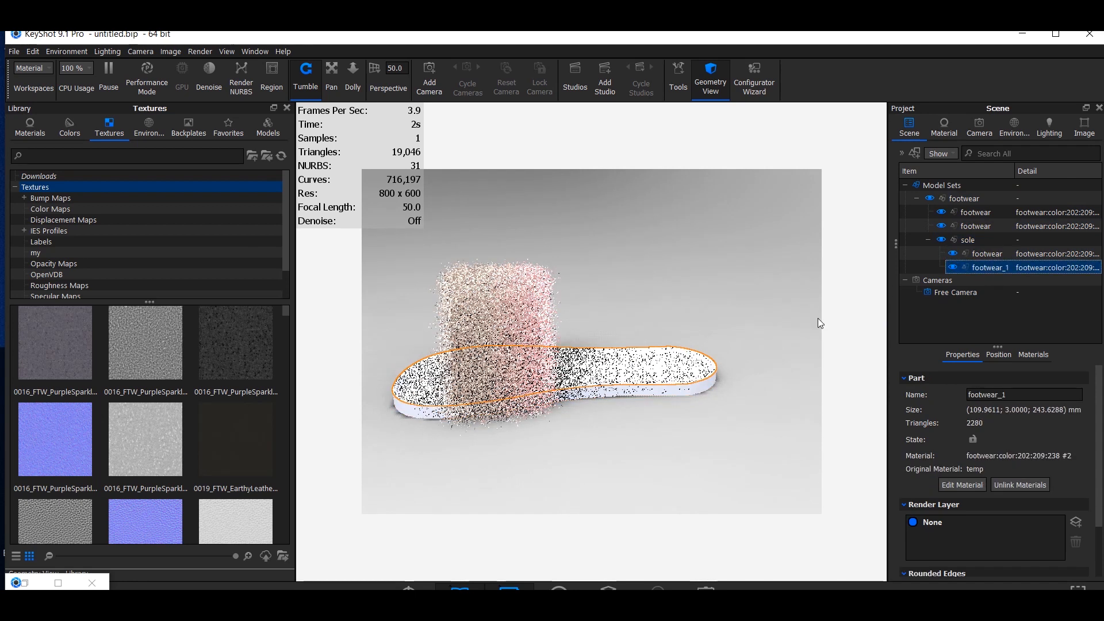
pyautogui.keyDown('ctrl'); pyautogui.click(982, 256); pyautogui.keyUp('ctrl')
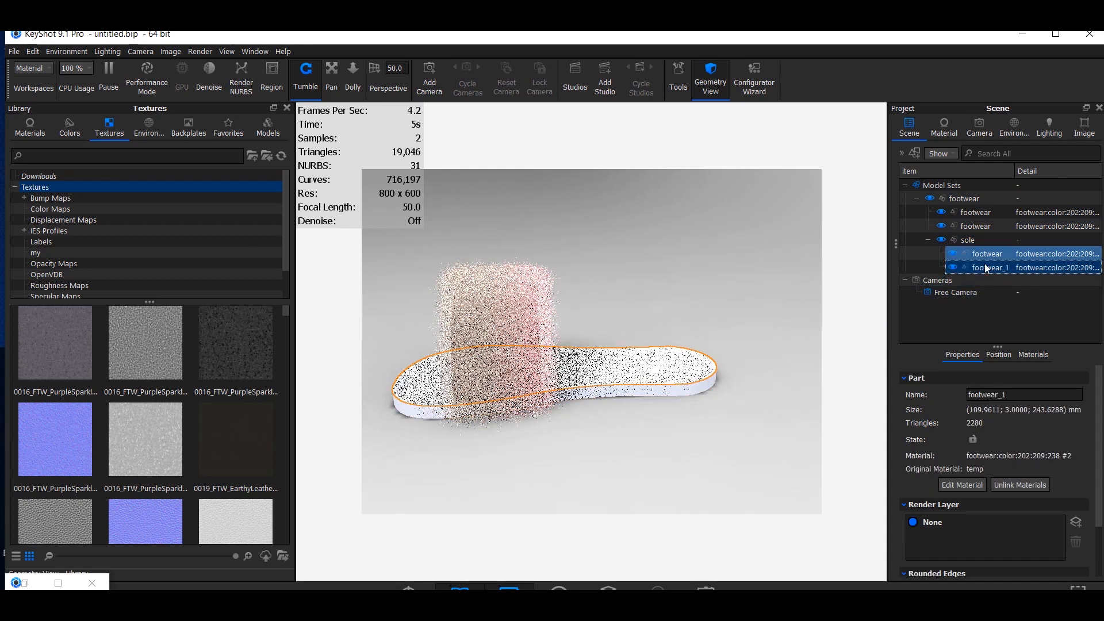
pyautogui.click(686, 450)
pyautogui.click(662, 377)
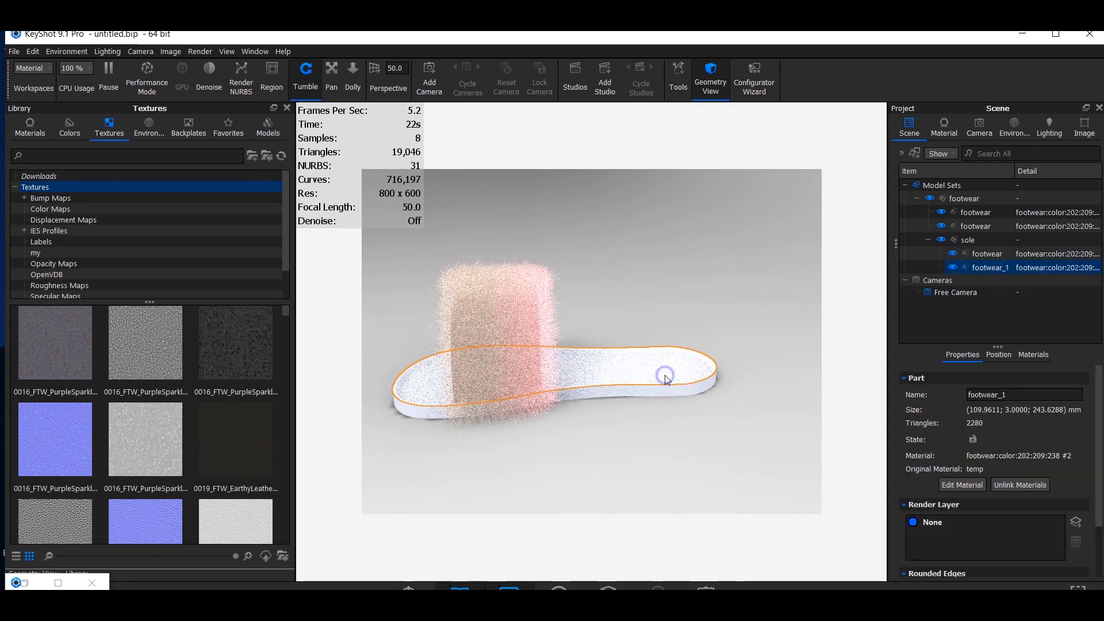
pyautogui.rightClick(664, 375)
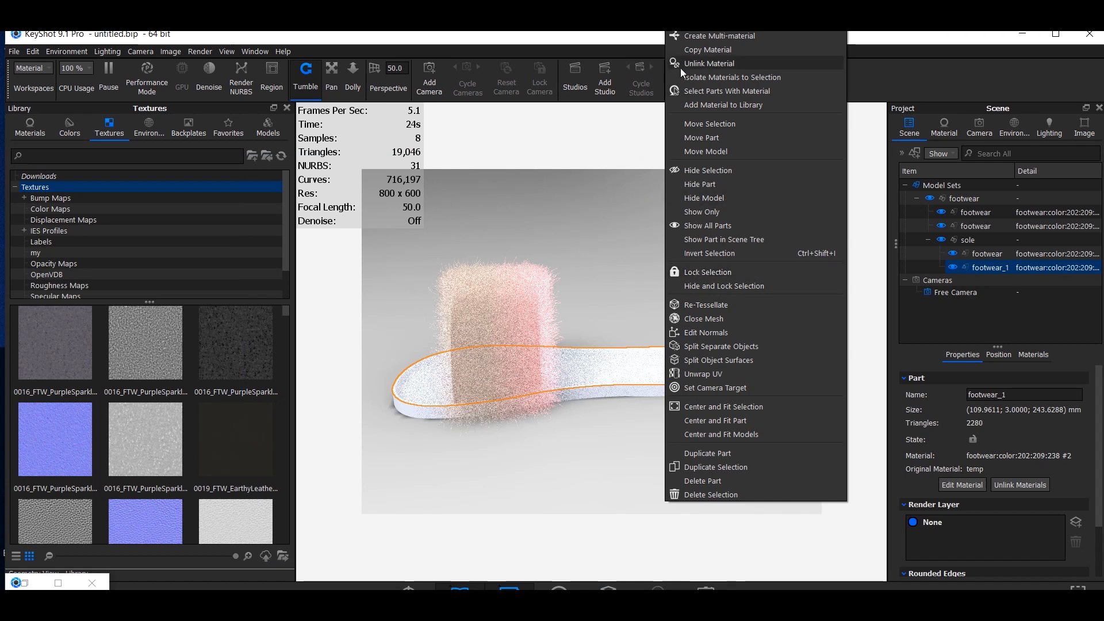
pyautogui.click(683, 65)
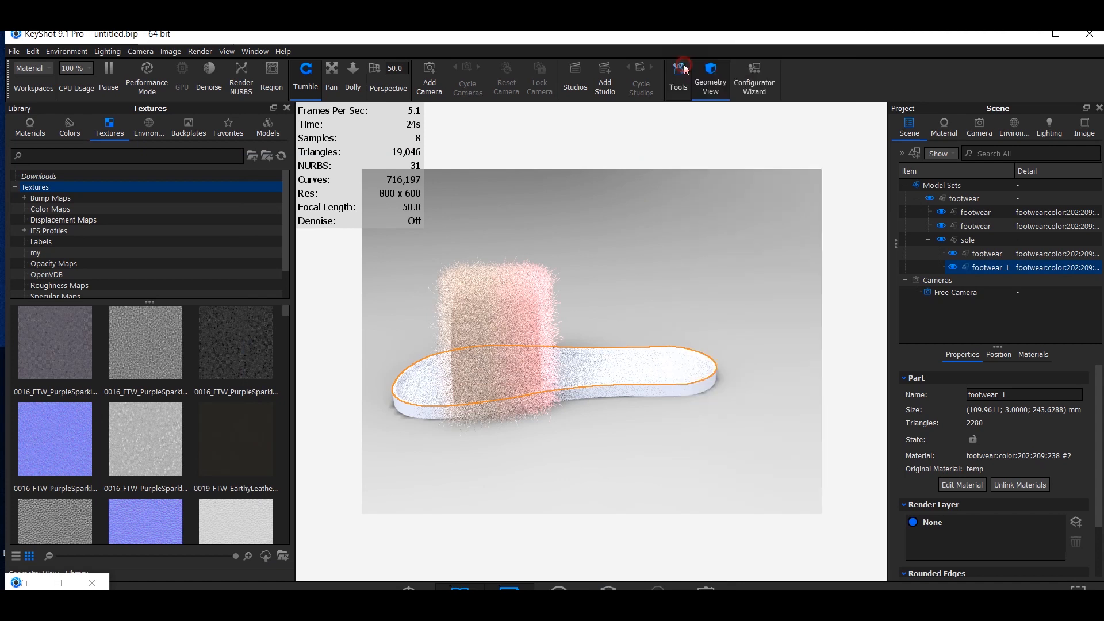
pyautogui.click(658, 462)
# - Open the Material Graph of the sole's top part and change its Diffuse node's material type to Plastic
pyautogui.doubleClick(622, 368)
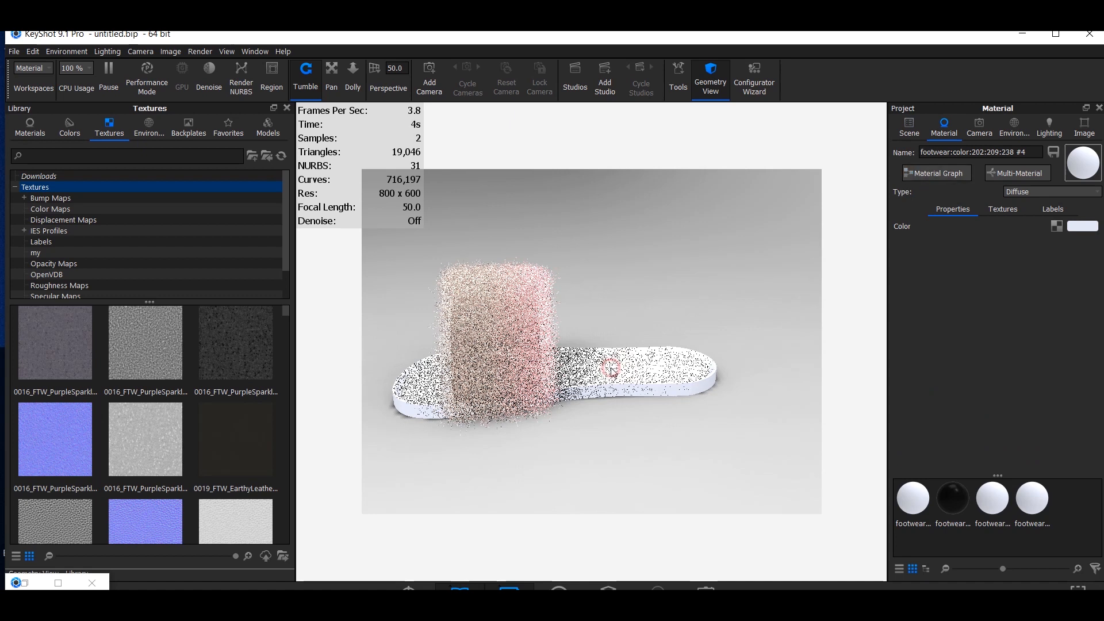
pyautogui.click(933, 173)
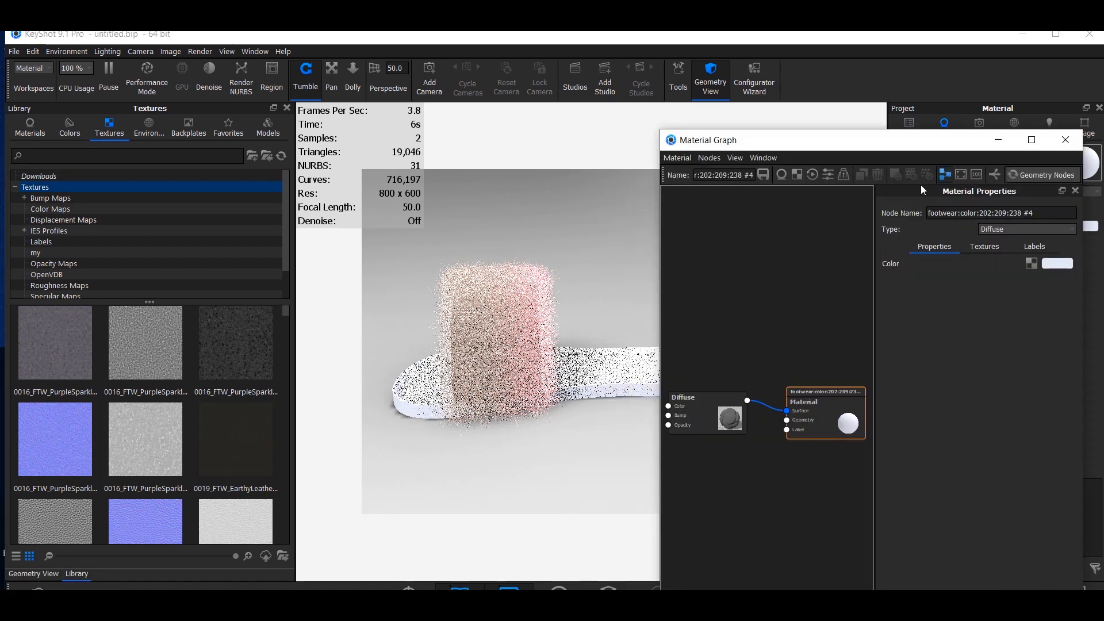
pyautogui.click(706, 430)
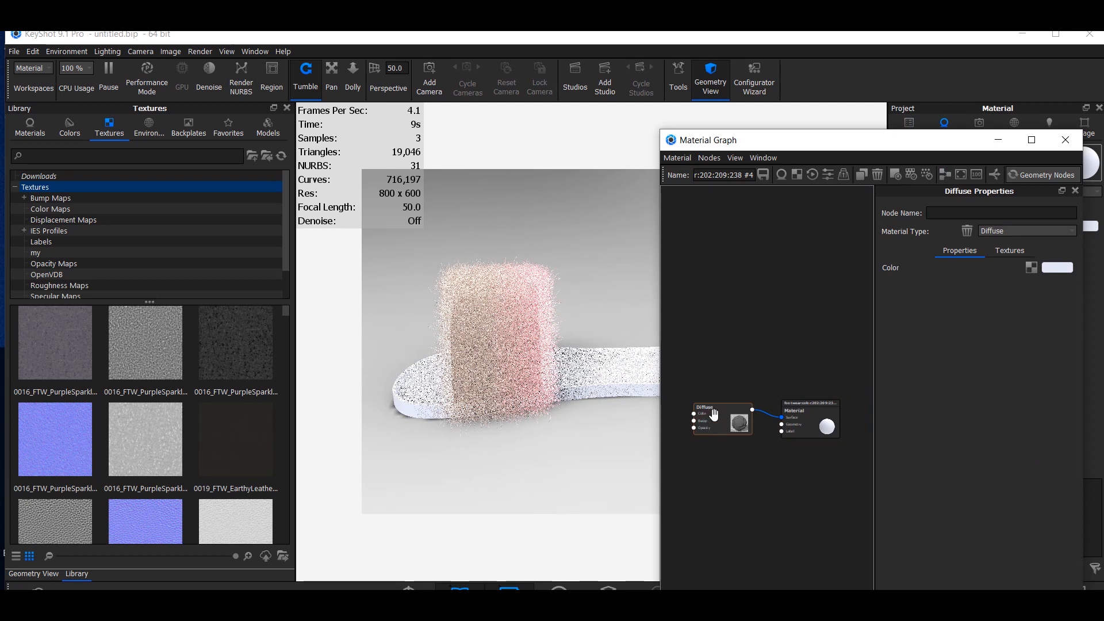
pyautogui.click(1027, 231)
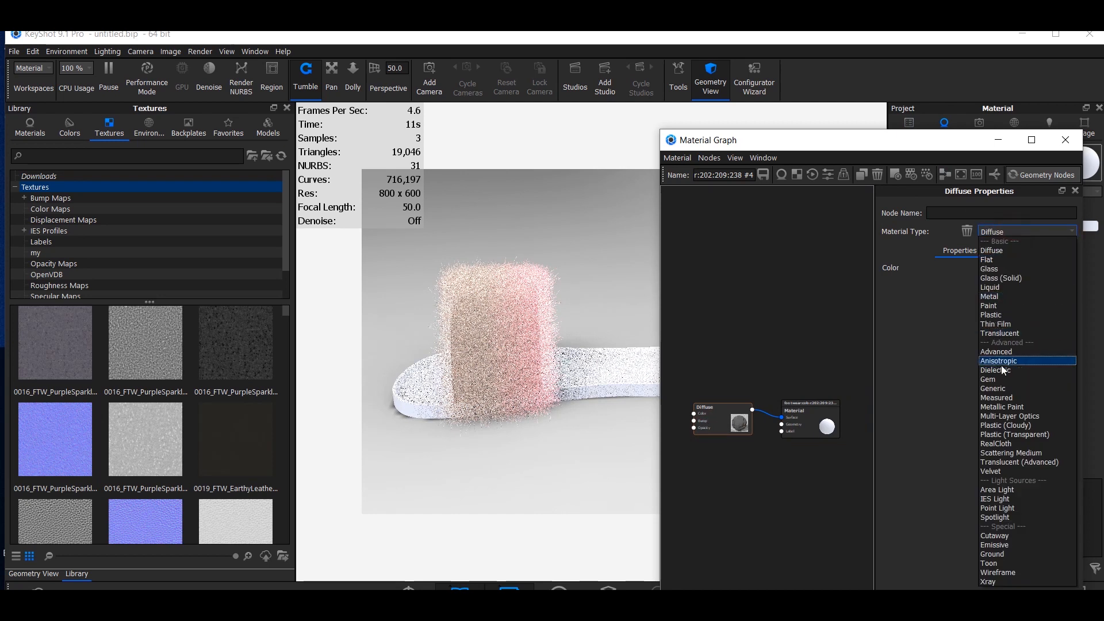
pyautogui.click(1000, 313)
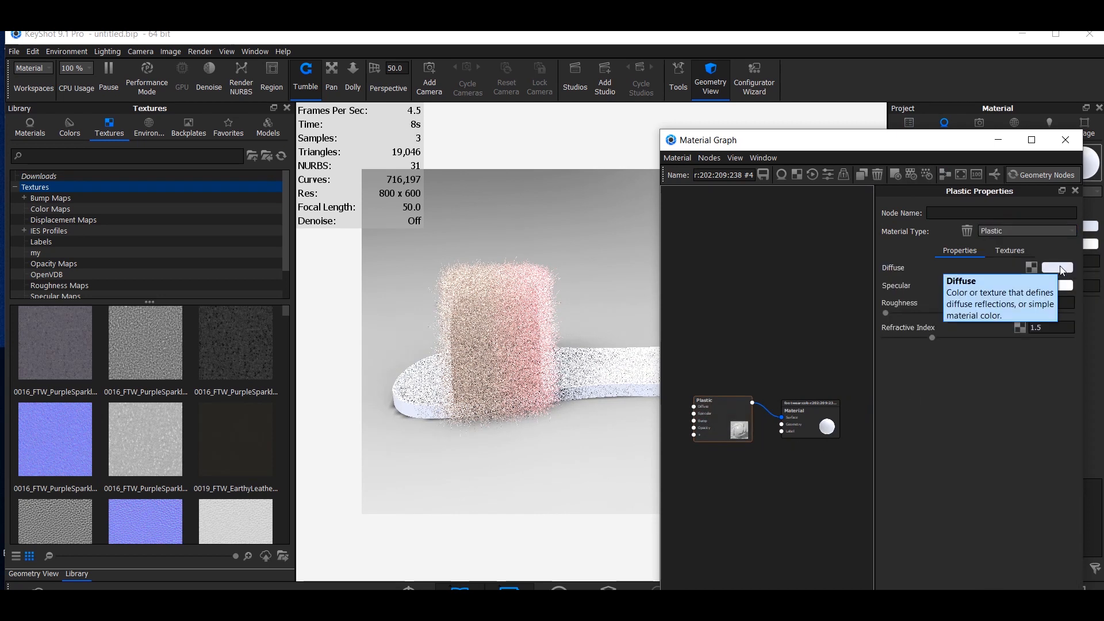
# - Set the Diffuse color of the sole top's Plastic node to black
pyautogui.click(1058, 268)
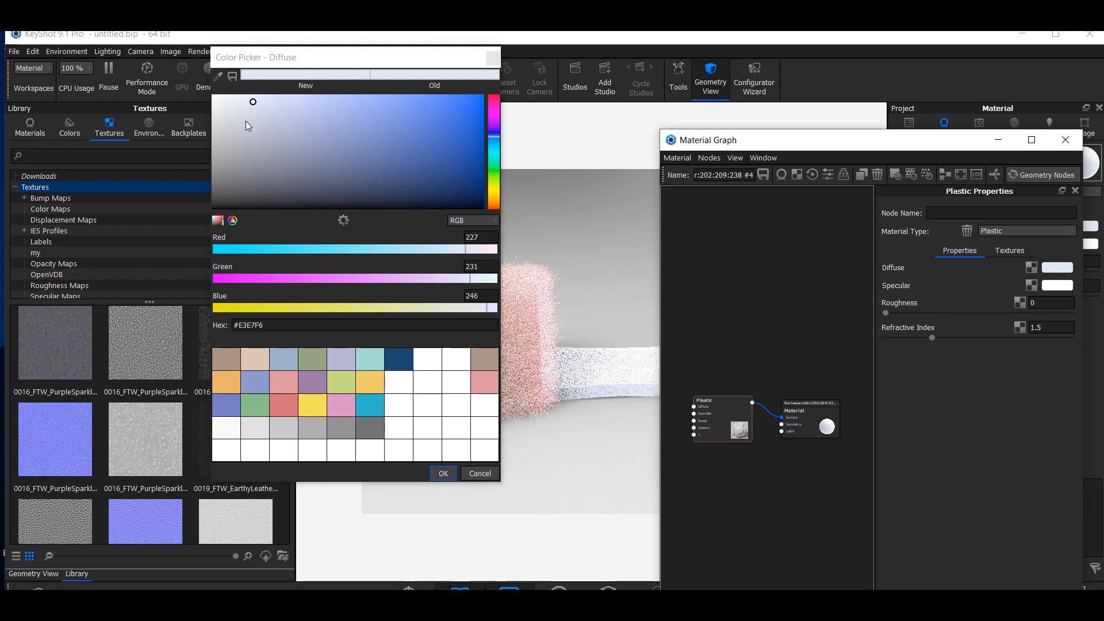
pyautogui.moveTo(246, 98); pyautogui.dragTo(197, 217)
pyautogui.click(443, 473)
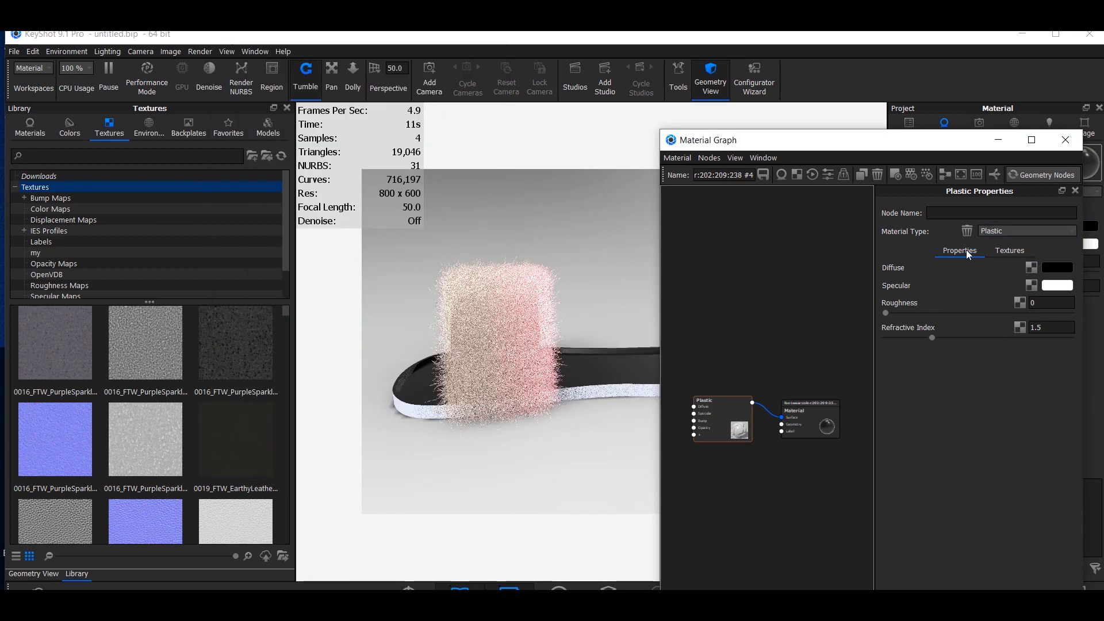
# - Add a Noise (Fractal) texture node, preview it on the sole's top, and set its scale to 7.64 mm
pyautogui.rightClick(713, 483)
pyautogui.moveTo(739, 456)
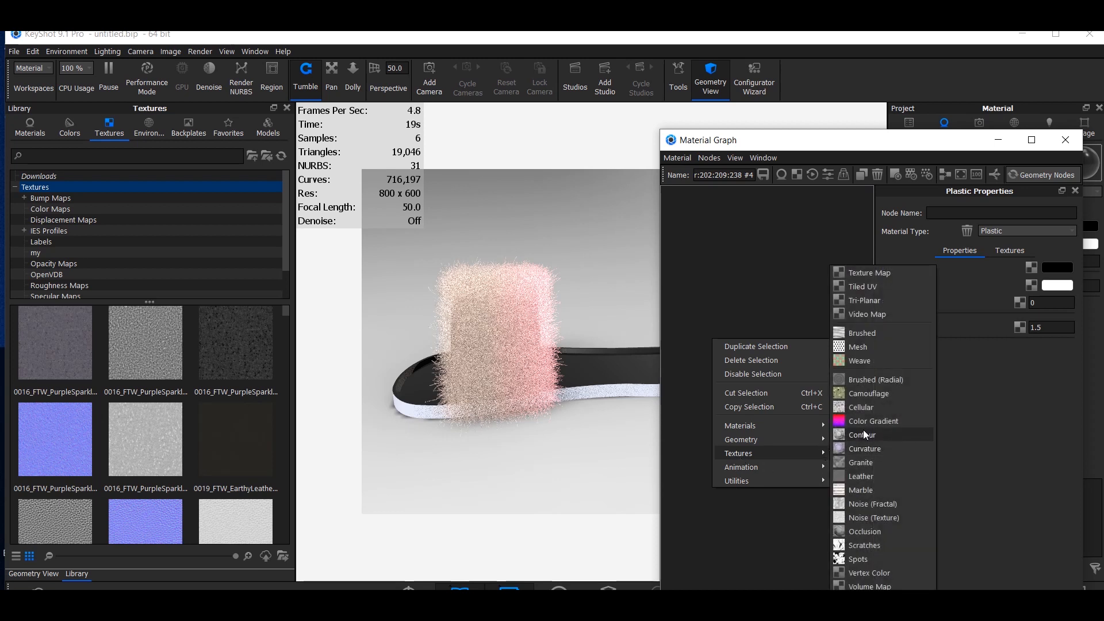
pyautogui.click(876, 504)
pyautogui.click(750, 498)
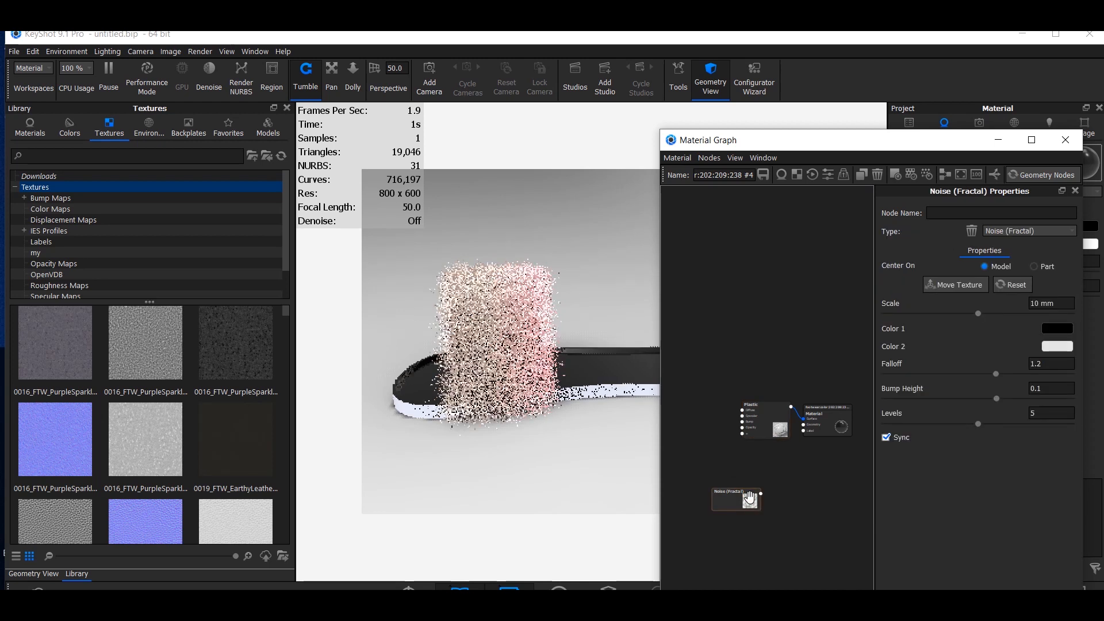
pyautogui.press('c')
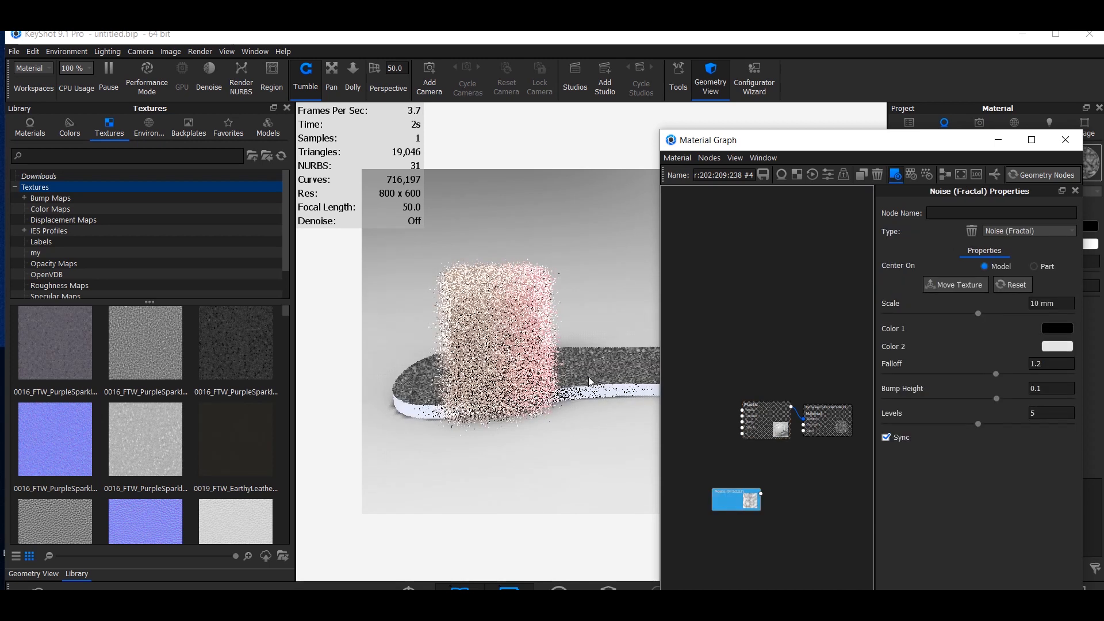
pyautogui.moveTo(977, 313); pyautogui.dragTo(954, 316)
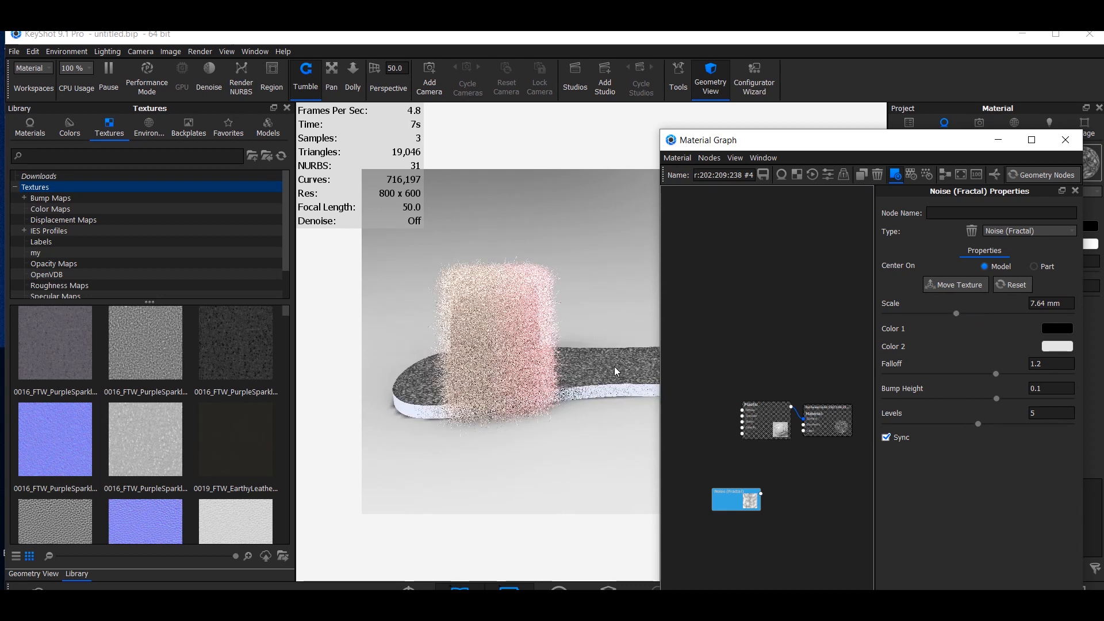
# - Rearrange the nodes and connect the Noise (Fractal) node to the Plastic node's Roughness input
pyautogui.moveTo(739, 502); pyautogui.dragTo(705, 484)
pyautogui.moveTo(775, 426); pyautogui.dragTo(801, 459)
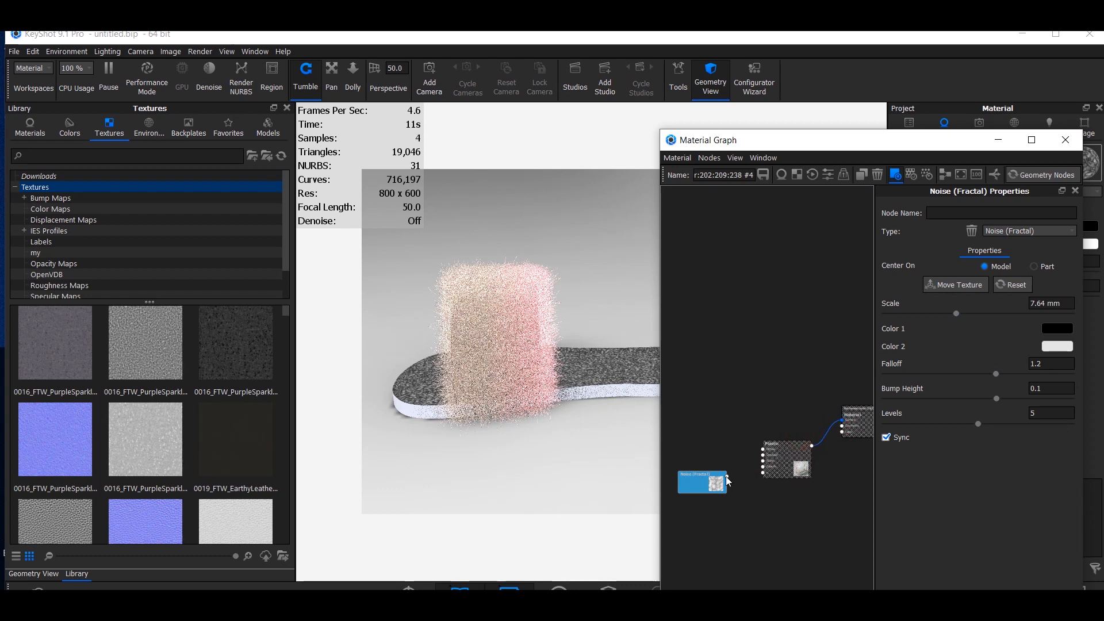
pyautogui.moveTo(733, 468); pyautogui.dragTo(782, 460)
pyautogui.click(799, 488)
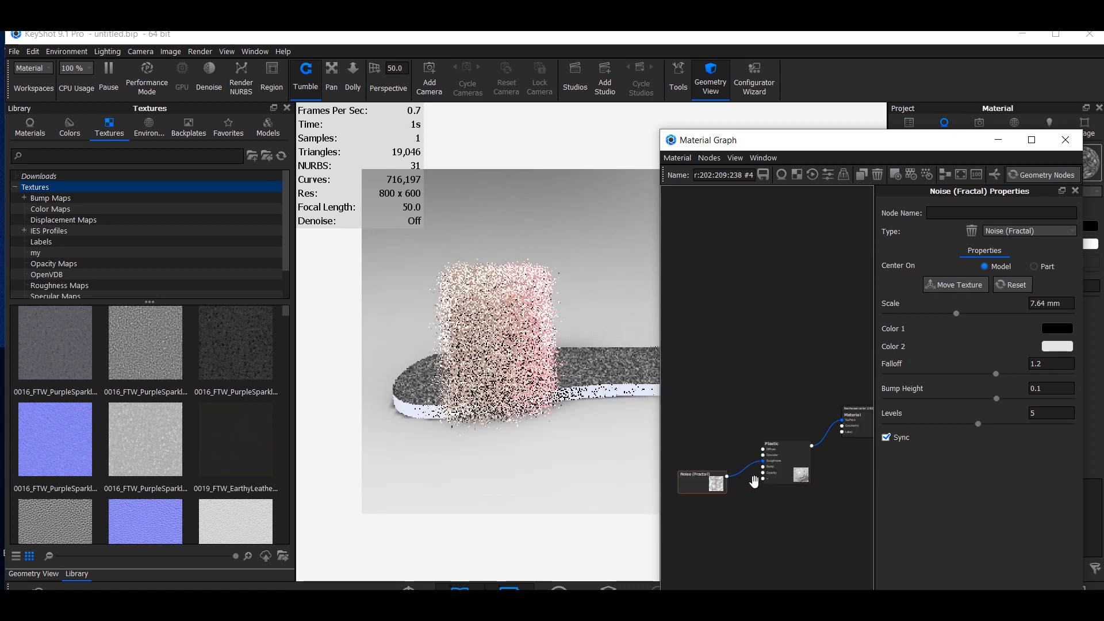
# - Insert a Color To Number node between the Noise (Fractal) node and the Plastic node's Roughness input
pyautogui.moveTo(758, 145); pyautogui.dragTo(850, 167)
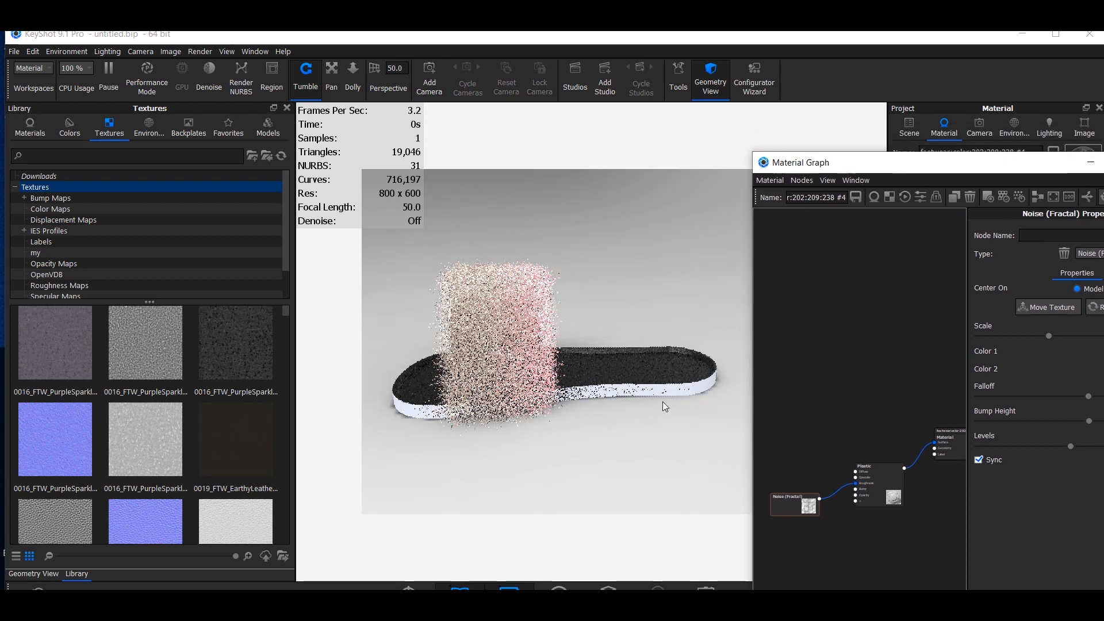
pyautogui.scroll(10, 663, 406)
pyautogui.moveTo(651, 405); pyautogui.dragTo(628, 314, button='middle')
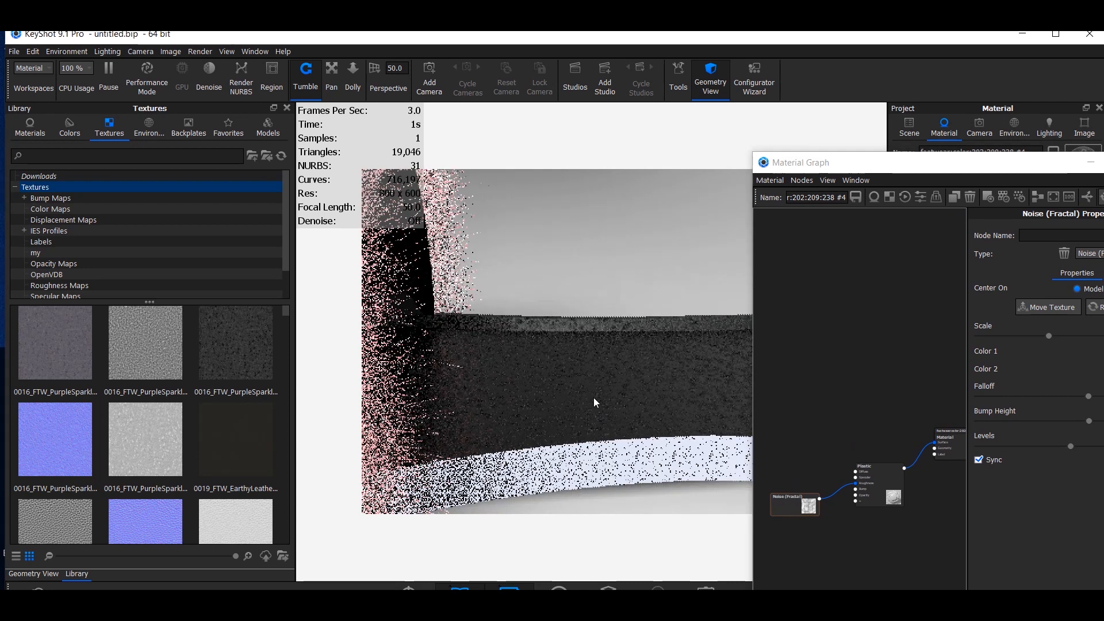
pyautogui.rightClick(835, 490)
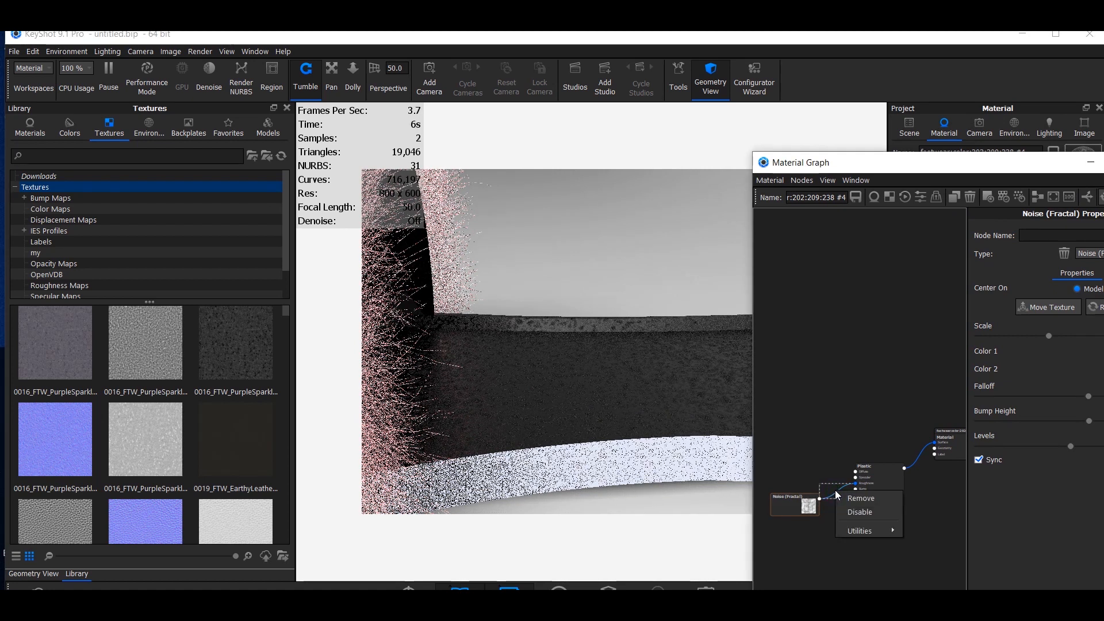
pyautogui.moveTo(850, 530)
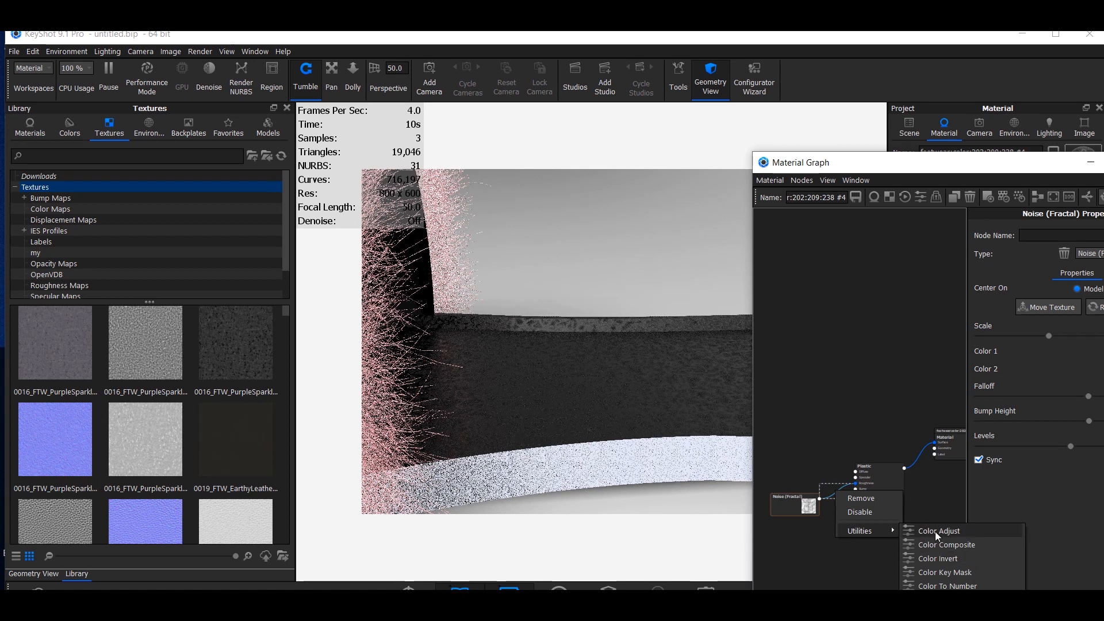
pyautogui.click(940, 584)
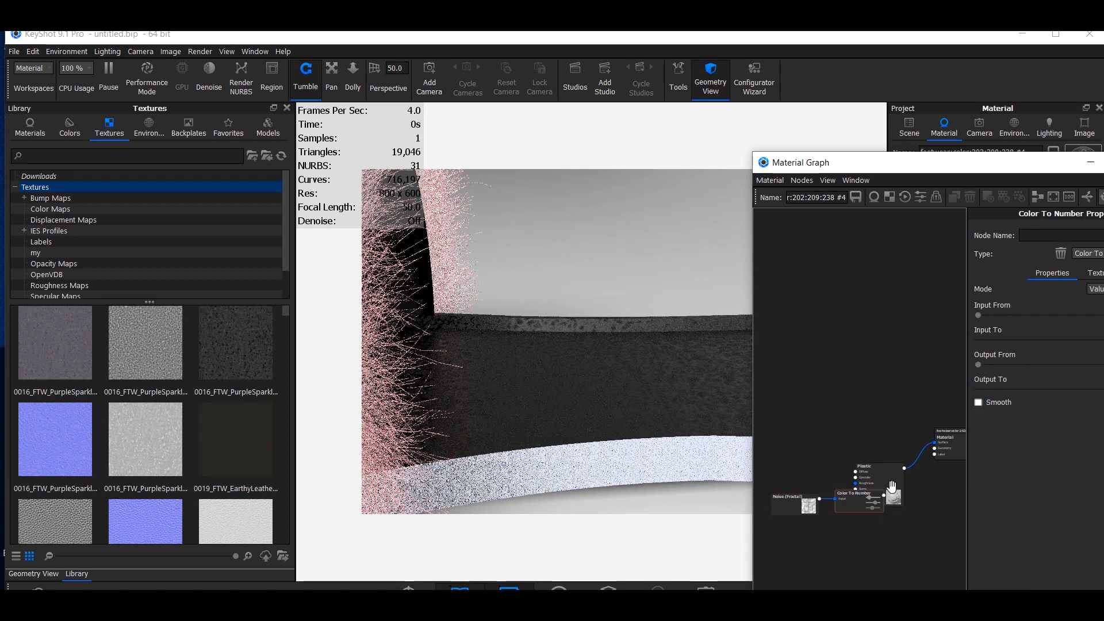
pyautogui.moveTo(805, 506); pyautogui.dragTo(848, 491)
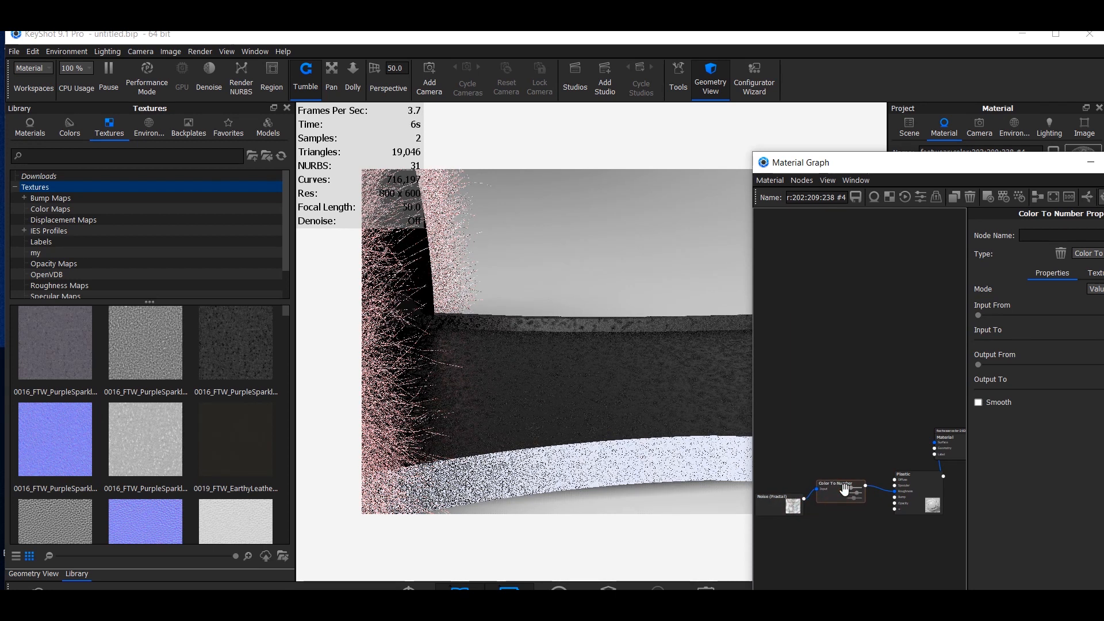
# - Preview the Color To Number node and set Input From to 0.109, Input To to 0.789, Output From to 0.056 and Output To to 0.953
pyautogui.click(845, 490)
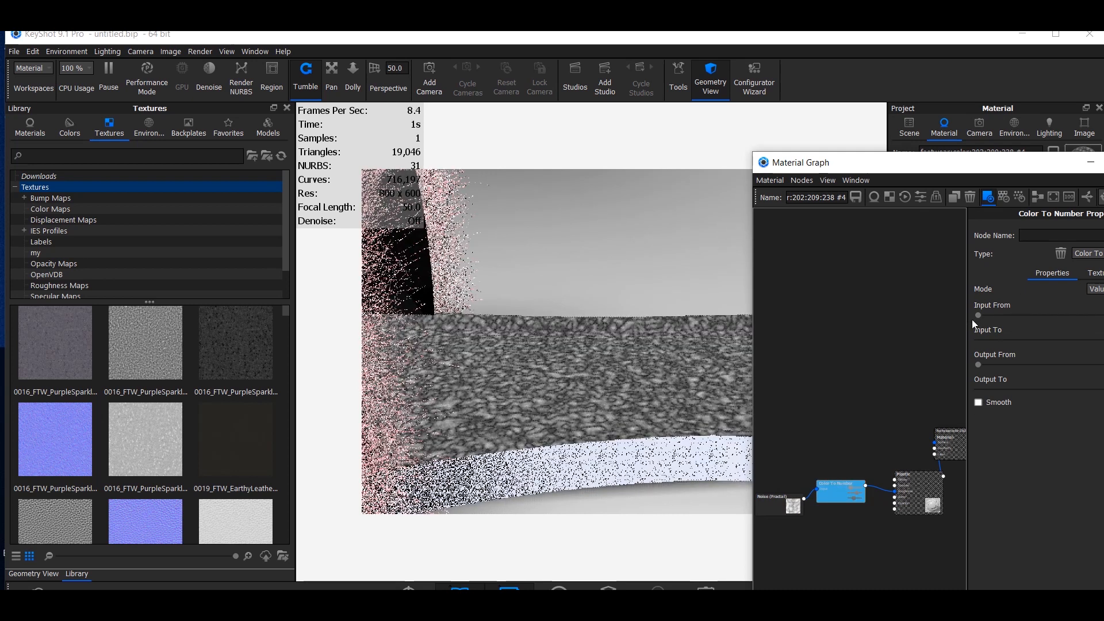
pyautogui.moveTo(903, 163); pyautogui.dragTo(776, 112)
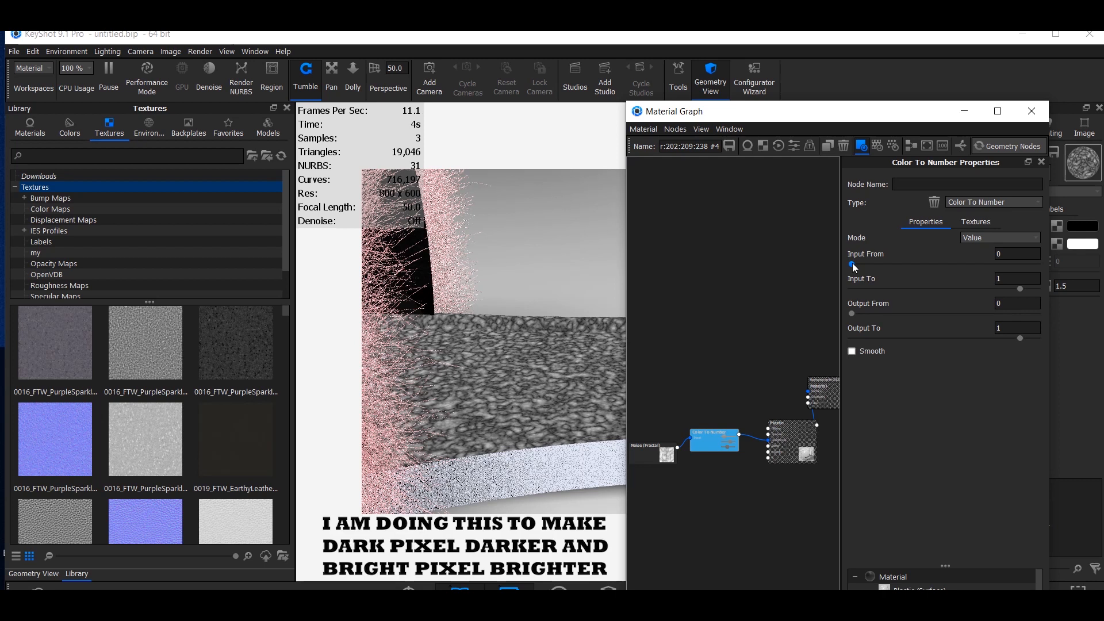
pyautogui.moveTo(854, 268); pyautogui.dragTo(873, 268)
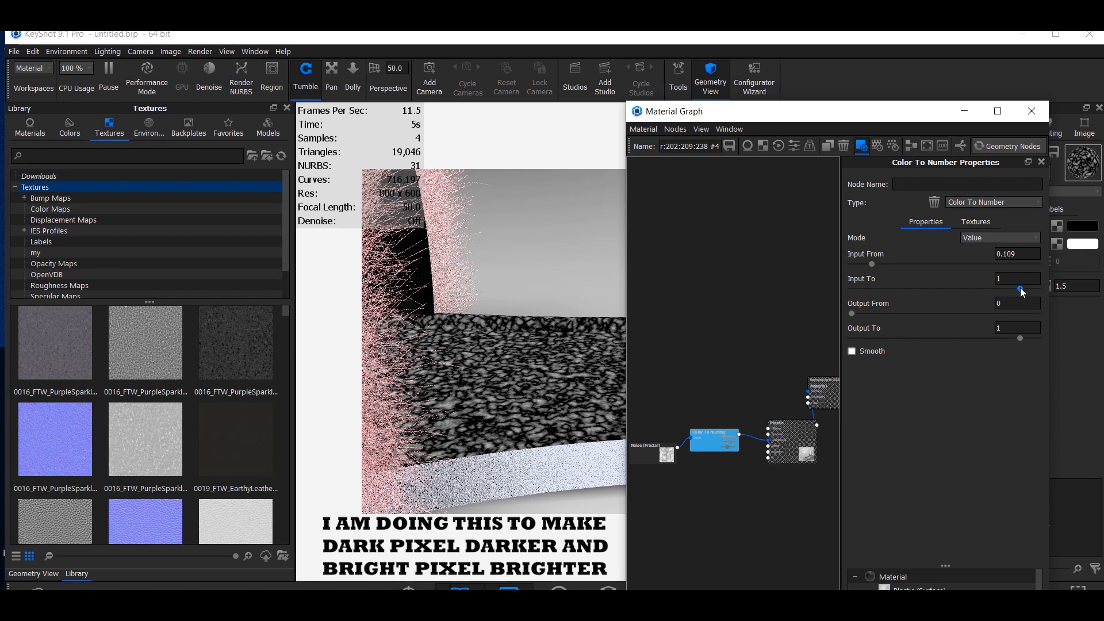
pyautogui.moveTo(1021, 289); pyautogui.dragTo(984, 290)
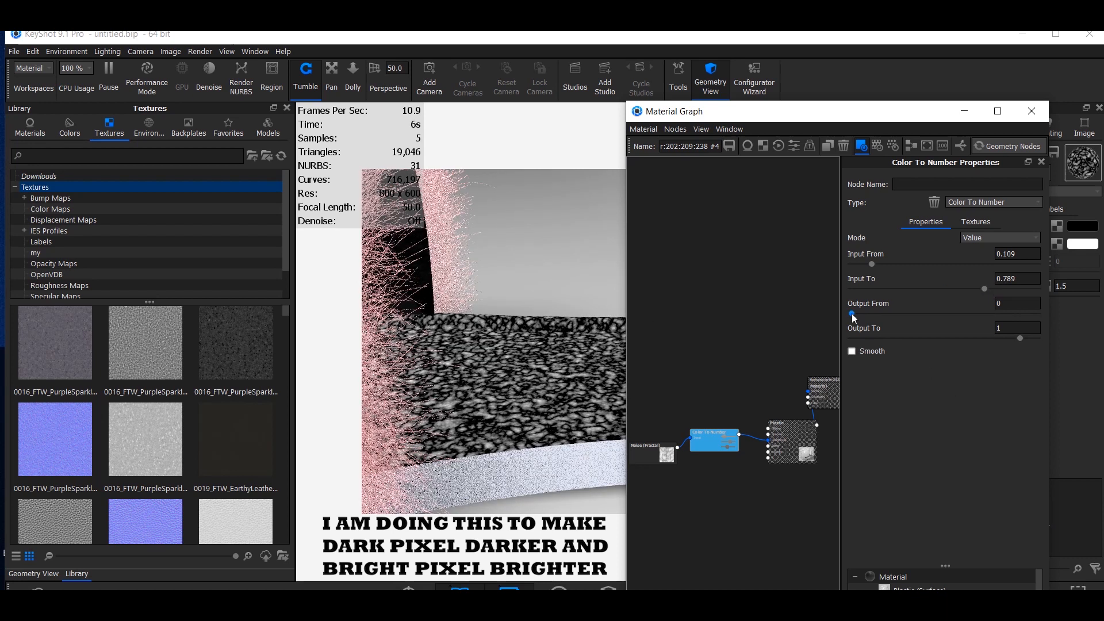
pyautogui.moveTo(852, 314); pyautogui.dragTo(903, 313)
pyautogui.moveTo(1015, 338); pyautogui.dragTo(1012, 338)
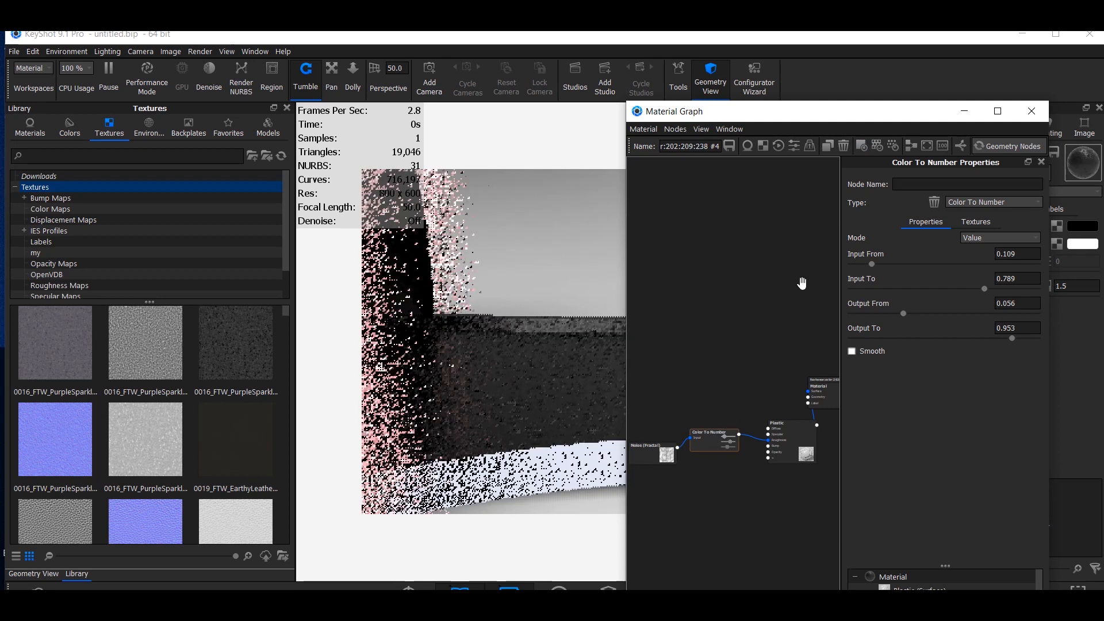
# - Minimize the Material Graph window and unlink the material of the sole's outer side from the other parts
pyautogui.moveTo(812, 122); pyautogui.dragTo(783, 244)
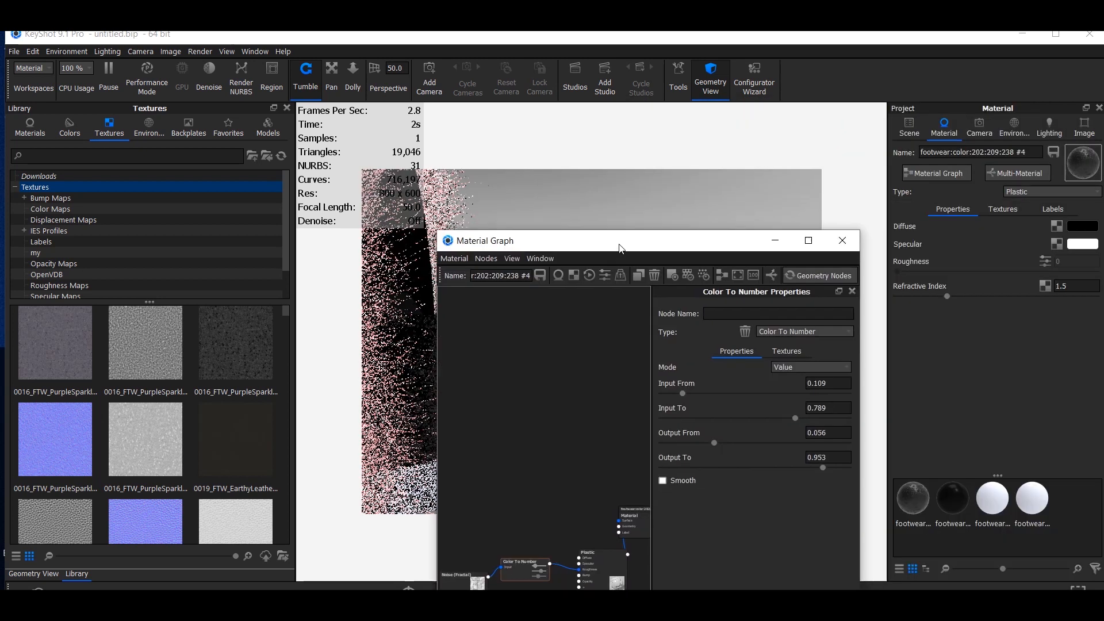
pyautogui.click(784, 244)
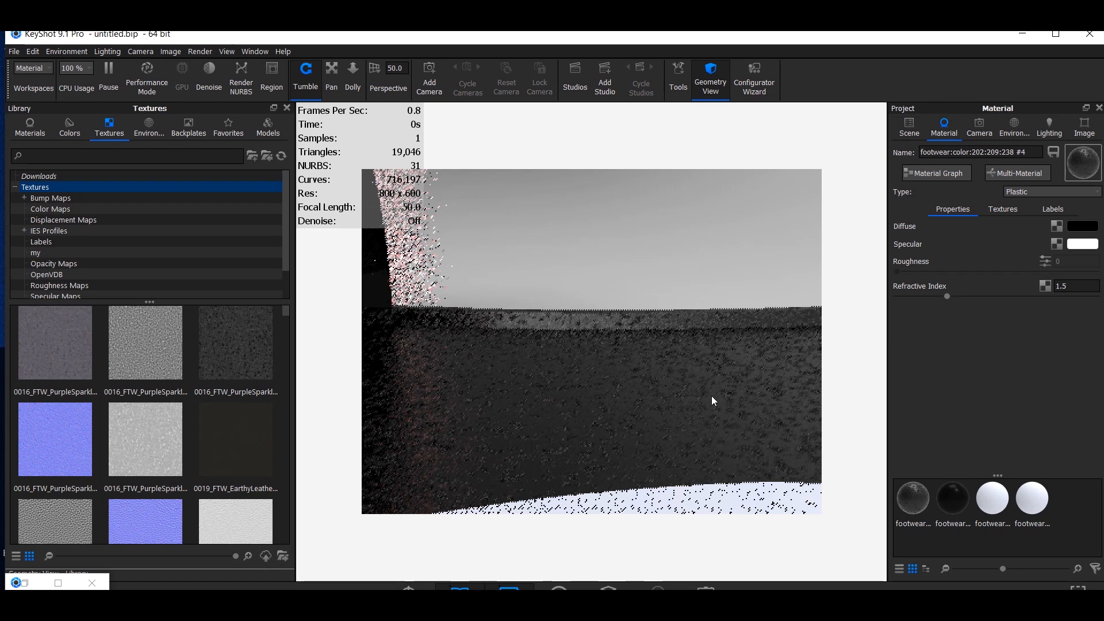
pyautogui.scroll(-3, 711, 396)
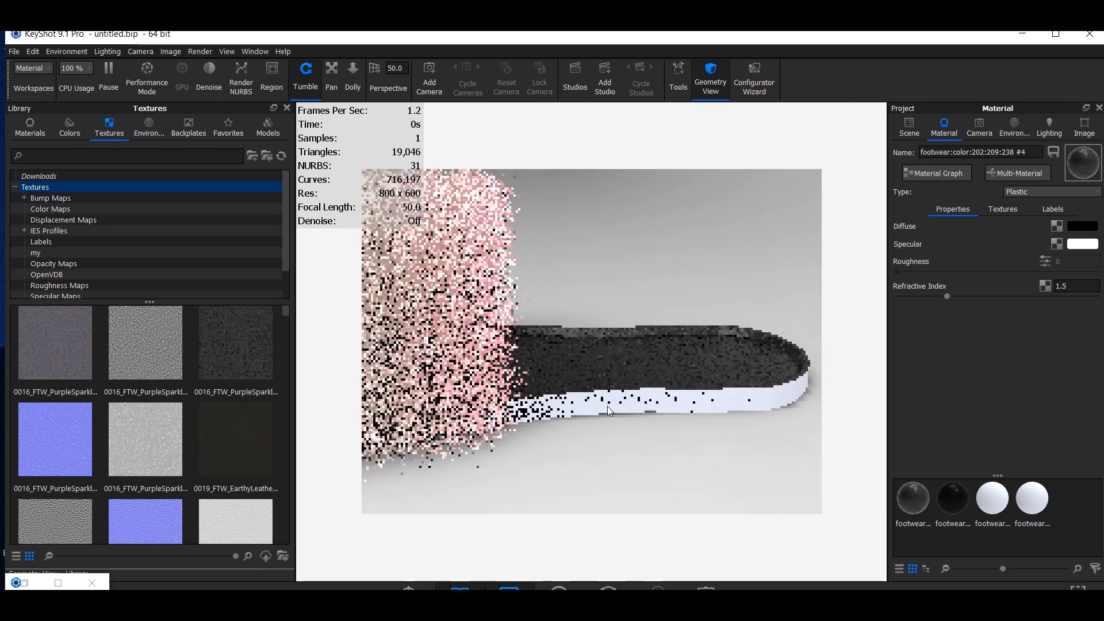
pyautogui.moveTo(609, 411); pyautogui.dragTo(665, 296)
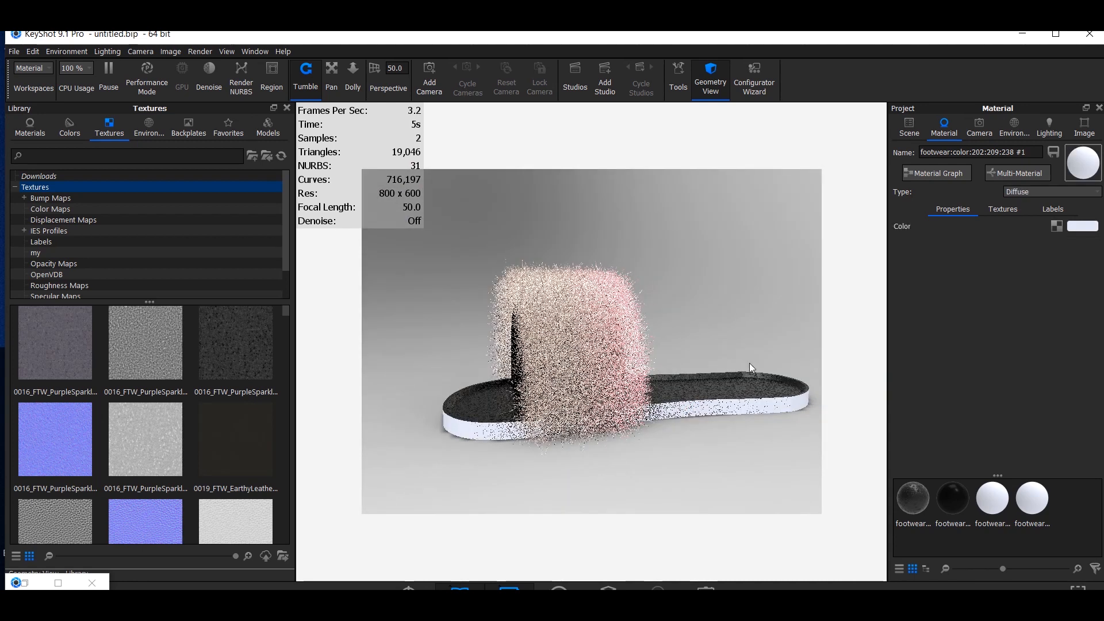
pyautogui.rightClick(712, 412)
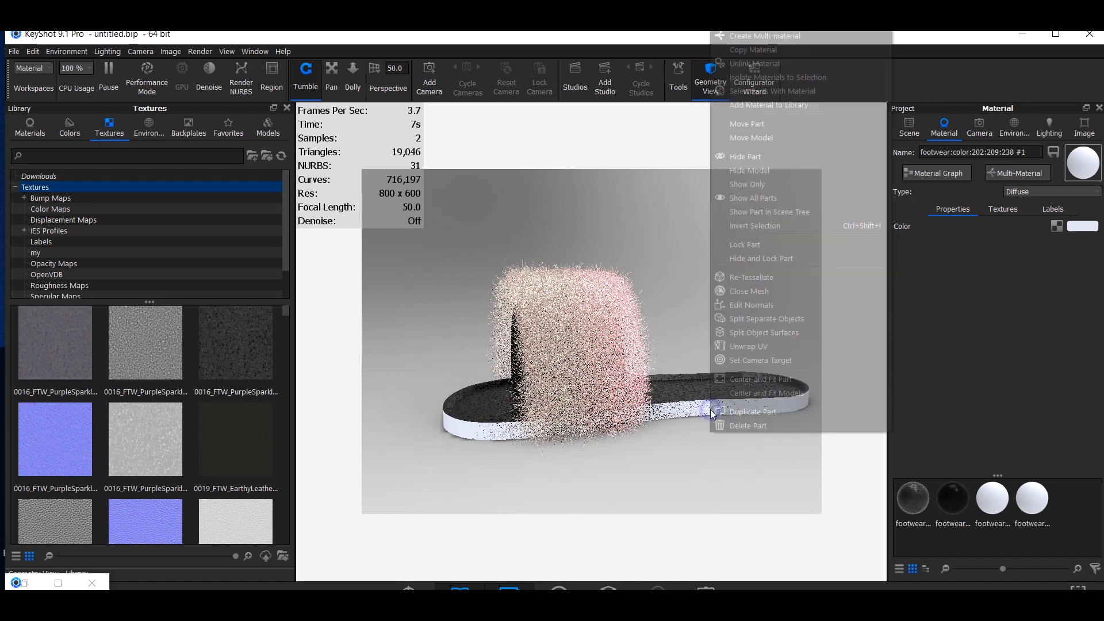
pyautogui.click(753, 63)
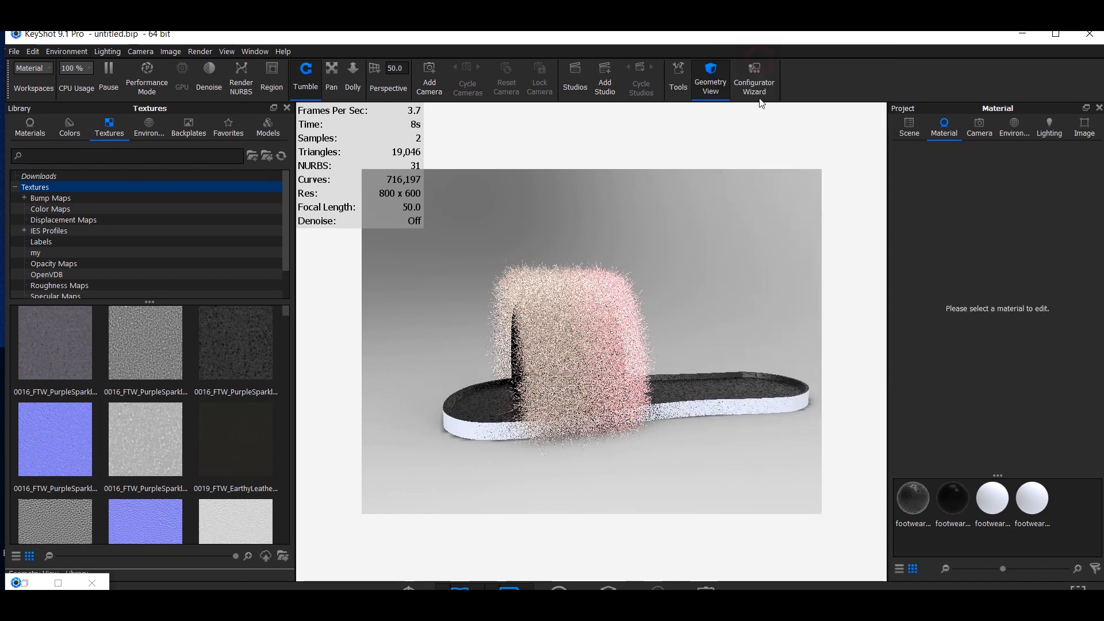
# - Change the sole side's material type to Plastic and set its diffuse color to #DEC4B6
pyautogui.doubleClick(704, 405)
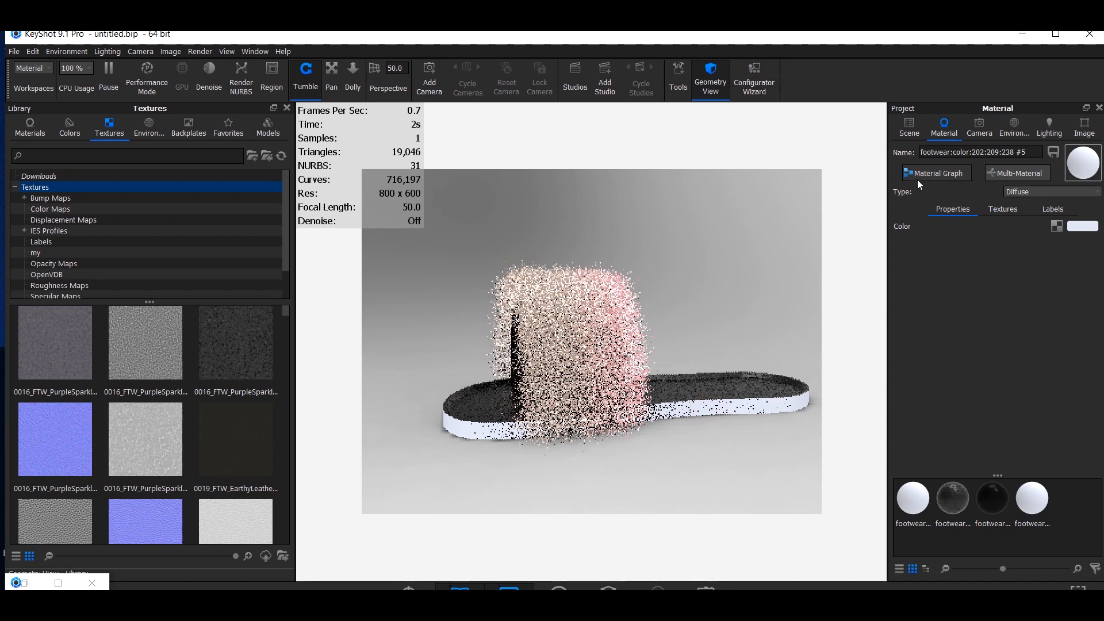
pyautogui.click(1018, 192)
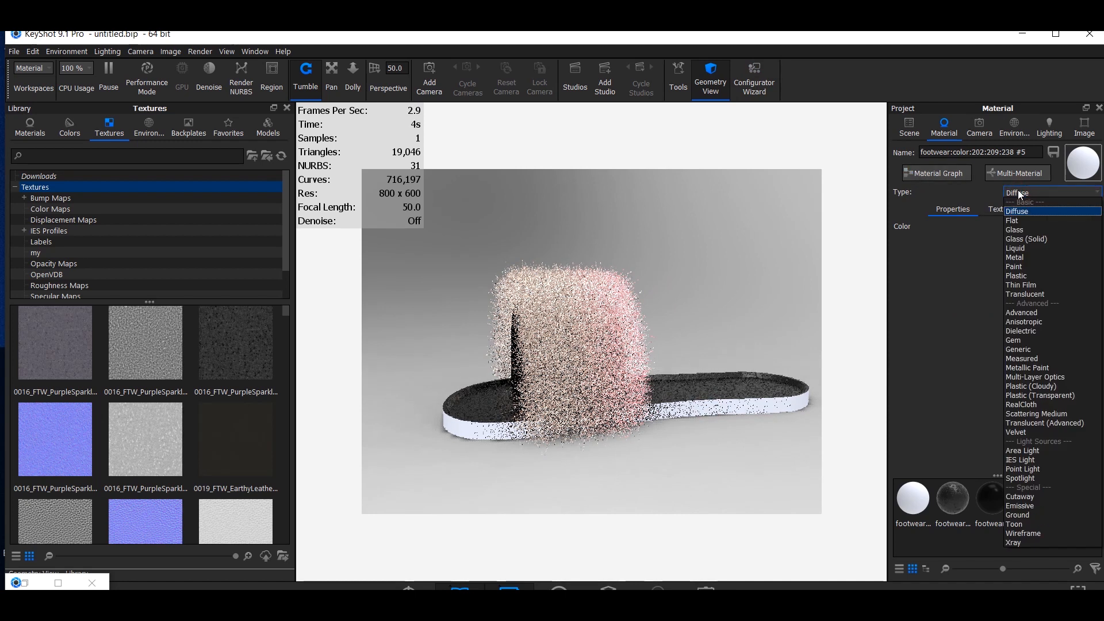
pyautogui.click(1029, 276)
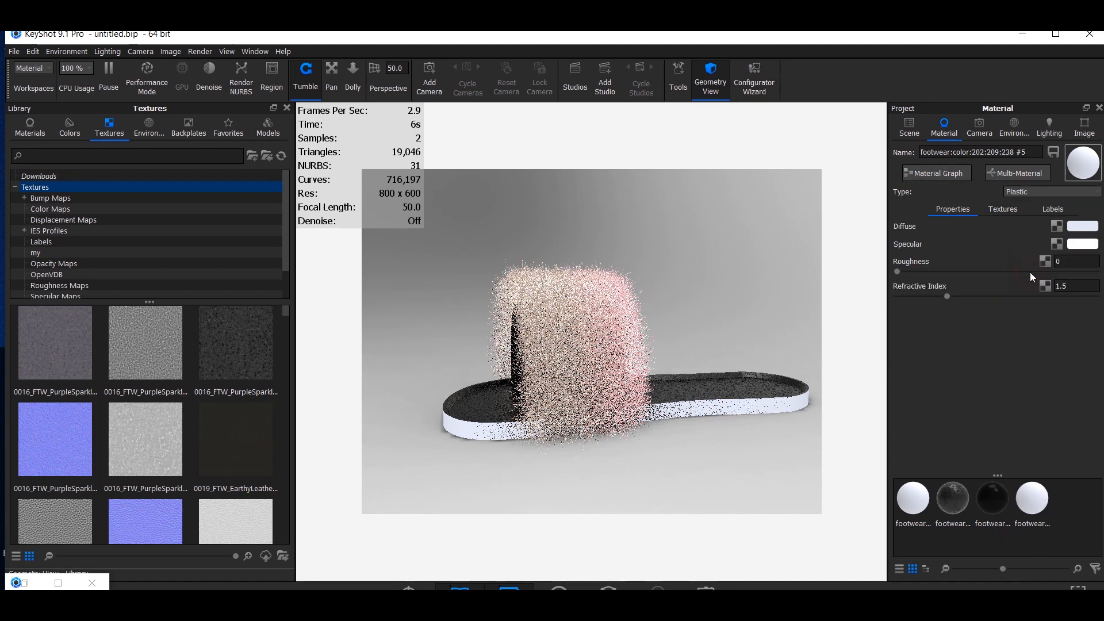
pyautogui.click(1095, 226)
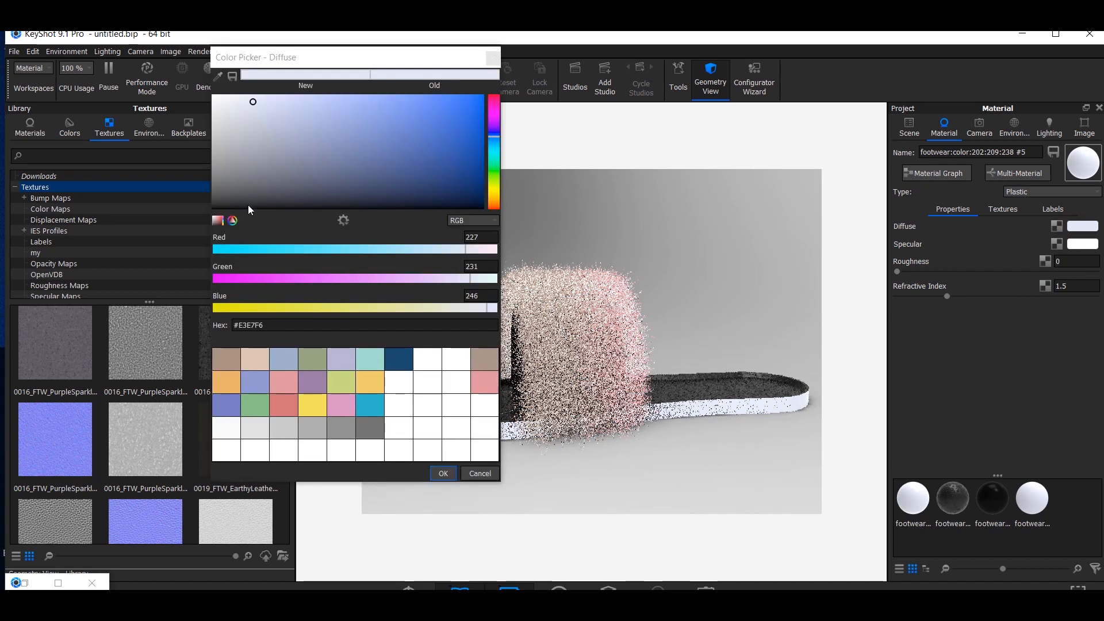
pyautogui.click(251, 357)
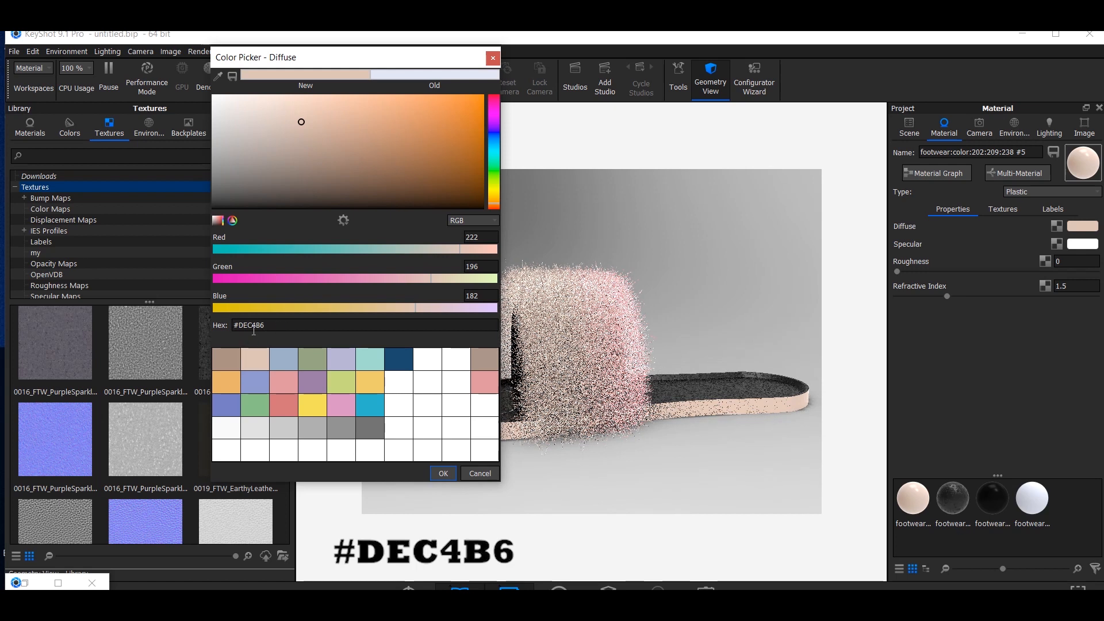
pyautogui.click(442, 473)
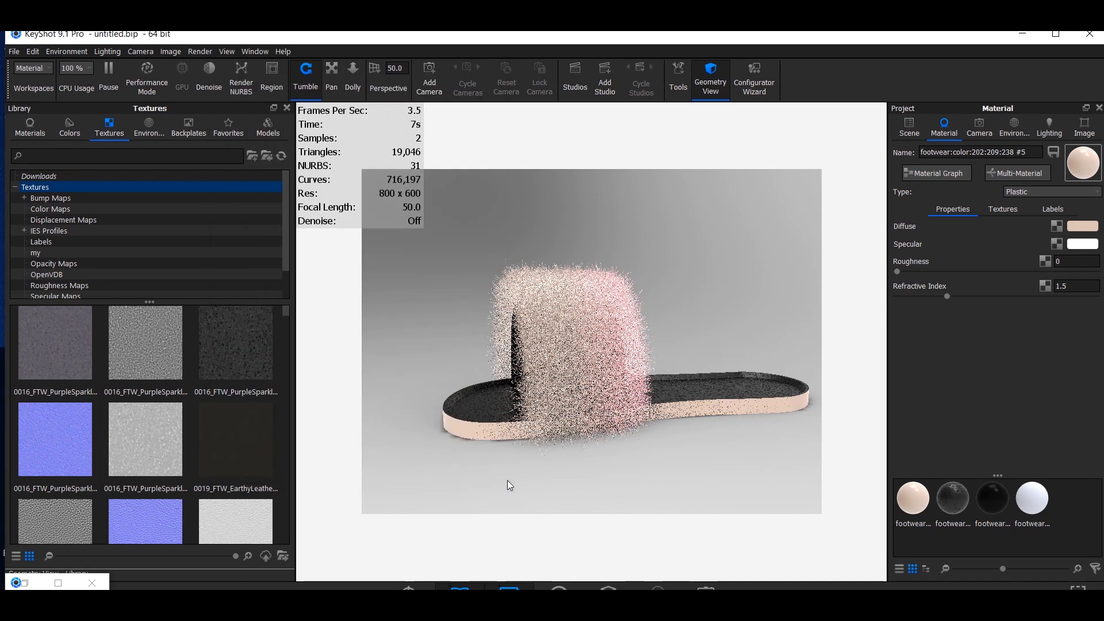
pyautogui.moveTo(613, 449)
pyautogui.mouseDown()
pyautogui.moveTo(605, 436)
pyautogui.moveTo(618, 437)
pyautogui.moveTo(587, 418)
pyautogui.moveTo(610, 418)
pyautogui.moveTo(605, 429)
pyautogui.mouseUp()
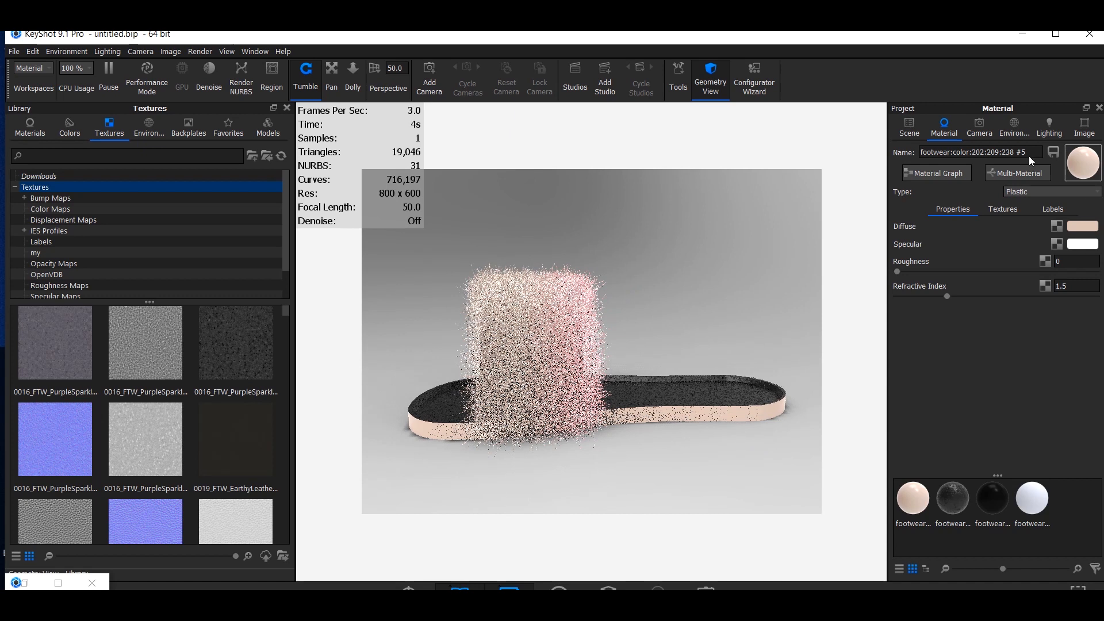
# - Switch the environment background to Color and set it to #DEC4B6
pyautogui.click(1021, 130)
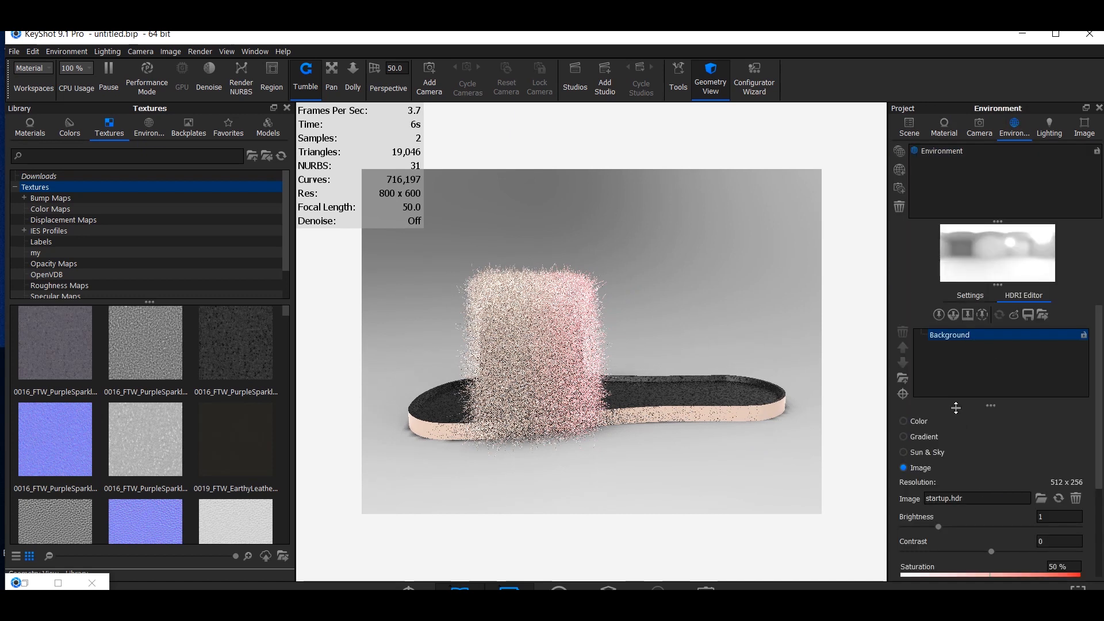
pyautogui.click(978, 296)
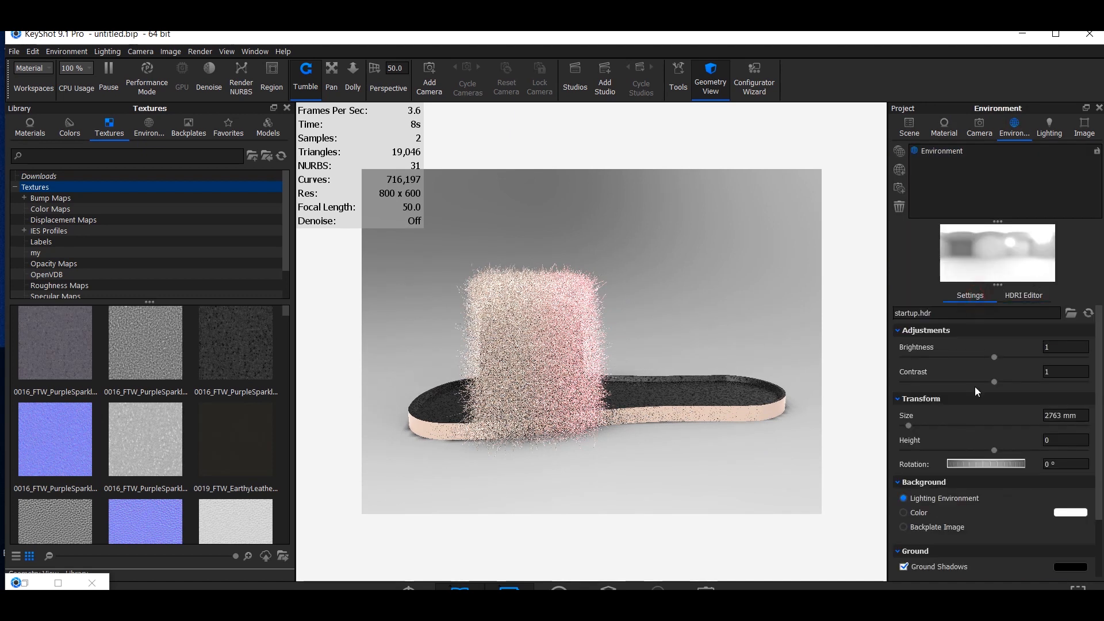
pyautogui.scroll(-2, 974, 391)
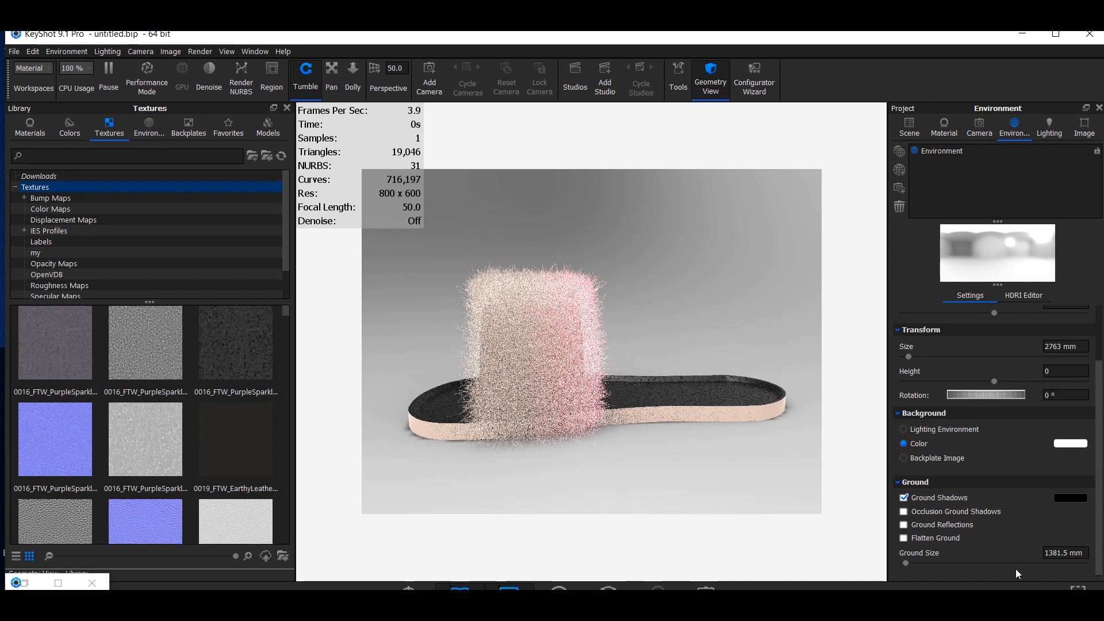
pyautogui.click(1074, 443)
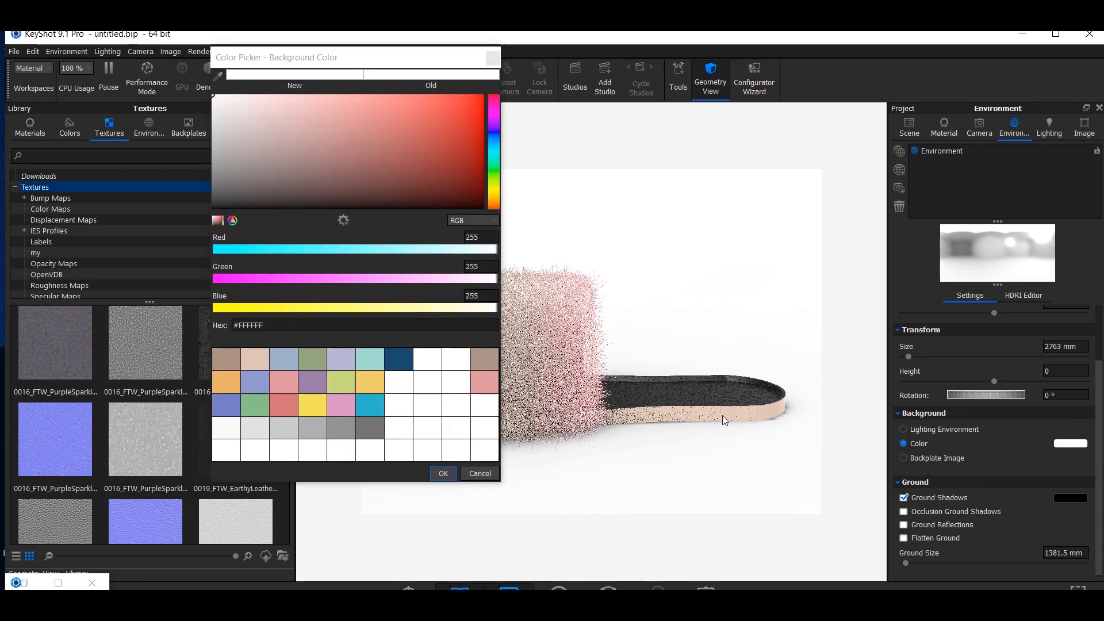
pyautogui.click(254, 360)
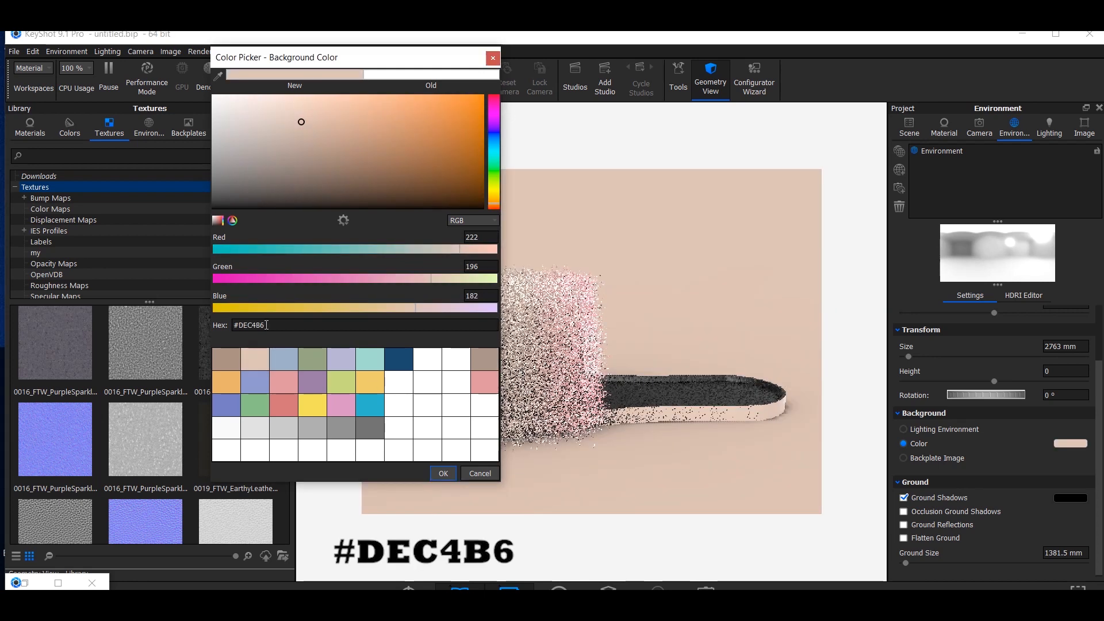
pyautogui.click(444, 473)
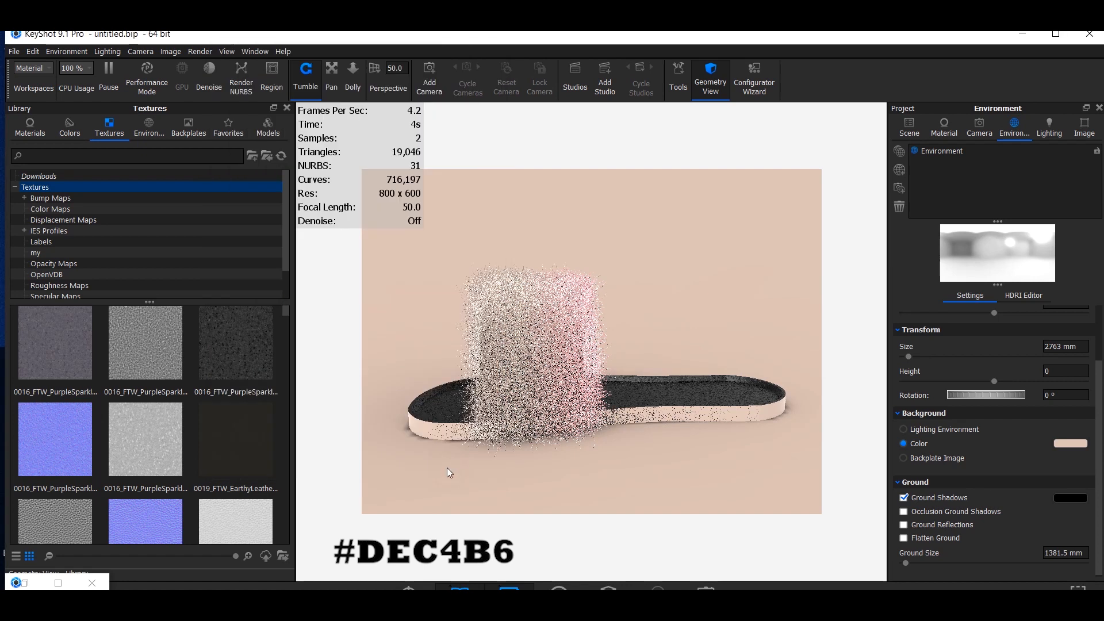
pyautogui.click(553, 417)
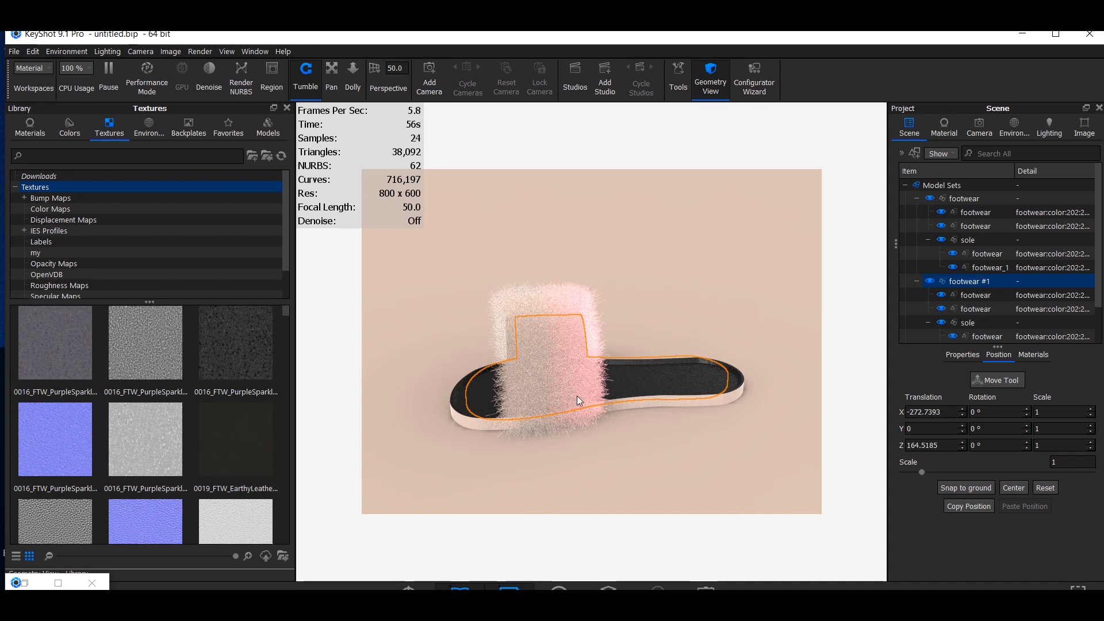
pyautogui.moveTo(593, 436); pyautogui.dragTo(608, 404)
pyautogui.click(608, 403)
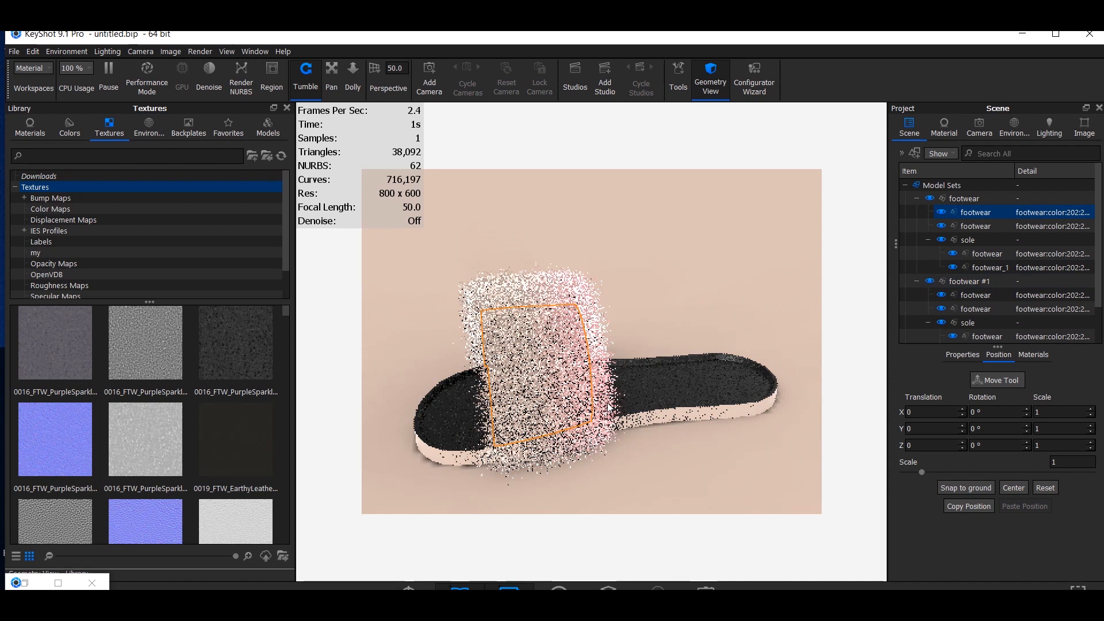
pyautogui.rightClick(608, 404)
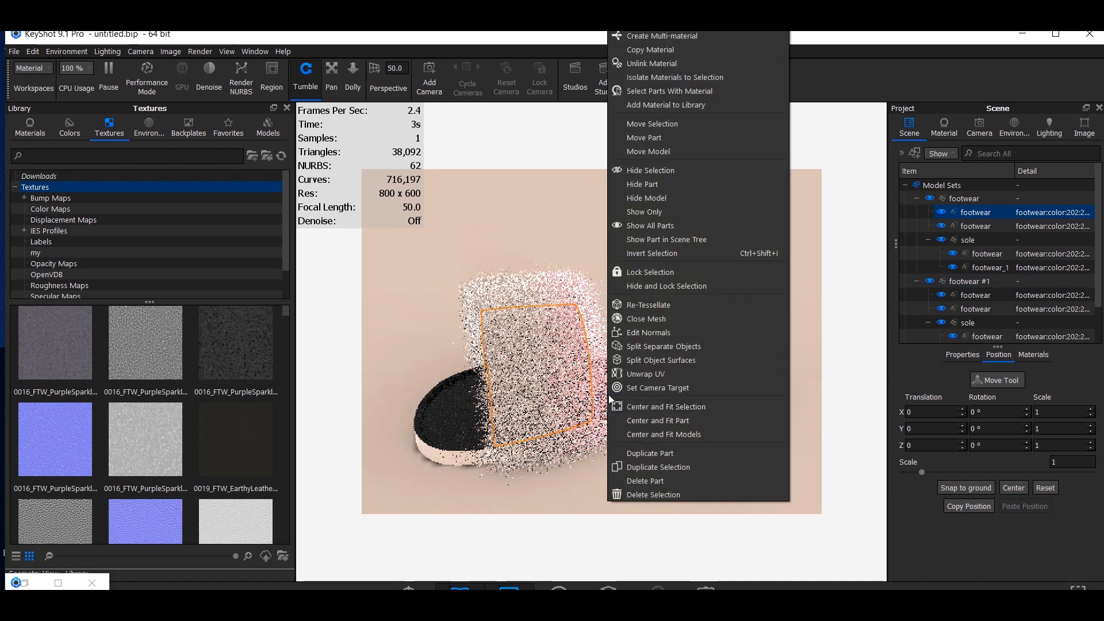
pyautogui.click(631, 467)
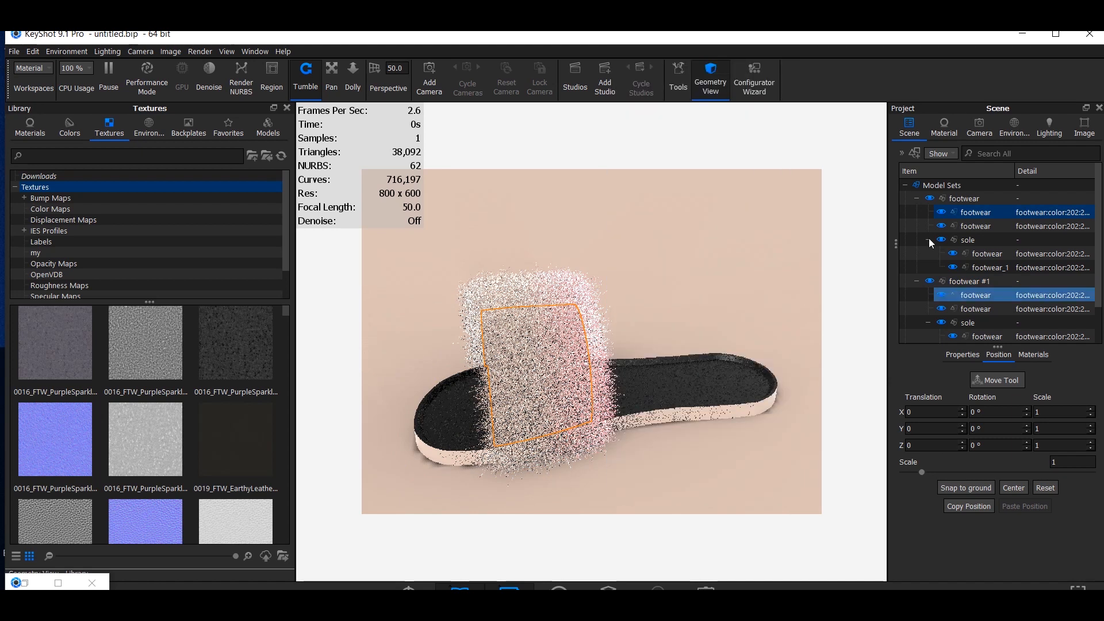
# - Duplicate the original footwear model group in the scene tree
pyautogui.click(957, 199)
pyautogui.rightClick(957, 199)
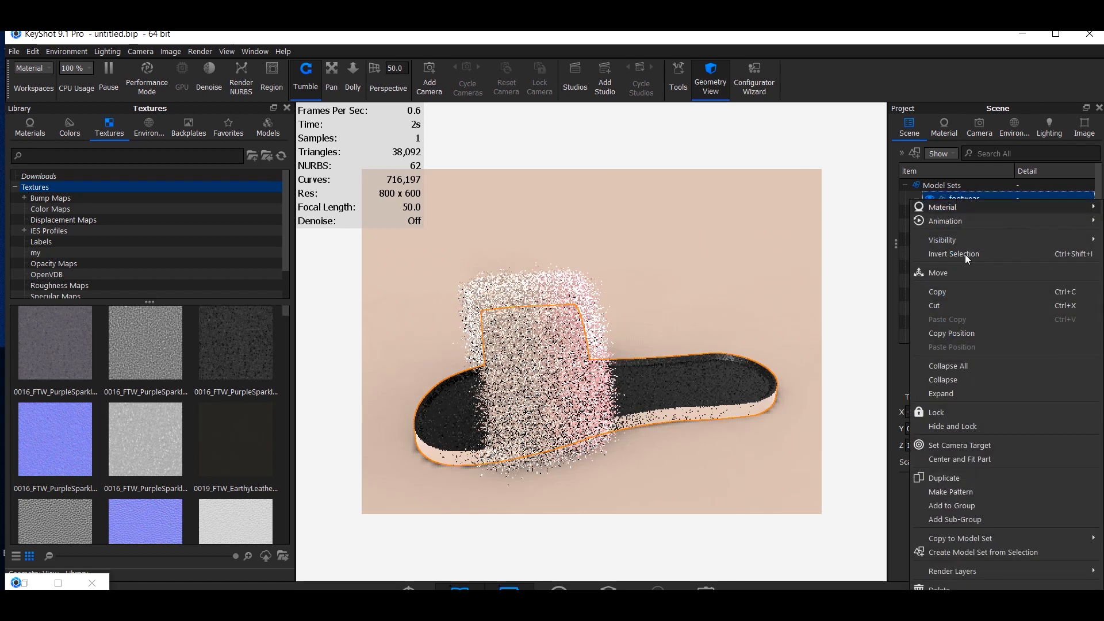
pyautogui.click(975, 481)
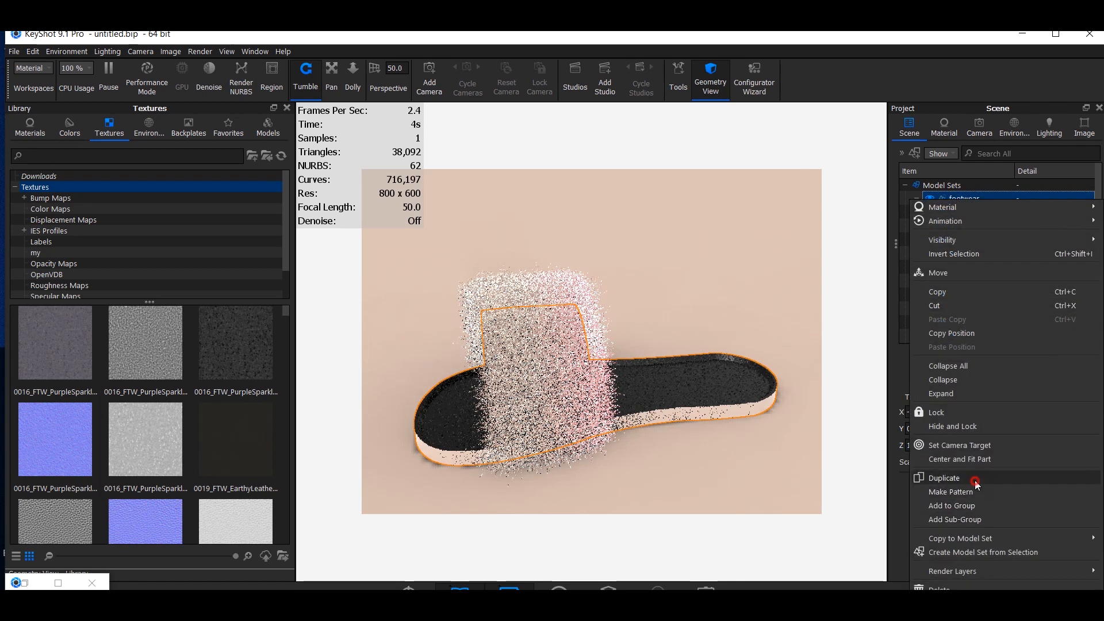
# - Rotate the duplicated sandal about its vertical axis so it faces the opposite way from the original
pyautogui.moveTo(642, 460); pyautogui.dragTo(290, 294)
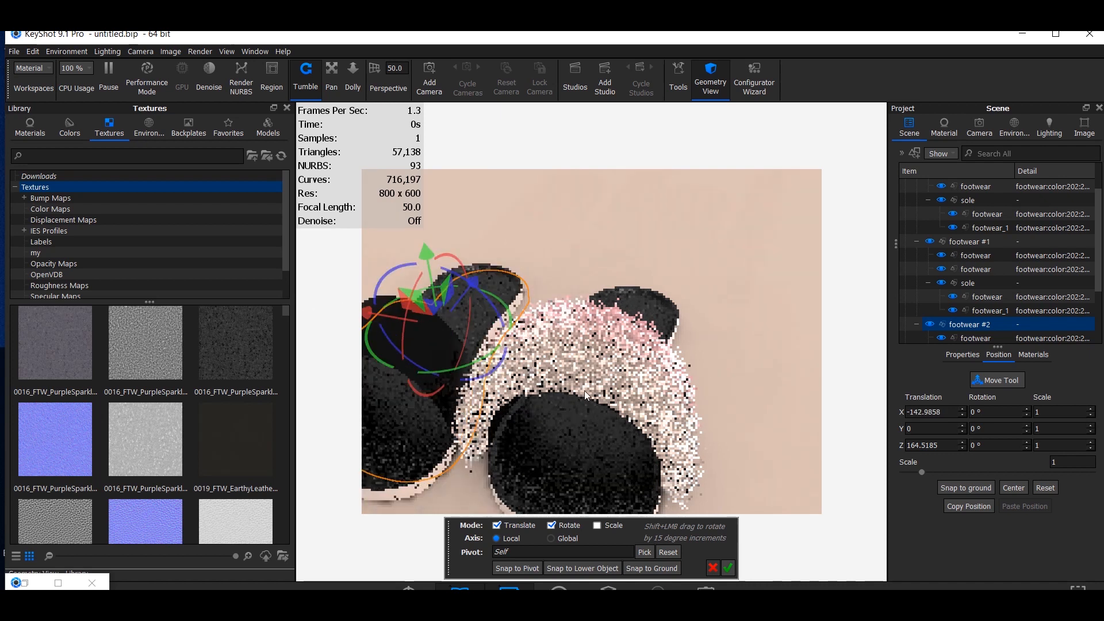
pyautogui.scroll(-5, 584, 391)
pyautogui.click(579, 430)
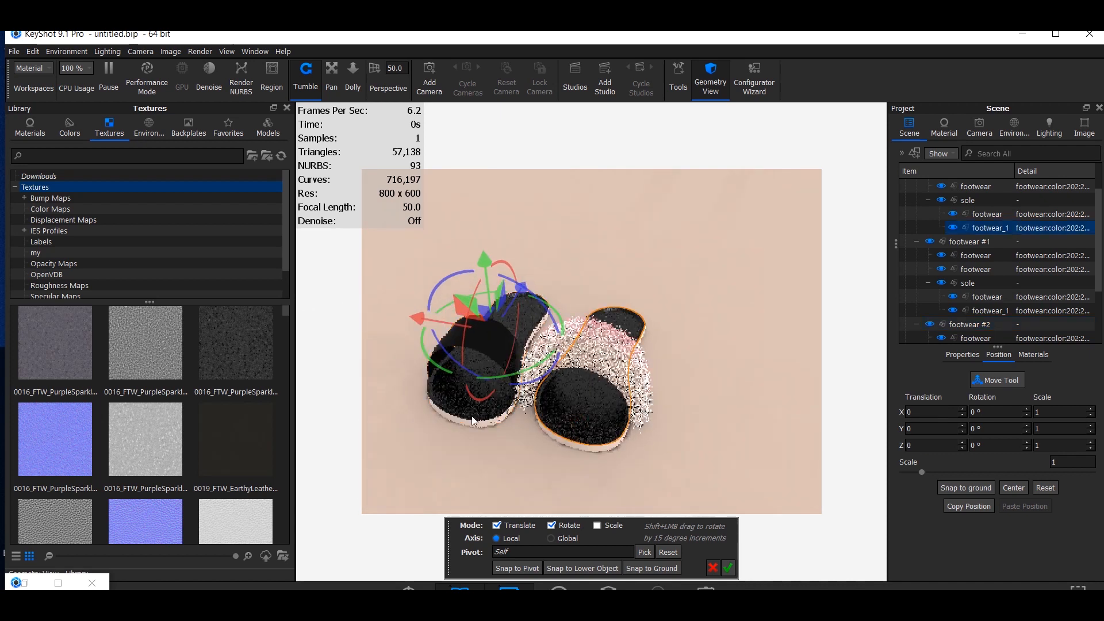
pyautogui.click(472, 421)
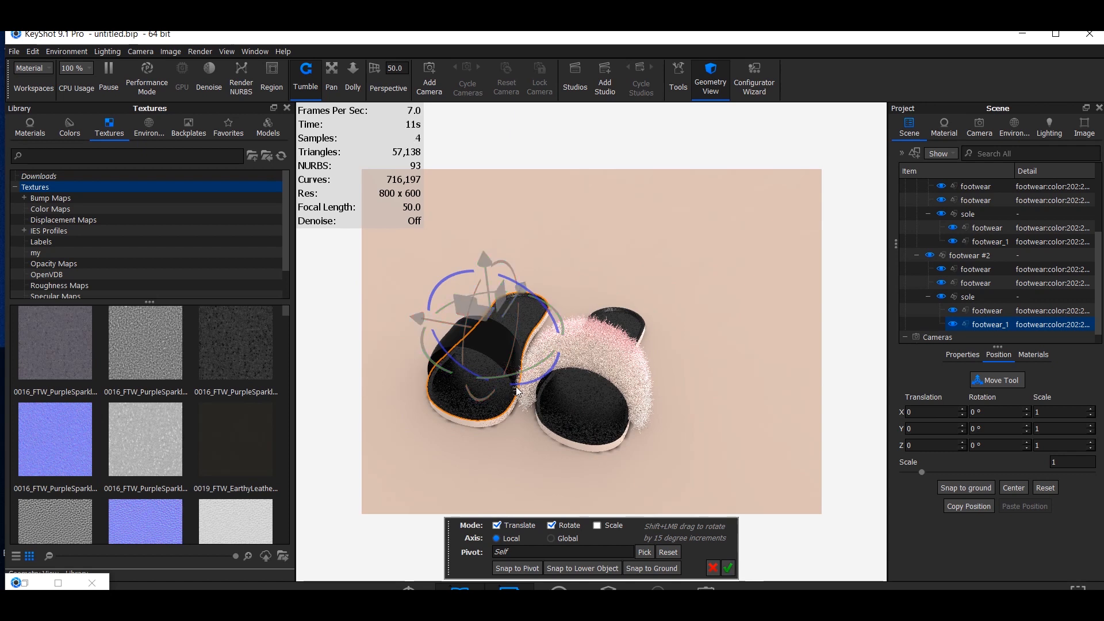
pyautogui.moveTo(522, 380); pyautogui.dragTo(437, 374)
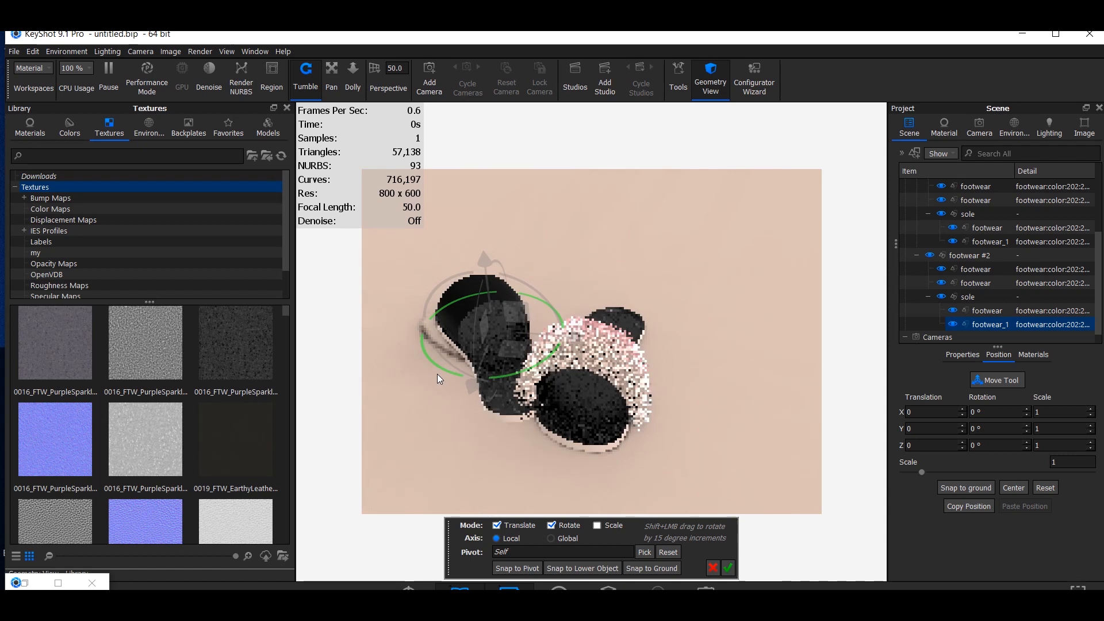
# - Move the duplicated sandal behind and beside the original, leaving a clear gap between them, and accept the placement
pyautogui.moveTo(466, 422); pyautogui.dragTo(567, 488)
pyautogui.moveTo(500, 317); pyautogui.dragTo(635, 307)
pyautogui.moveTo(609, 388); pyautogui.dragTo(638, 386)
pyautogui.moveTo(780, 326); pyautogui.dragTo(774, 327)
pyautogui.moveTo(752, 336); pyautogui.dragTo(747, 330)
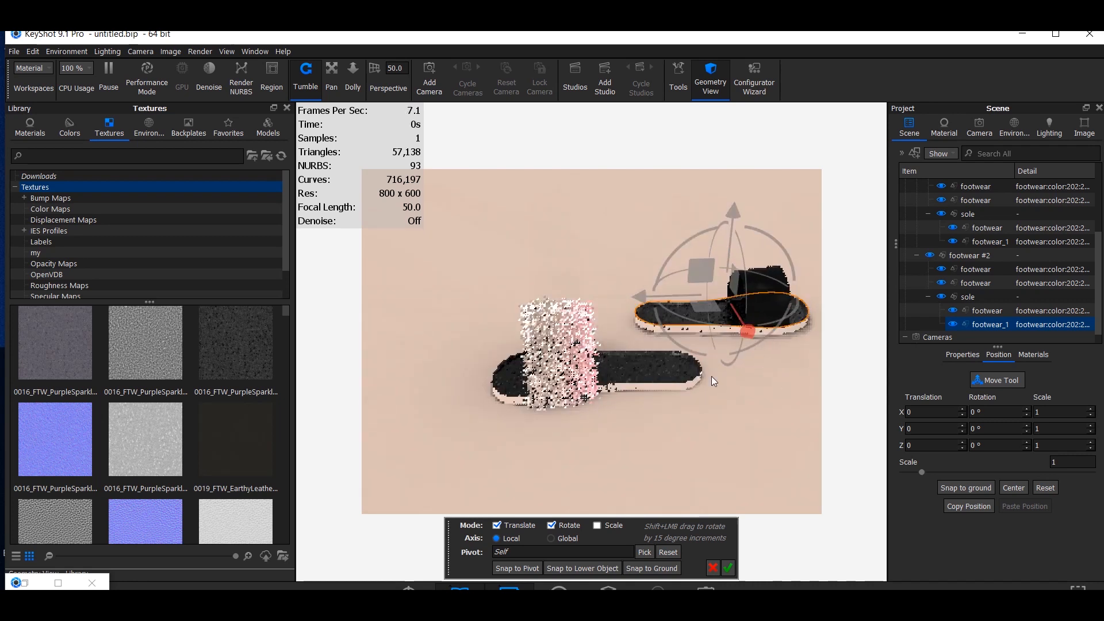
pyautogui.click(727, 568)
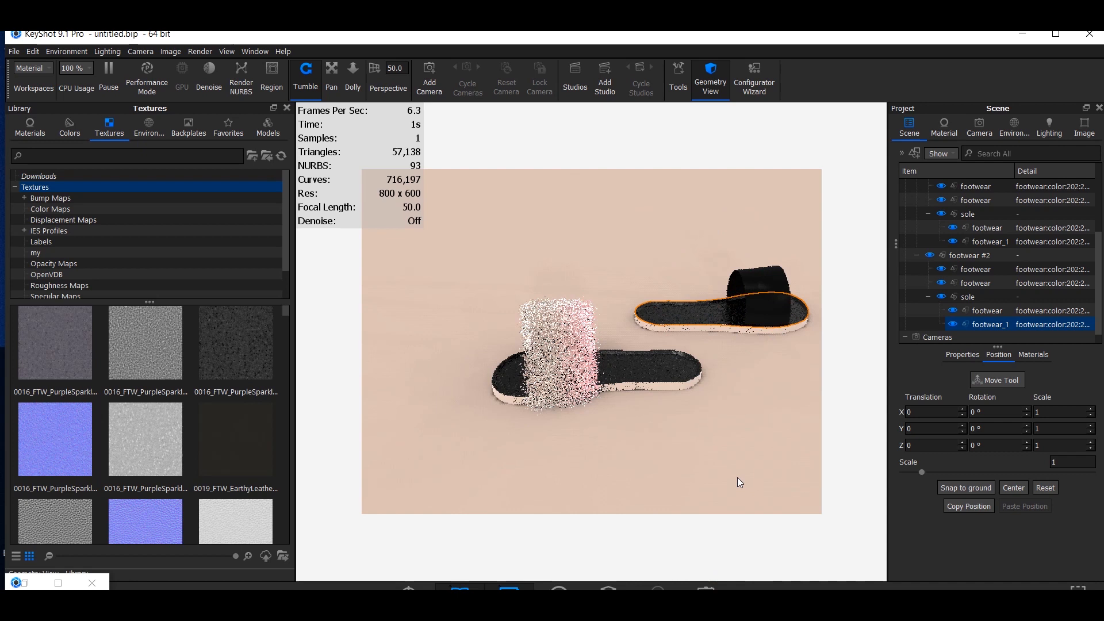
# - Copy the gradient fur material from the original sandal's strap onto the duplicated sandal's strap
pyautogui.click(765, 292)
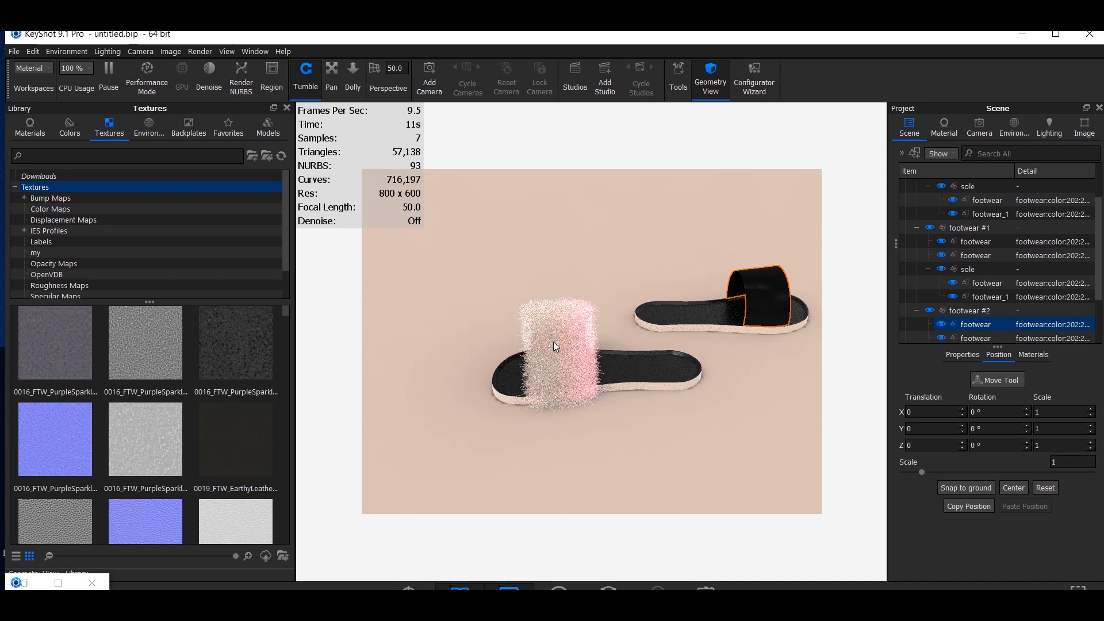
pyautogui.keyDown('shift'); pyautogui.rightClick(771, 292); pyautogui.keyUp('shift')
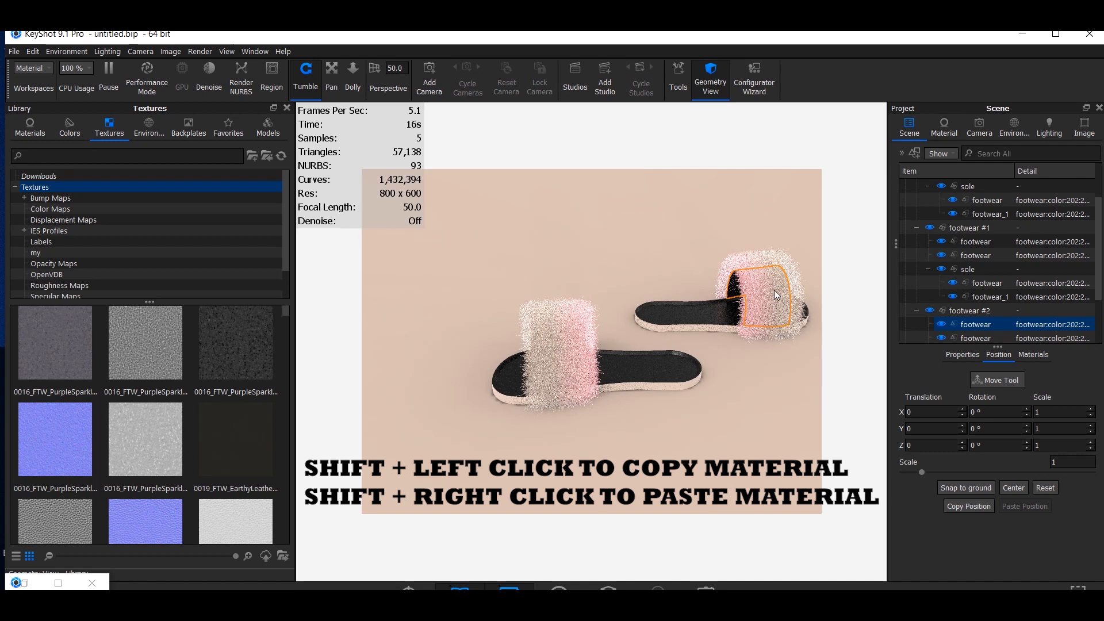
# - Apply the 3 Point Light 4K studio environment to the scene
pyautogui.moveTo(713, 357); pyautogui.dragTo(715, 395)
pyautogui.moveTo(626, 352); pyautogui.dragTo(612, 382)
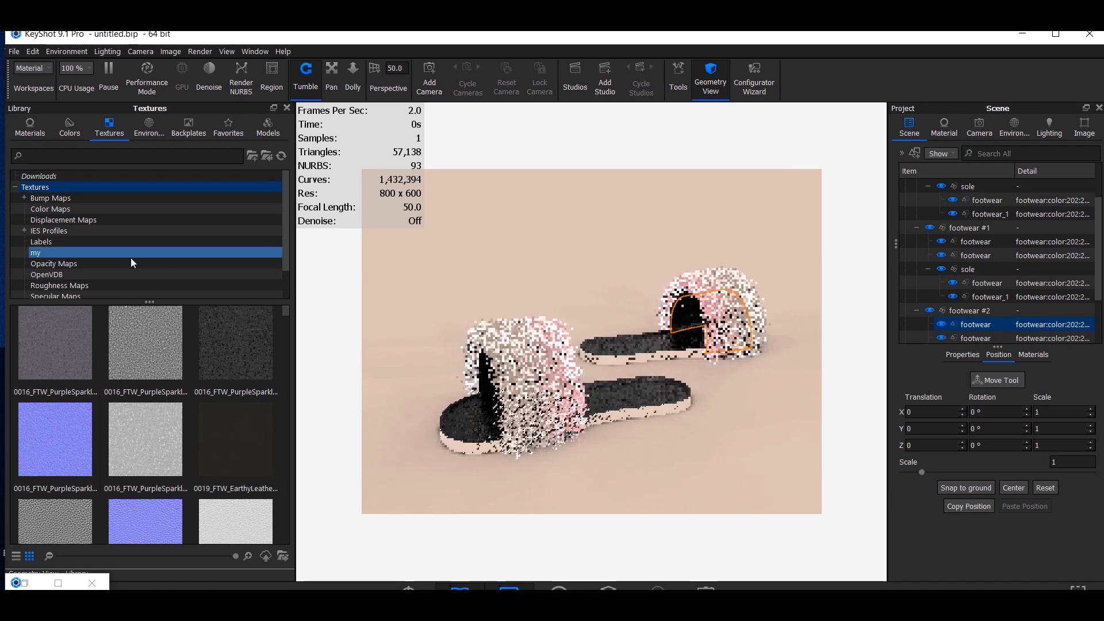
pyautogui.click(149, 126)
pyautogui.moveTo(228, 384); pyautogui.dragTo(395, 311)
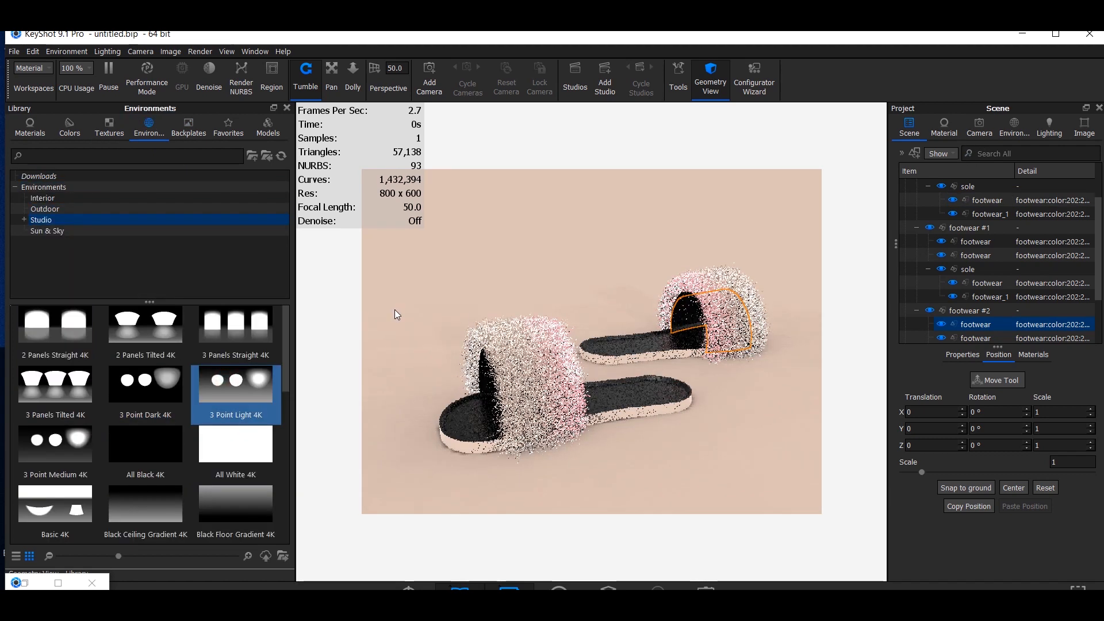
# - Create a new blank environment alongside the existing one and open its HDRI lighting for editing
pyautogui.click(1016, 129)
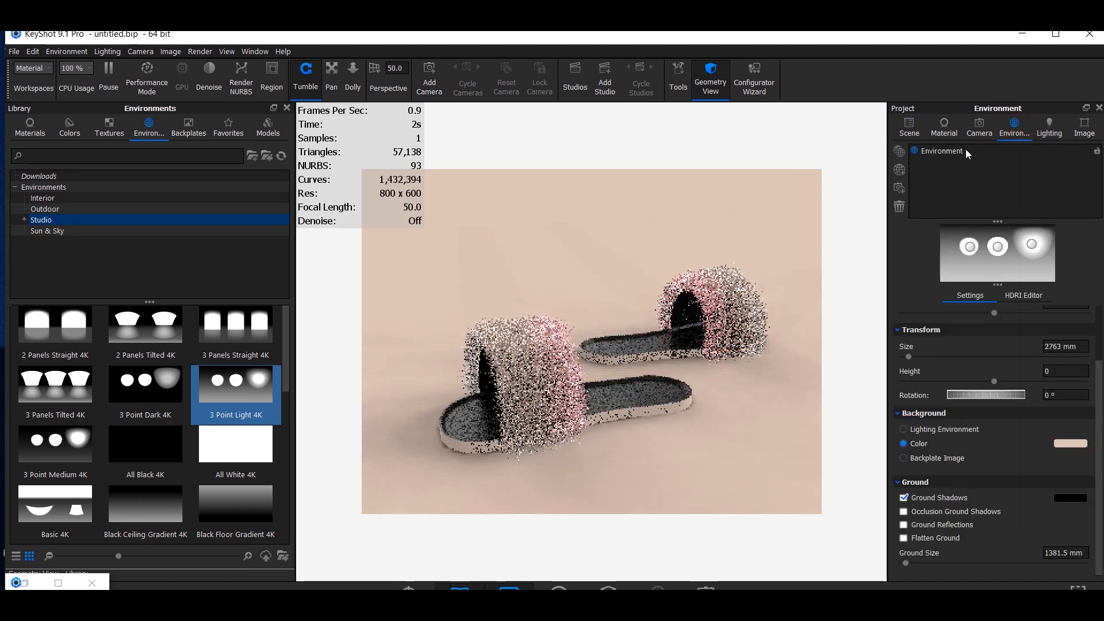
pyautogui.click(902, 168)
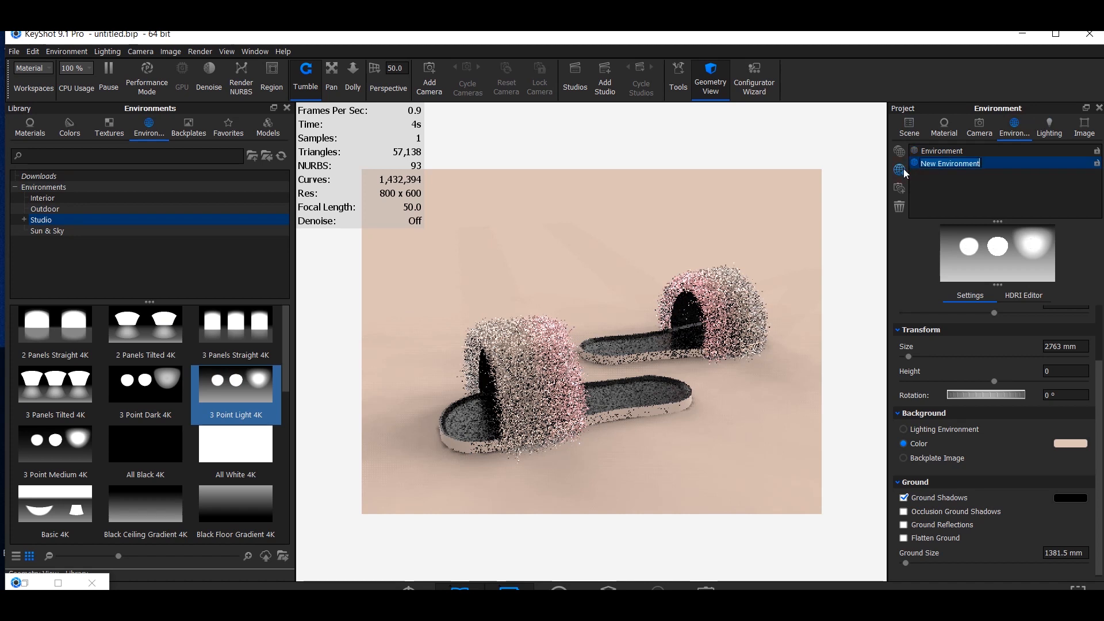
pyautogui.click(1022, 296)
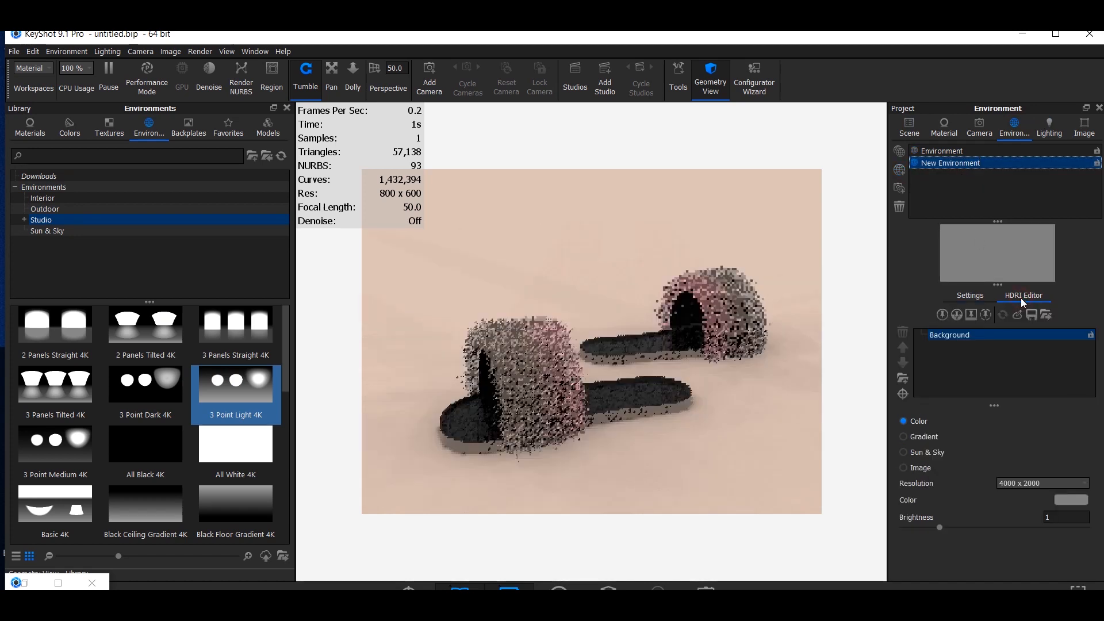
# - Add a circular light pin to the new environment, aim its highlight at the front sandal's footbed, and set its radius to 57.78
pyautogui.click(938, 314)
pyautogui.moveTo(998, 254); pyautogui.dragTo(986, 253)
pyautogui.click(634, 398)
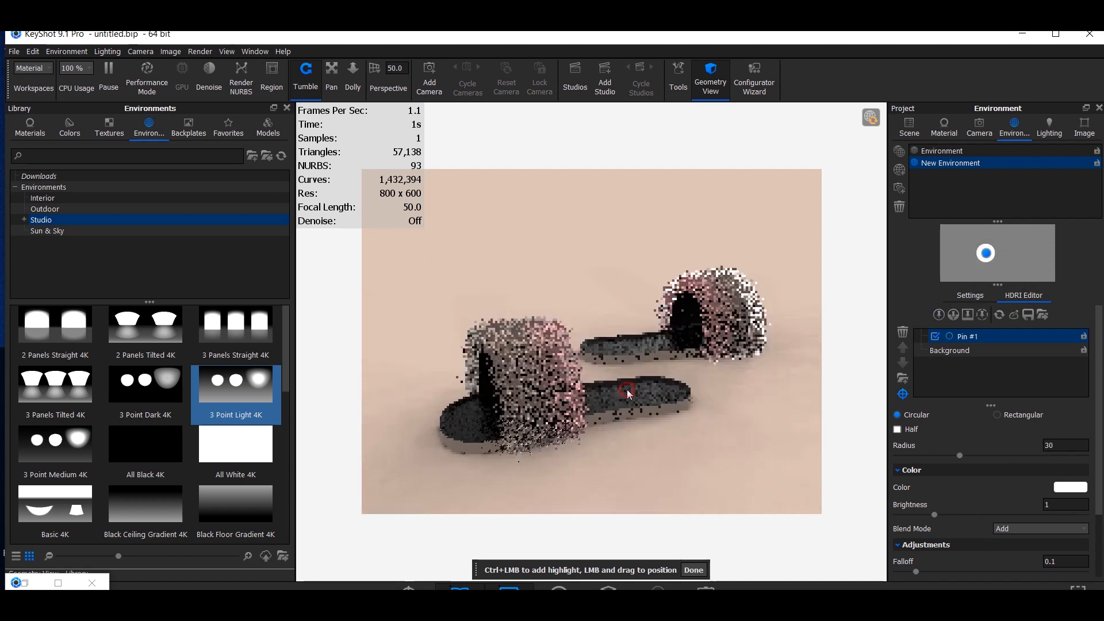
pyautogui.moveTo(957, 454); pyautogui.dragTo(1008, 464)
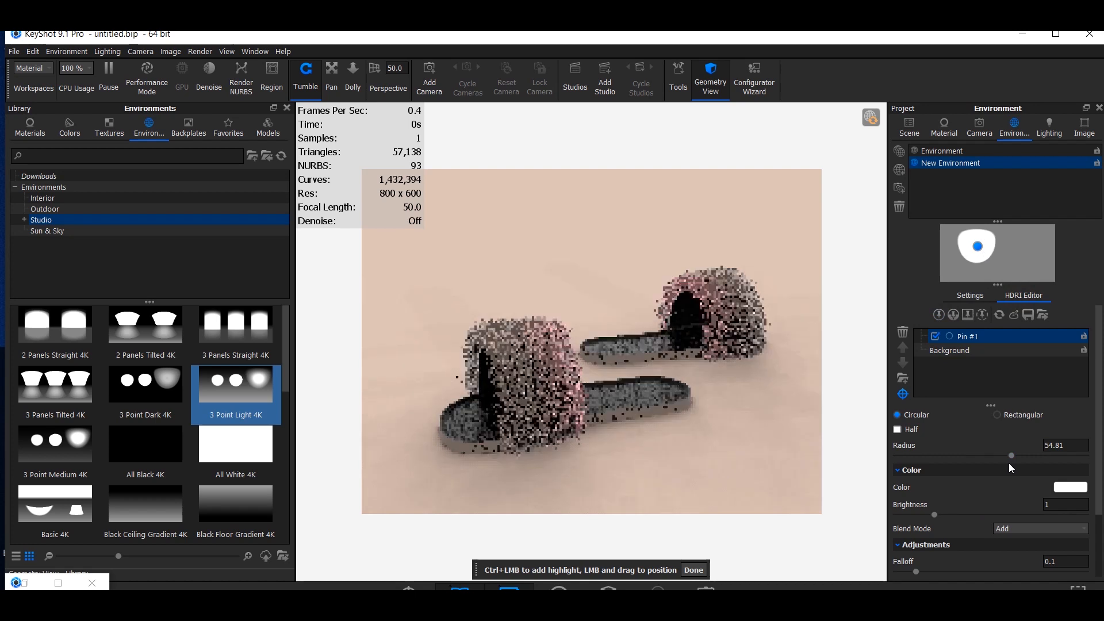
pyautogui.moveTo(1012, 455); pyautogui.dragTo(1020, 460)
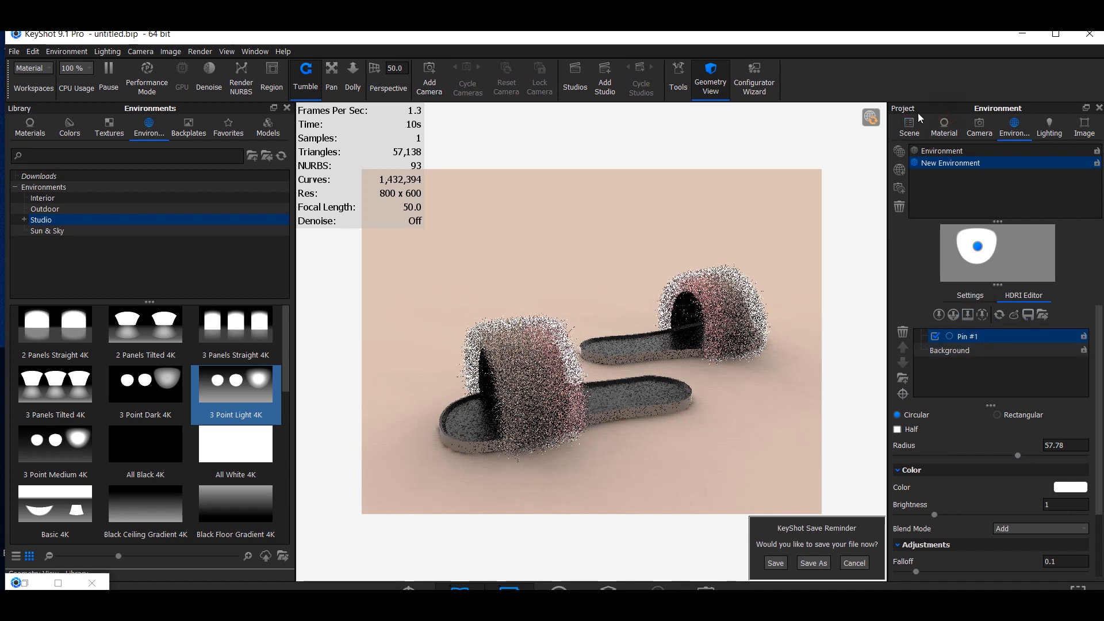
# - Switch back to the original environment and replace its lighting with the startup studio environment
pyautogui.click(966, 151)
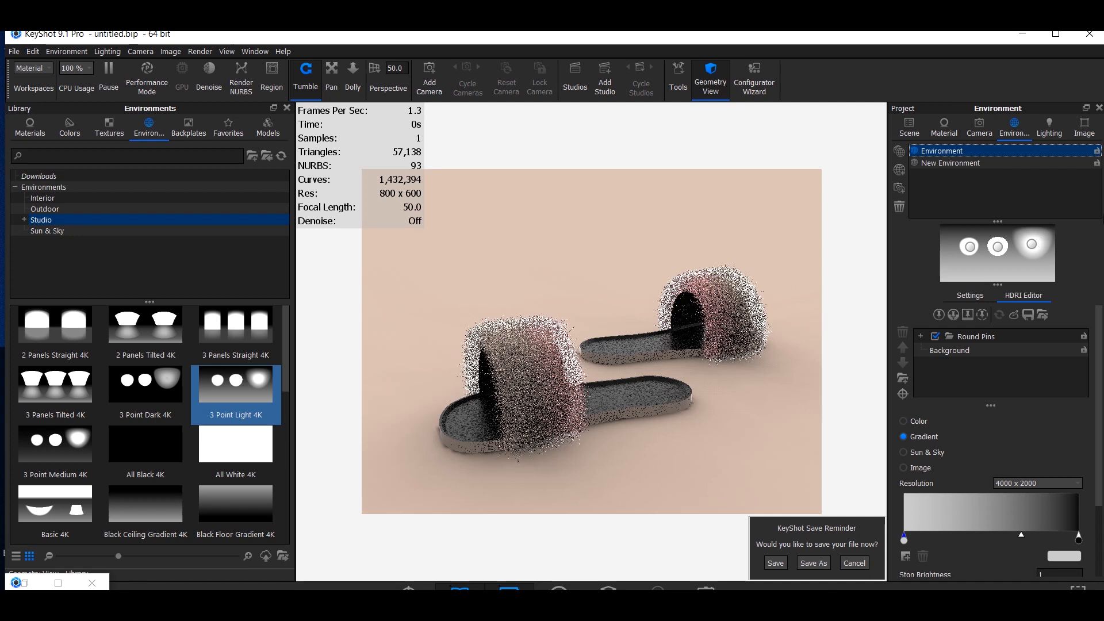
pyautogui.scroll(-10, 172, 432)
pyautogui.click(220, 443)
pyautogui.moveTo(220, 443); pyautogui.dragTo(475, 284)
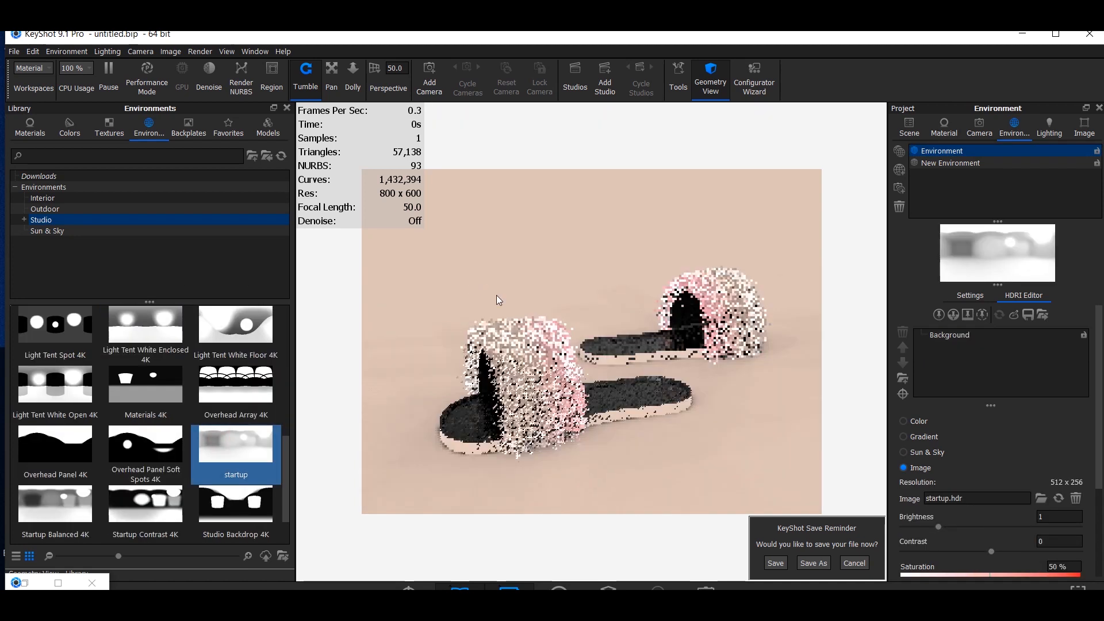
# - Orbit the camera to a more side-on view and adjust the zoom so both sandals fit within the frame
pyautogui.moveTo(561, 437); pyautogui.dragTo(553, 397)
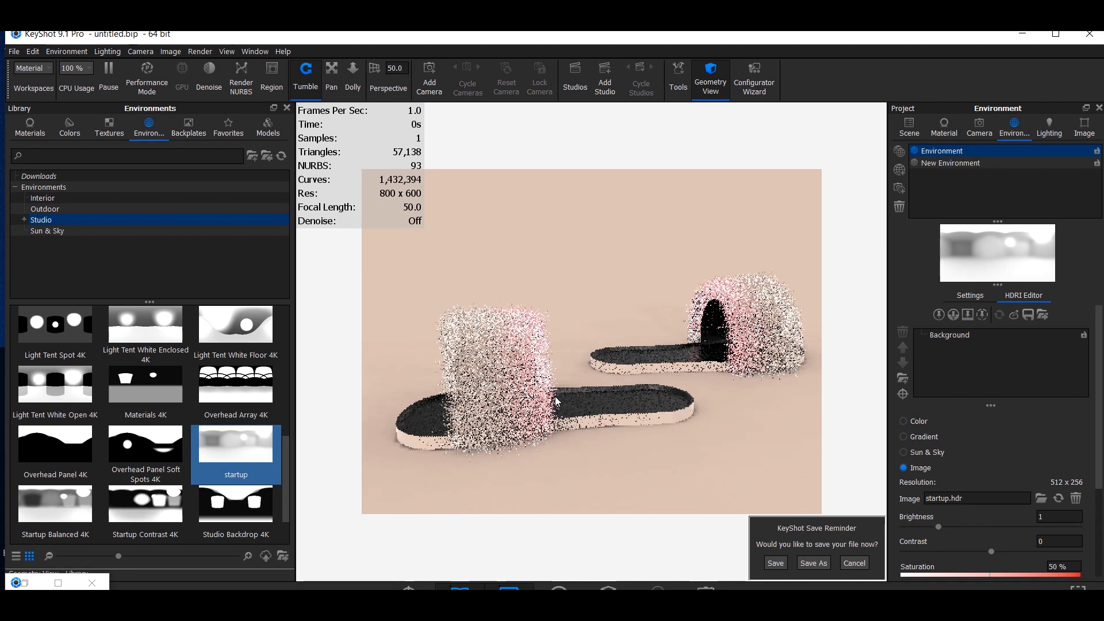
pyautogui.scroll(2, 494, 443)
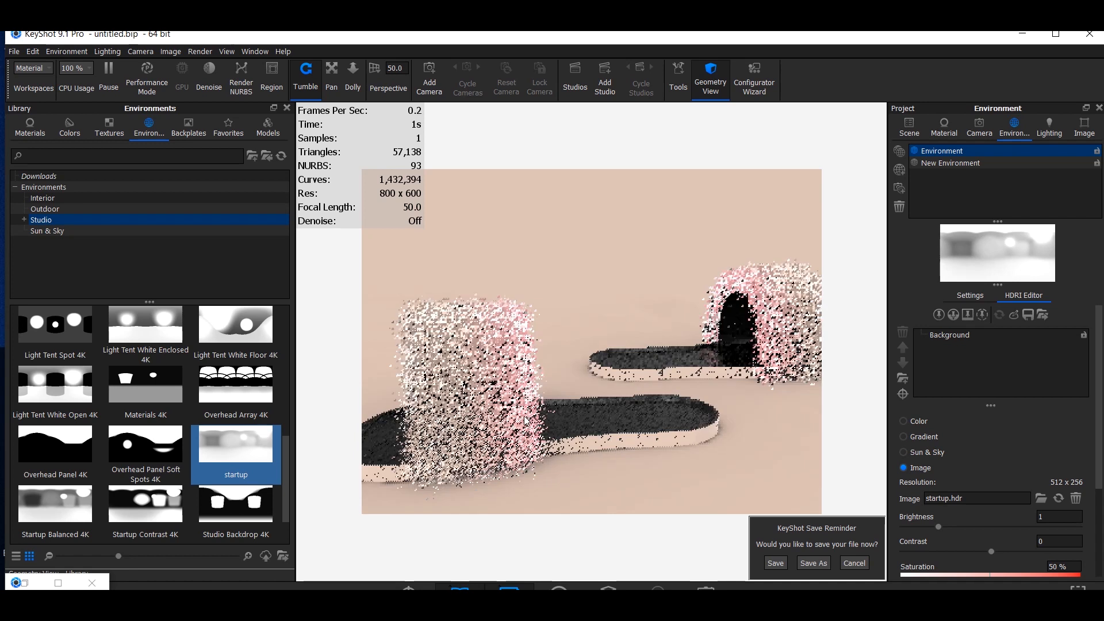
pyautogui.scroll(-2, 525, 419)
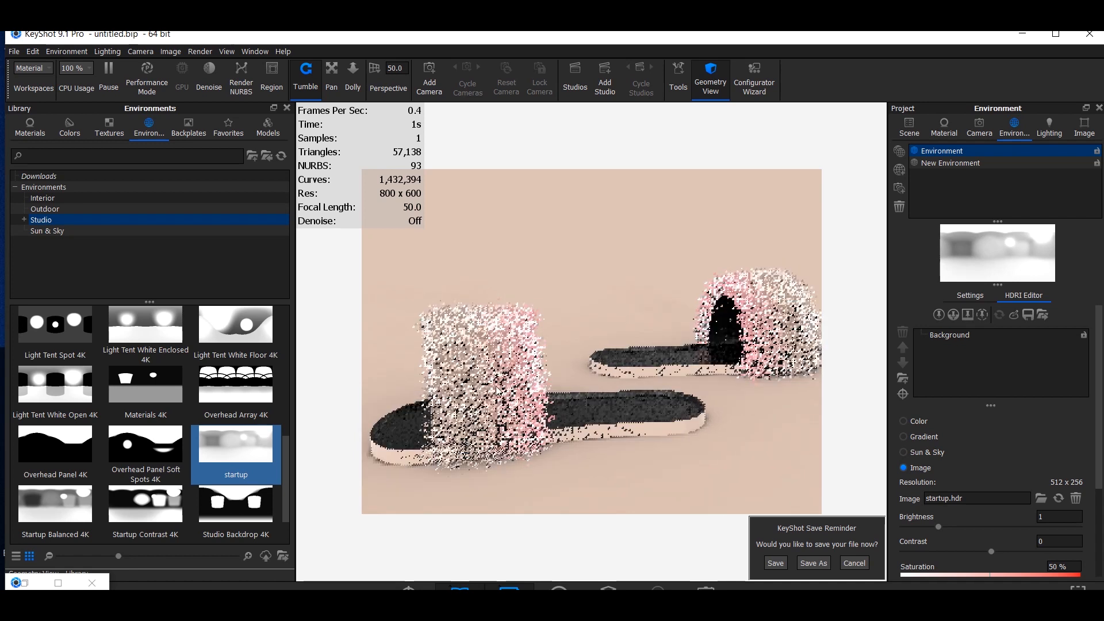
pyautogui.scroll(-1, 515, 397)
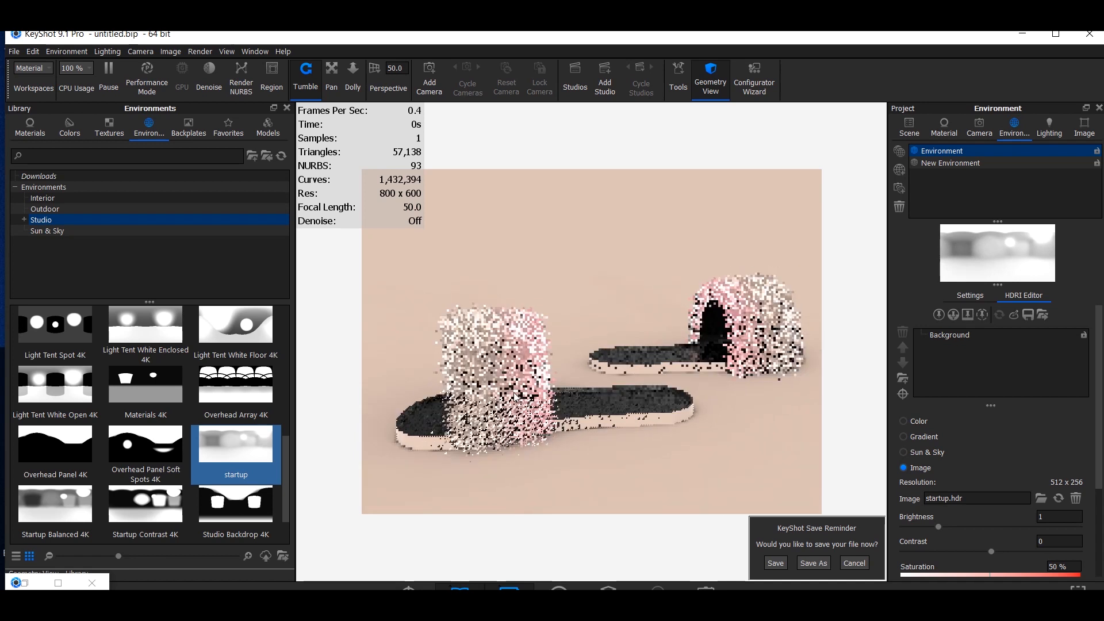